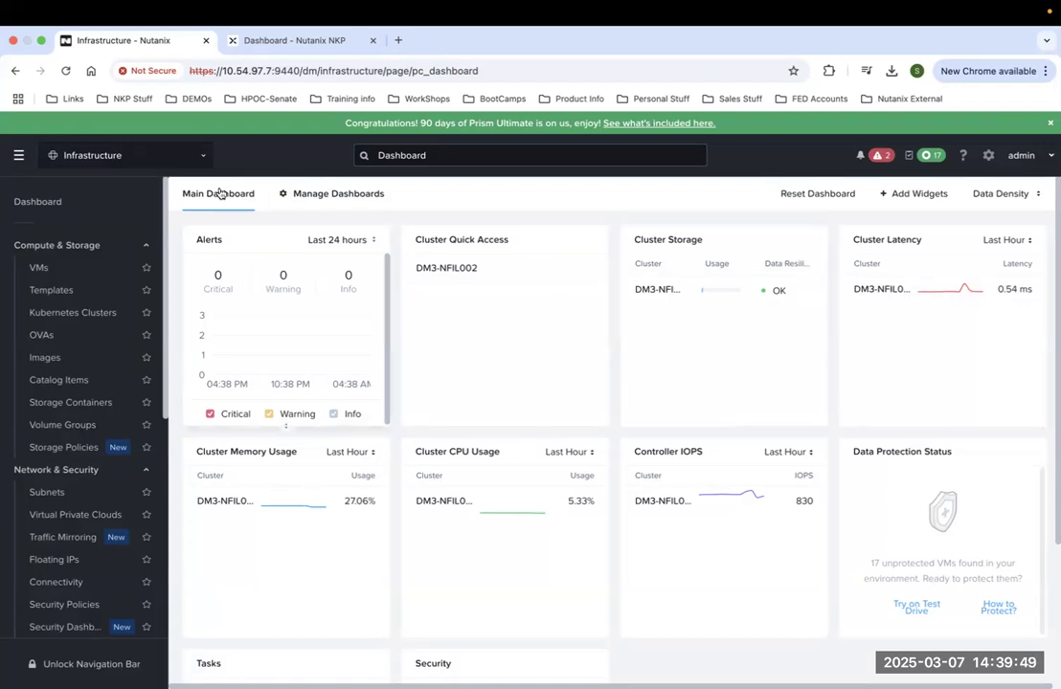
# Open the management page of the nkp application from My Apps in Admin Center.
pyautogui.click(198, 158)
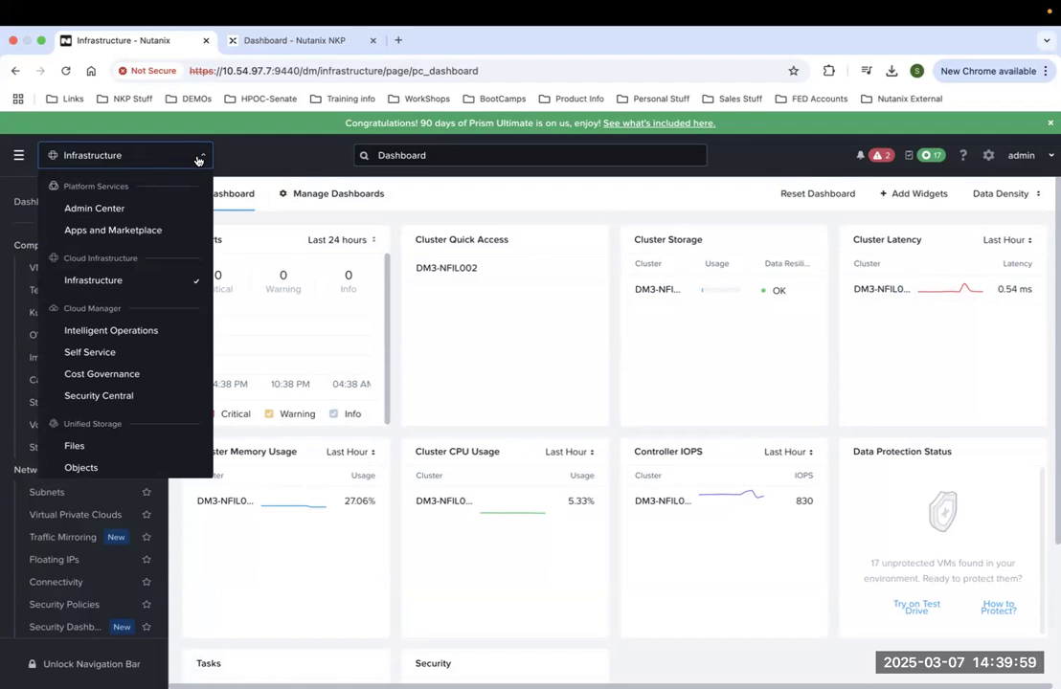
pyautogui.click(119, 213)
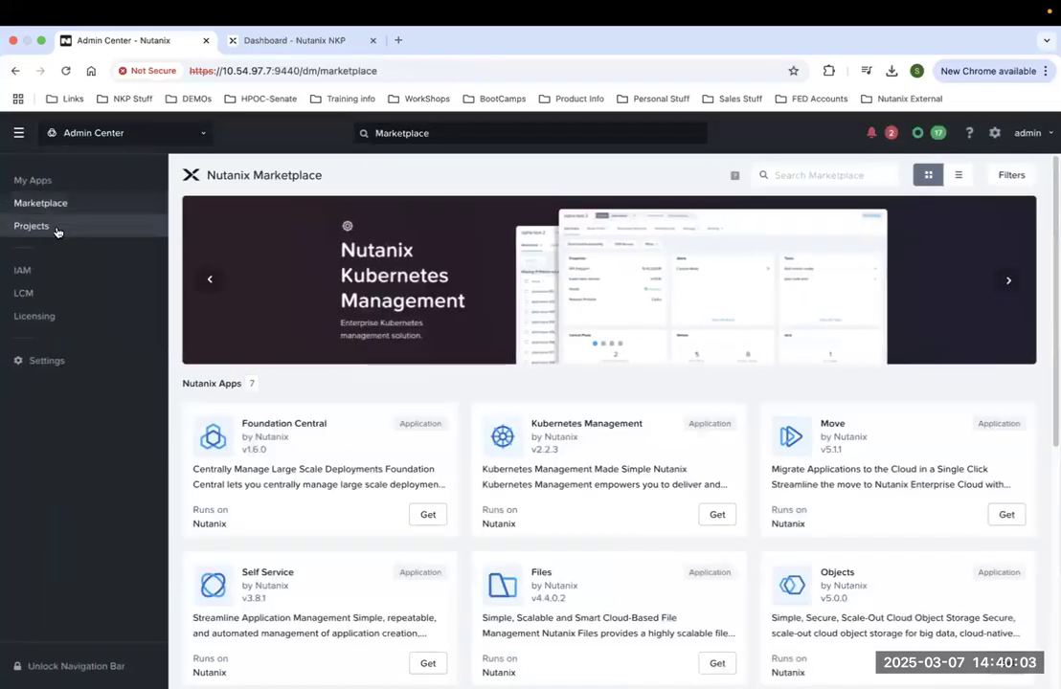
pyautogui.click(57, 181)
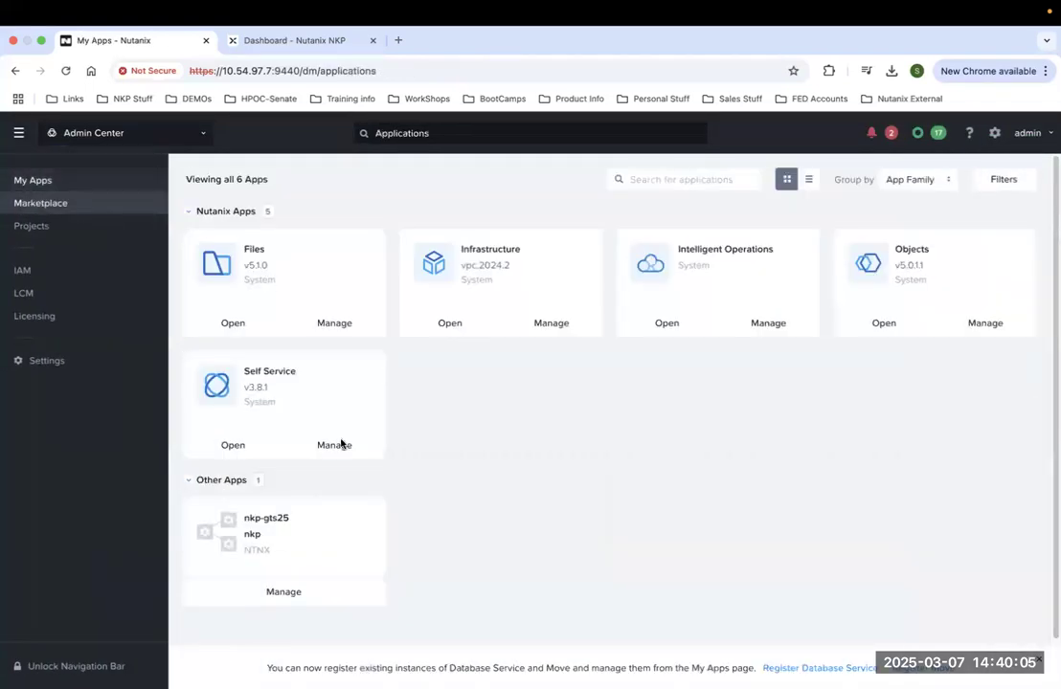
pyautogui.doubleClick(245, 533)
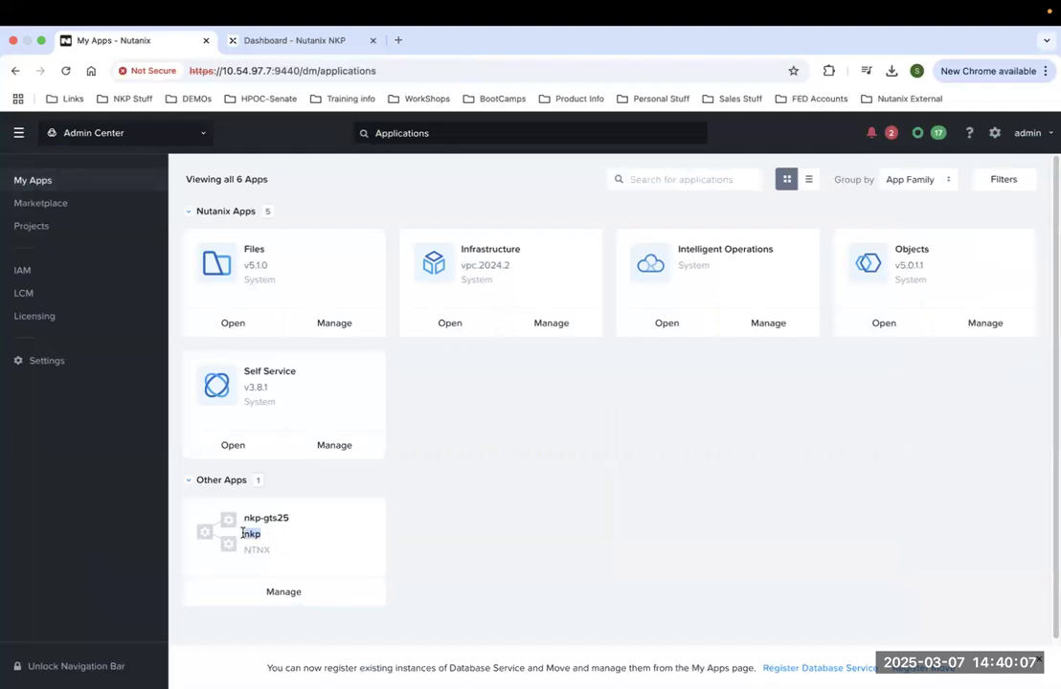
pyautogui.click(281, 592)
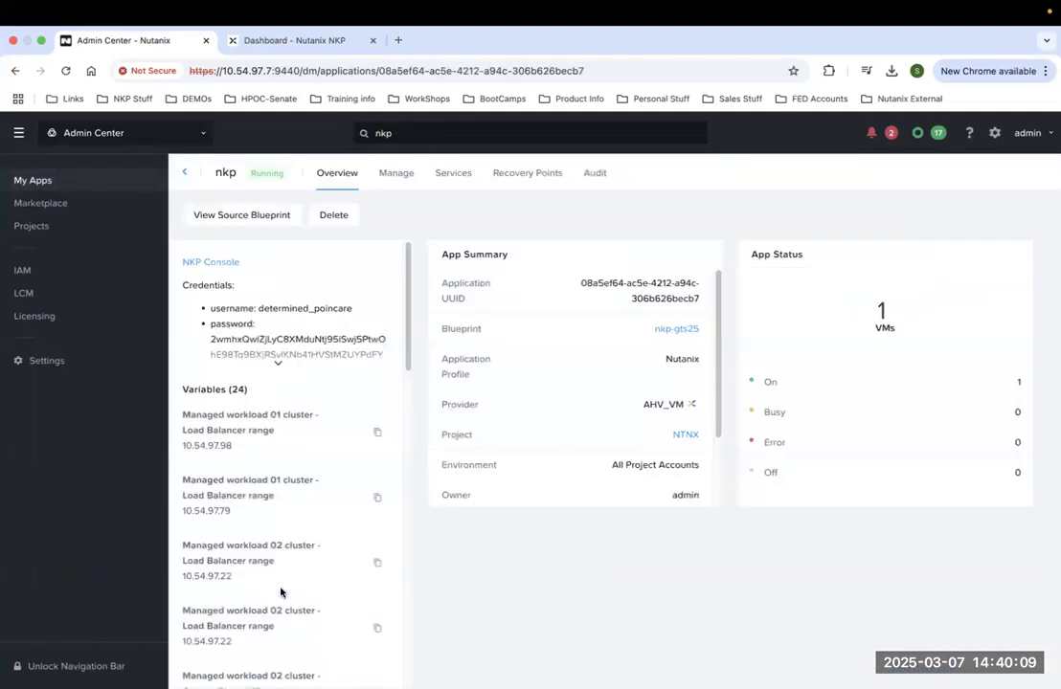
# Review the nkp app's overview, including the console credentials and the expanded note about configuring an identity provider.
pyautogui.moveTo(240, 230); pyautogui.dragTo(195, 220)
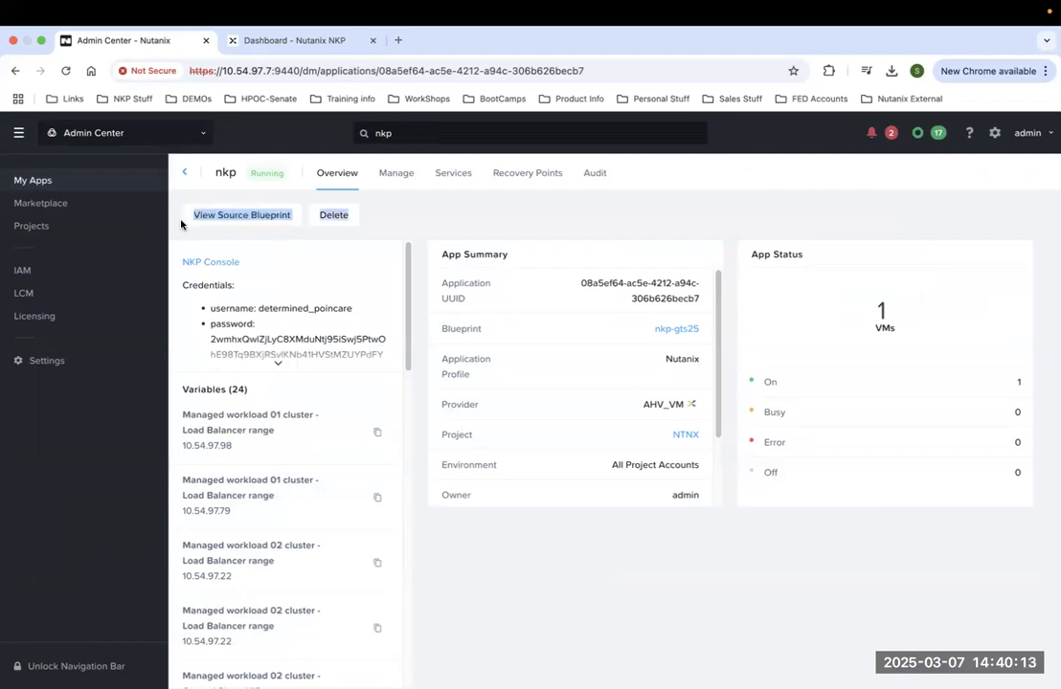
pyautogui.moveTo(291, 176); pyautogui.dragTo(212, 181)
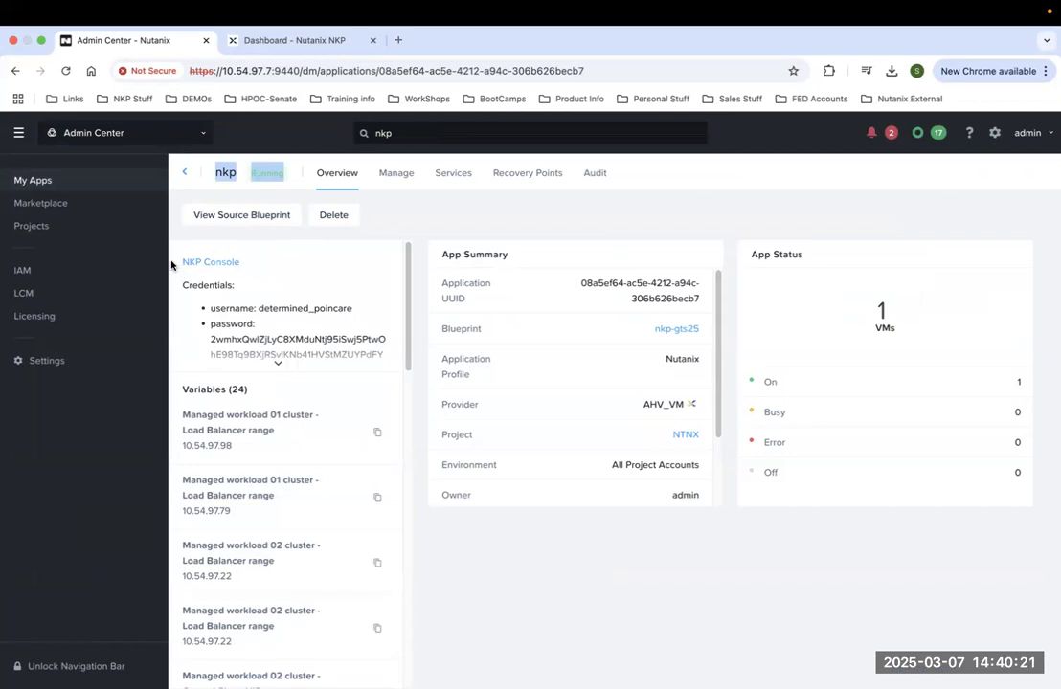
pyautogui.moveTo(176, 261); pyautogui.dragTo(371, 355)
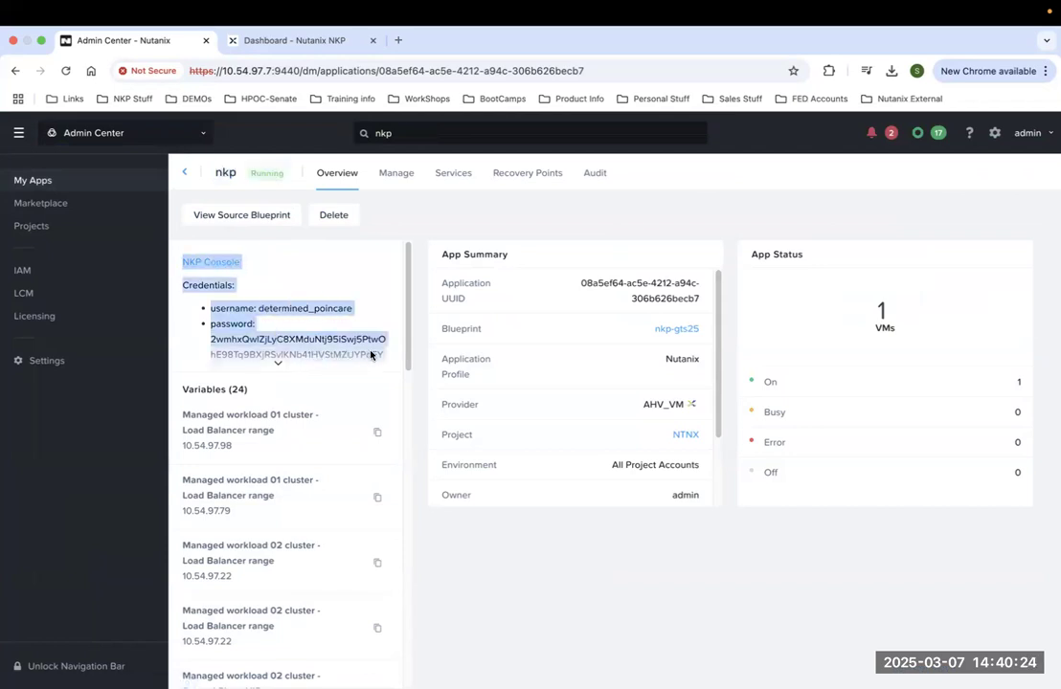
pyautogui.click(275, 364)
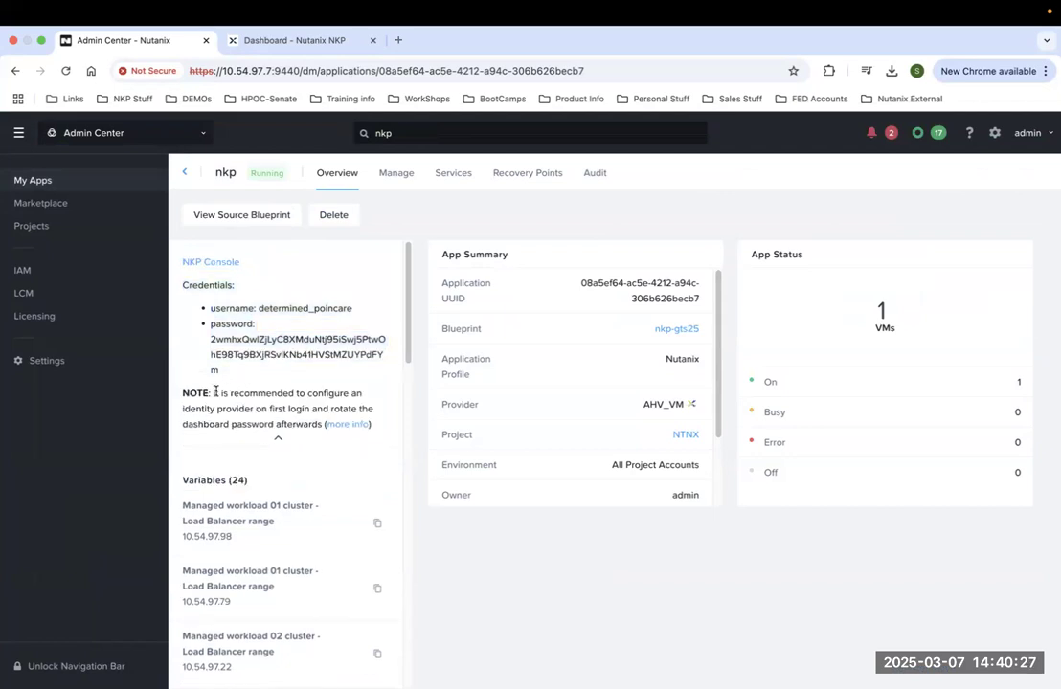
pyautogui.moveTo(213, 393); pyautogui.dragTo(316, 427)
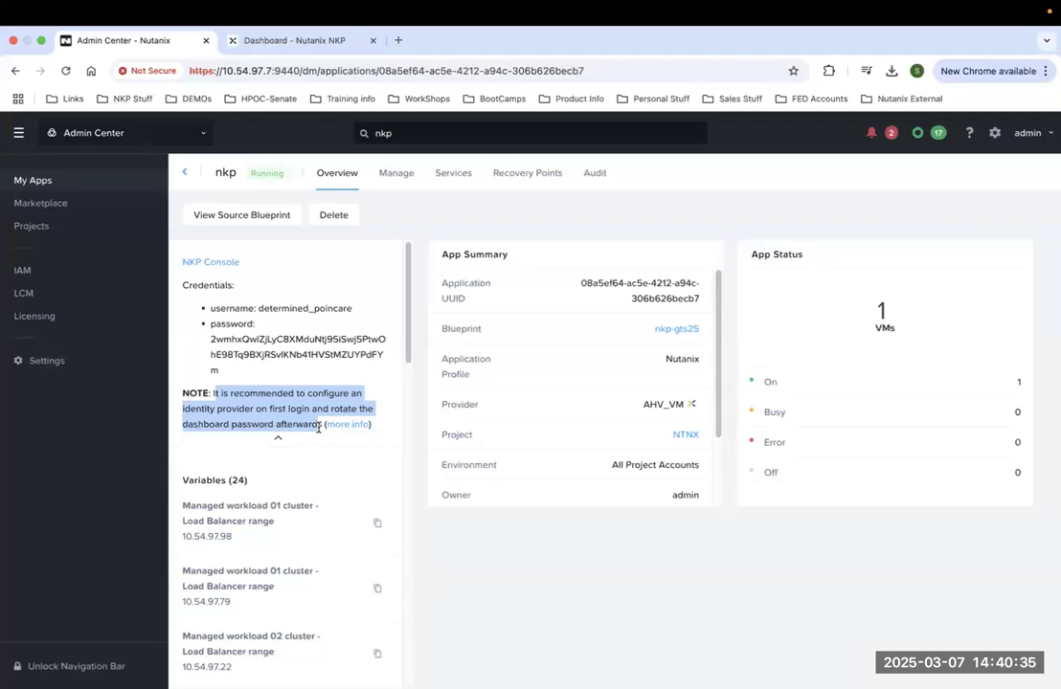
# Open the nkp app's source blueprint and examine the Admin service's operating system, cluster, vCPU and memory settings.
pyautogui.click(248, 216)
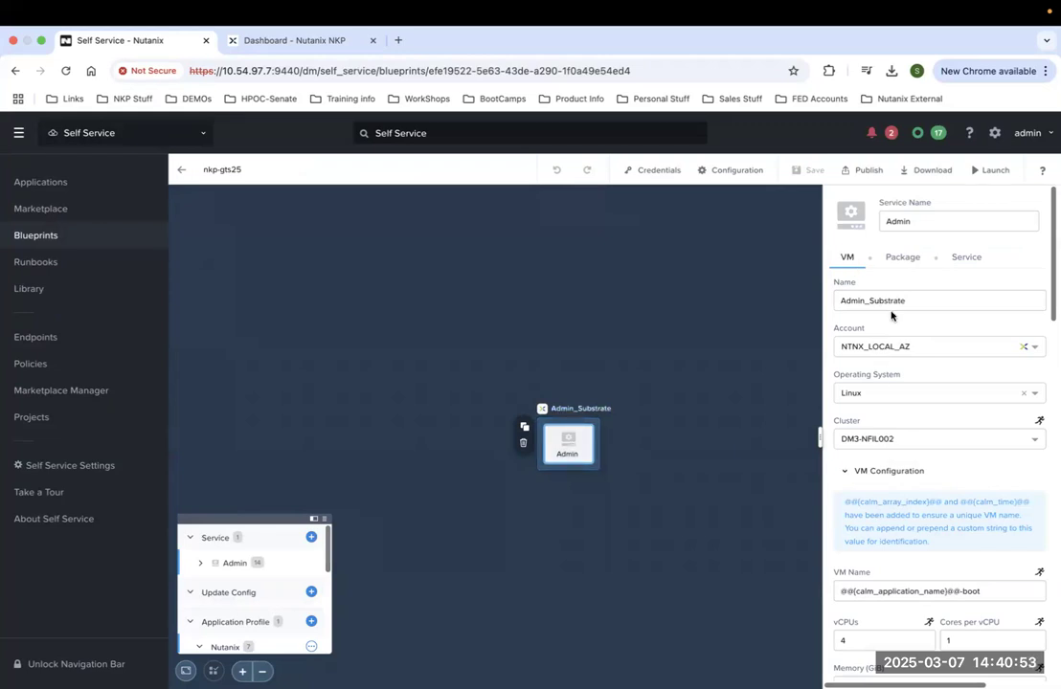
pyautogui.click(872, 392)
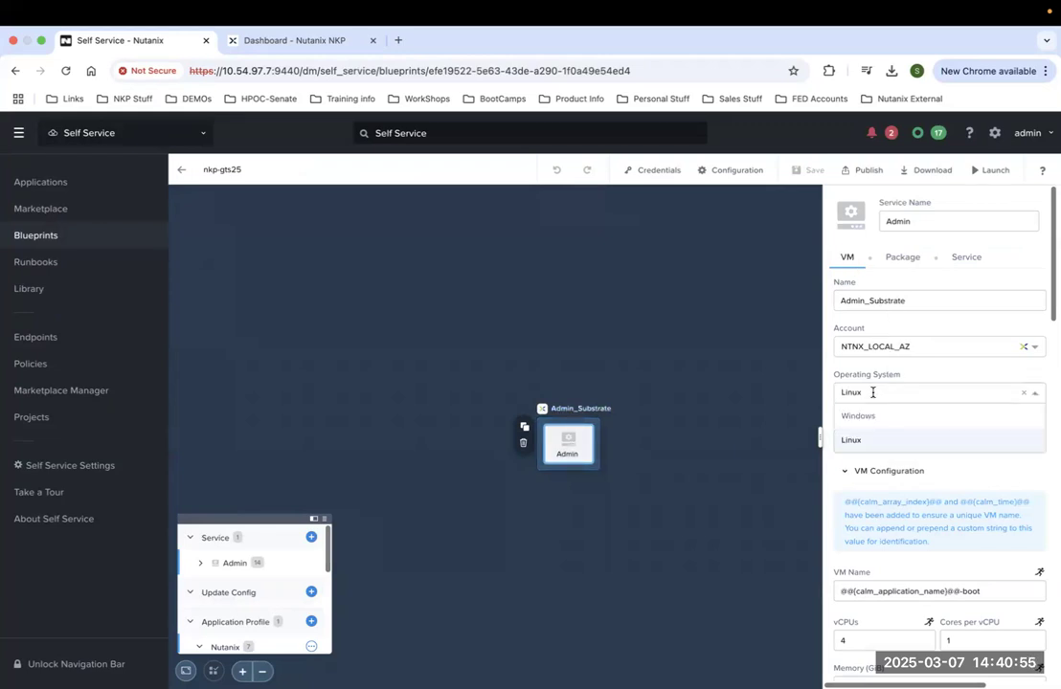
pyautogui.click(789, 393)
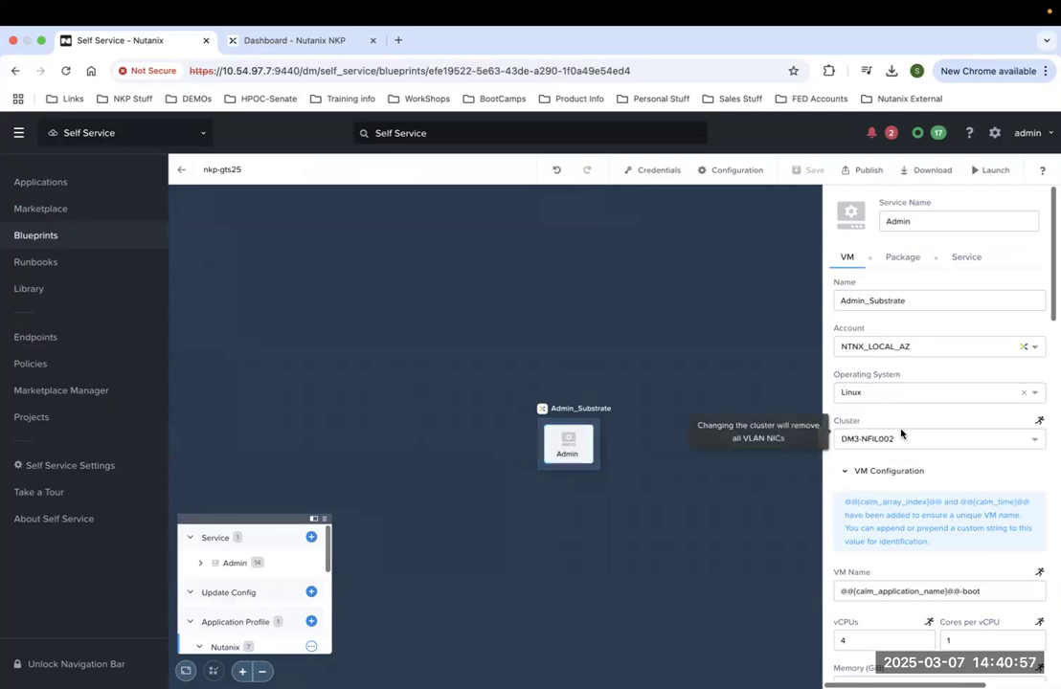
pyautogui.scroll(-3, 899, 434)
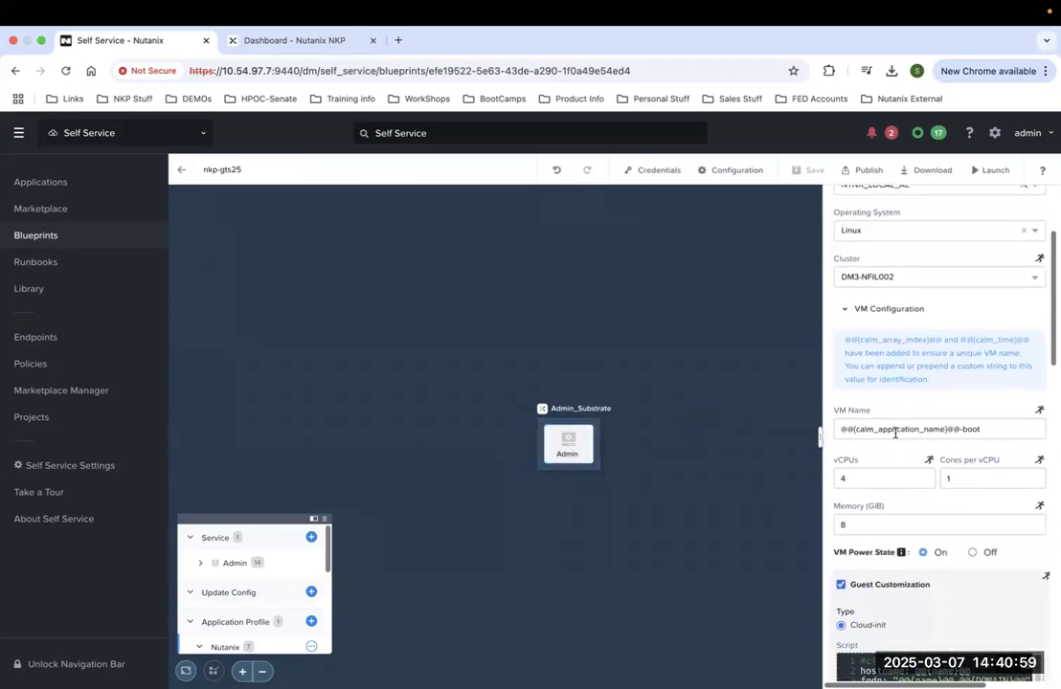
pyautogui.scroll(-1, 895, 434)
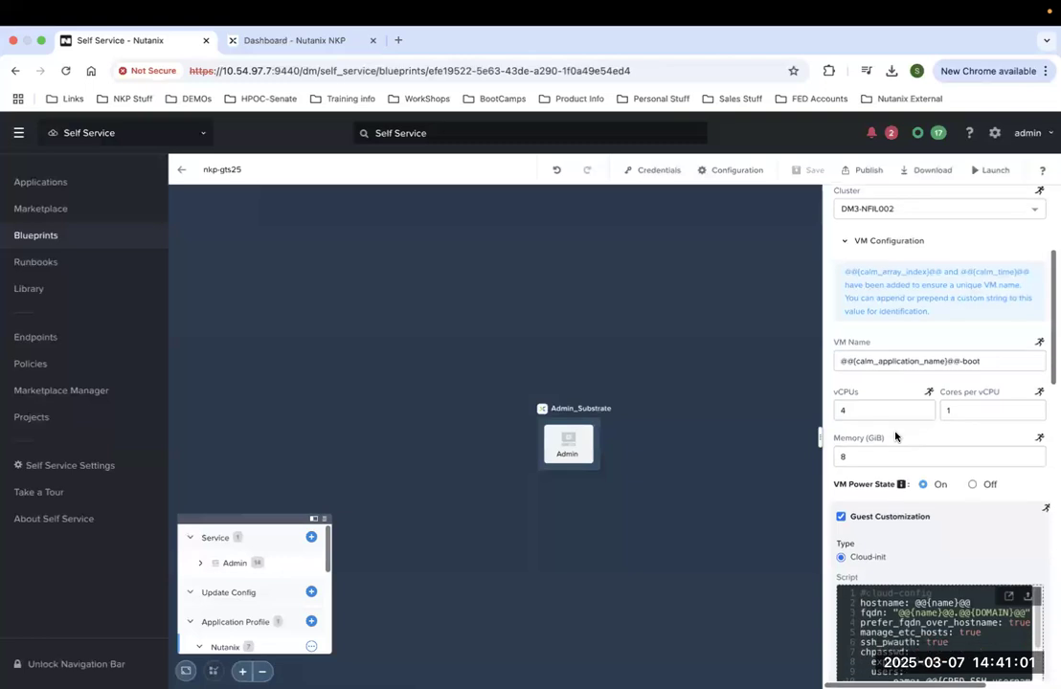
pyautogui.scroll(-2, 895, 436)
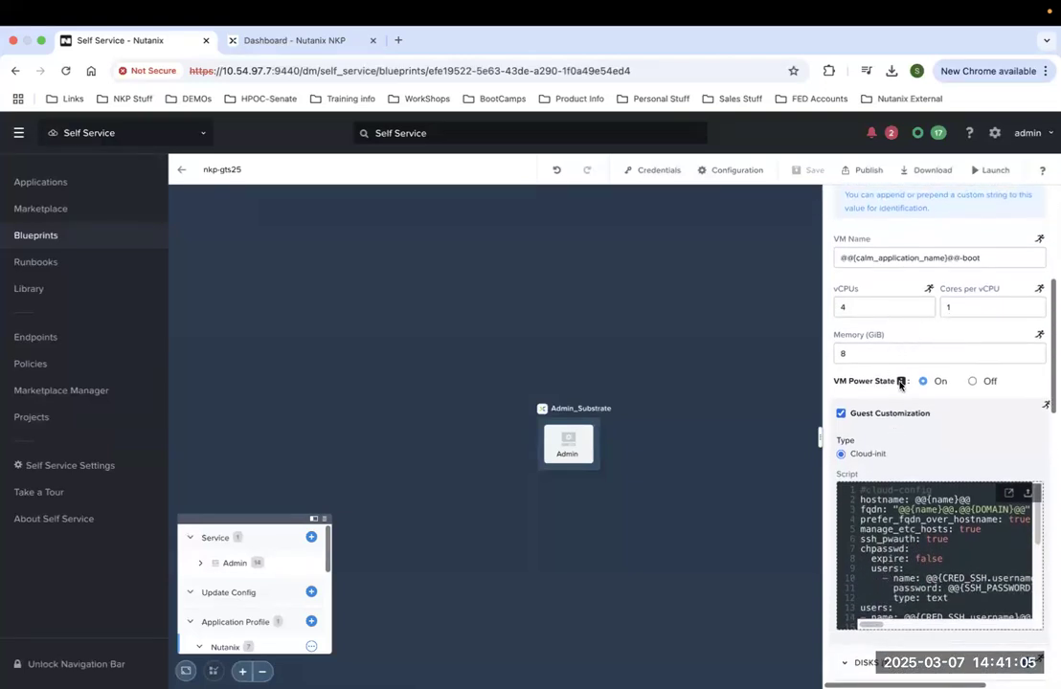
# Read through the cloud-init guest customization script of the Admin service's VM.
pyautogui.scroll(-1, 897, 410)
pyautogui.scroll(-2, 898, 410)
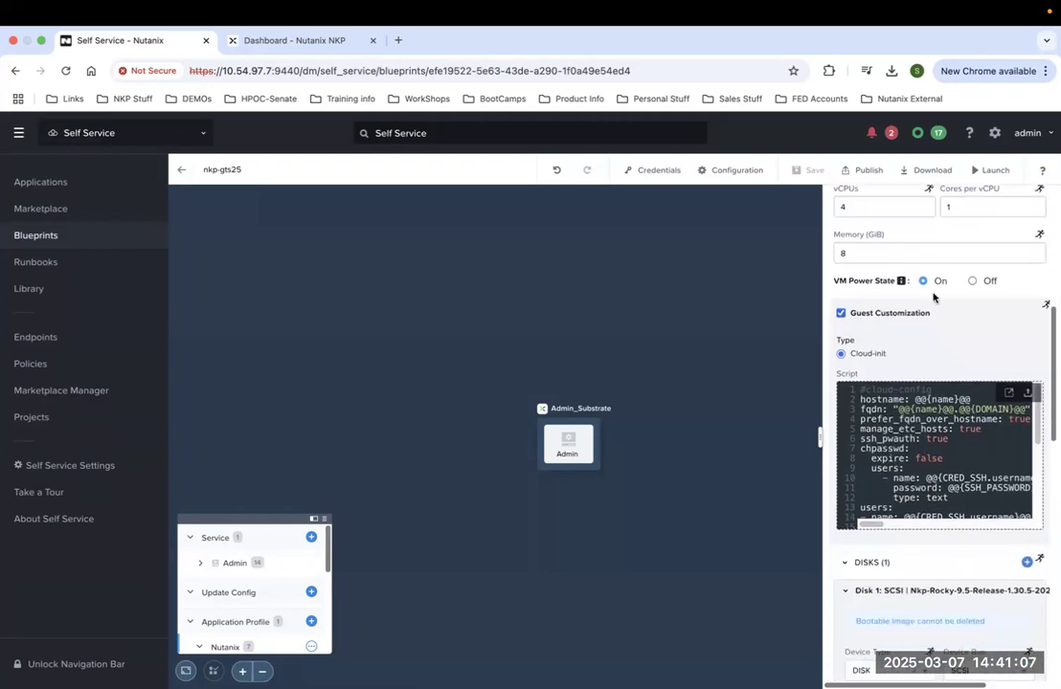
pyautogui.scroll(-3, 867, 412)
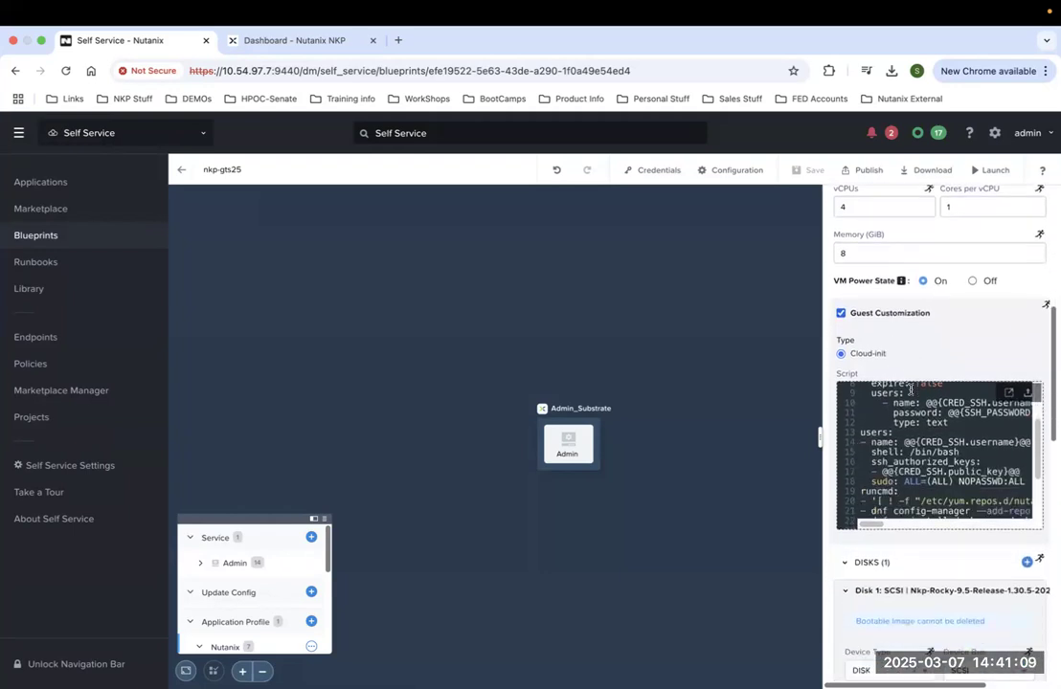
pyautogui.scroll(2, 866, 411)
pyautogui.scroll(1, 866, 406)
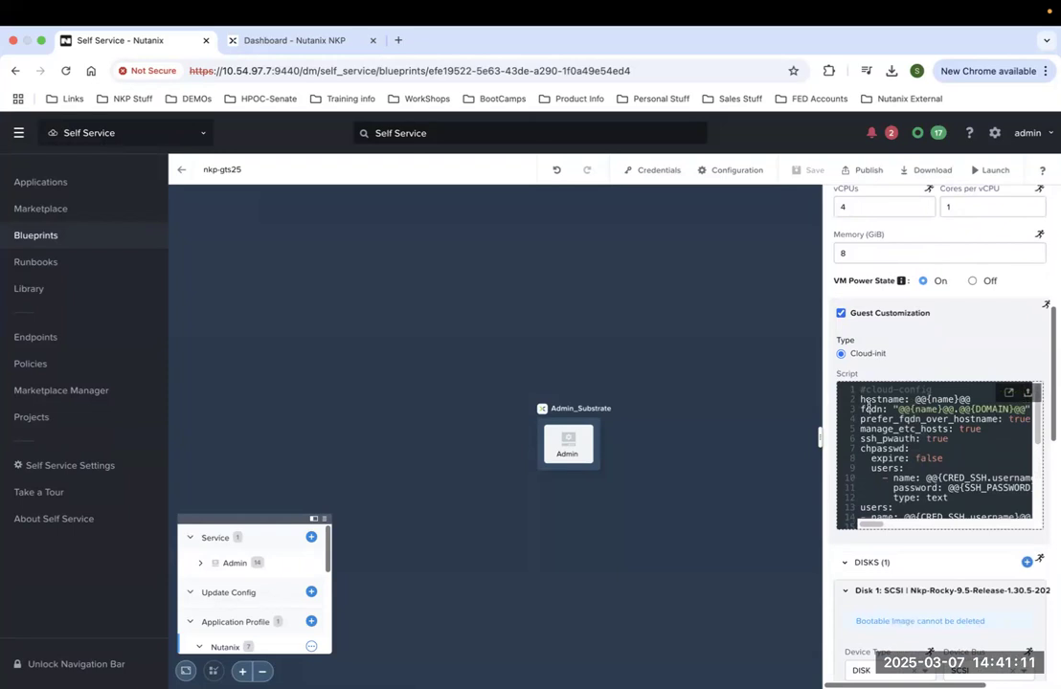
pyautogui.scroll(-5, 869, 405)
pyautogui.scroll(-8, 869, 405)
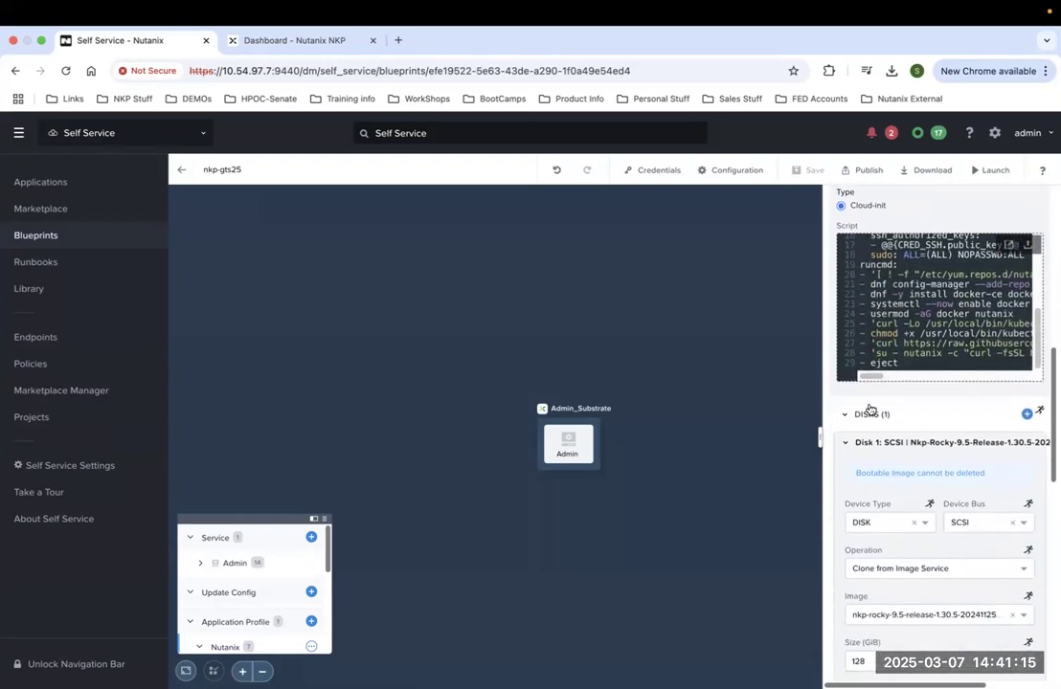
# Inspect the VM's disk configuration and the available boot images, plus its boot, category and network adapter settings.
pyautogui.scroll(-3, 869, 409)
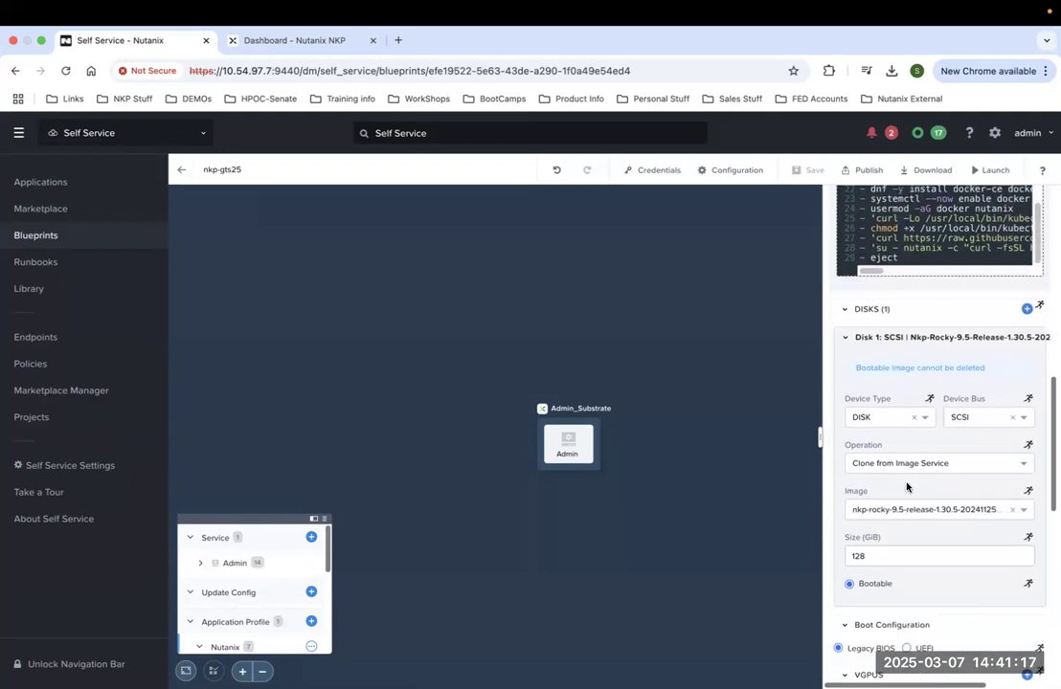
pyautogui.scroll(-3, 906, 488)
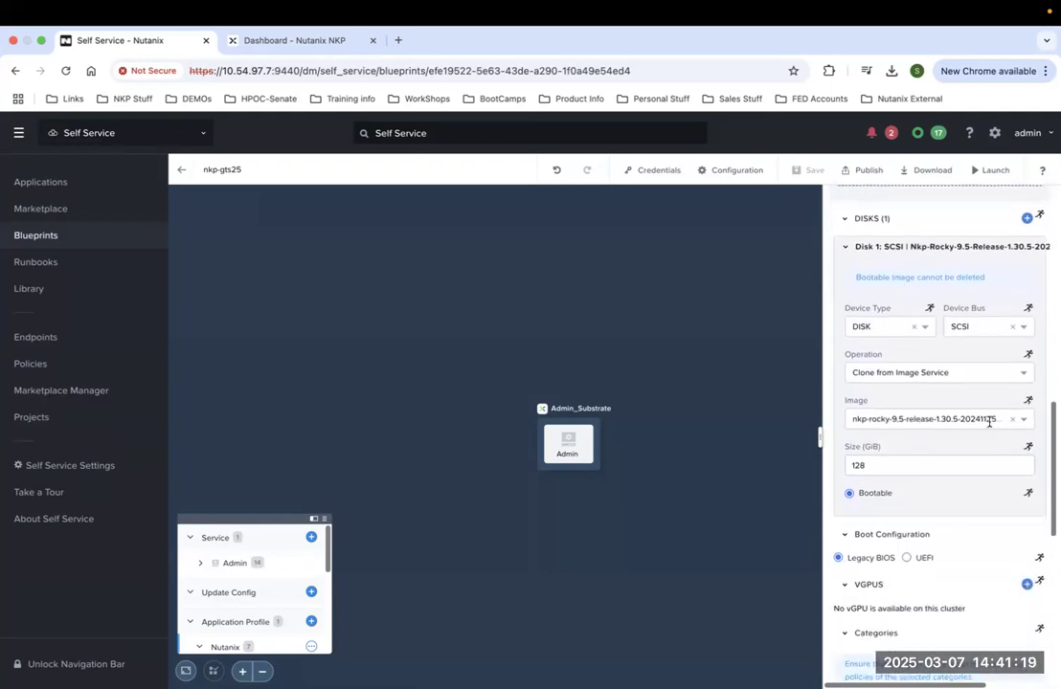
pyautogui.click(989, 422)
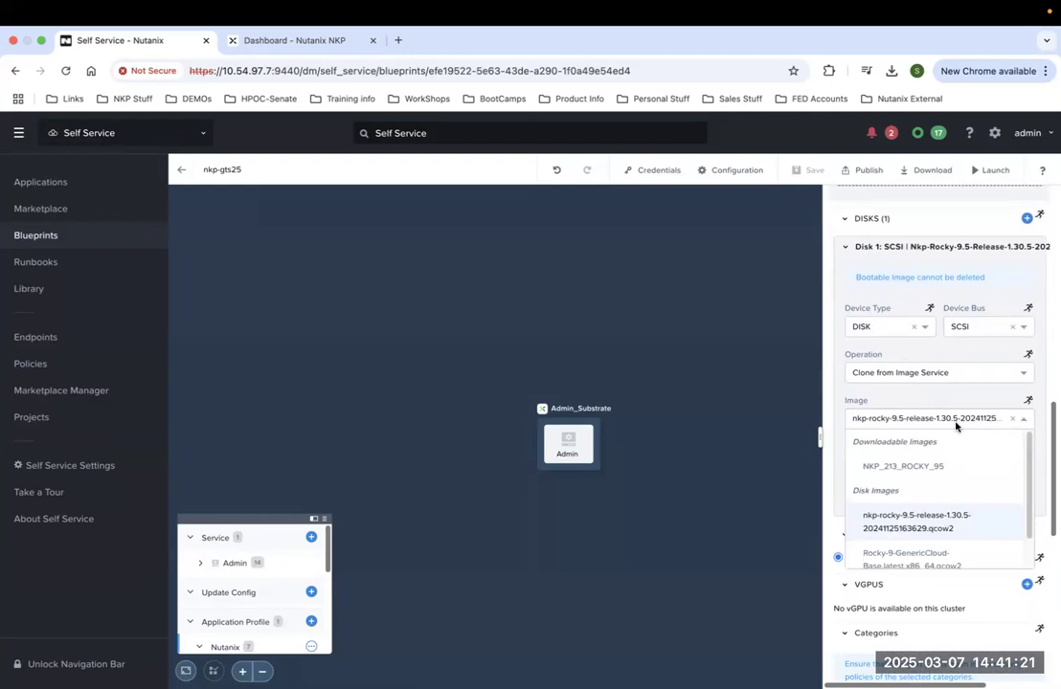
pyautogui.click(792, 476)
pyautogui.scroll(-6, 900, 522)
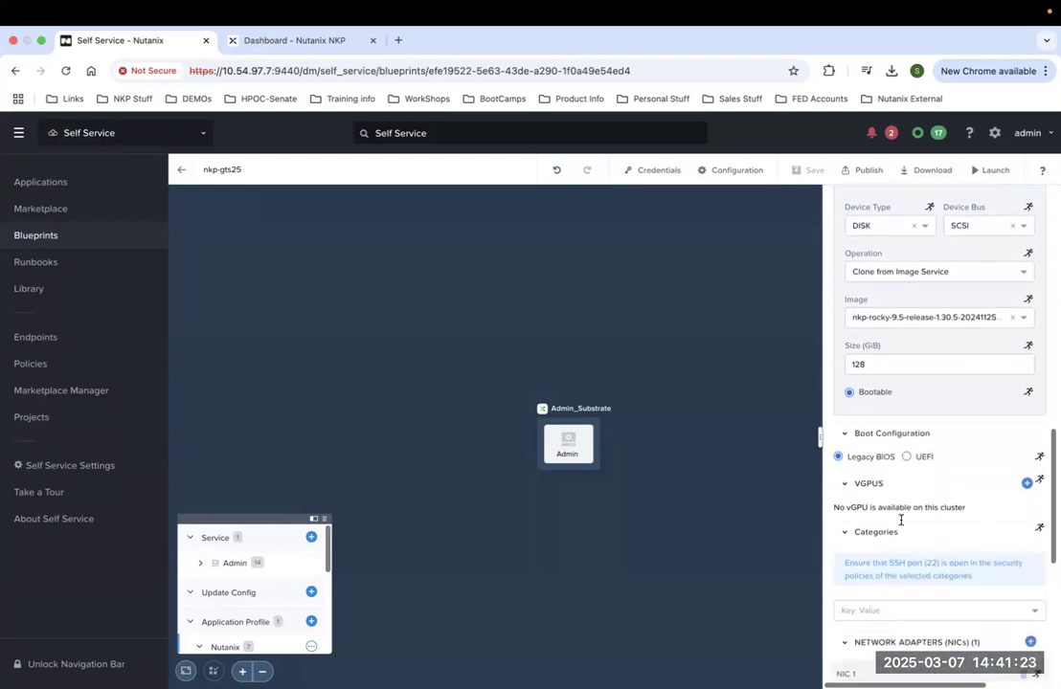
pyautogui.scroll(-3, 900, 524)
# Examine the Admin service's package and service settings, including its replica counts and variables.
pyautogui.scroll(15, 899, 524)
pyautogui.scroll(2, 900, 523)
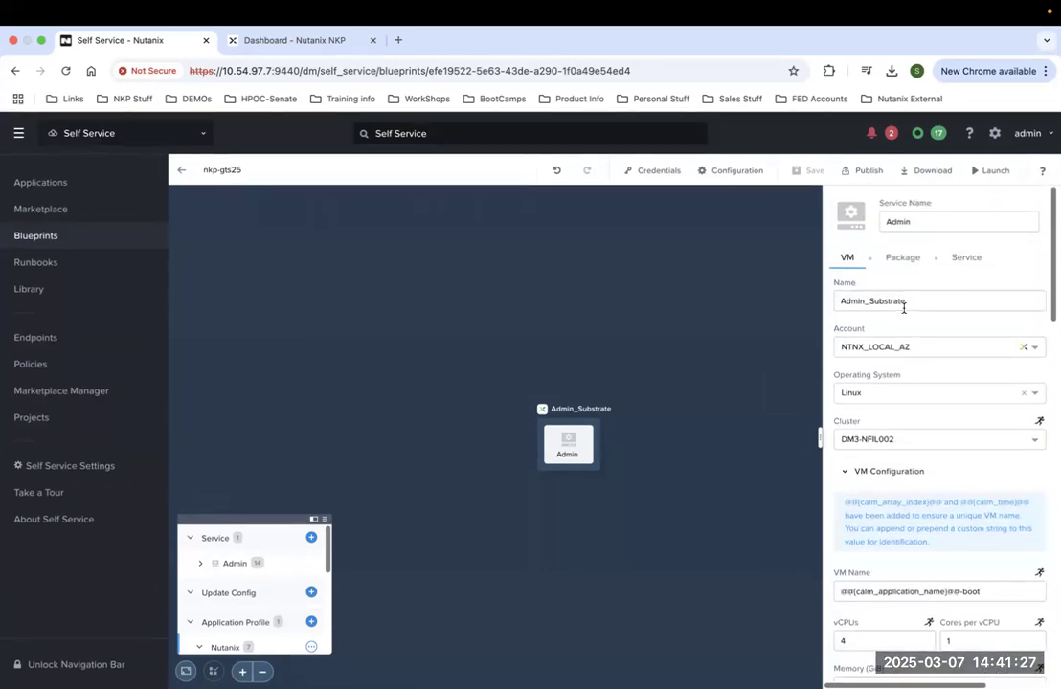
pyautogui.click(900, 260)
pyautogui.click(965, 259)
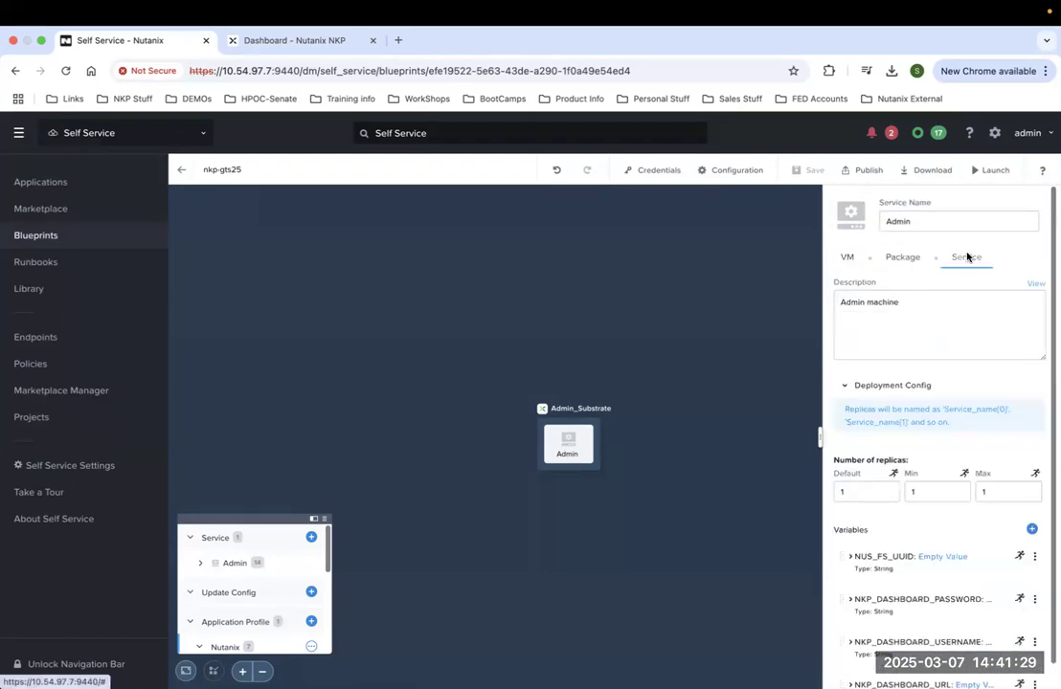
pyautogui.scroll(-1, 950, 482)
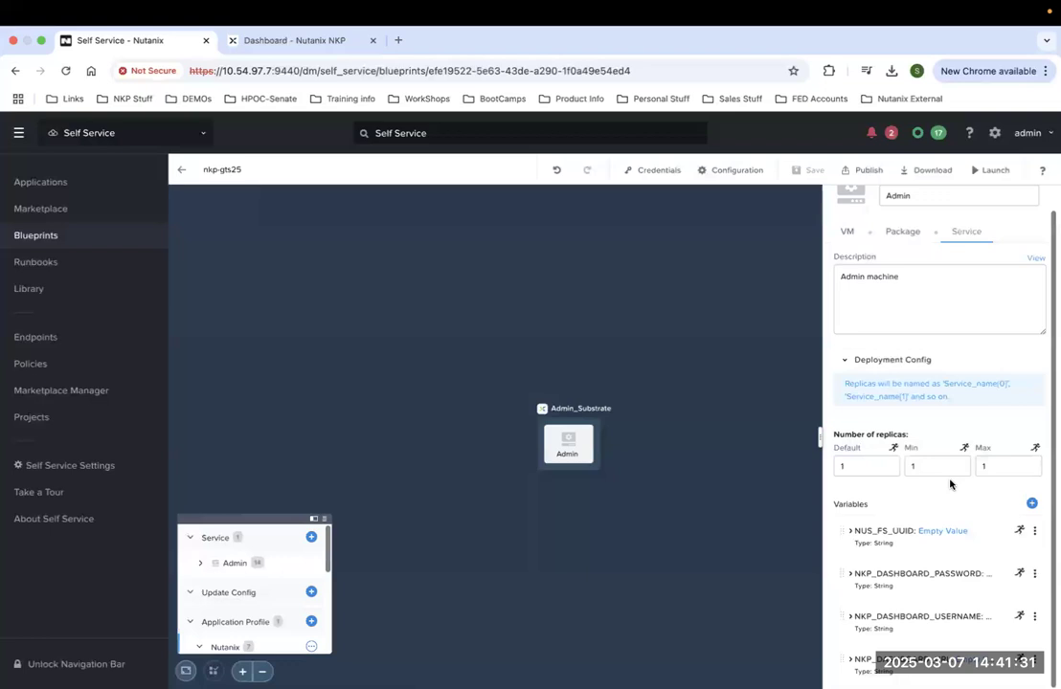
pyautogui.scroll(1, 896, 498)
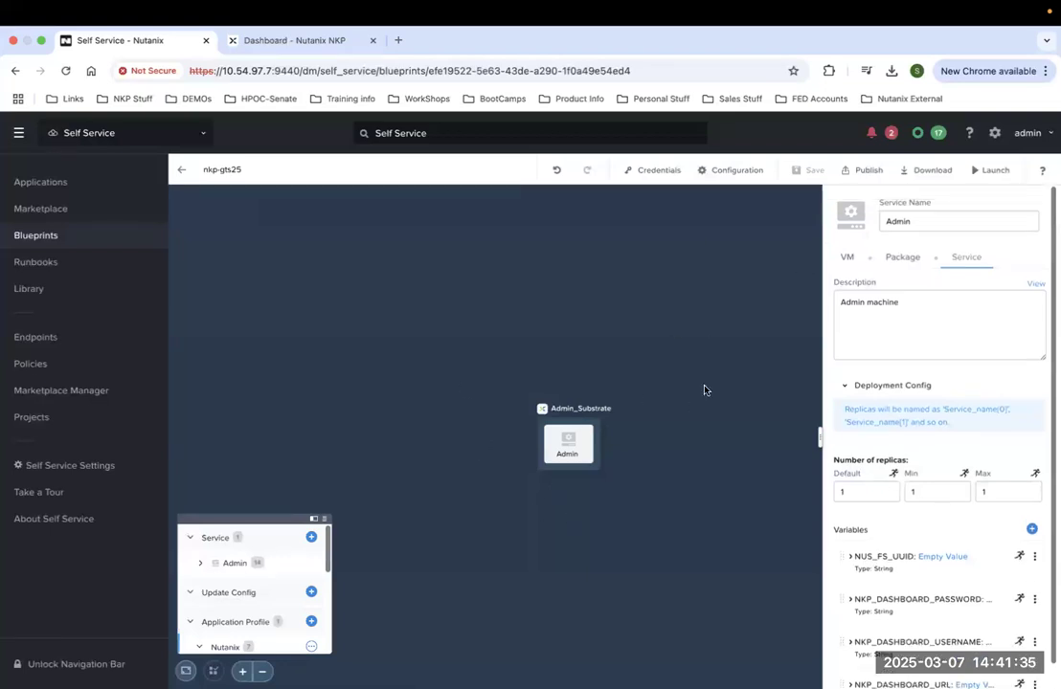
pyautogui.click(567, 452)
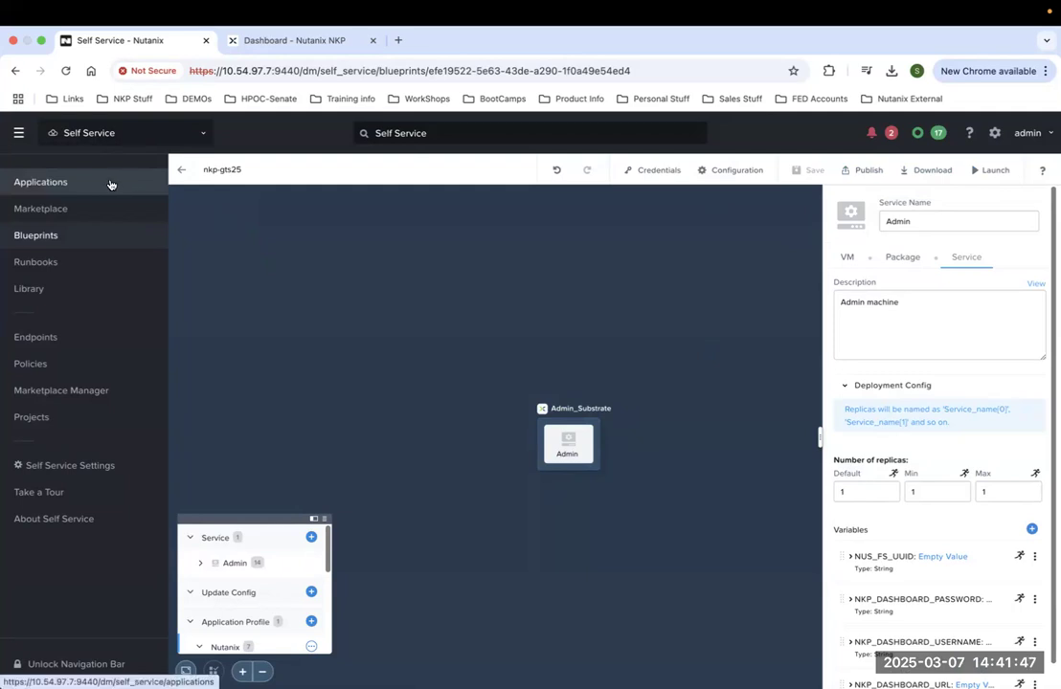
# Return to My Apps in Admin Center and reopen the nkp application's management page.
pyautogui.click(58, 187)
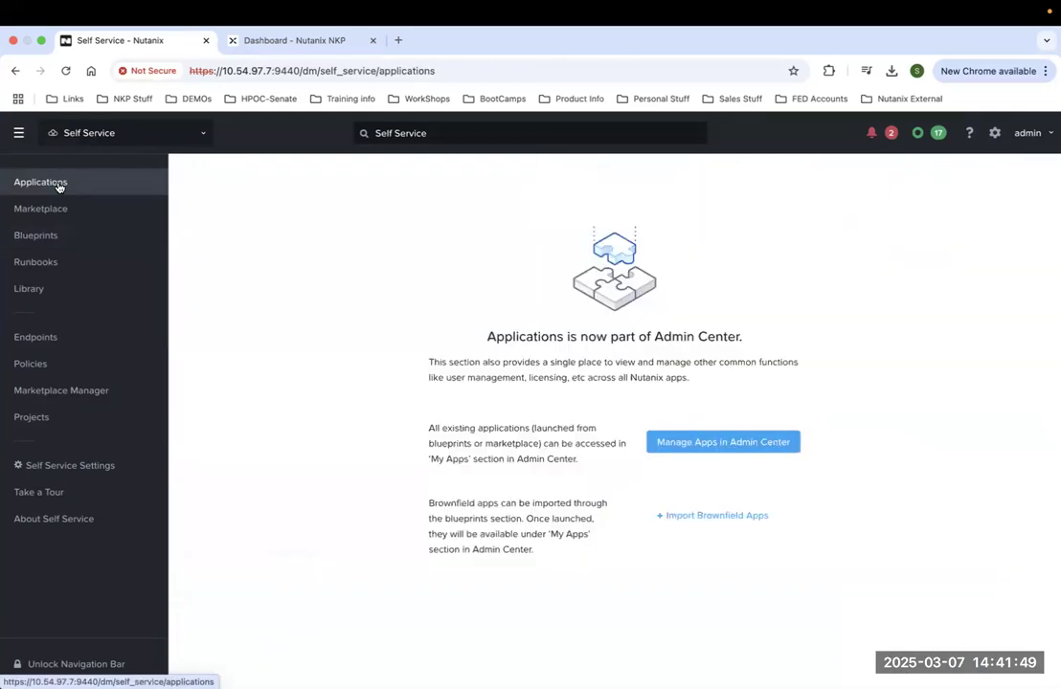
pyautogui.click(113, 138)
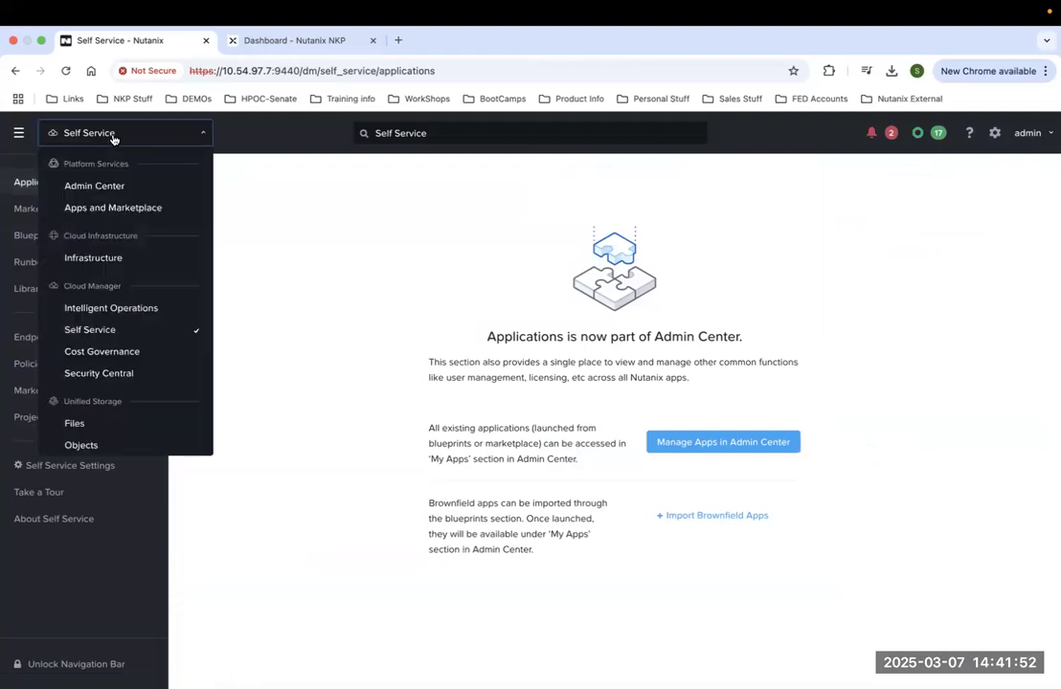
pyautogui.click(95, 186)
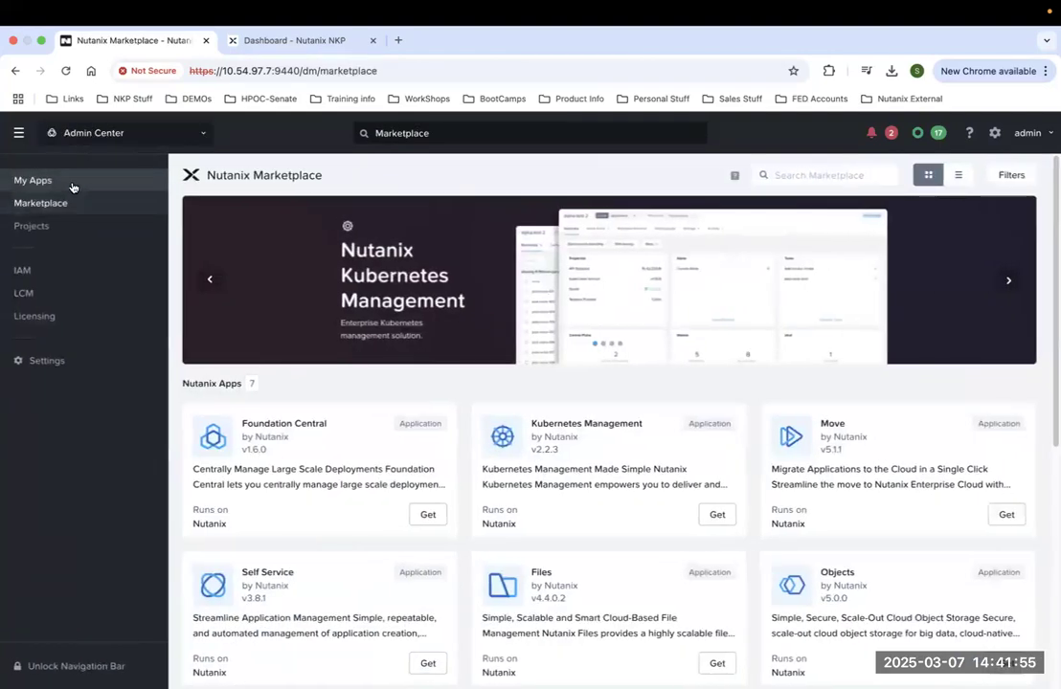
pyautogui.click(75, 182)
pyautogui.click(291, 591)
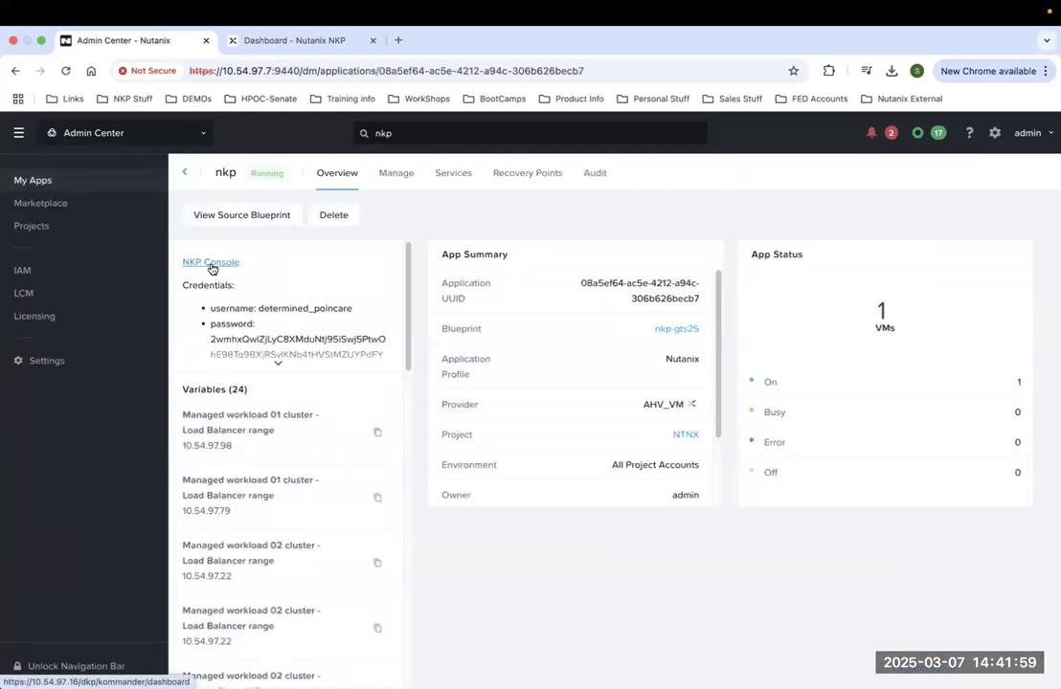
# Open the NKP Console from the nkp application and examine its dashboard cards, environment banner and account options.
pyautogui.click(211, 264)
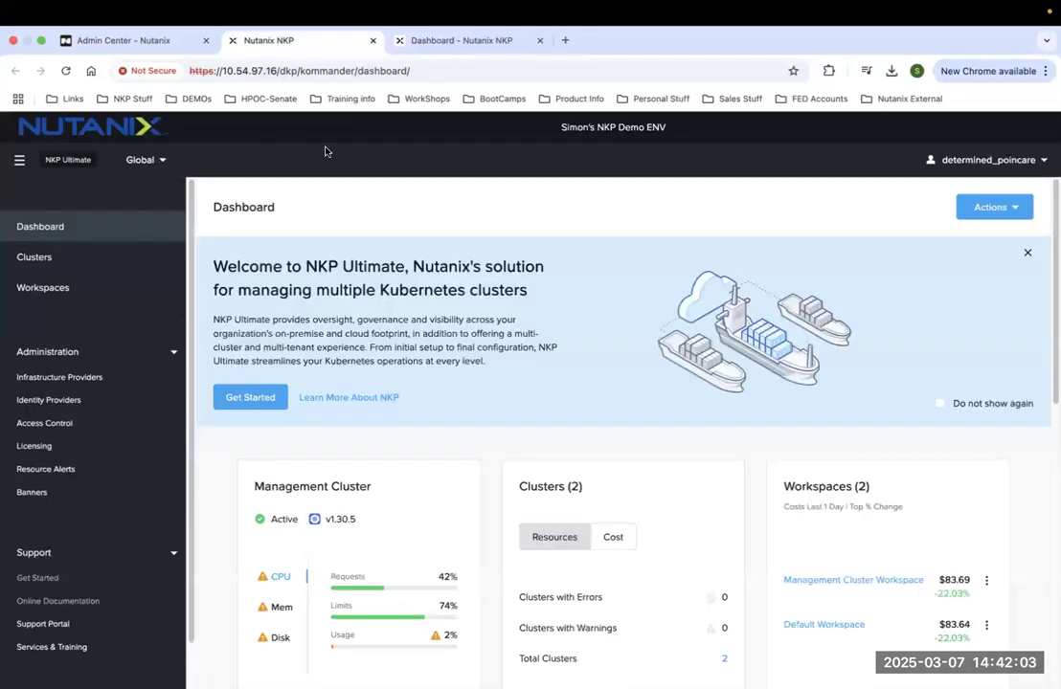
pyautogui.scroll(-3, 363, 392)
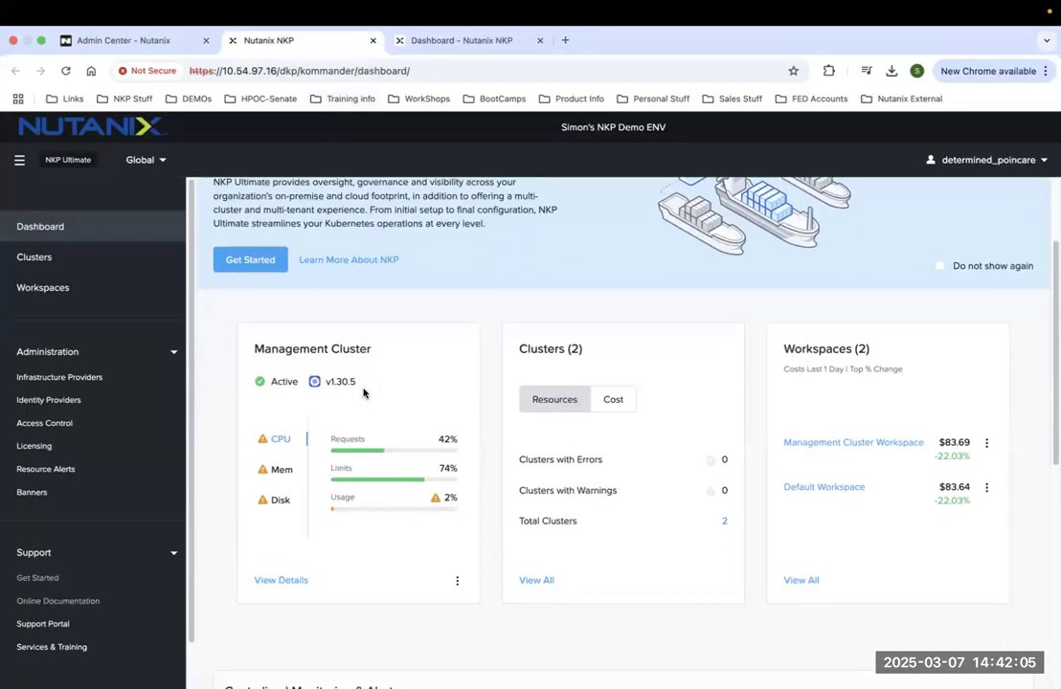
pyautogui.scroll(2, 363, 393)
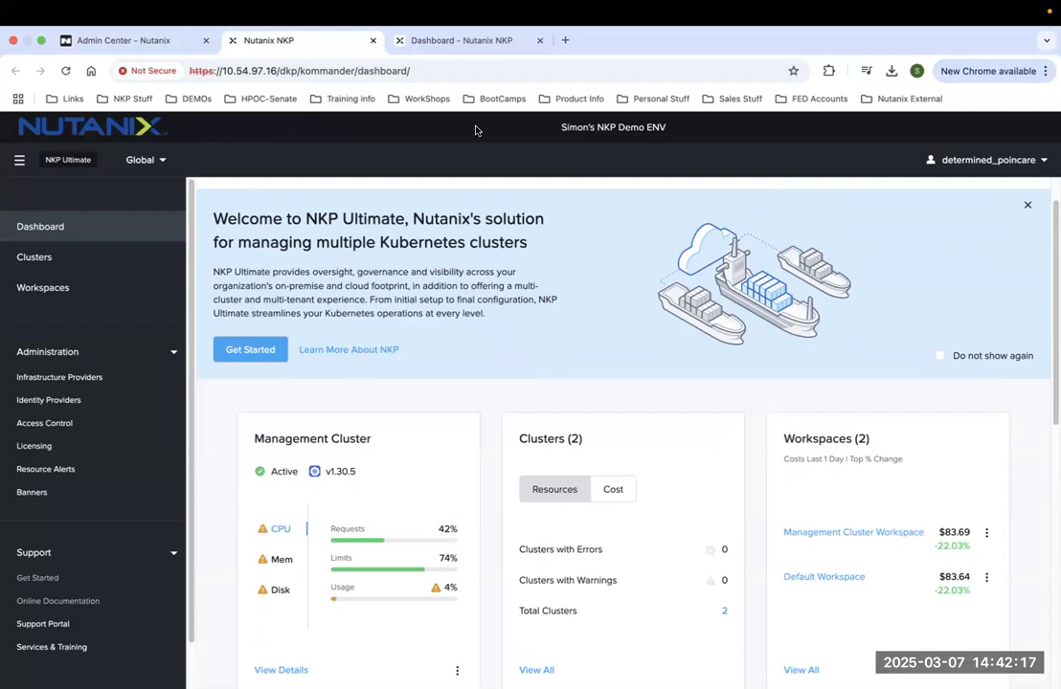
pyautogui.moveTo(555, 127); pyautogui.dragTo(681, 125)
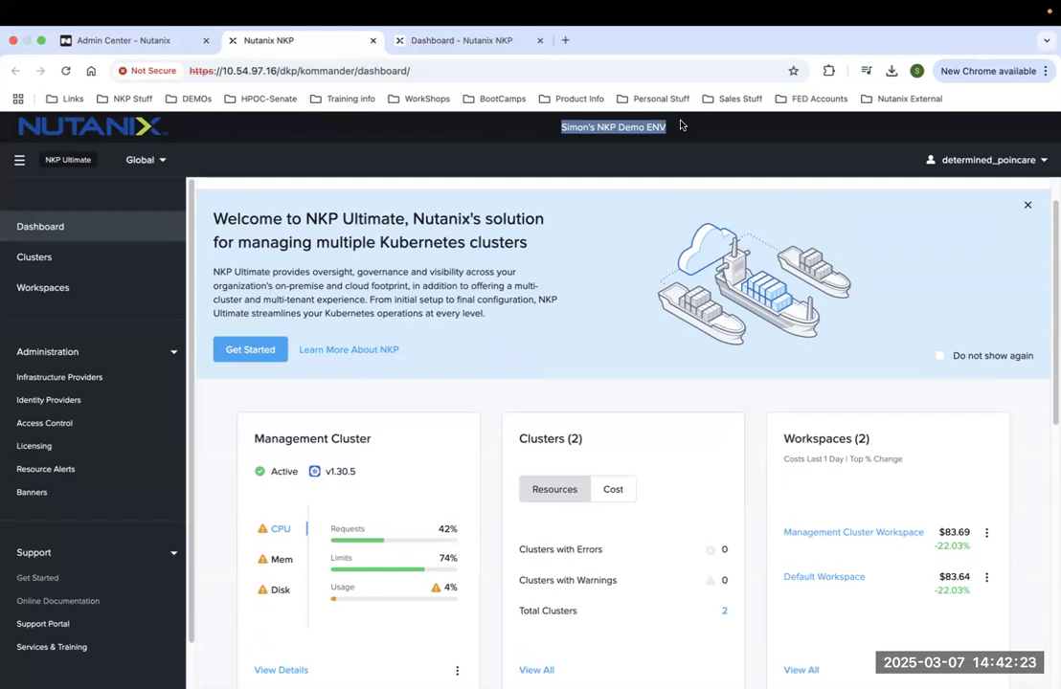
pyautogui.click(1016, 165)
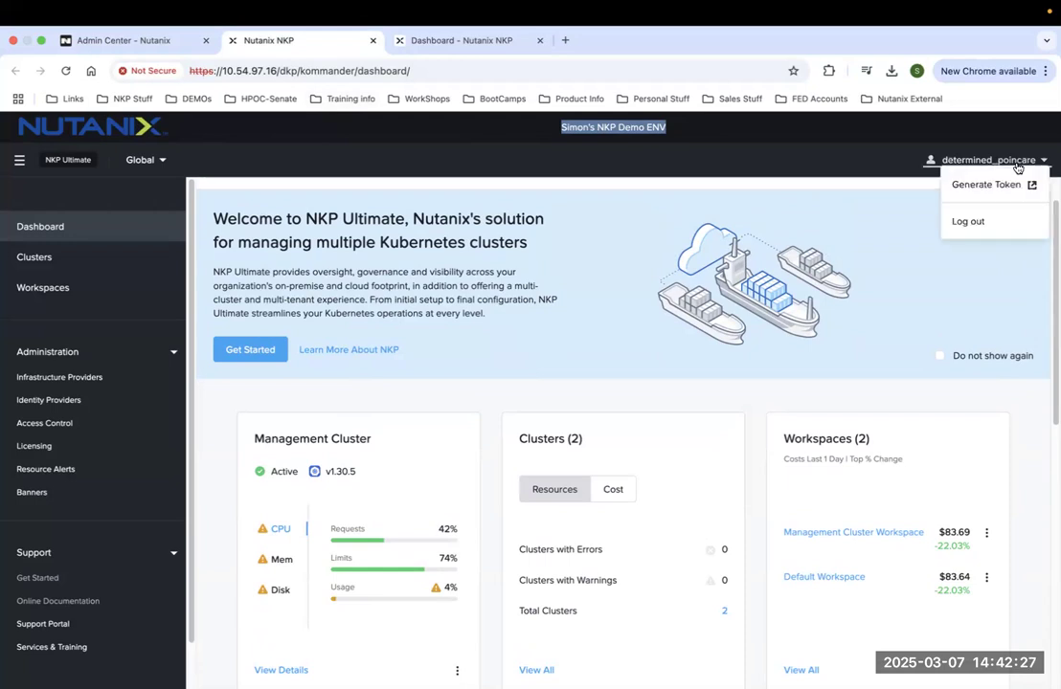
pyautogui.click(826, 166)
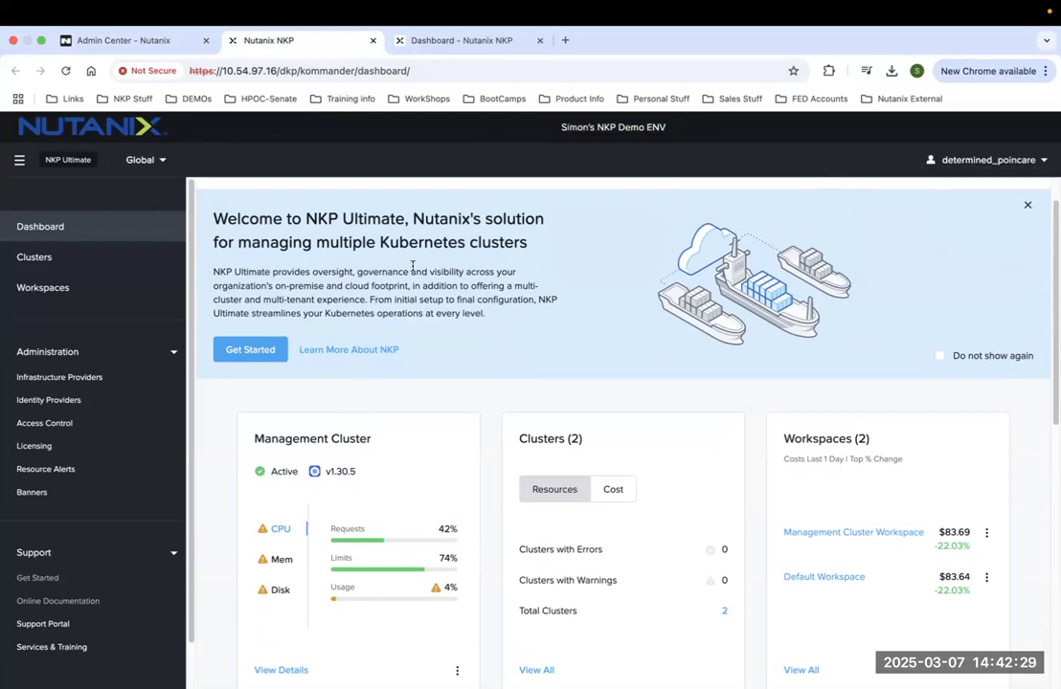
# Open the global Identity Providers page, start adding a provider and read through the SAML form.
pyautogui.click(54, 403)
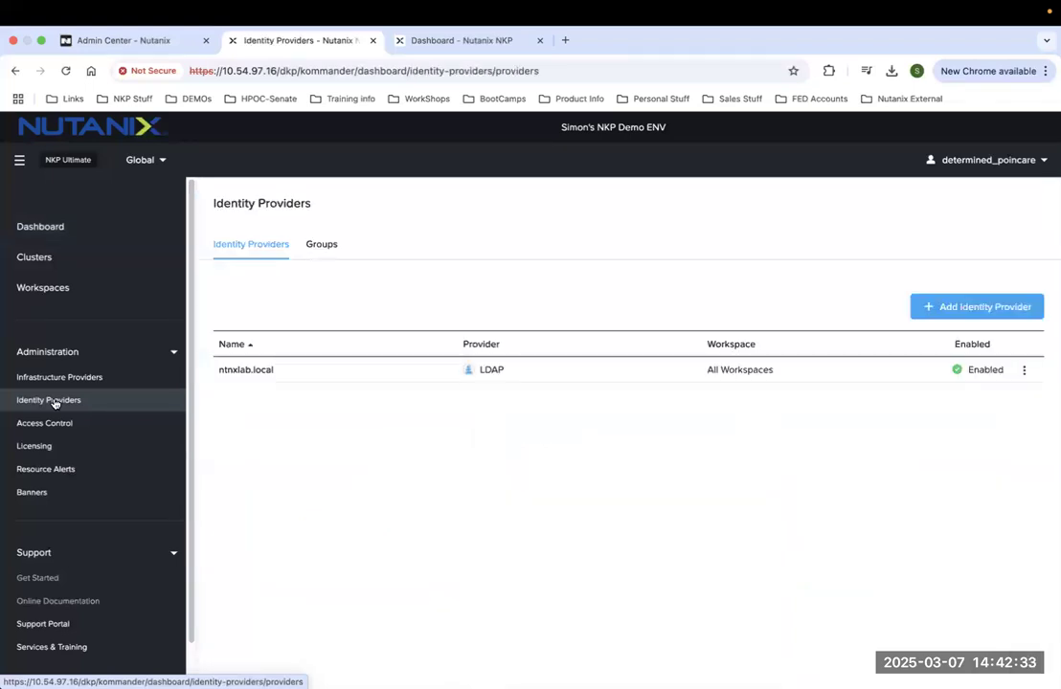
pyautogui.click(987, 311)
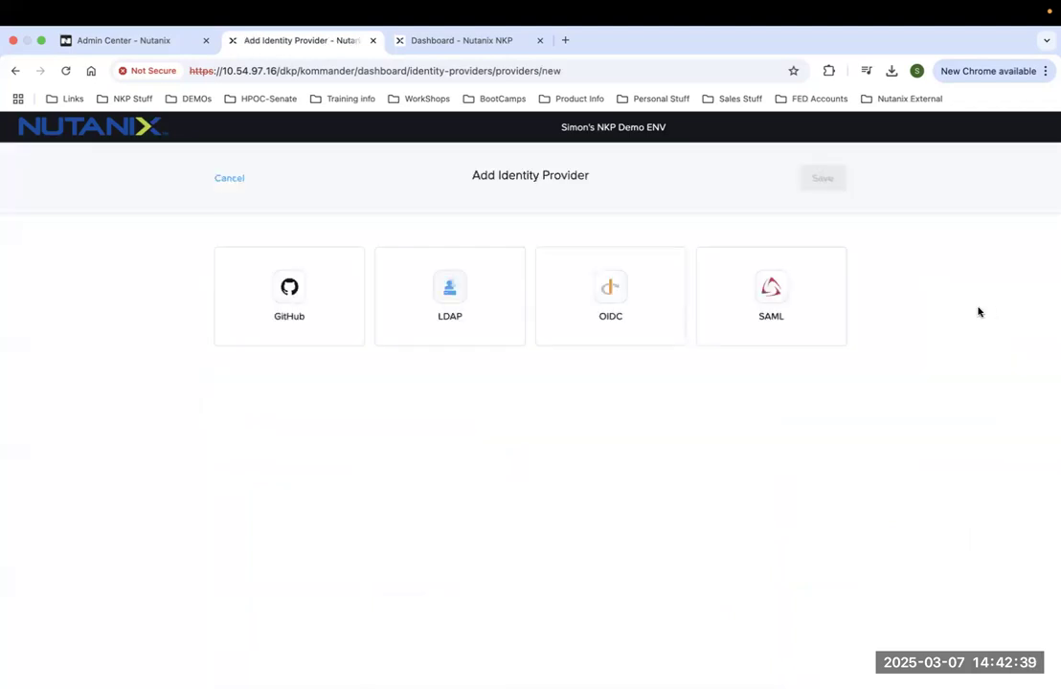
pyautogui.click(774, 330)
pyautogui.scroll(-5, 630, 450)
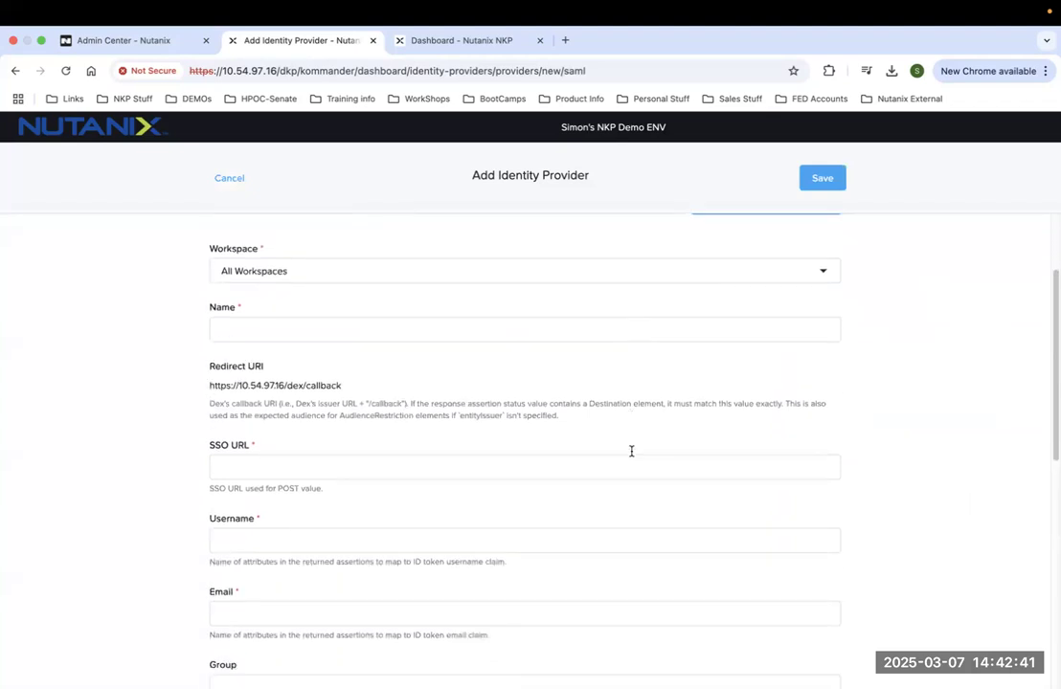
pyautogui.scroll(-7, 627, 465)
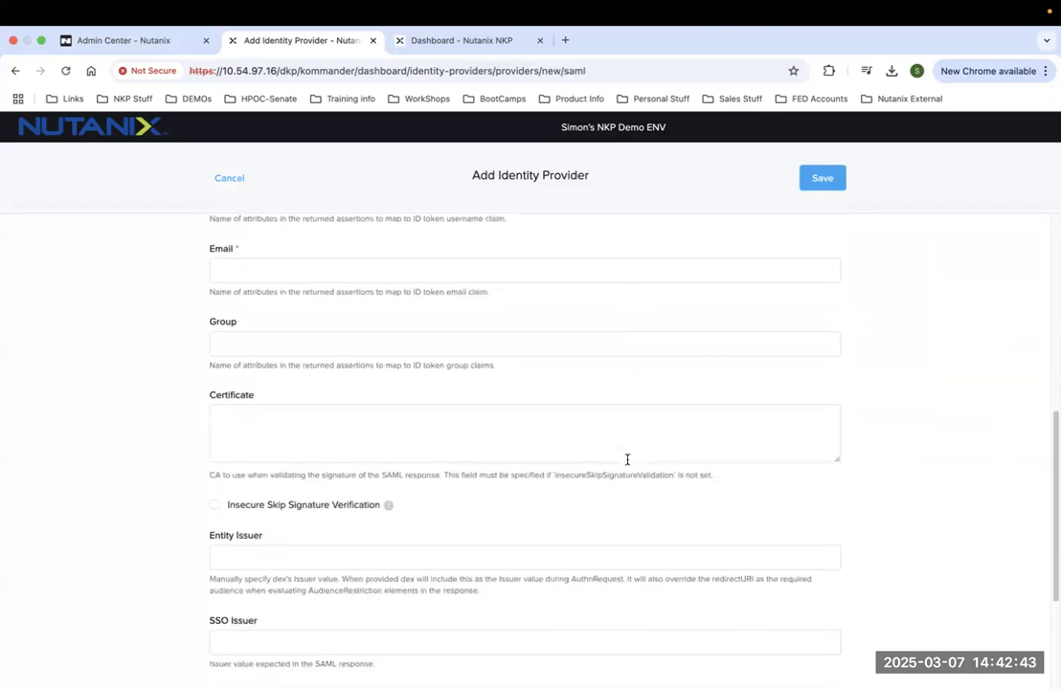
pyautogui.scroll(-1, 627, 459)
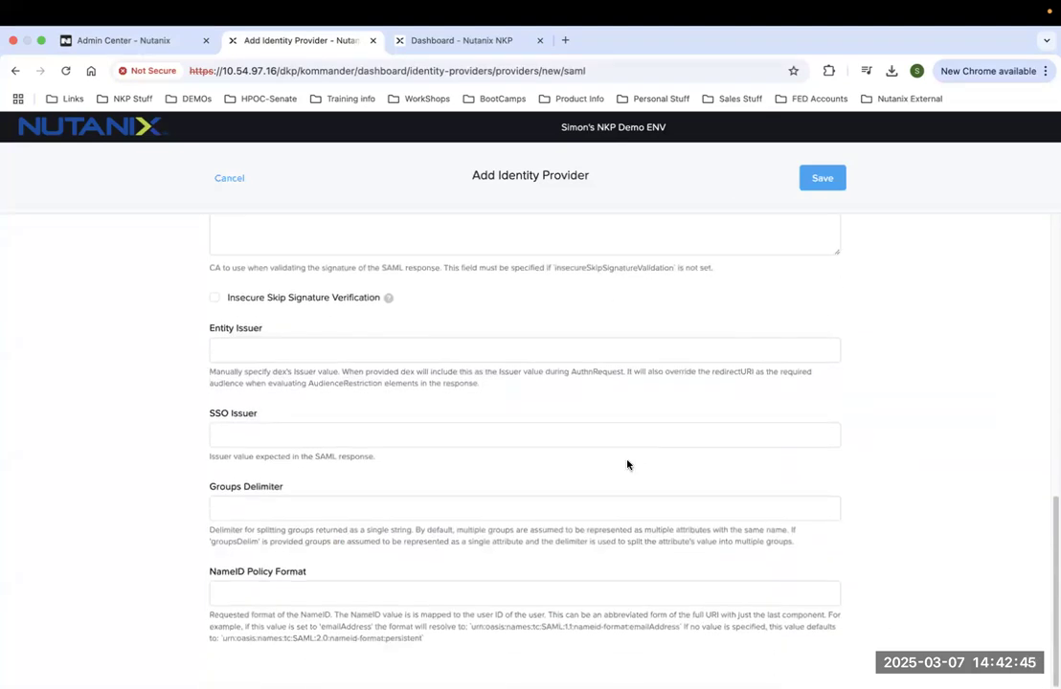
pyautogui.scroll(12, 627, 465)
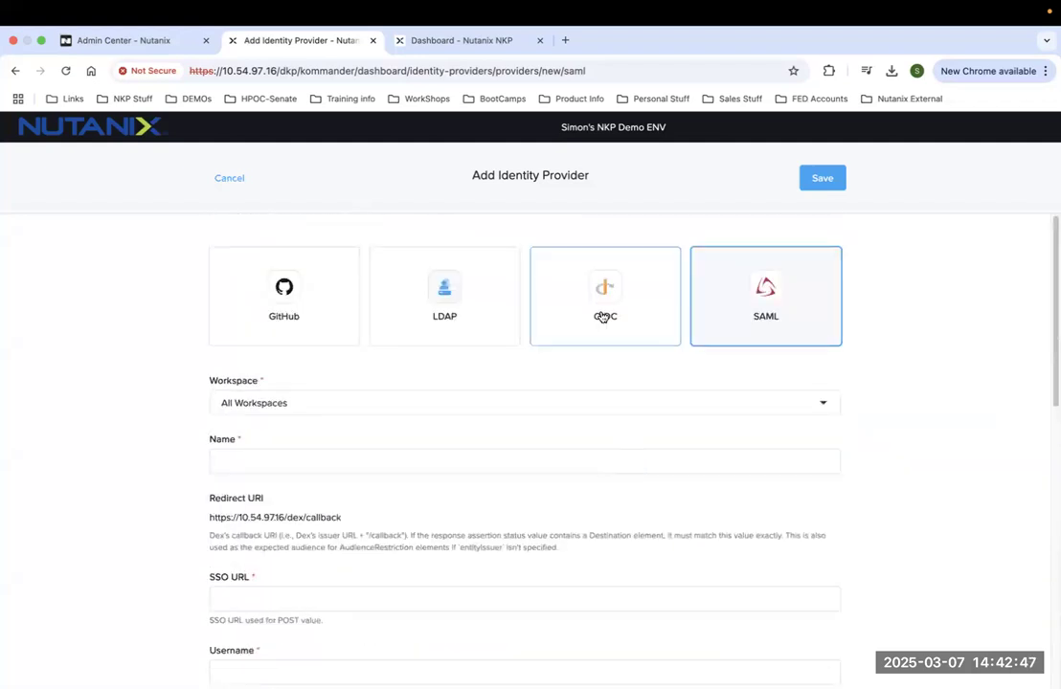
# Examine the OIDC and LDAP forms for a new identity provider.
pyautogui.click(604, 312)
pyautogui.scroll(-5, 451, 458)
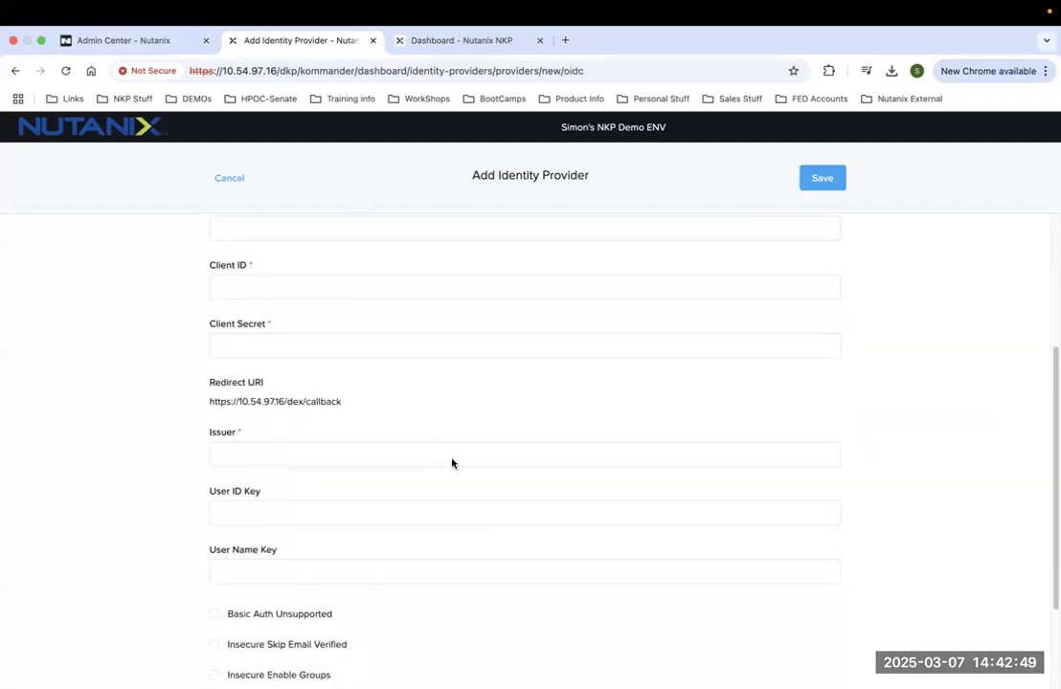
pyautogui.scroll(4, 451, 463)
pyautogui.scroll(4, 451, 463)
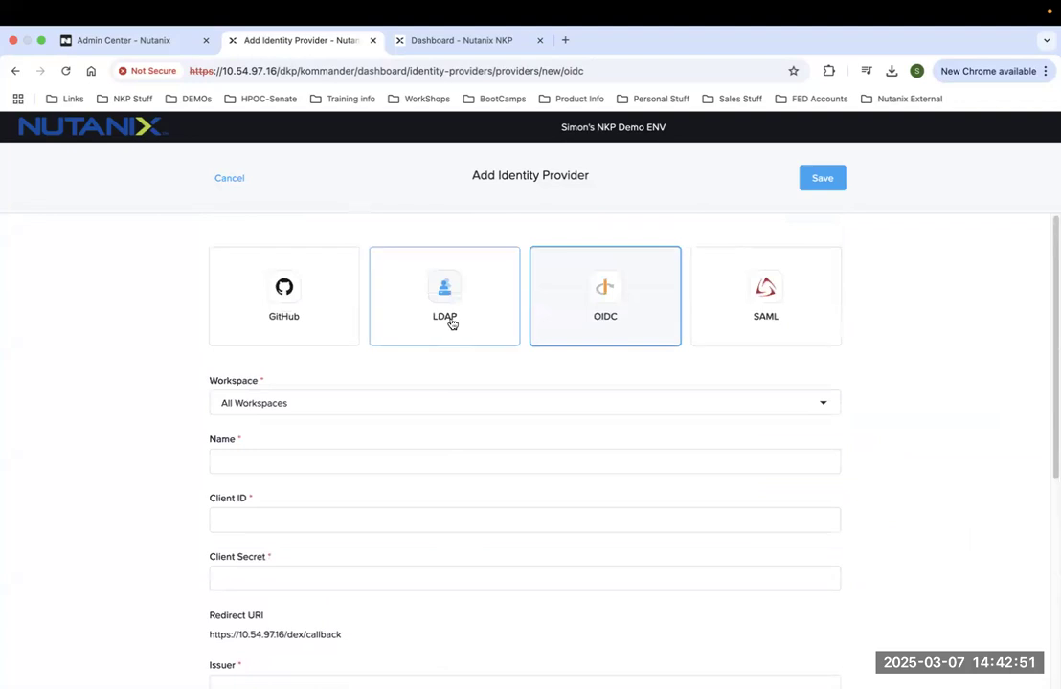
pyautogui.click(451, 322)
pyautogui.scroll(-6, 417, 507)
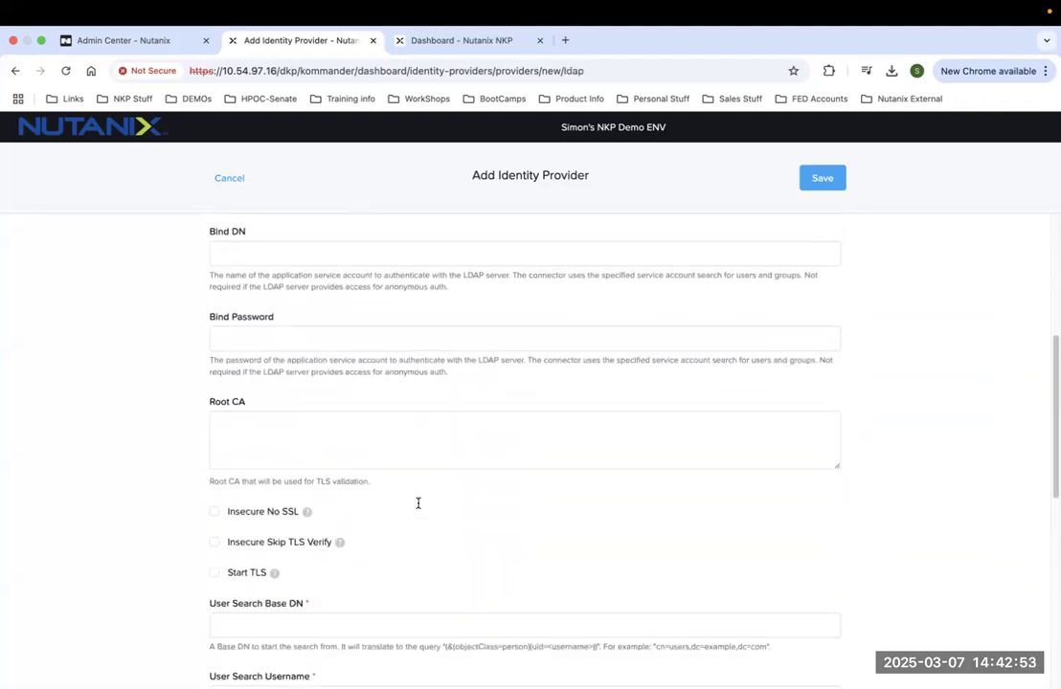
pyautogui.scroll(6, 417, 508)
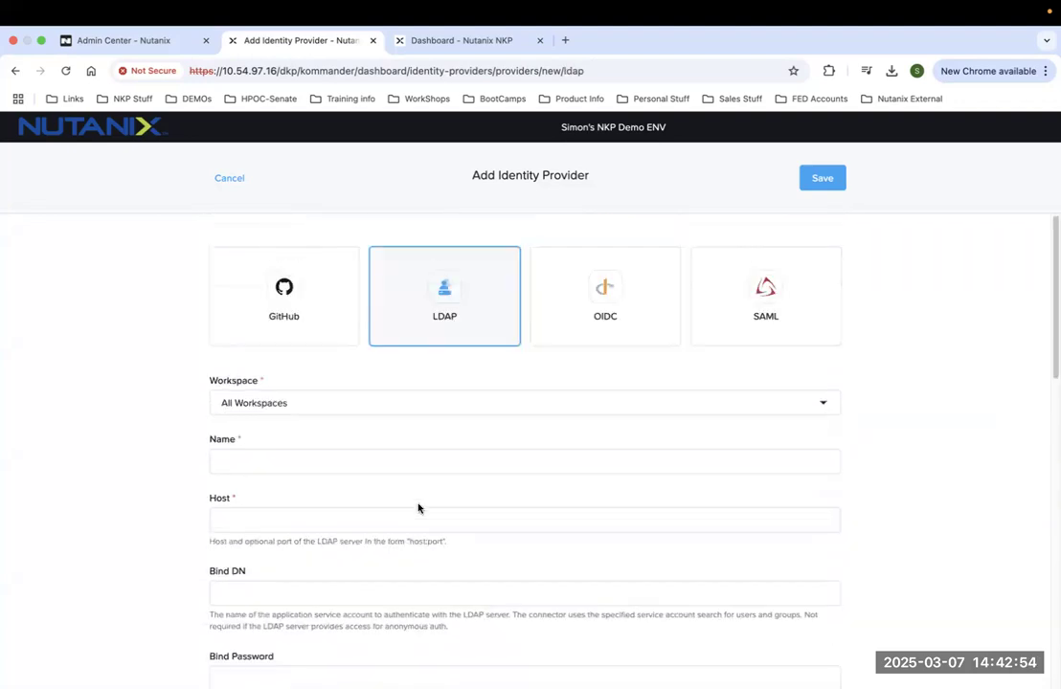
# Check the GitHub provider form, leave it without saving, and view the identity provider groups.
pyautogui.click(324, 329)
pyautogui.scroll(-3, 369, 504)
pyautogui.scroll(3, 370, 505)
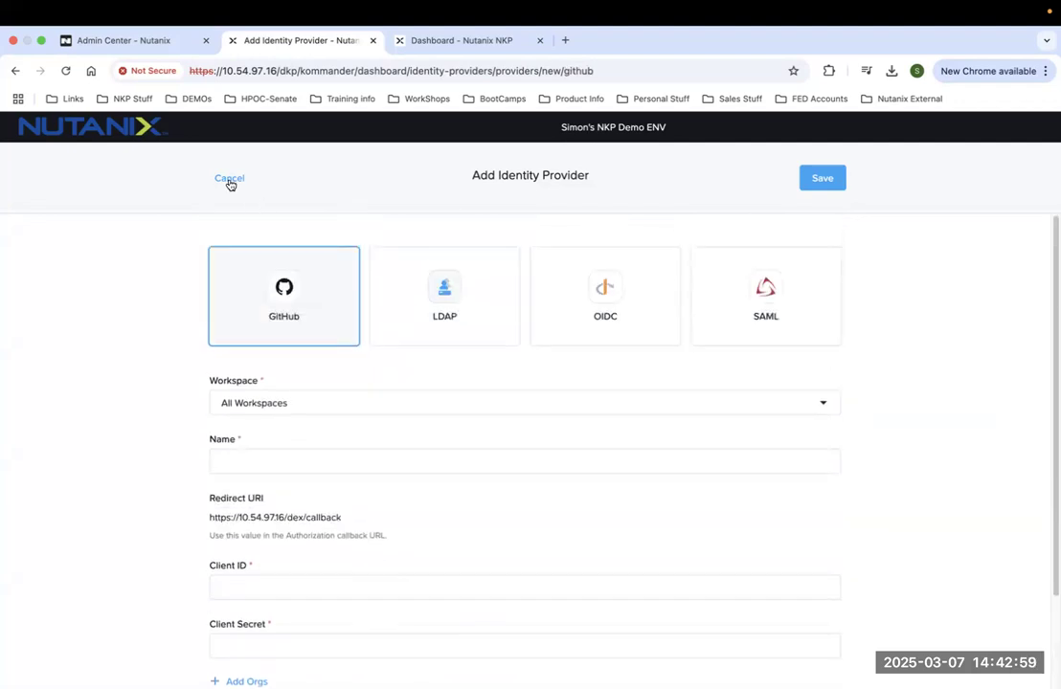
pyautogui.click(230, 180)
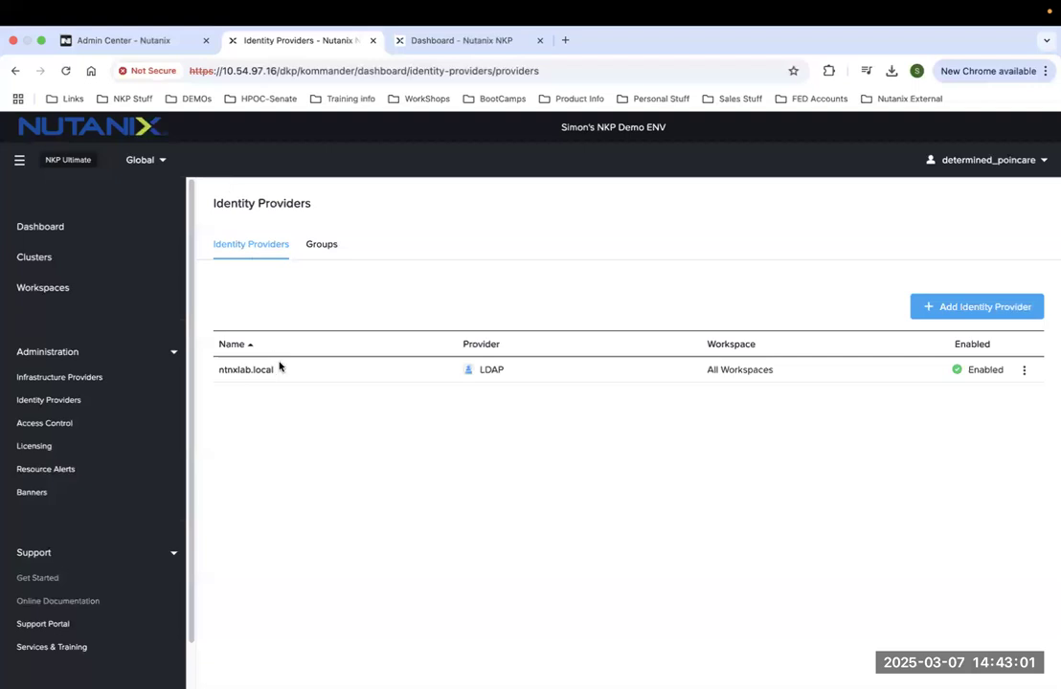
pyautogui.click(324, 246)
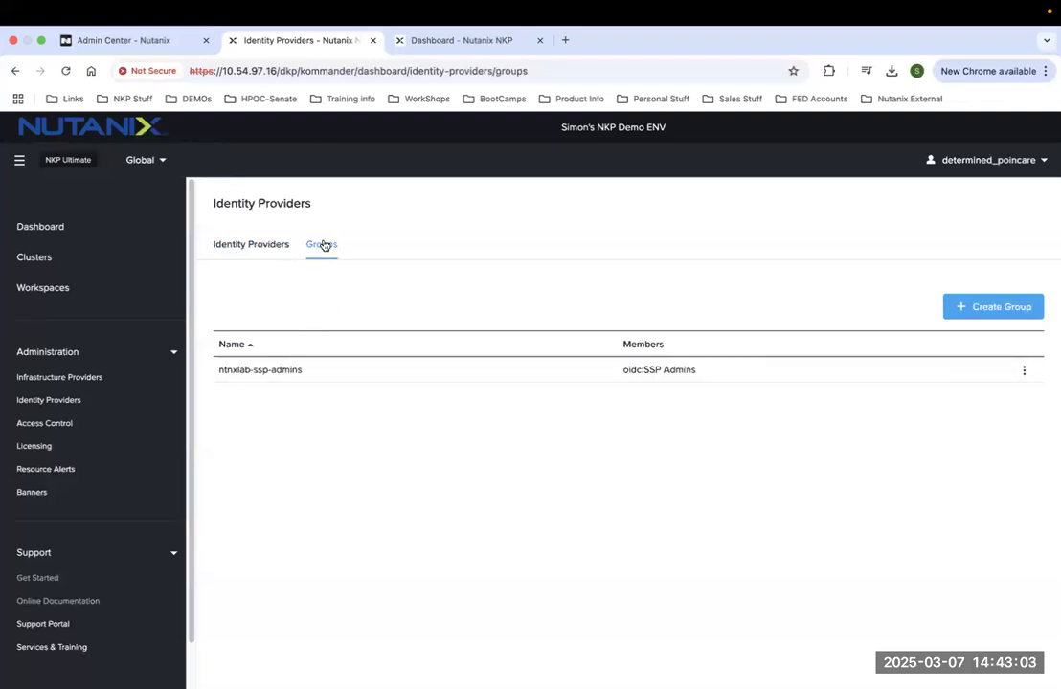
# Under Access Control, examine the role types and Add Rule options for a new role, and cancel without saving.
pyautogui.click(66, 427)
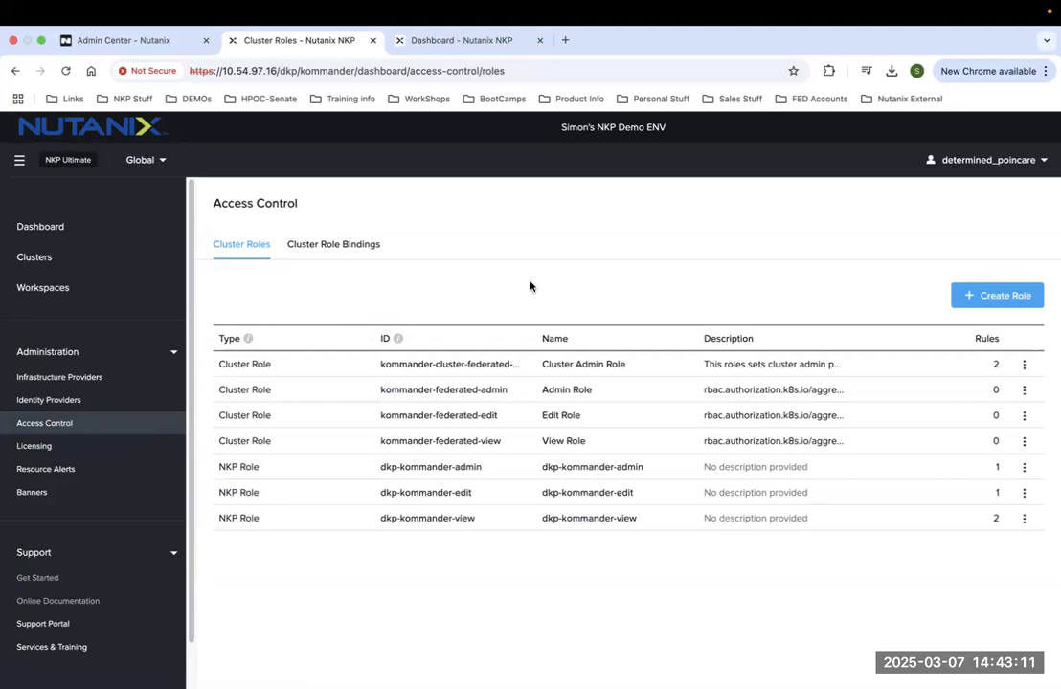
pyautogui.click(1025, 295)
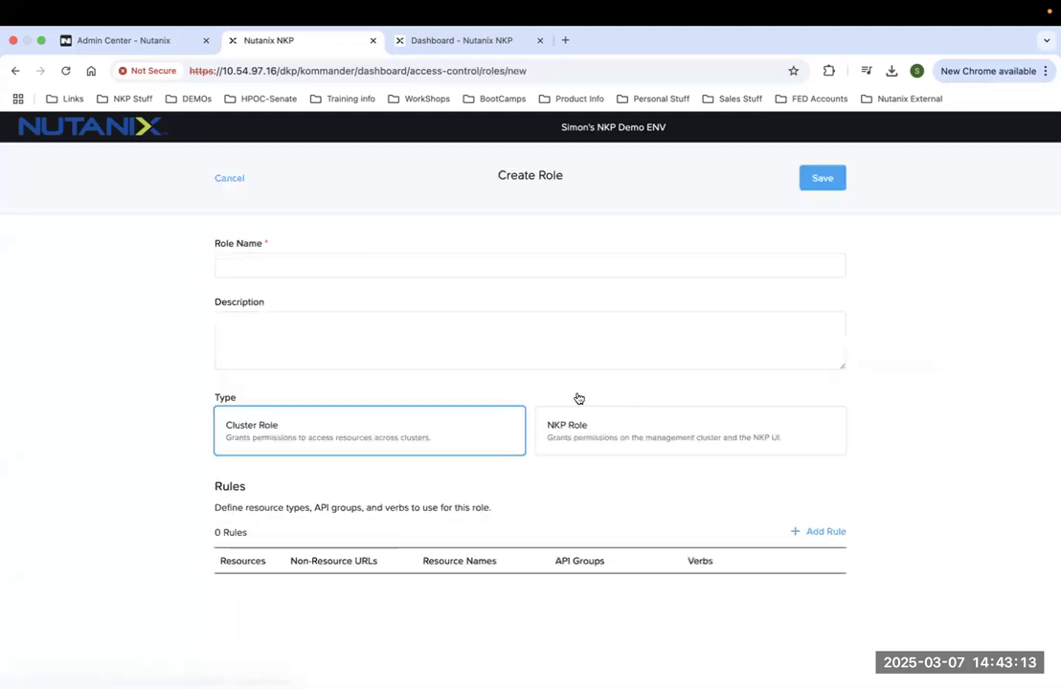
pyautogui.click(645, 450)
pyautogui.click(446, 442)
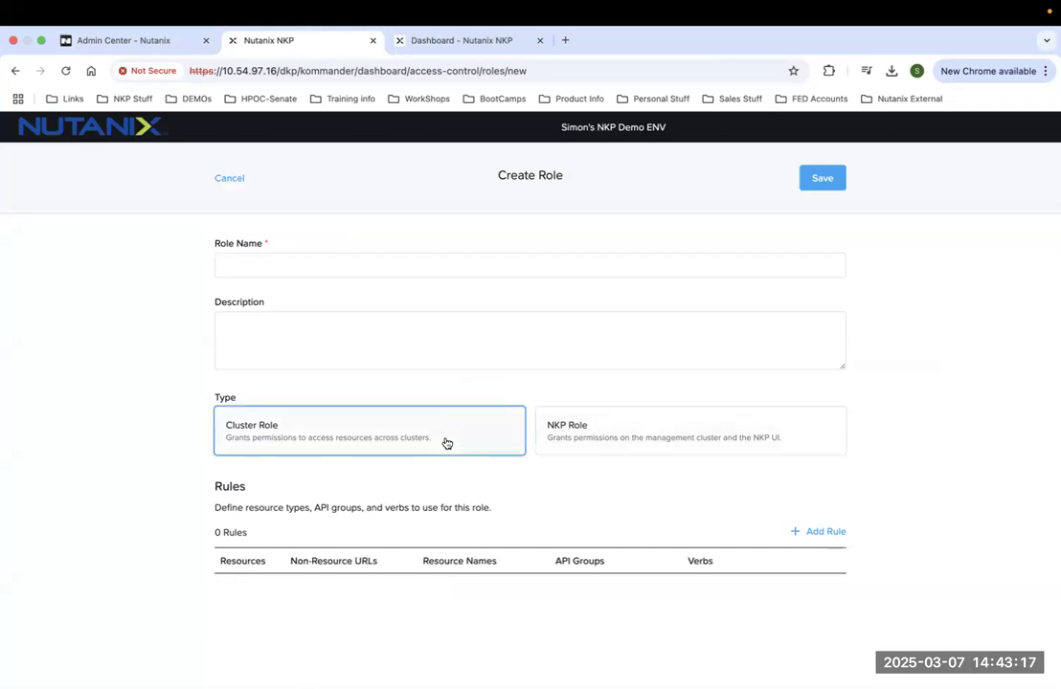
pyautogui.click(826, 531)
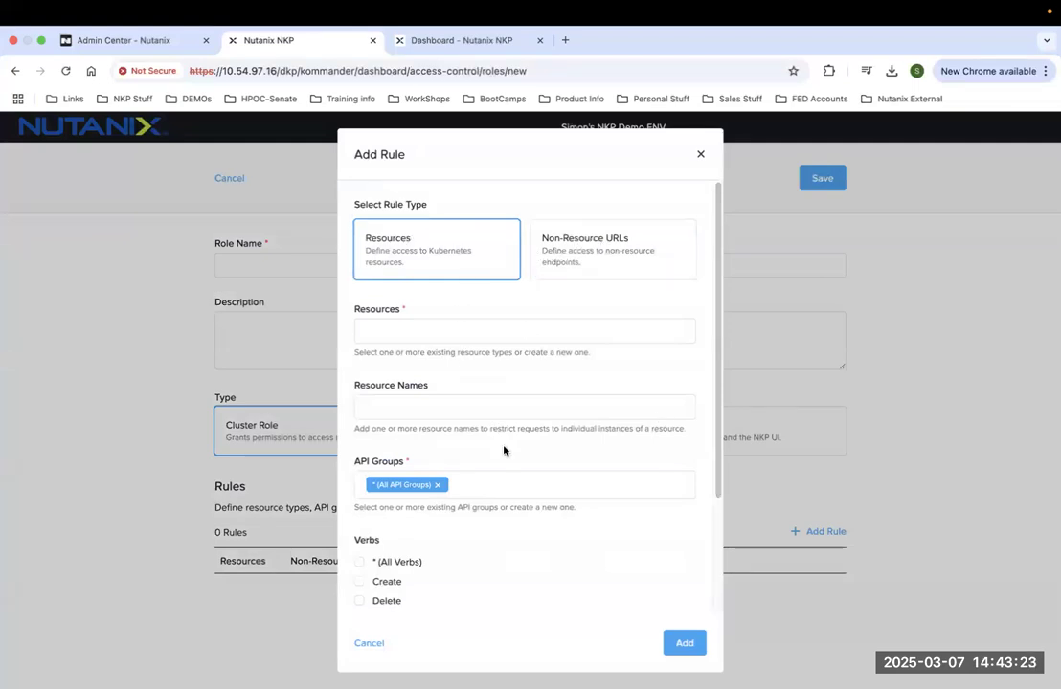
pyautogui.scroll(-4, 444, 551)
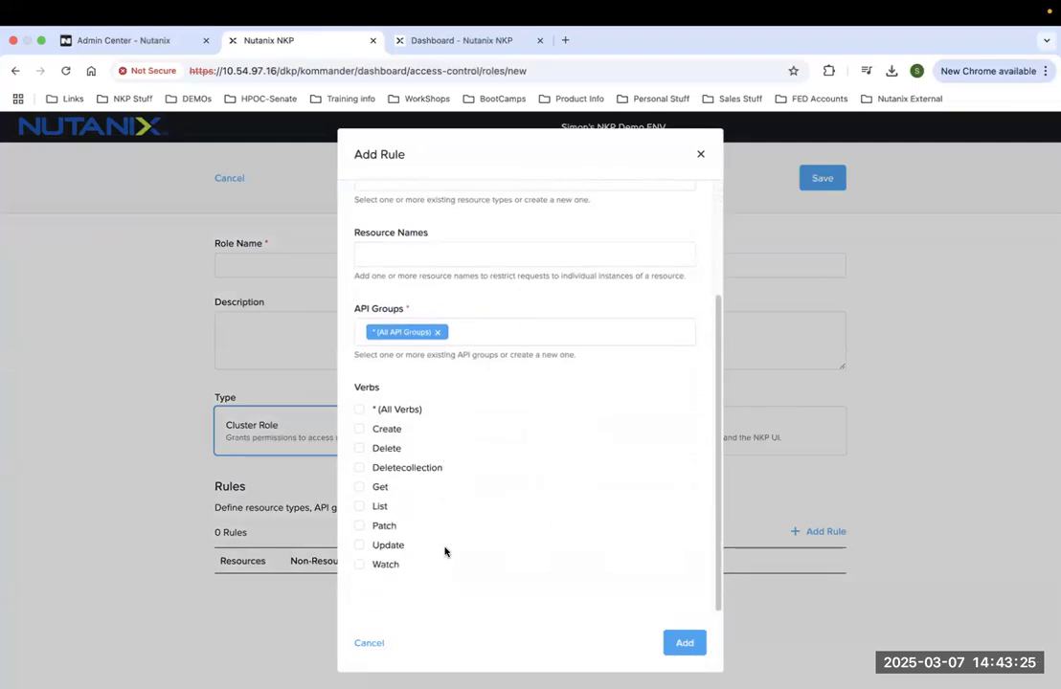
pyautogui.click(367, 644)
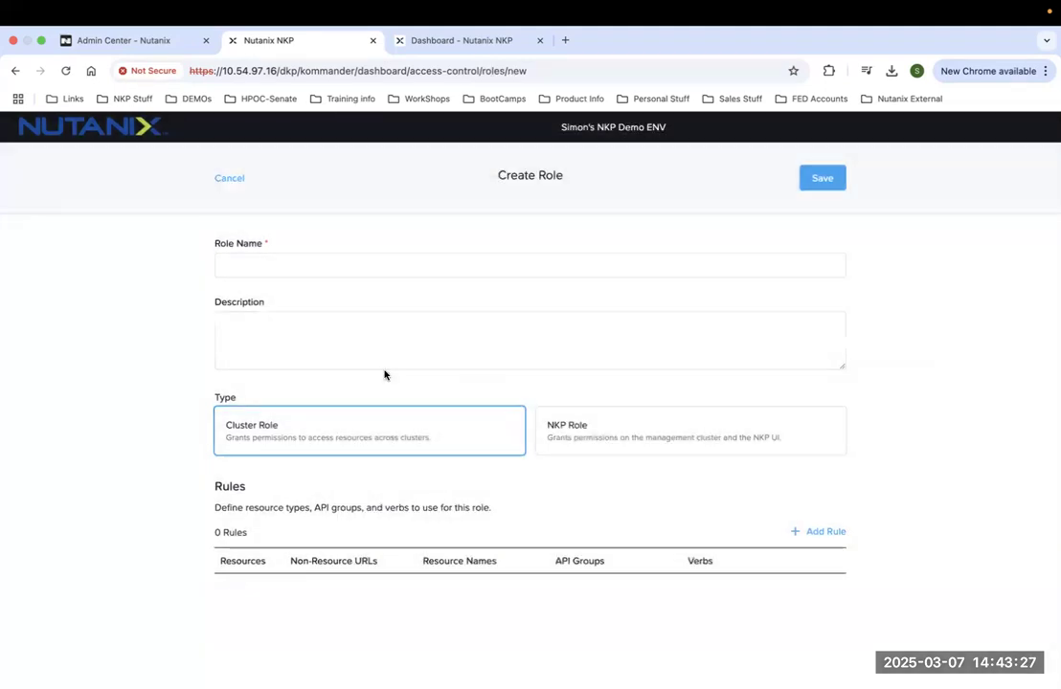
pyautogui.click(228, 182)
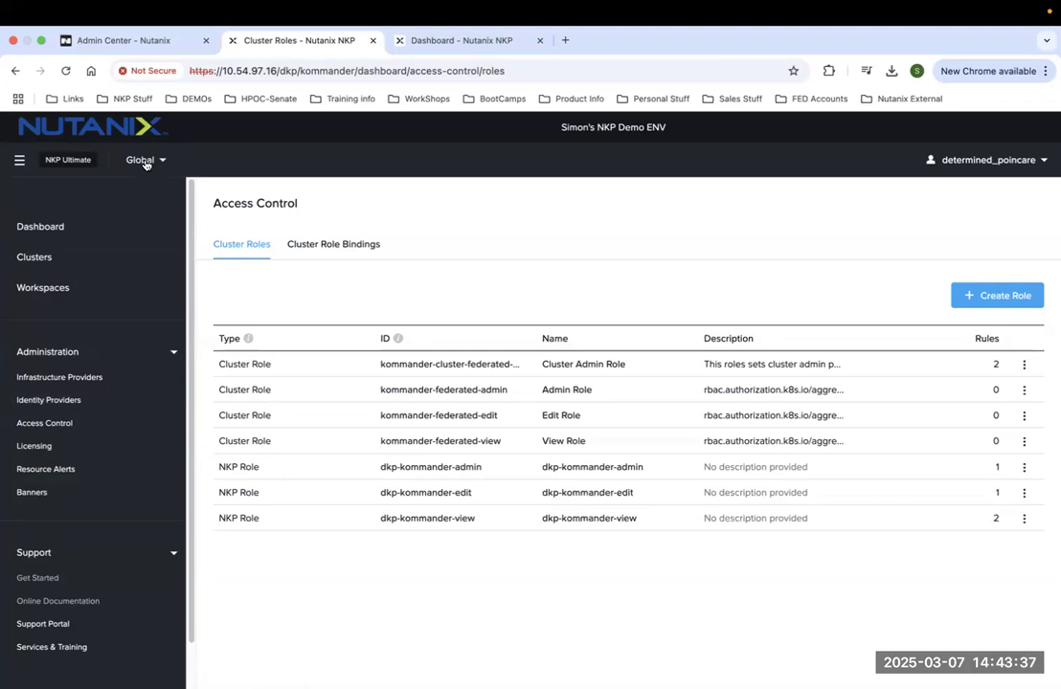
# View the Cluster Role Bindings and the form for creating a group, and cancel the form.
pyautogui.click(339, 246)
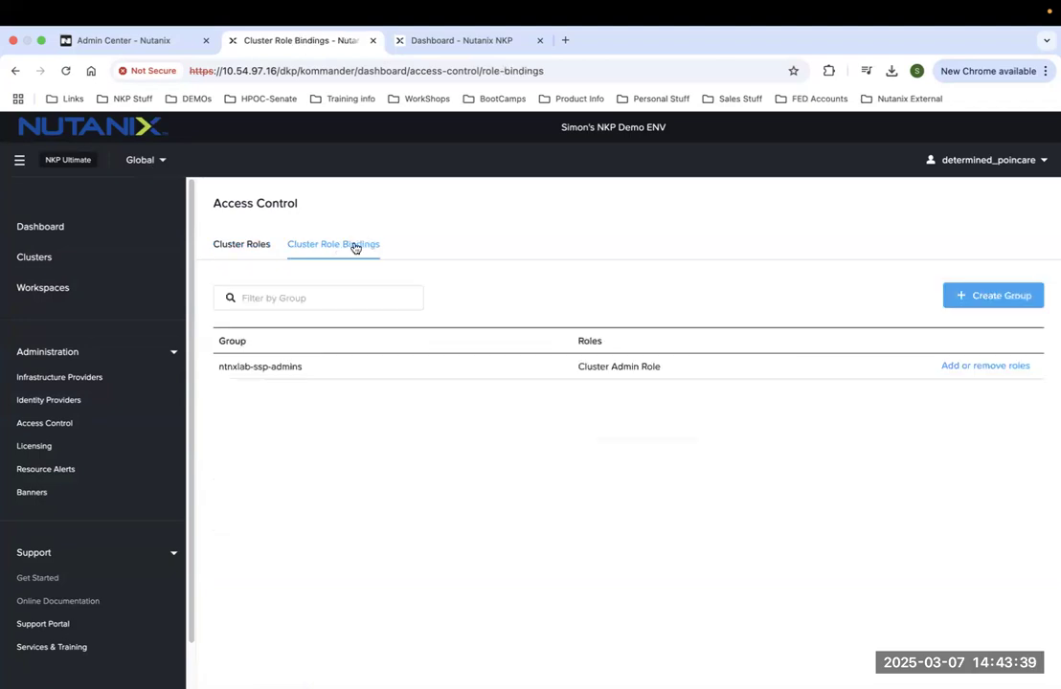
pyautogui.click(1002, 297)
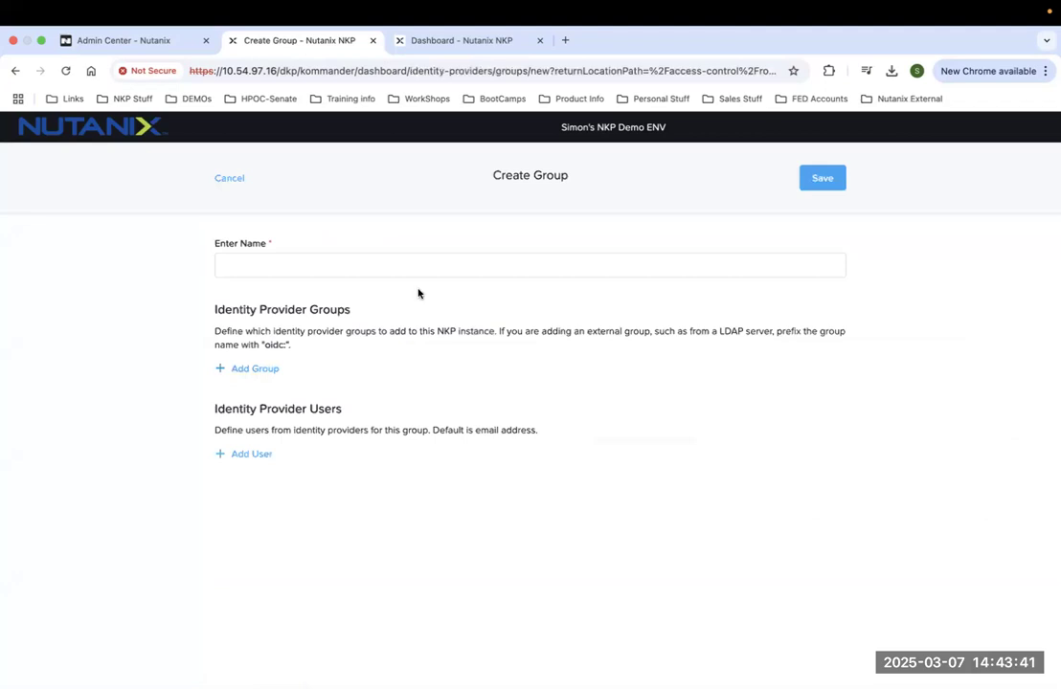
pyautogui.click(229, 178)
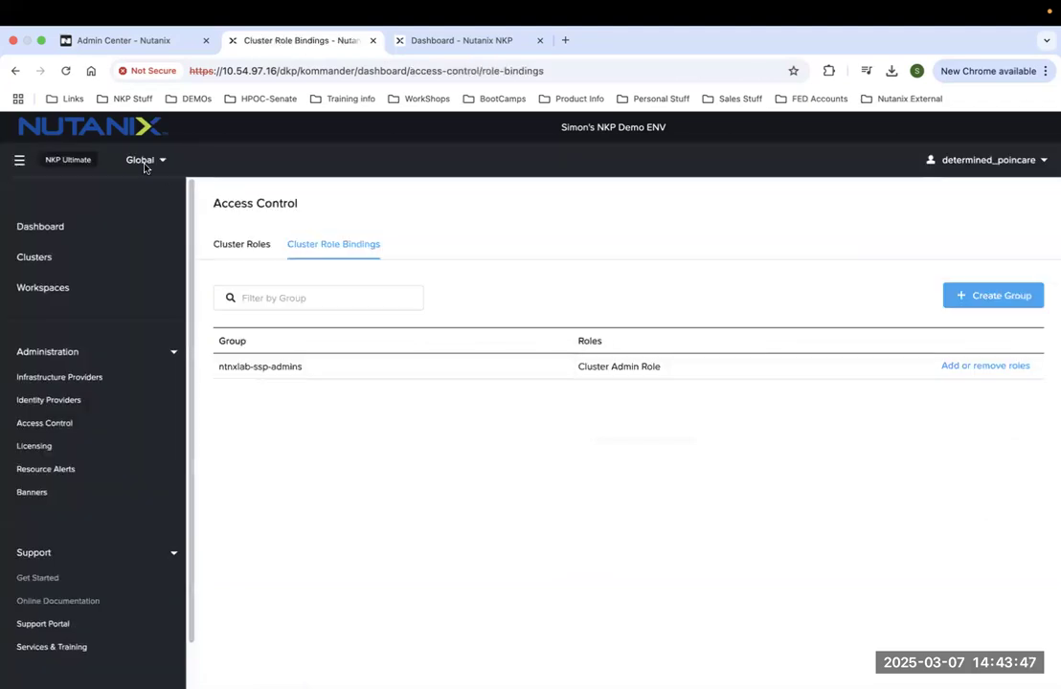
# Review the costs of the Default and Management Cluster workspaces on the workspace management page, and open the Default Workspace's dashboard.
pyautogui.click(145, 165)
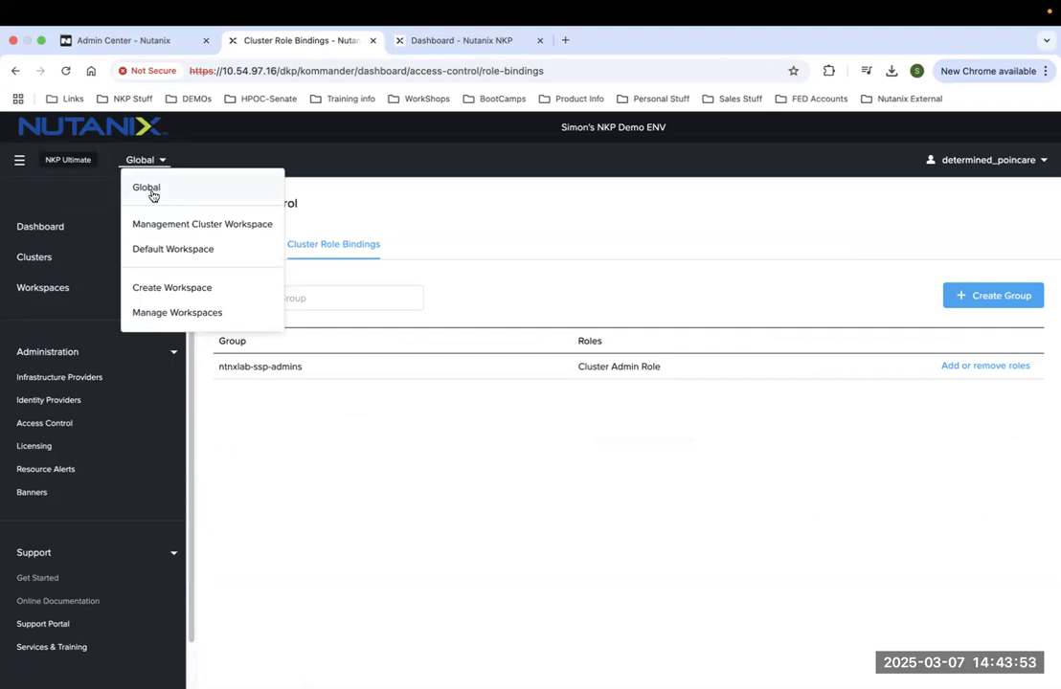
pyautogui.click(177, 313)
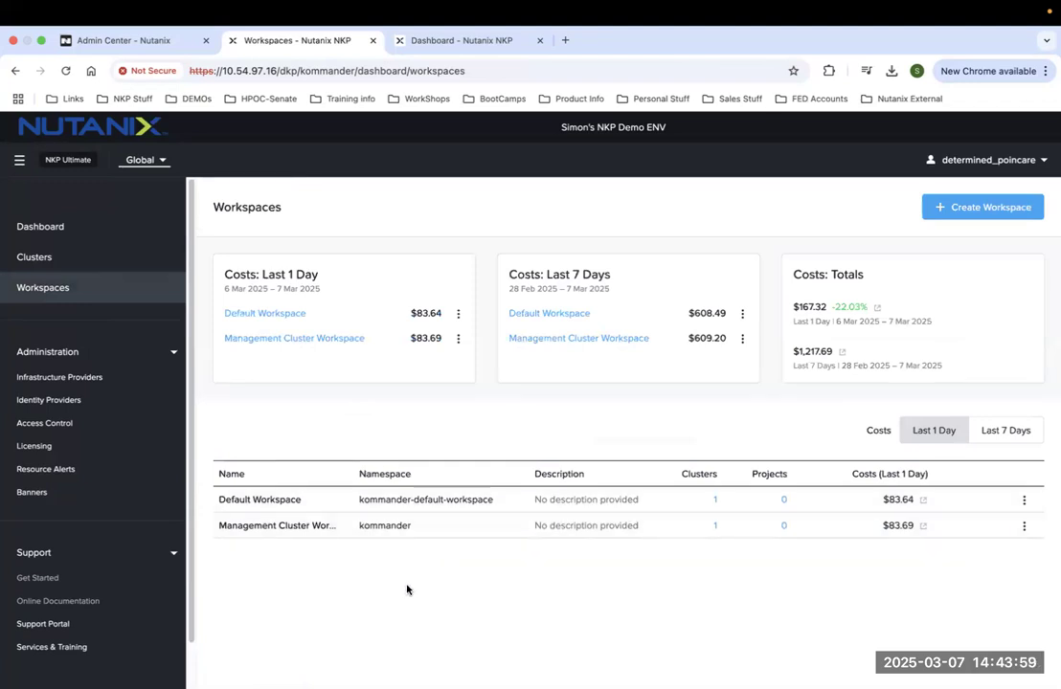
pyautogui.moveTo(404, 313); pyautogui.dragTo(432, 311)
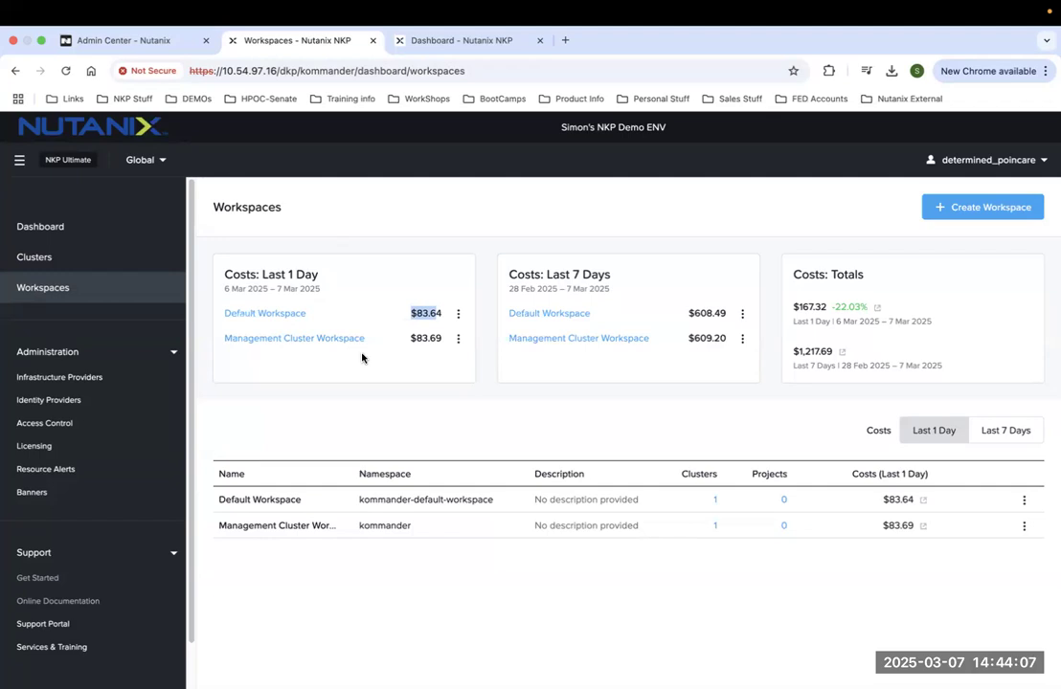
pyautogui.moveTo(365, 340); pyautogui.dragTo(226, 338)
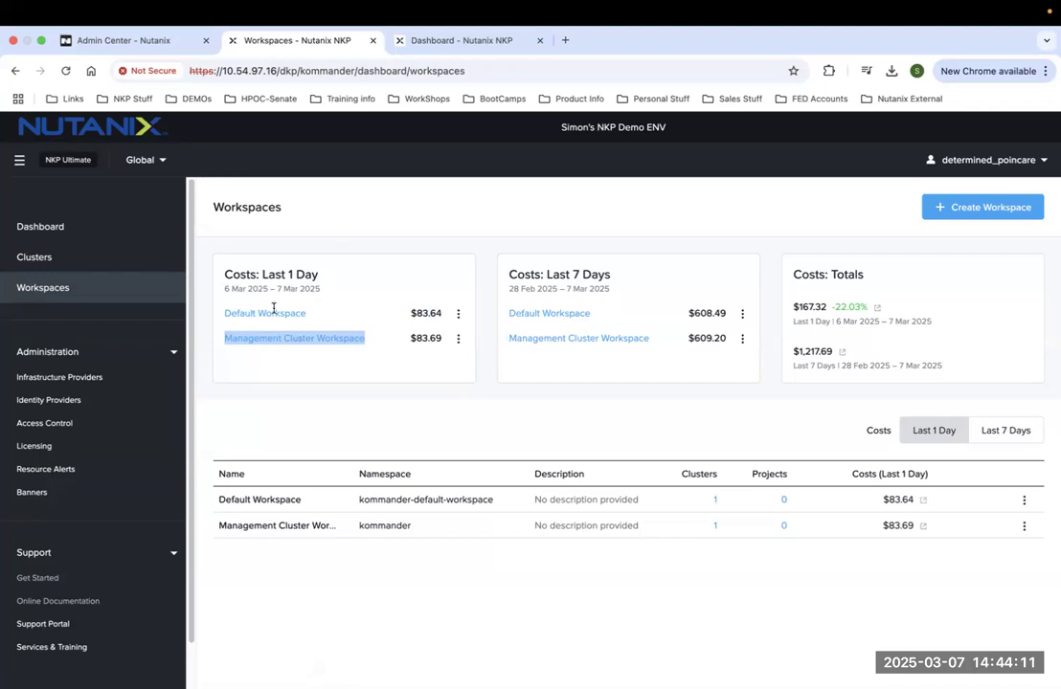
pyautogui.moveTo(307, 313); pyautogui.dragTo(227, 310)
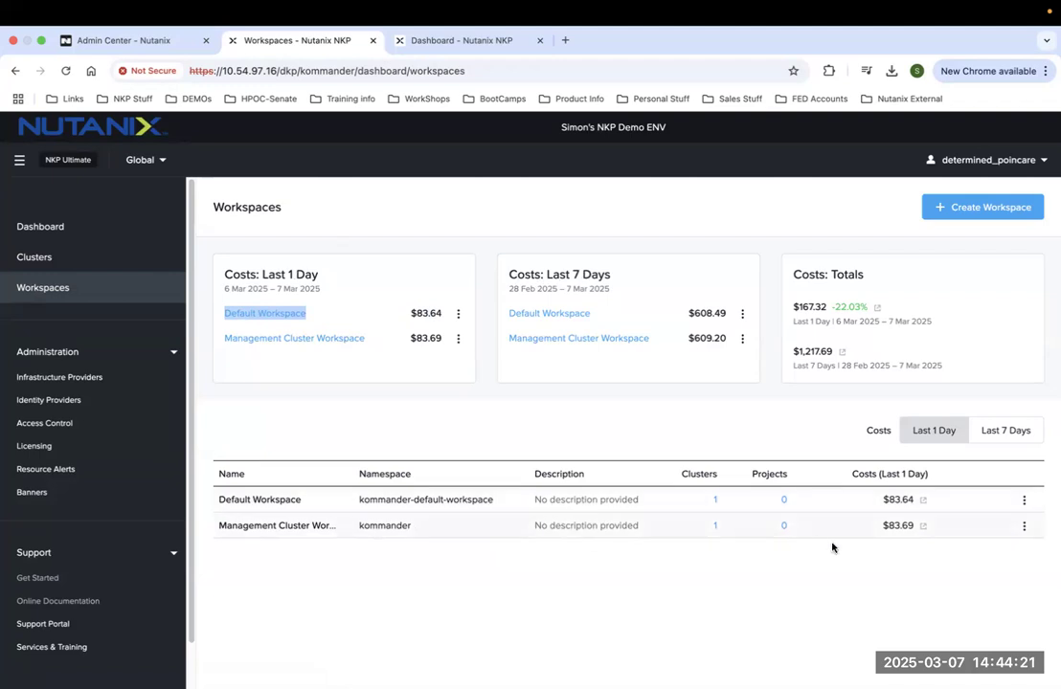
pyautogui.click(260, 500)
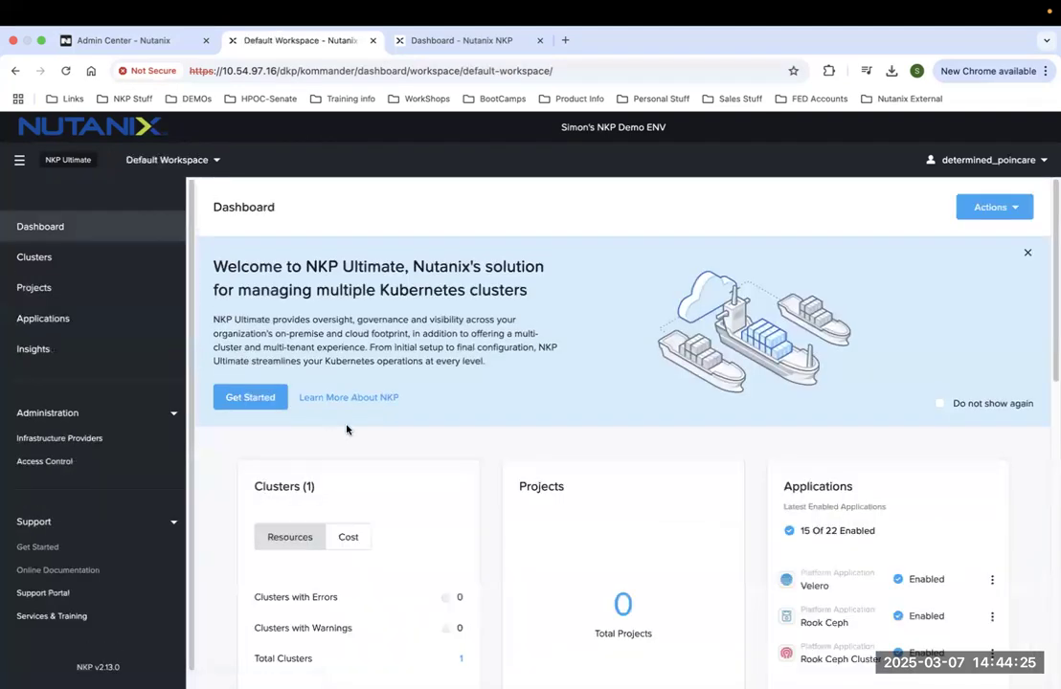
# Review the Clusters, Projects, Applications and Insights summaries on the Default Workspace dashboard.
pyautogui.scroll(-2, 347, 430)
pyautogui.scroll(-2, 346, 430)
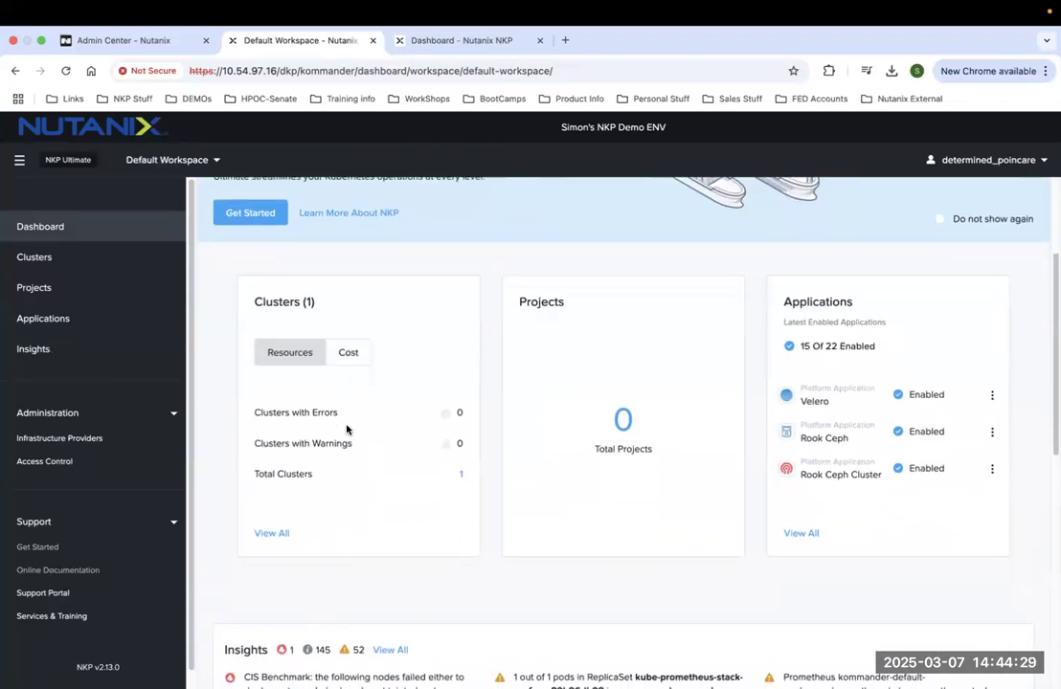
pyautogui.moveTo(315, 303); pyautogui.dragTo(254, 302)
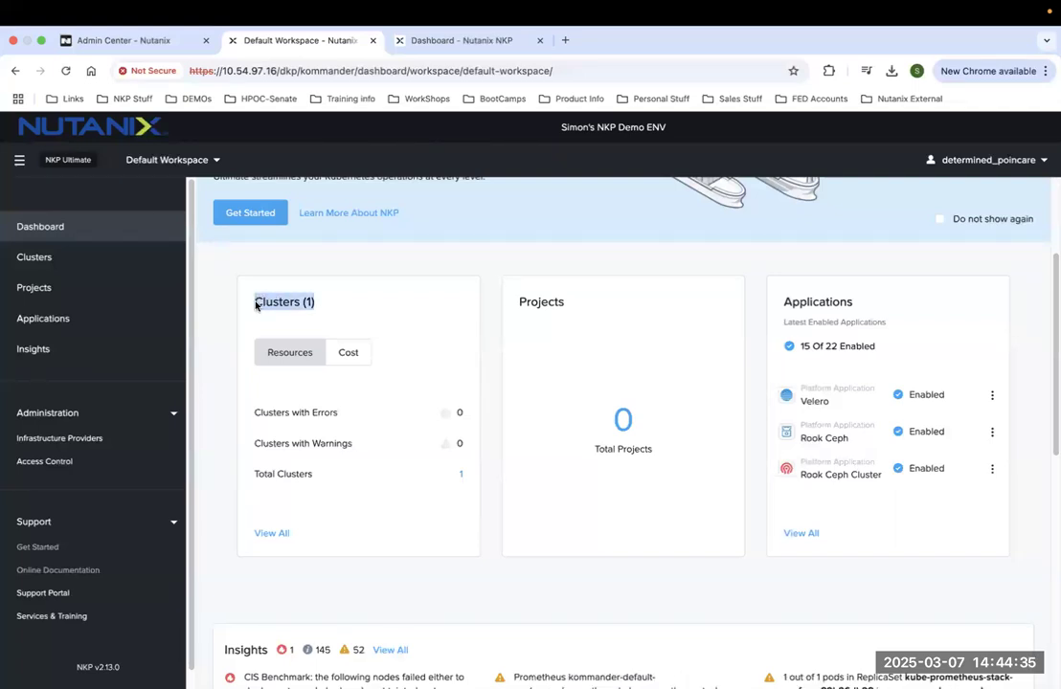
pyautogui.moveTo(859, 302); pyautogui.dragTo(782, 298)
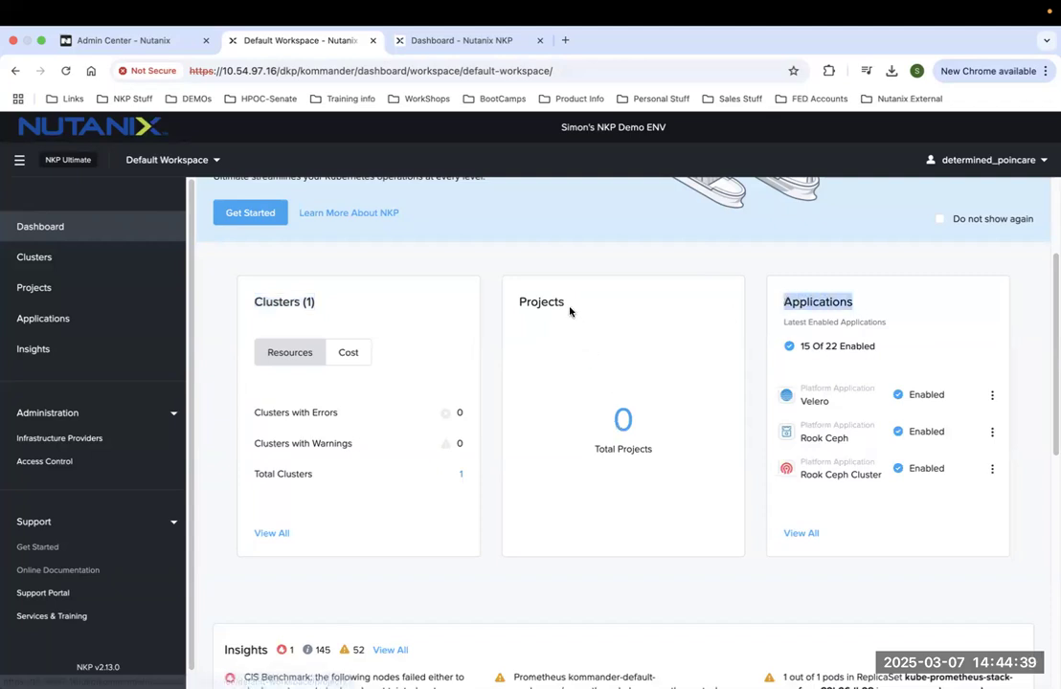
pyautogui.moveTo(570, 311); pyautogui.dragTo(519, 303)
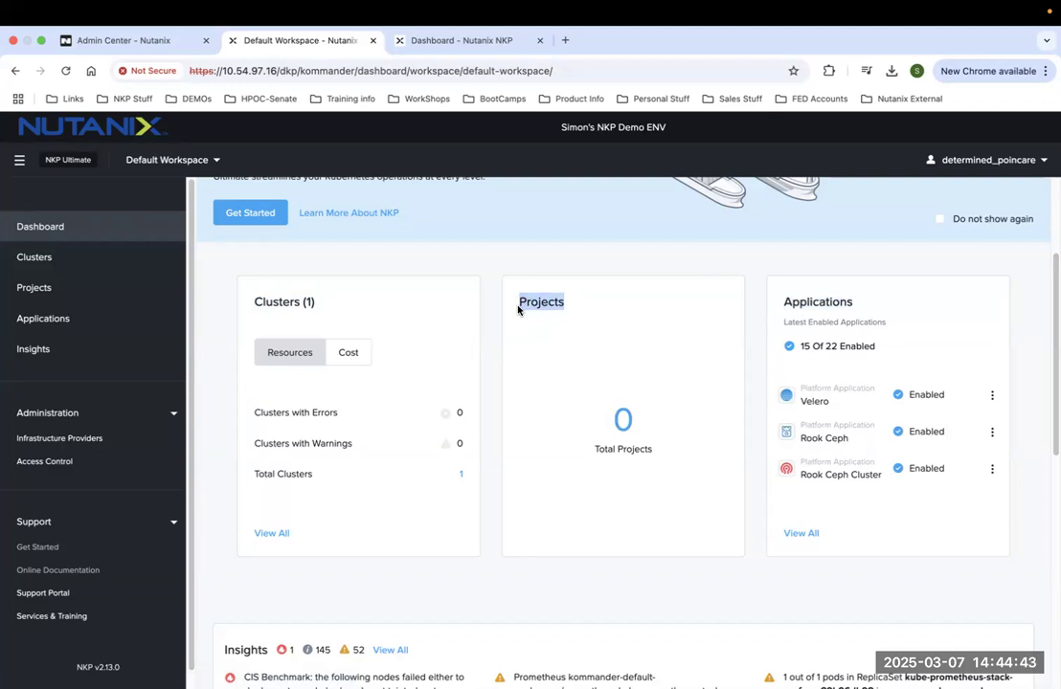
pyautogui.scroll(-5, 518, 309)
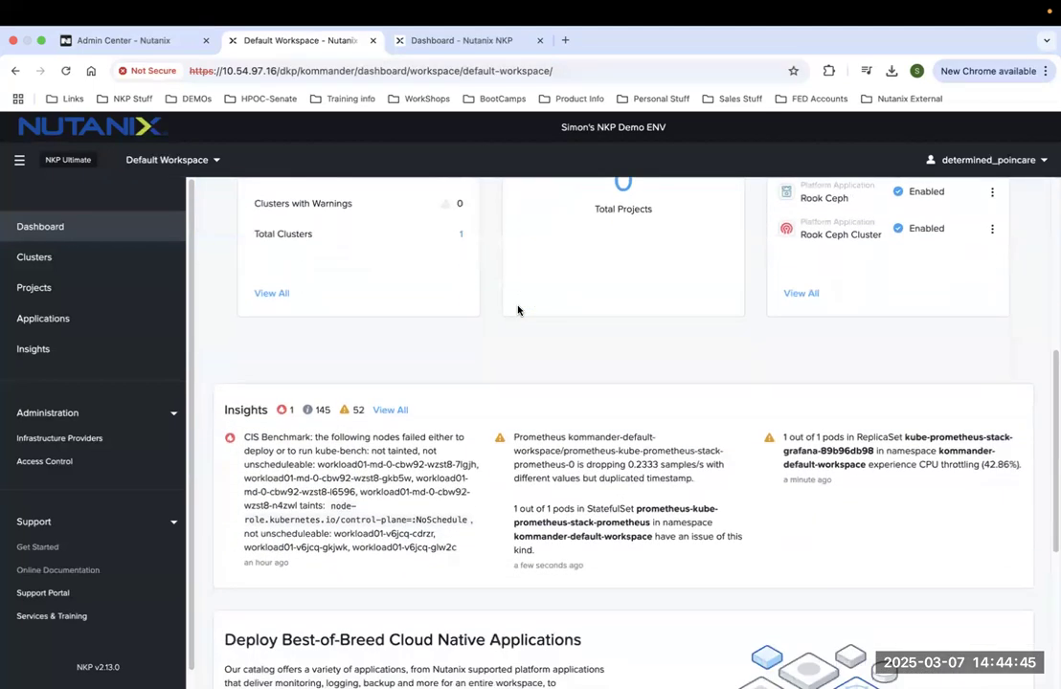
pyautogui.scroll(7, 518, 310)
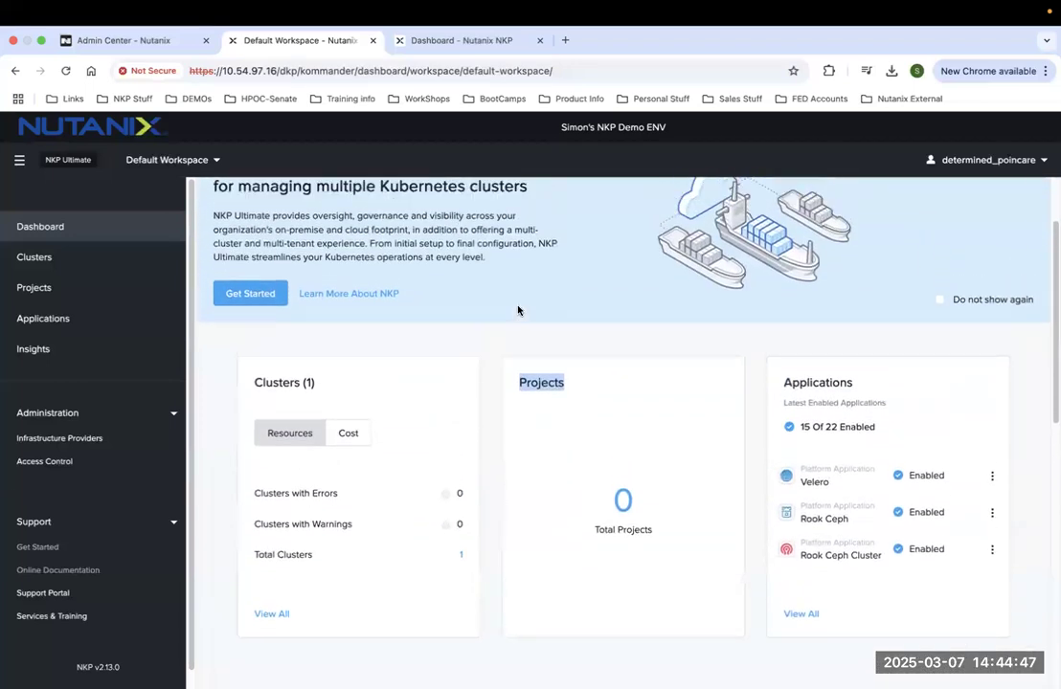
pyautogui.scroll(2, 518, 309)
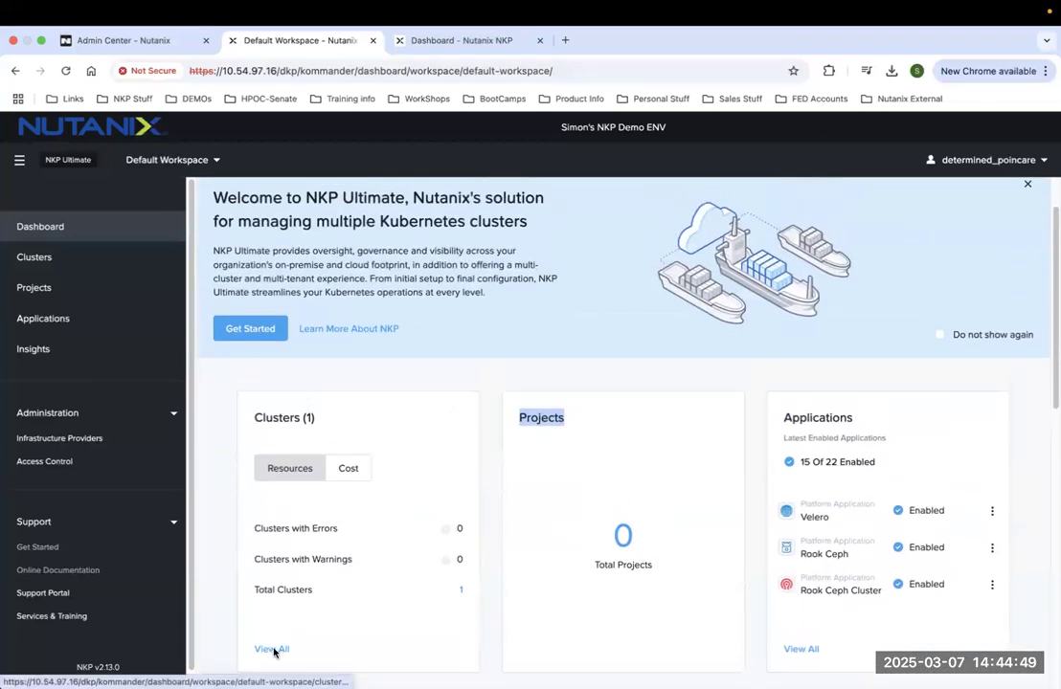
# Open the full cluster list of the Default Workspace and examine the workload01 cluster's provider and its CPU, memory and disk figures.
pyautogui.click(272, 649)
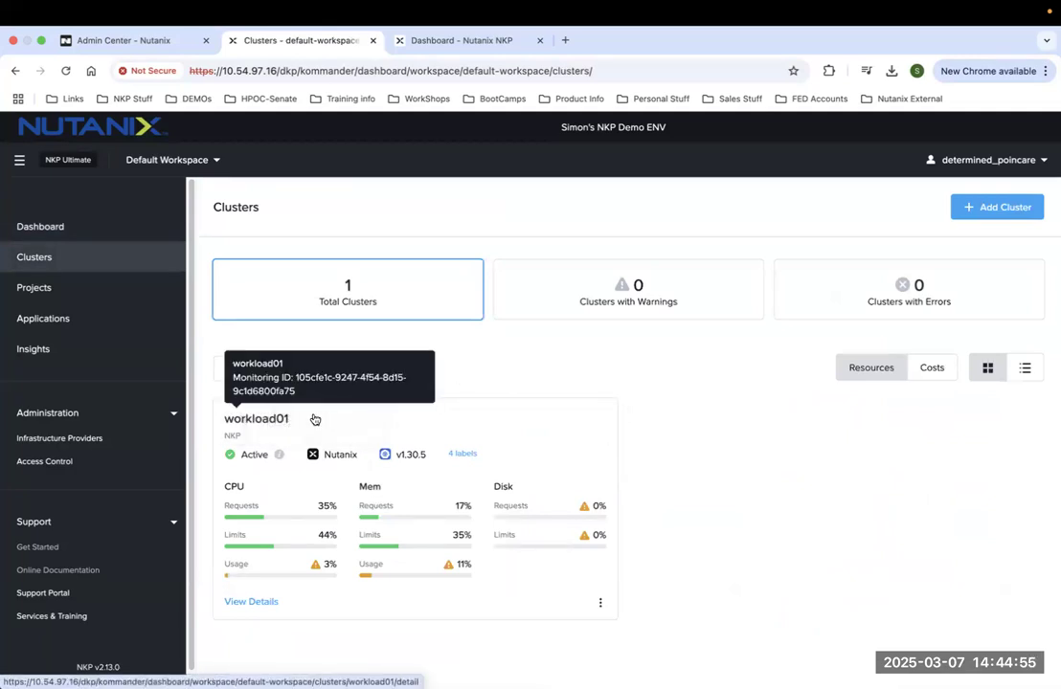
pyautogui.moveTo(290, 417); pyautogui.dragTo(339, 402)
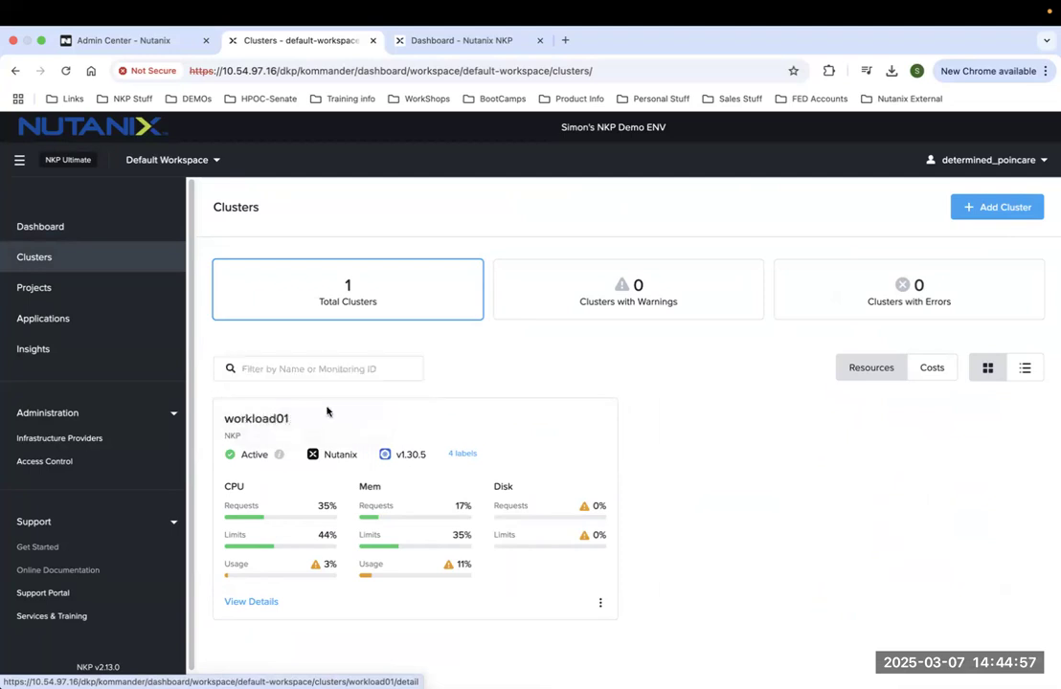
pyautogui.moveTo(244, 418); pyautogui.dragTo(303, 413)
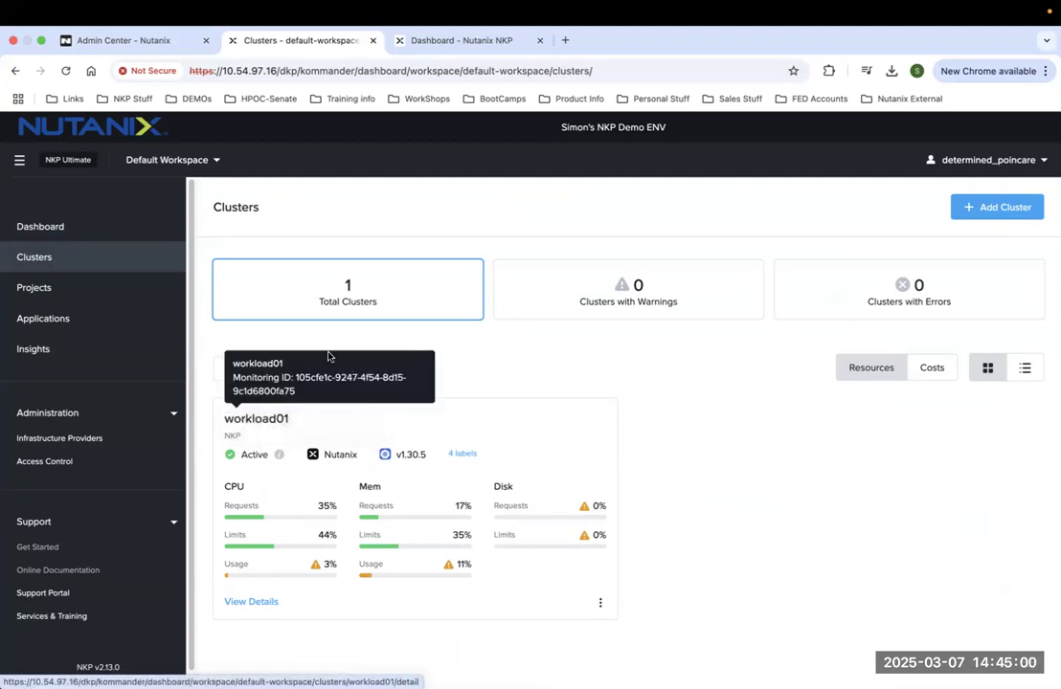
pyautogui.click(181, 161)
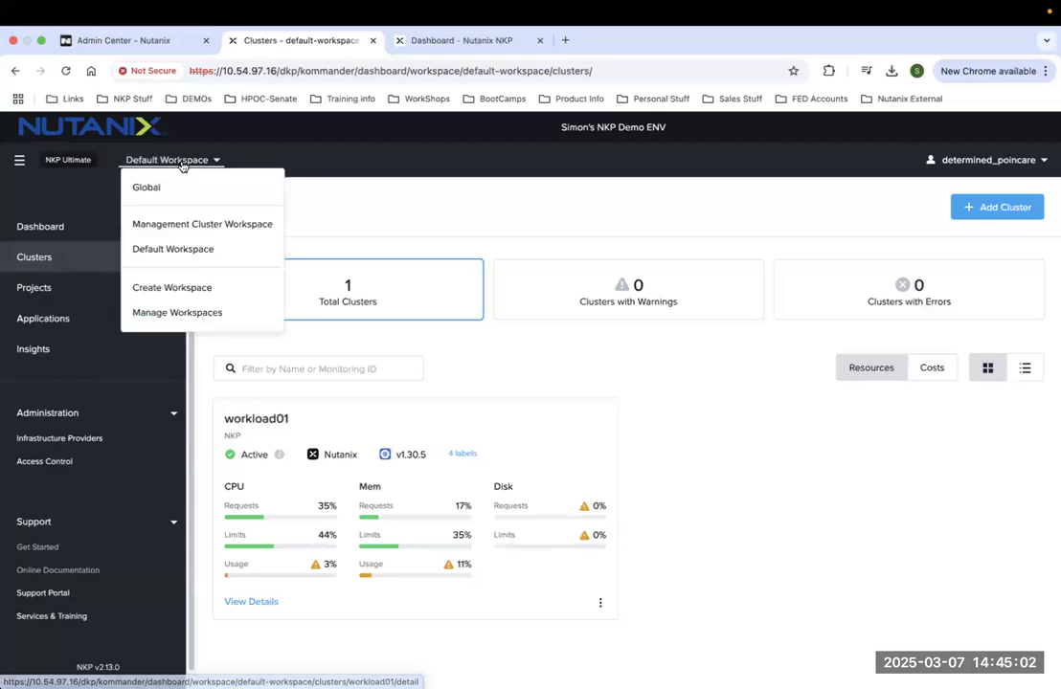
pyautogui.click(308, 151)
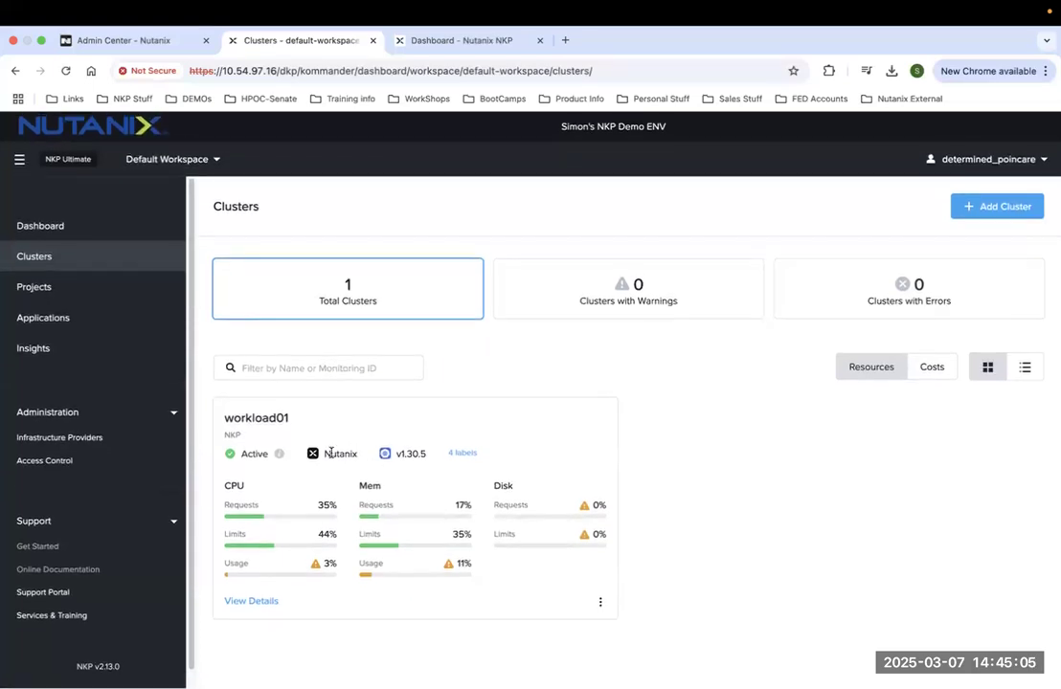
pyautogui.moveTo(325, 459); pyautogui.dragTo(357, 459)
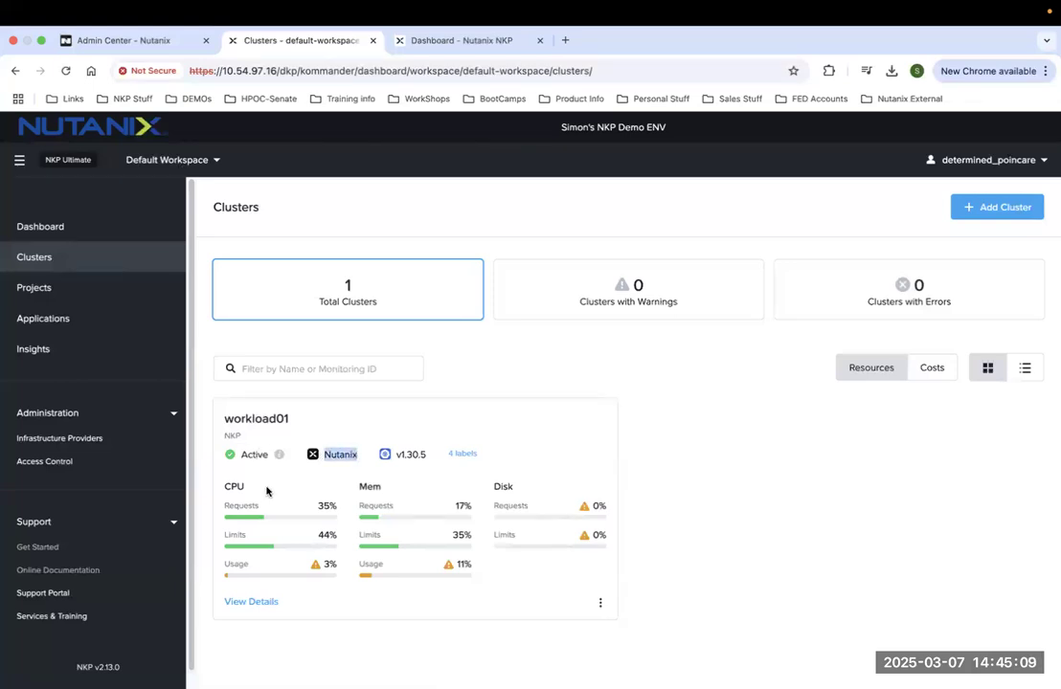
pyautogui.moveTo(499, 504)
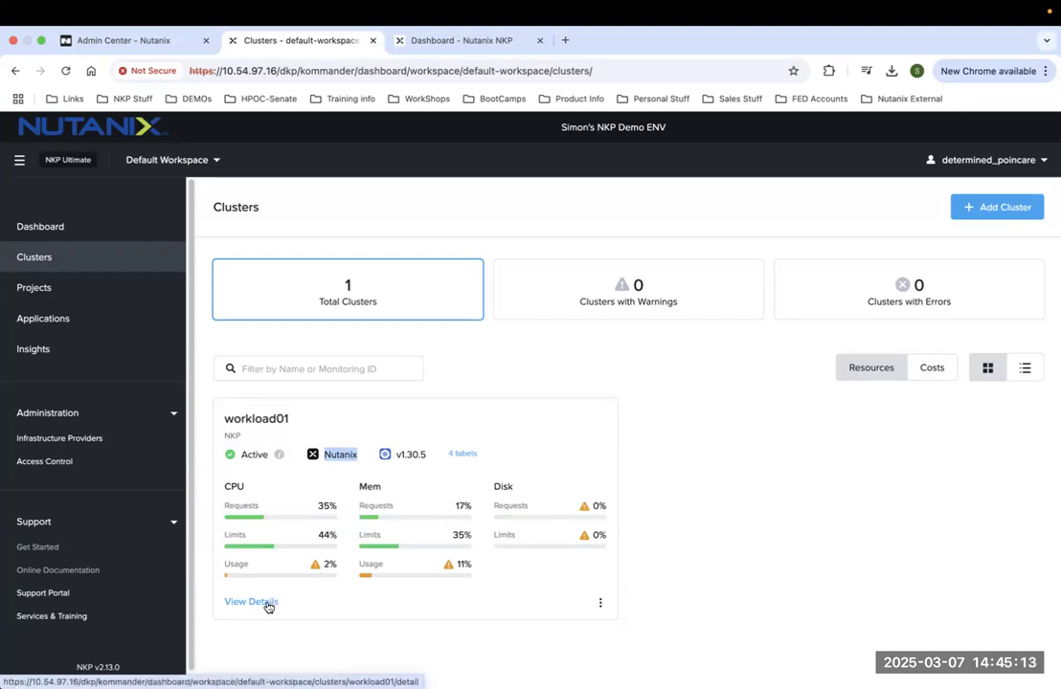
# Open the workload01 cluster's details and look through its application dashboards.
pyautogui.click(269, 604)
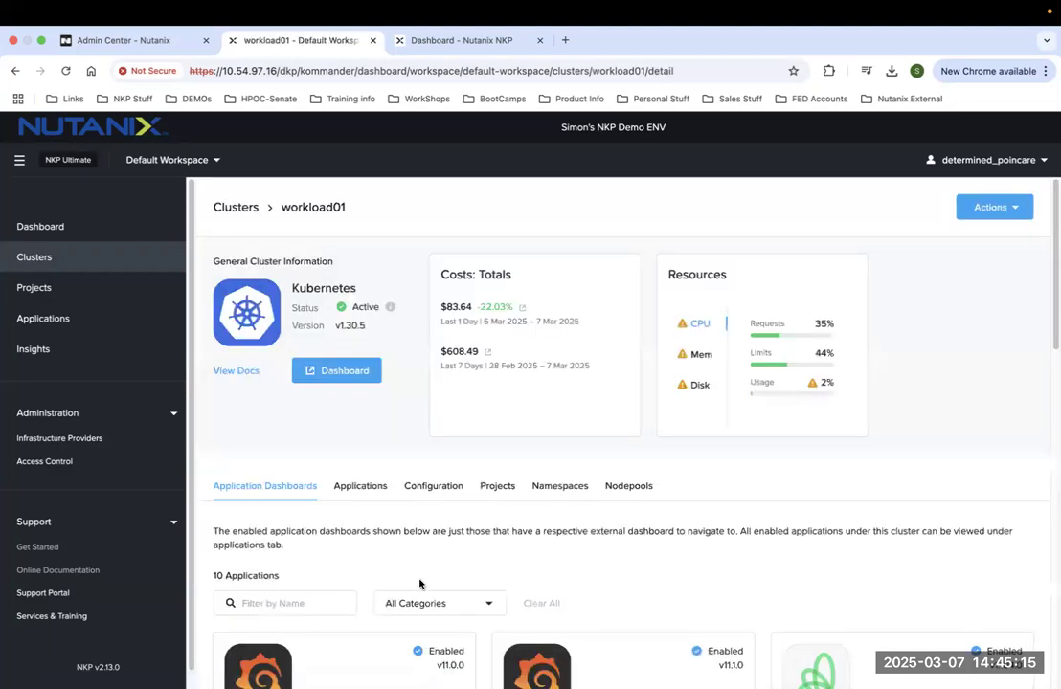
pyautogui.scroll(-3, 421, 582)
pyautogui.scroll(-4, 419, 583)
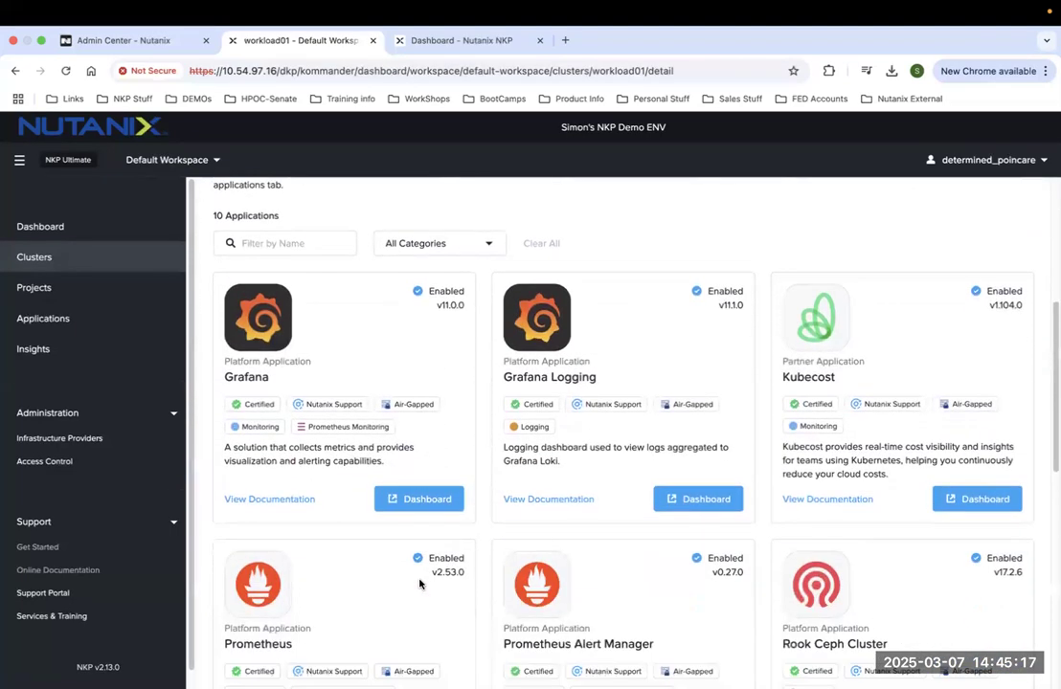
pyautogui.scroll(-3, 420, 583)
pyautogui.scroll(5, 419, 581)
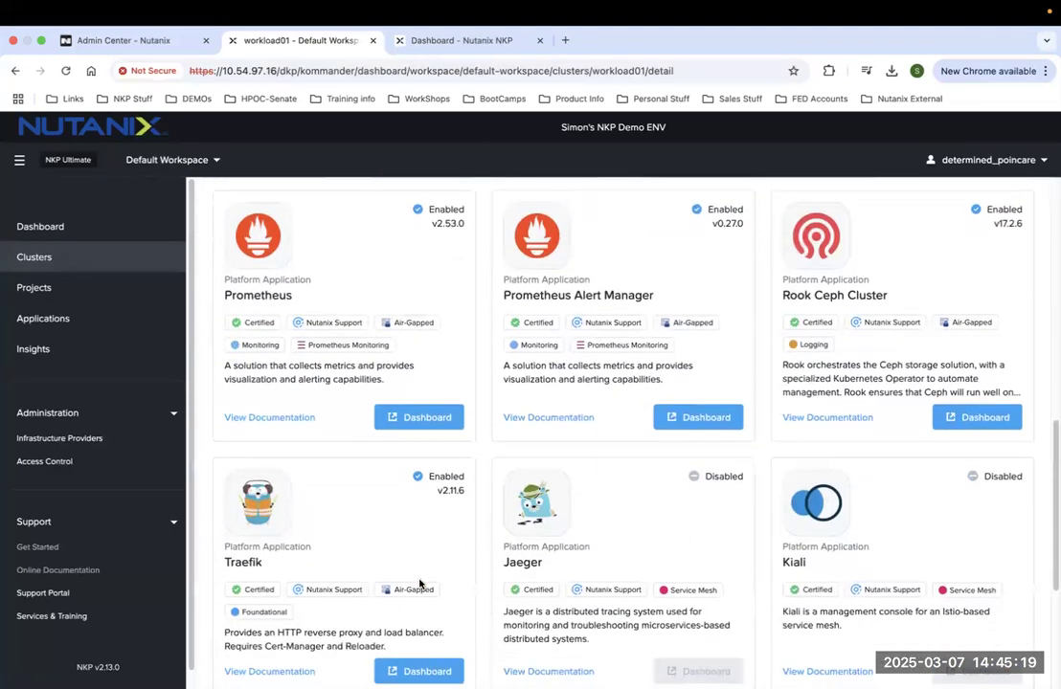
pyautogui.scroll(5, 419, 583)
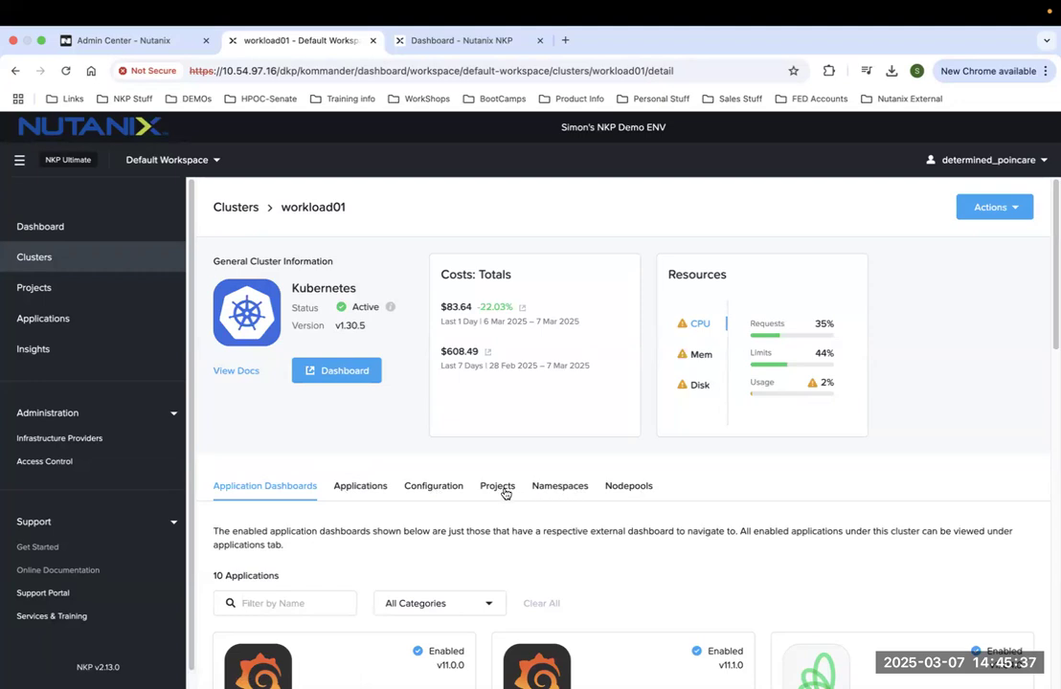
# Create a workspace named with the owner's first name followed by "-Workspace", leaving the namespace and description blank, and continue to that workspace.
pyautogui.click(195, 162)
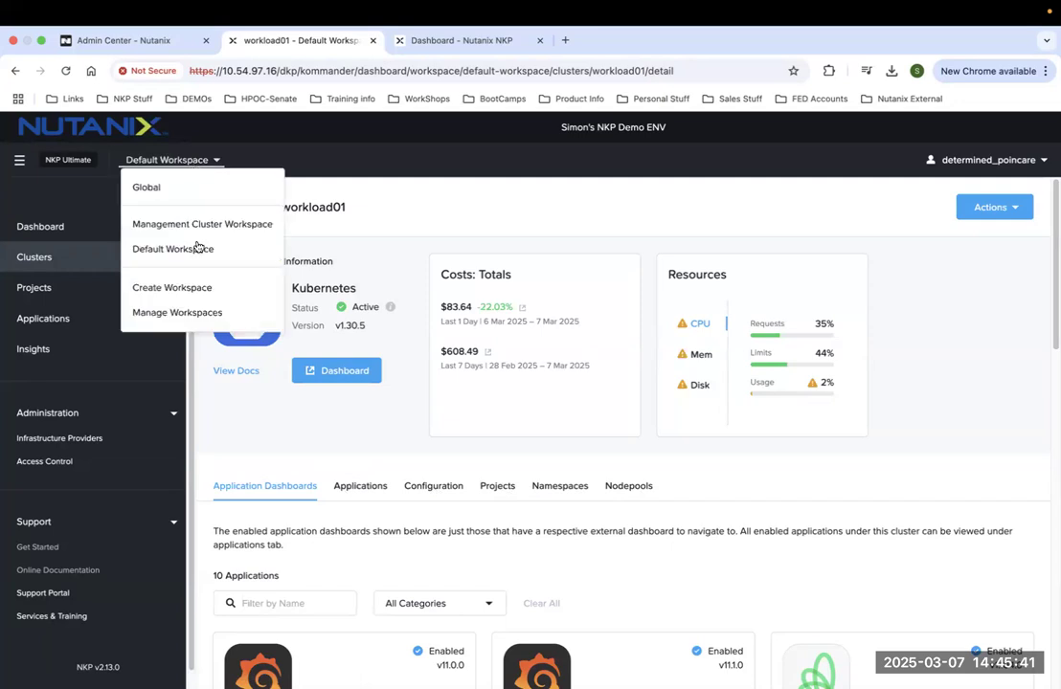
pyautogui.click(182, 316)
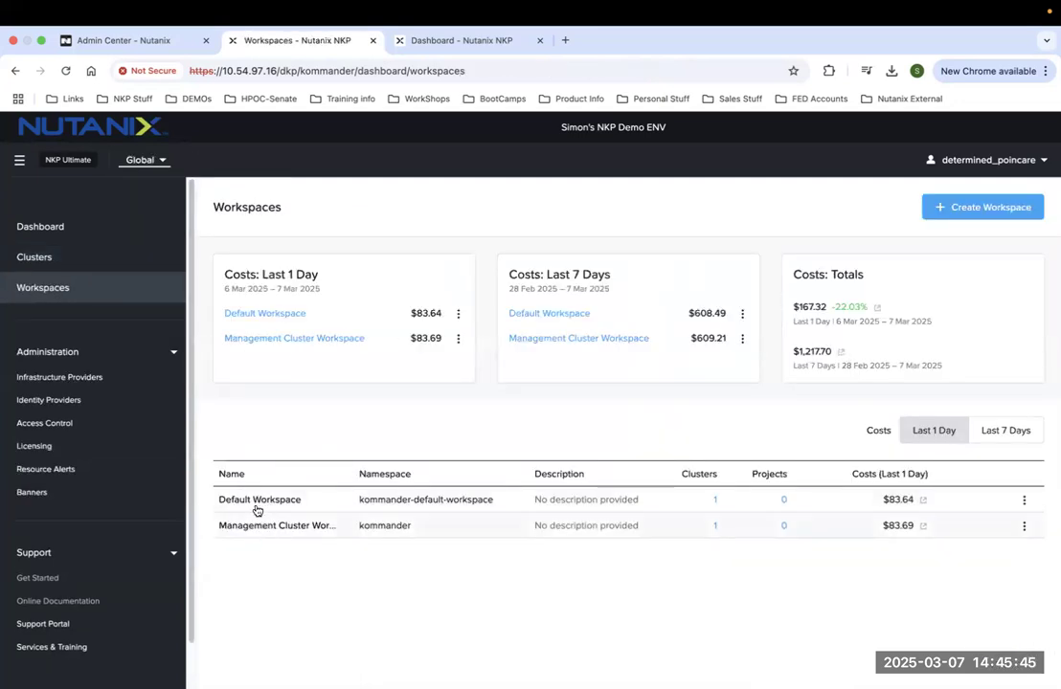
pyautogui.click(968, 207)
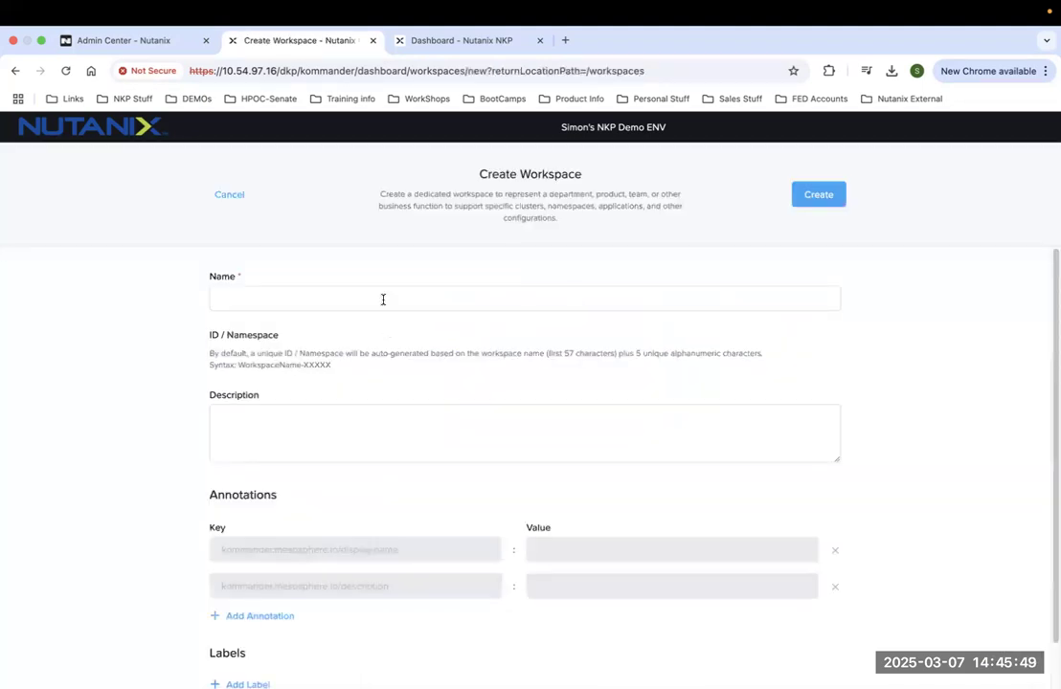
pyautogui.click(381, 301)
pyautogui.click(137, 370)
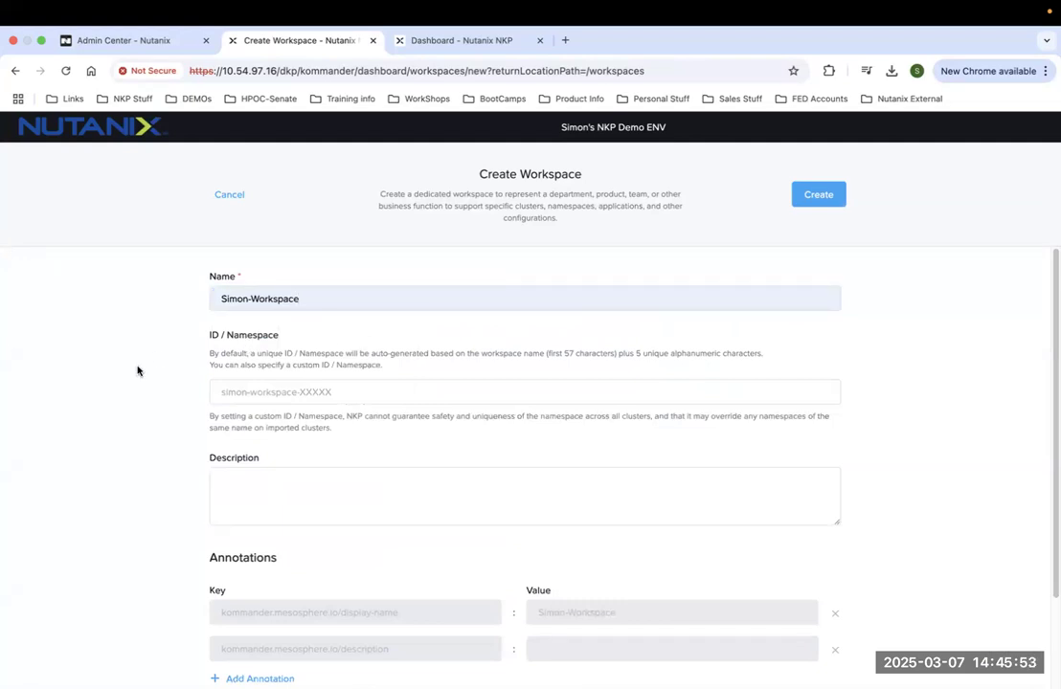
pyautogui.scroll(-3, 137, 370)
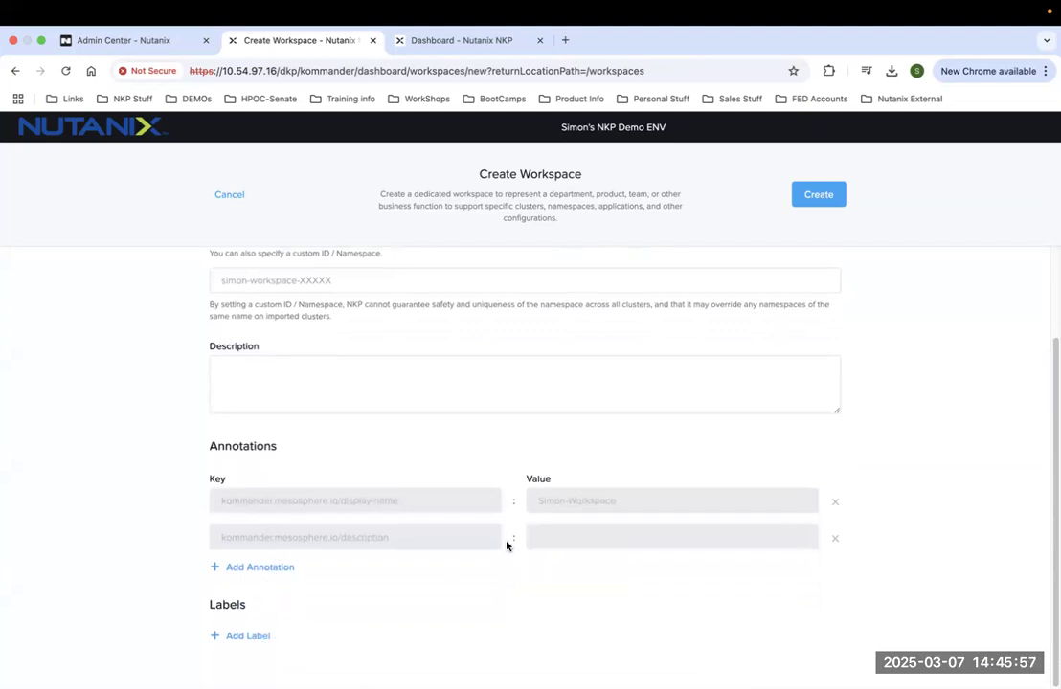
pyautogui.scroll(1, 507, 546)
pyautogui.scroll(1, 509, 544)
pyautogui.click(821, 194)
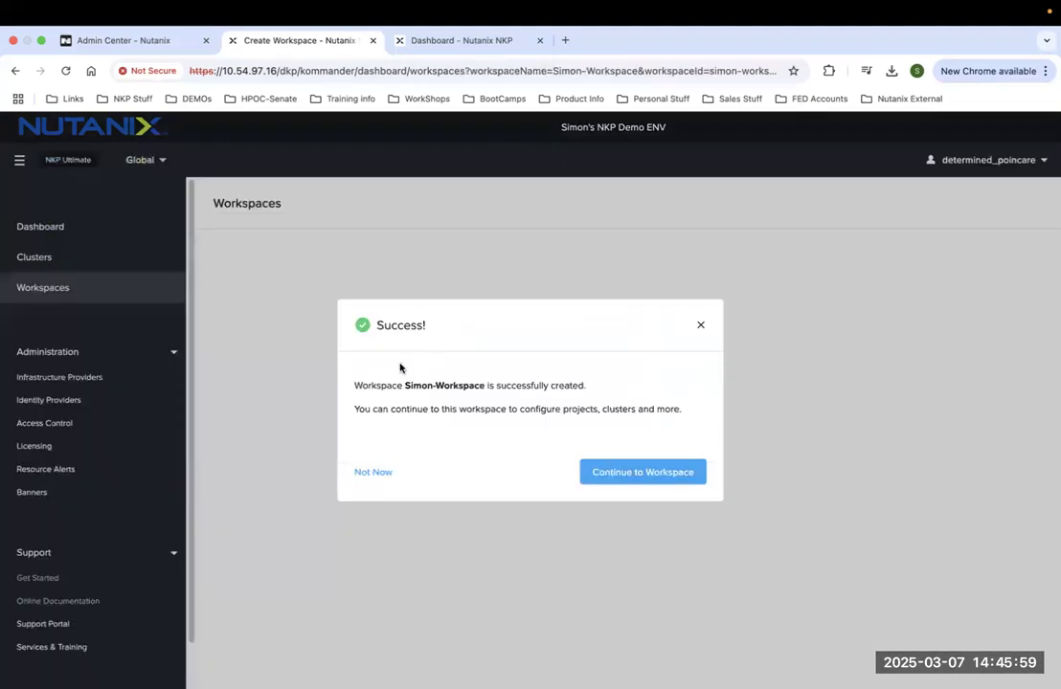
pyautogui.click(615, 476)
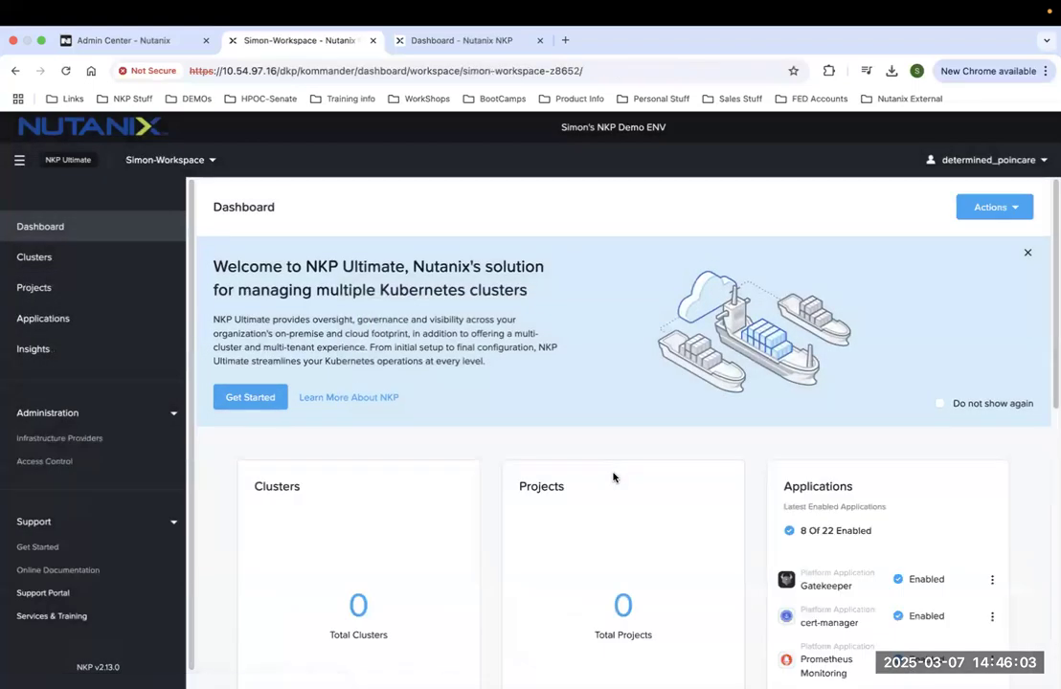
# Review the Clusters, Projects and Applications summaries on the new workspace's dashboard.
pyautogui.scroll(-2, 613, 477)
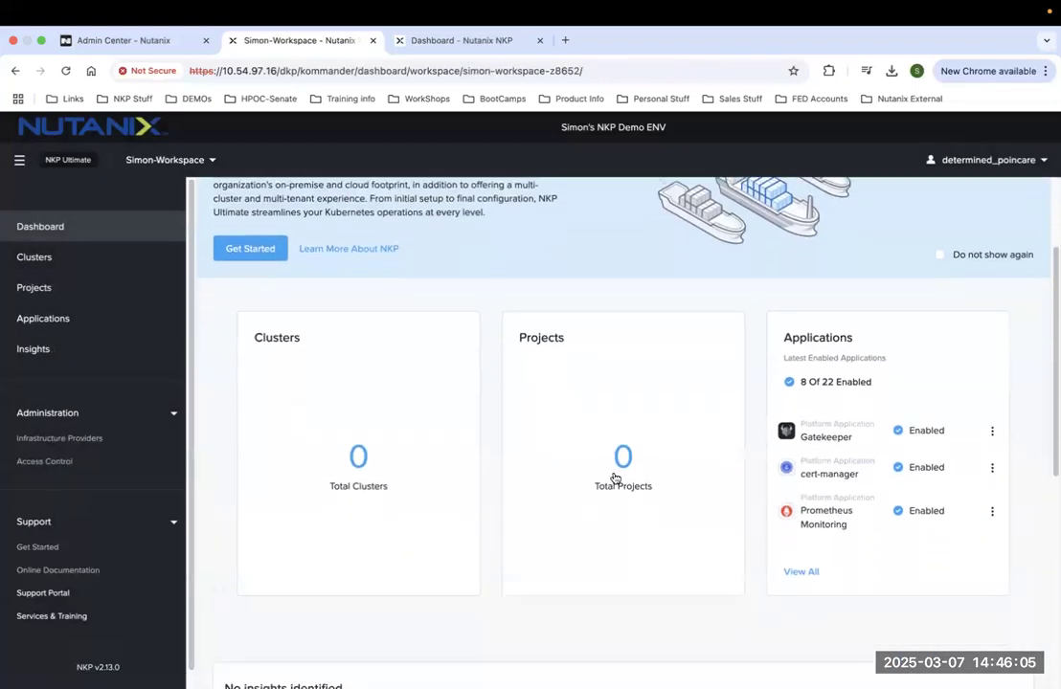
pyautogui.scroll(1, 615, 478)
pyautogui.scroll(-1, 615, 478)
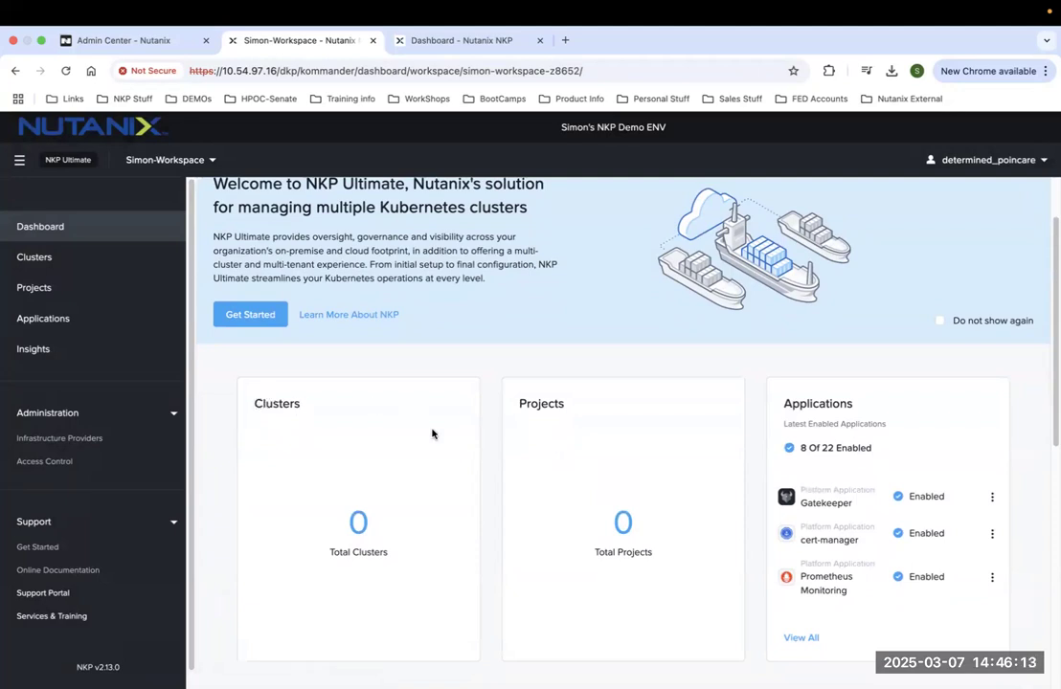
pyautogui.scroll(-1, 432, 434)
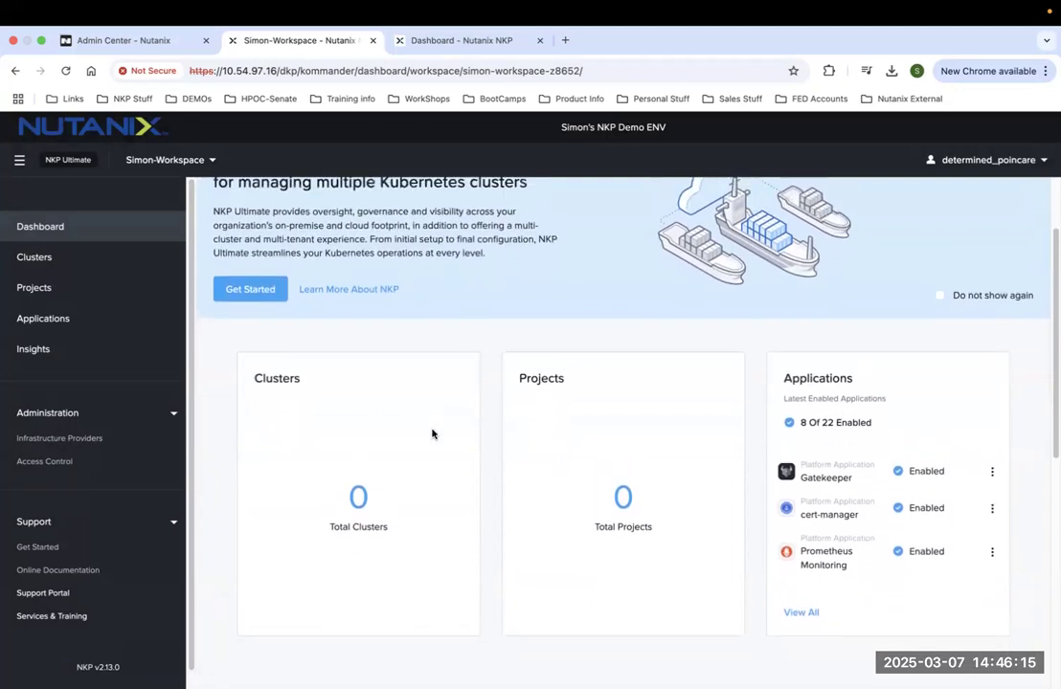
pyautogui.scroll(1, 432, 434)
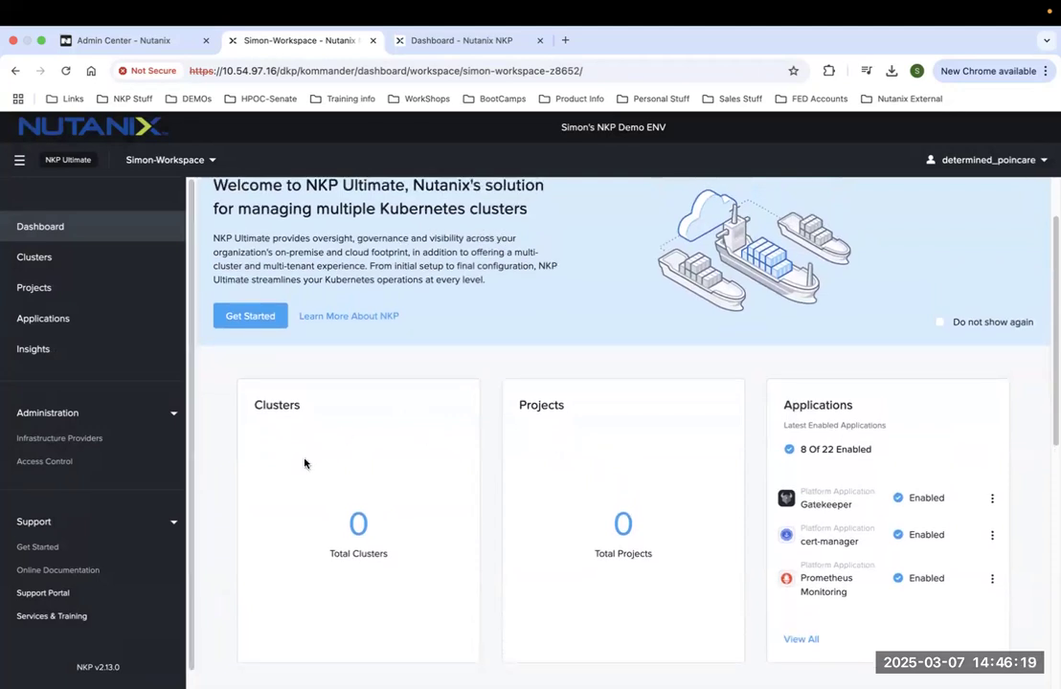
pyautogui.scroll(3, 304, 463)
pyautogui.scroll(1, 304, 462)
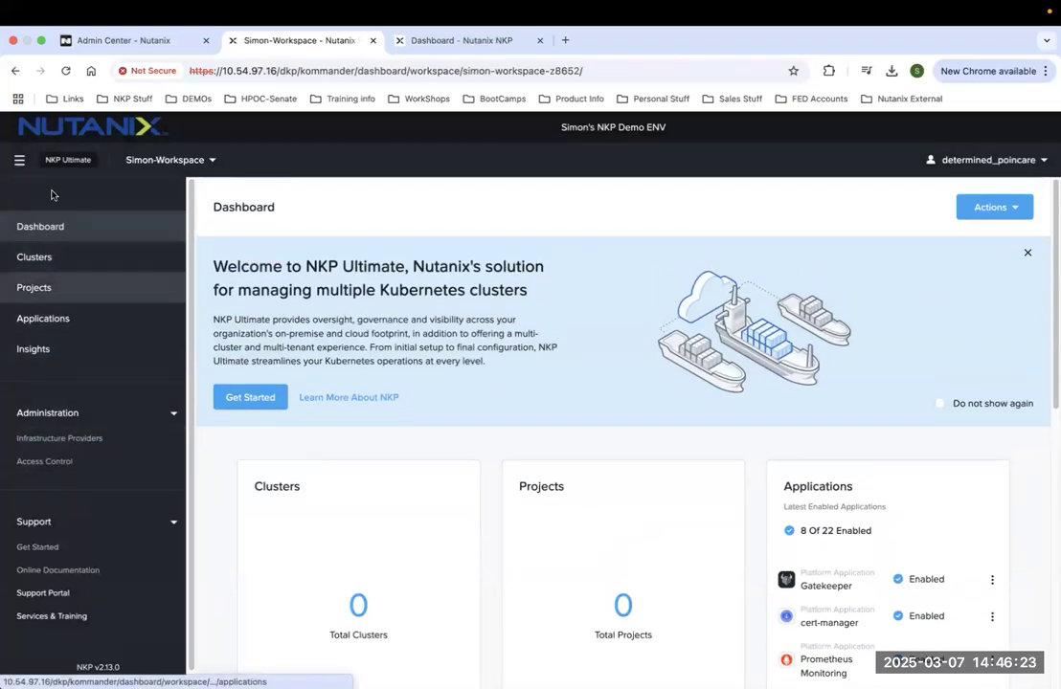
# Start adding an infrastructure provider to the new workspace and examine the fields required for Amazon Web Services and Microsoft Azure.
pyautogui.click(48, 441)
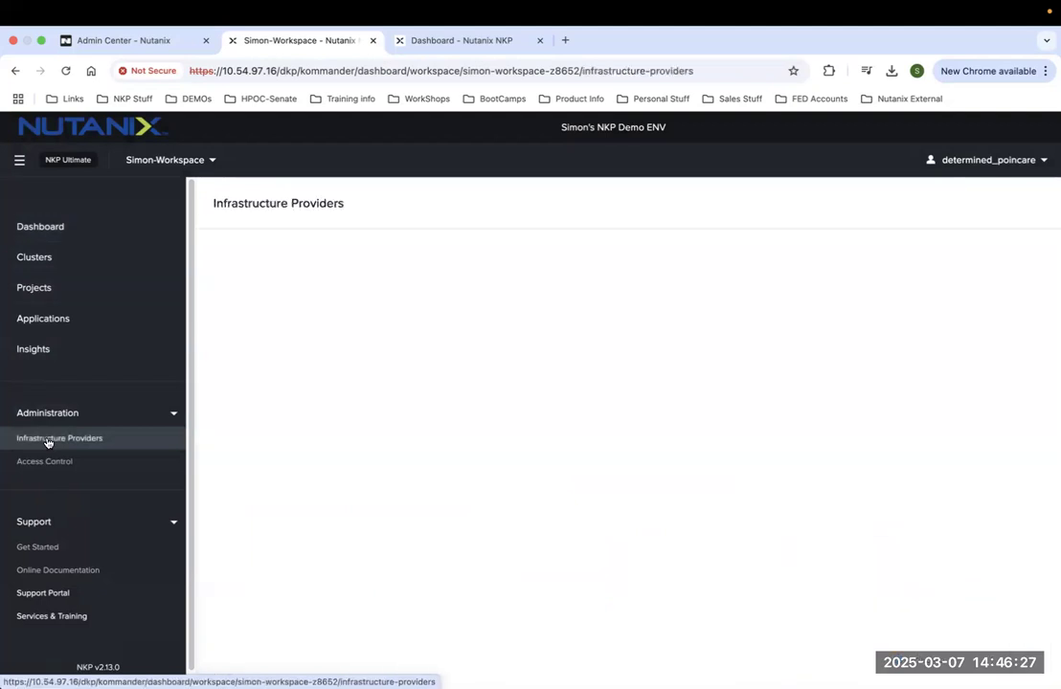
pyautogui.click(639, 367)
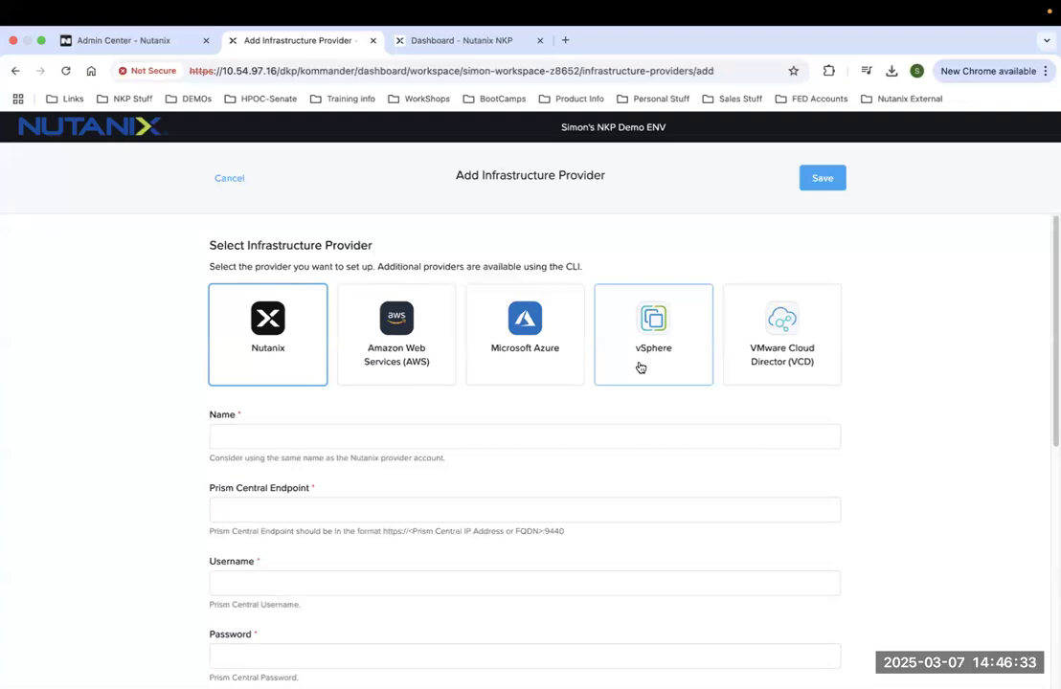
pyautogui.click(414, 344)
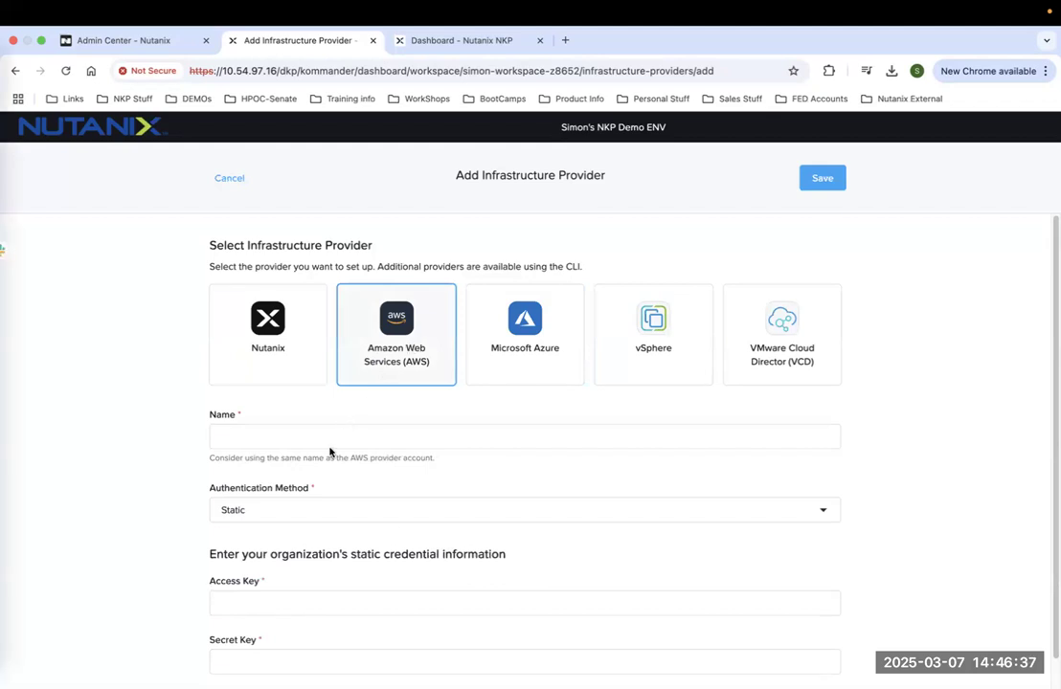
pyautogui.scroll(-1, 330, 533)
pyautogui.click(293, 571)
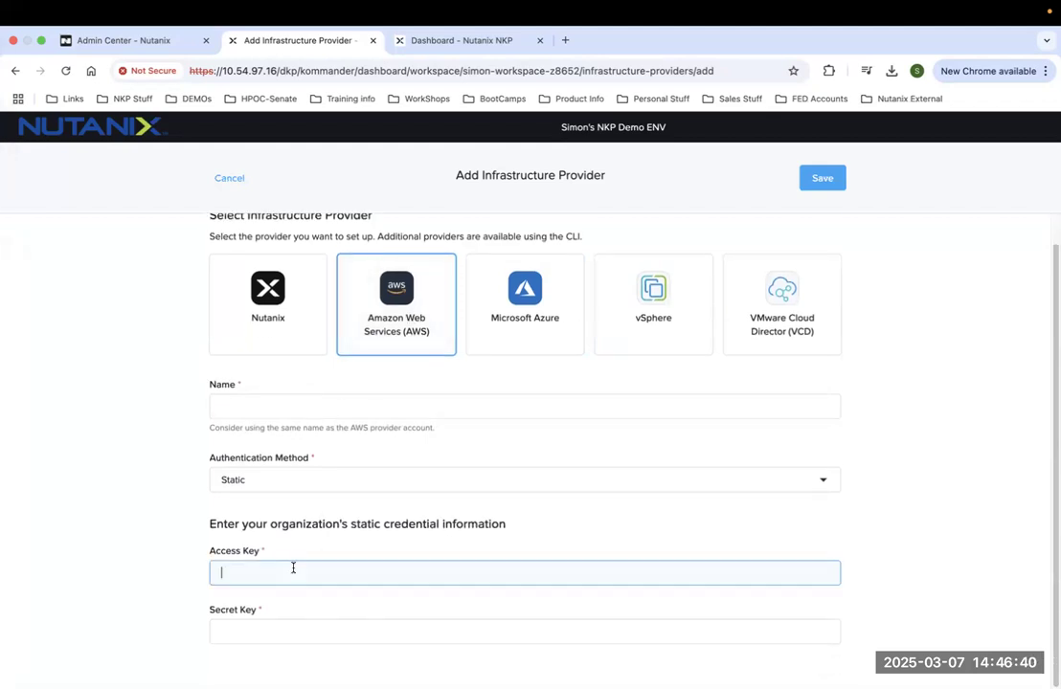
pyautogui.click(532, 329)
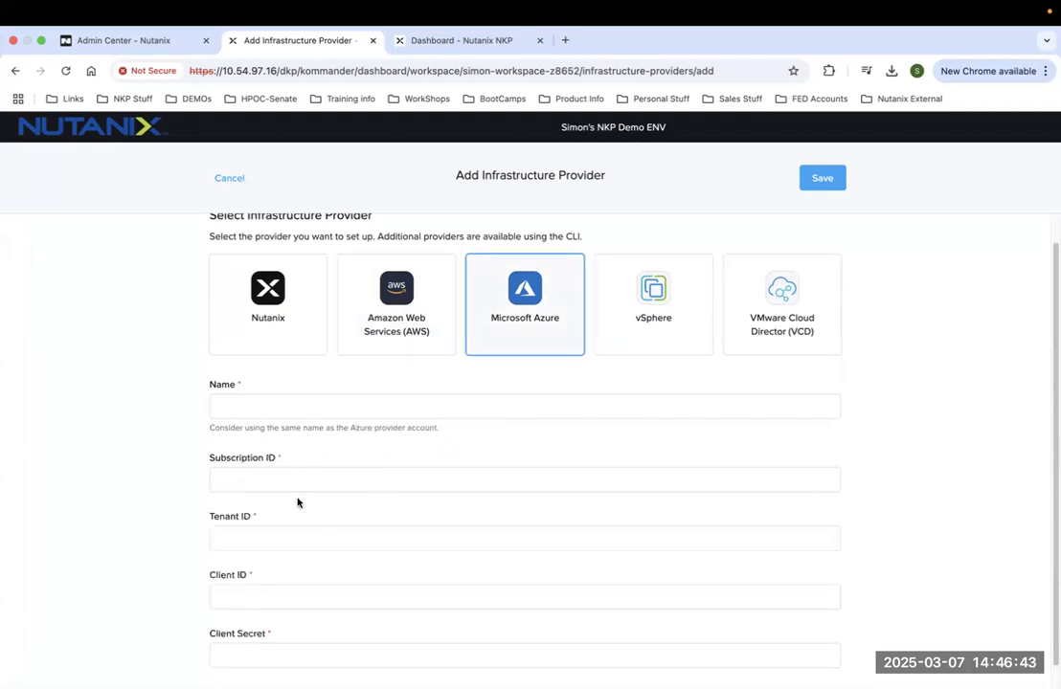
pyautogui.click(298, 472)
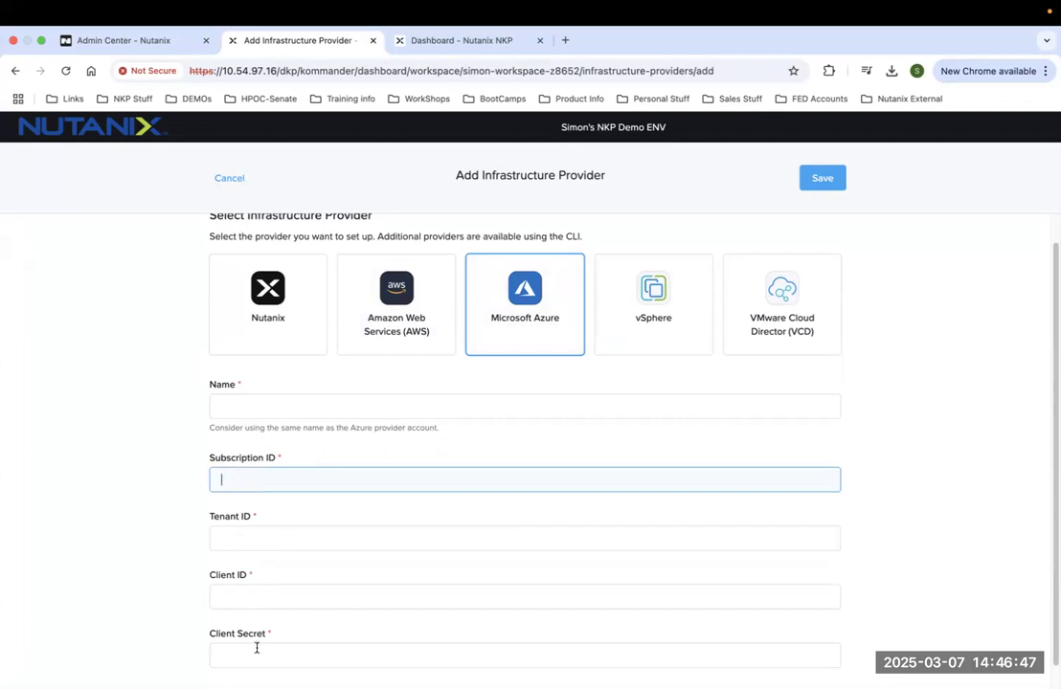
# Examine the credential, host URL and TLS thumbprint fields required for a vSphere provider.
pyautogui.click(672, 317)
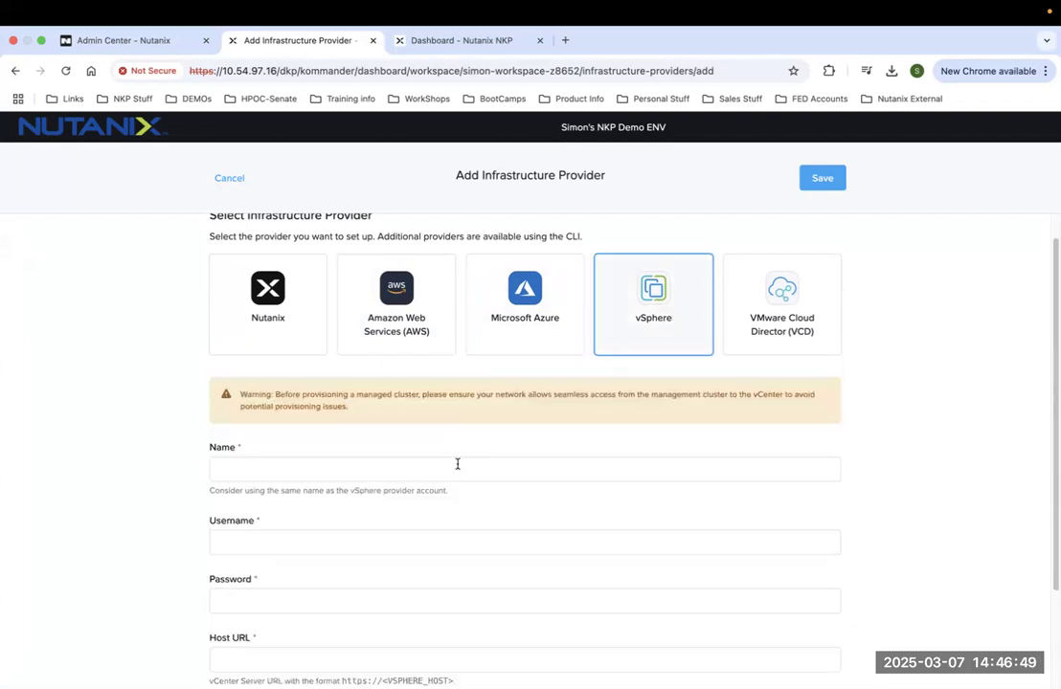
pyautogui.scroll(-3, 400, 517)
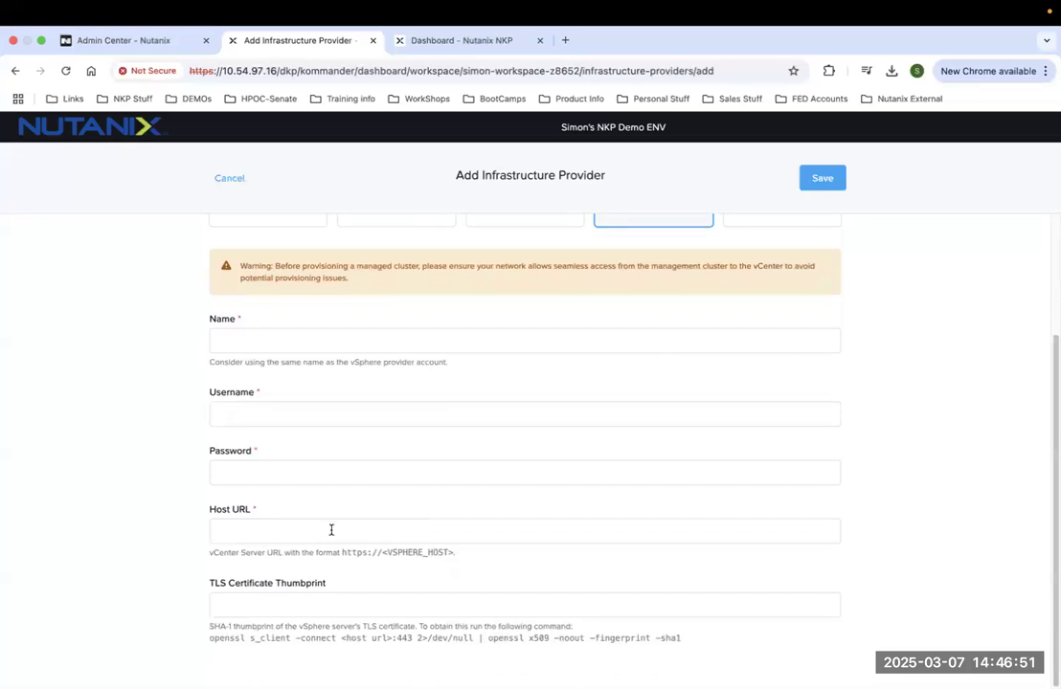
pyautogui.click(329, 530)
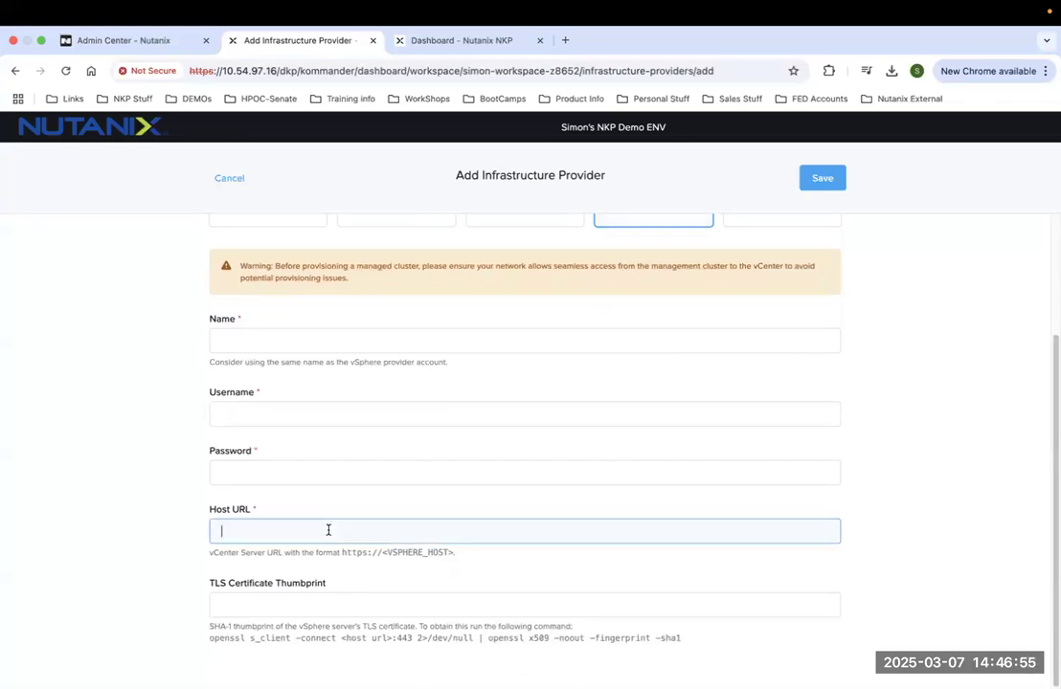
pyautogui.scroll(4, 327, 530)
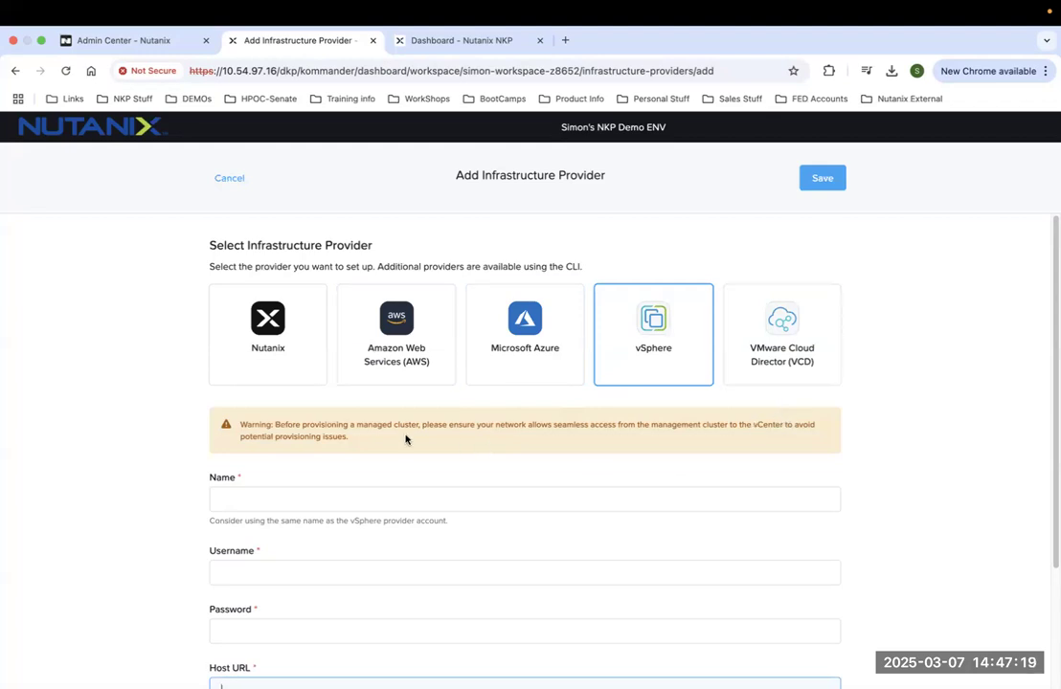
pyautogui.click(297, 362)
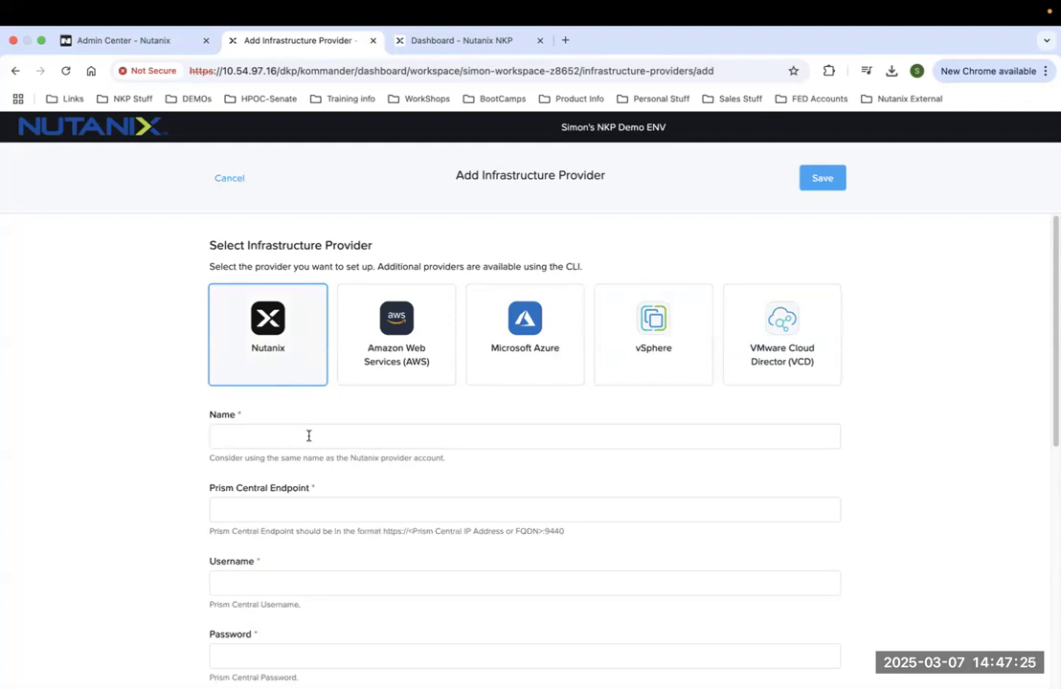
pyautogui.scroll(-3, 308, 435)
pyautogui.scroll(2, 308, 435)
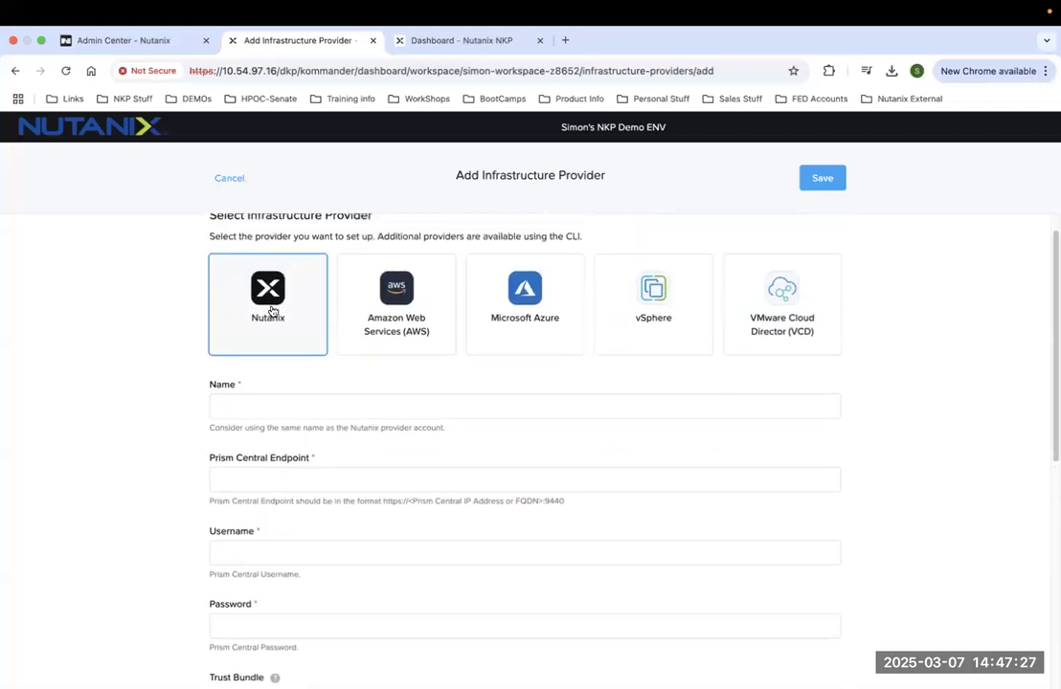
pyautogui.click(284, 408)
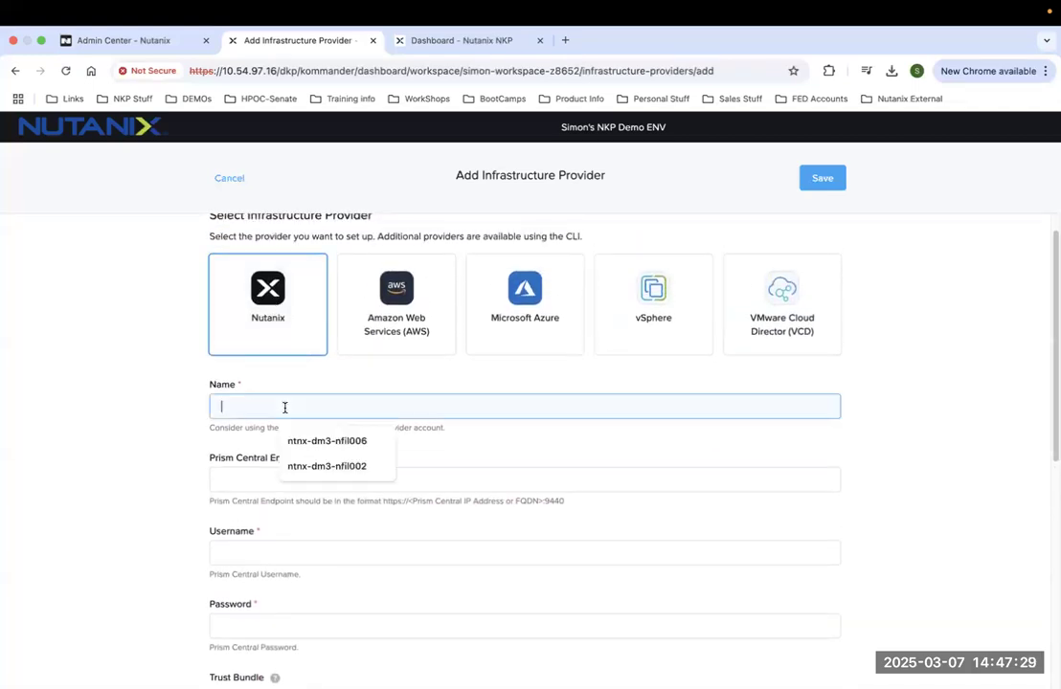
pyautogui.click(349, 468)
pyautogui.click(324, 472)
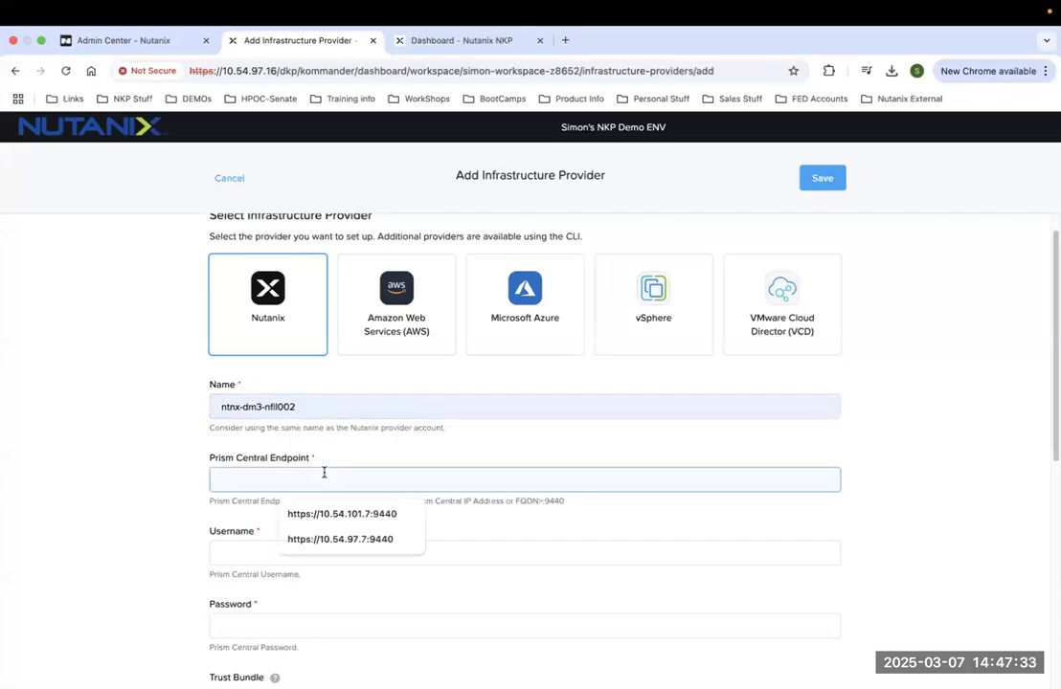
pyautogui.click(348, 540)
# Enter the Prism Central username admin and the account password, and save the provider without a trust bundle, continuing without certificate validation.
pyautogui.scroll(-5, 348, 543)
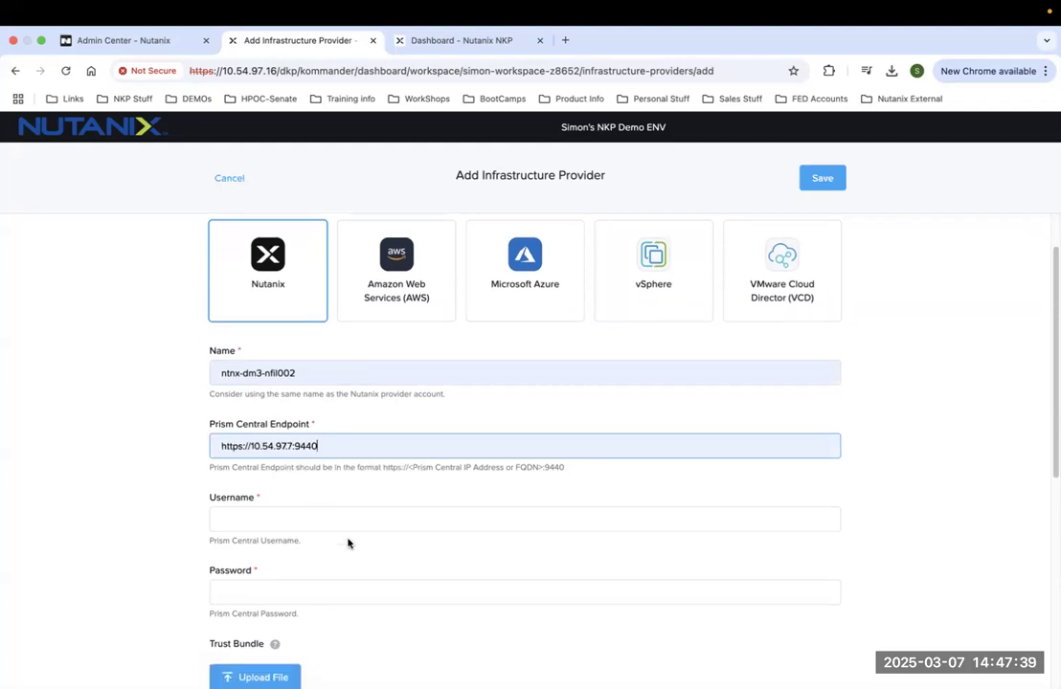
pyautogui.click(290, 355)
pyautogui.click(305, 389)
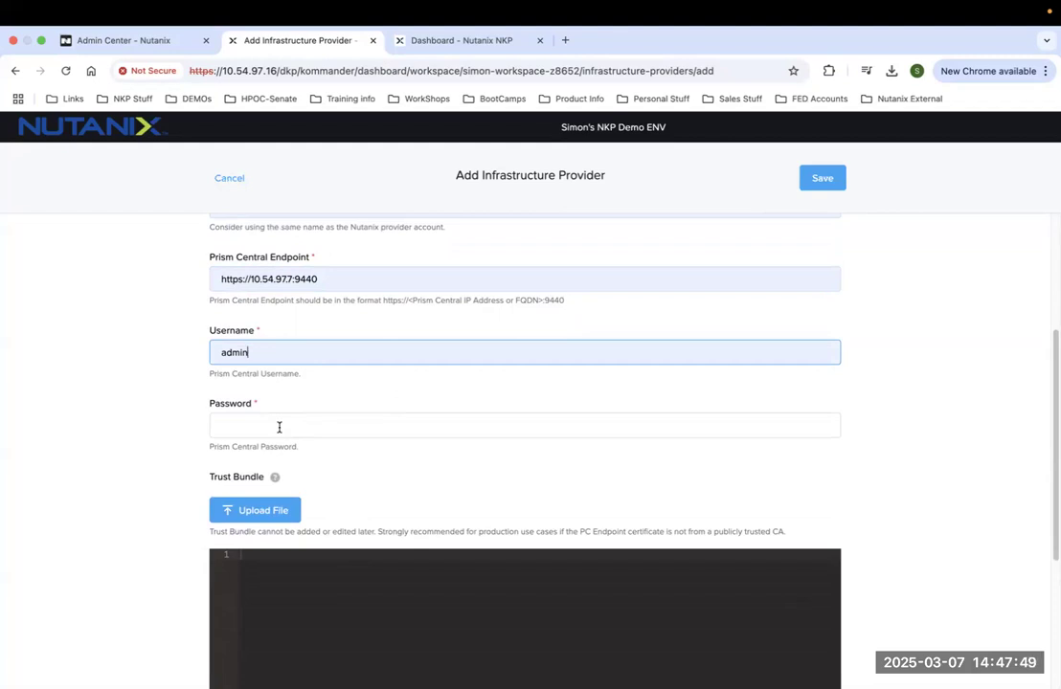
pyautogui.click(279, 427)
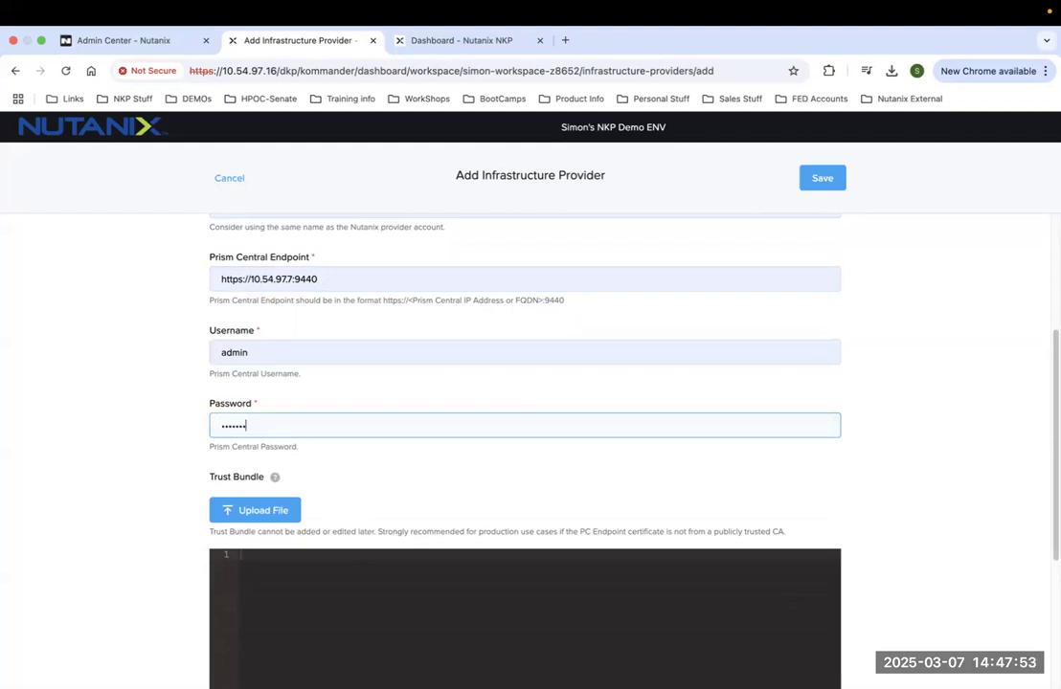
pyautogui.write('•')
pyautogui.scroll(-2, 370, 499)
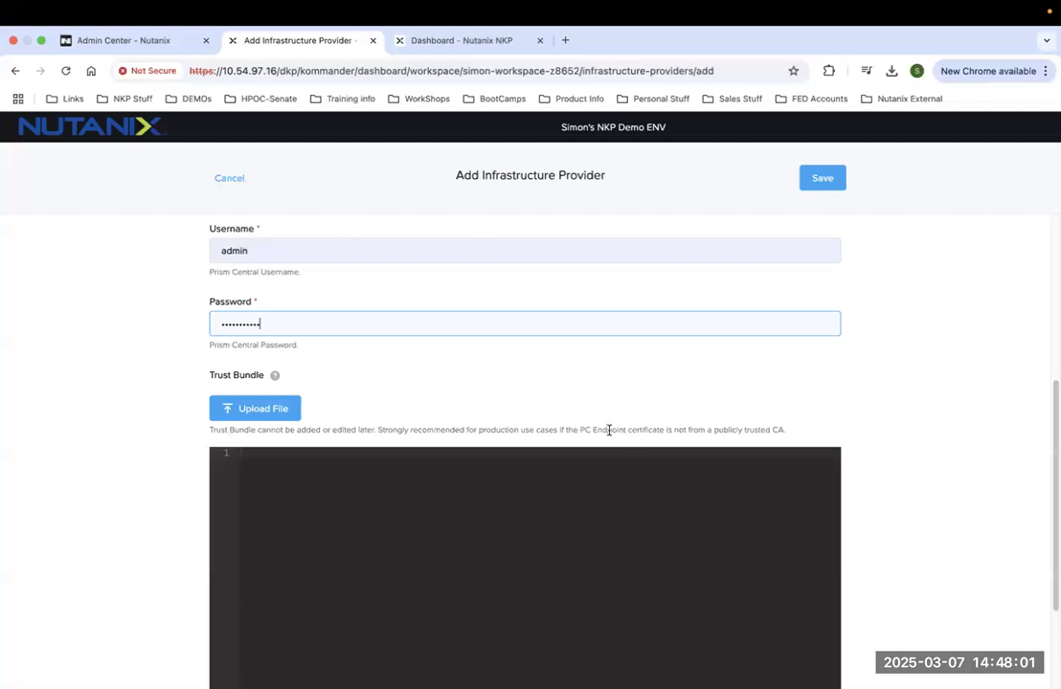
pyautogui.scroll(5, 819, 429)
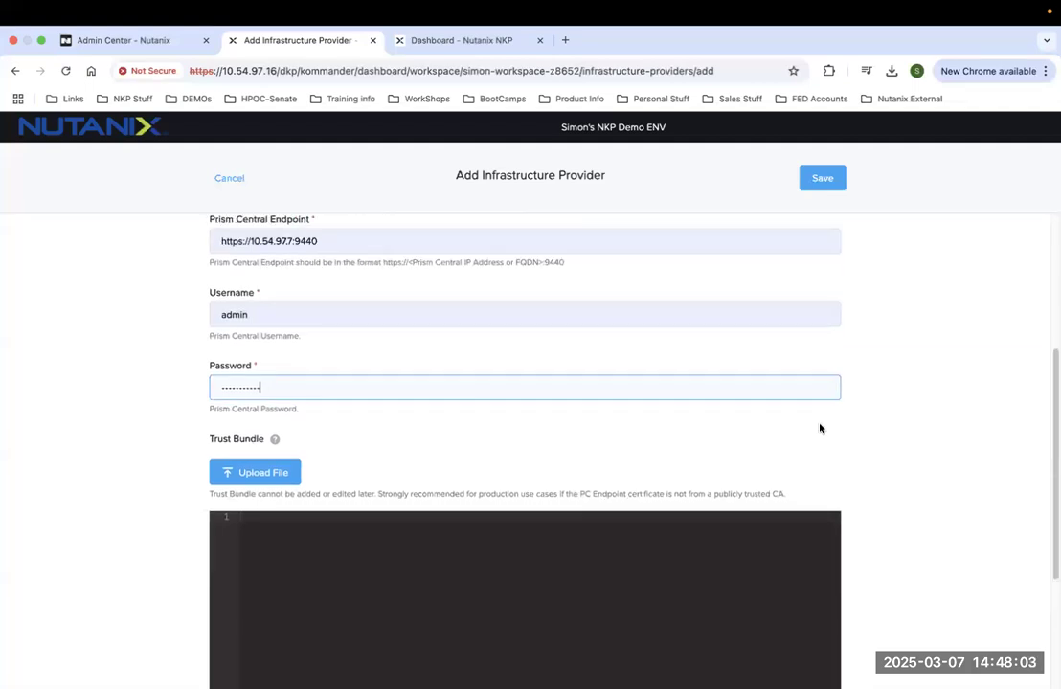
pyautogui.click(820, 179)
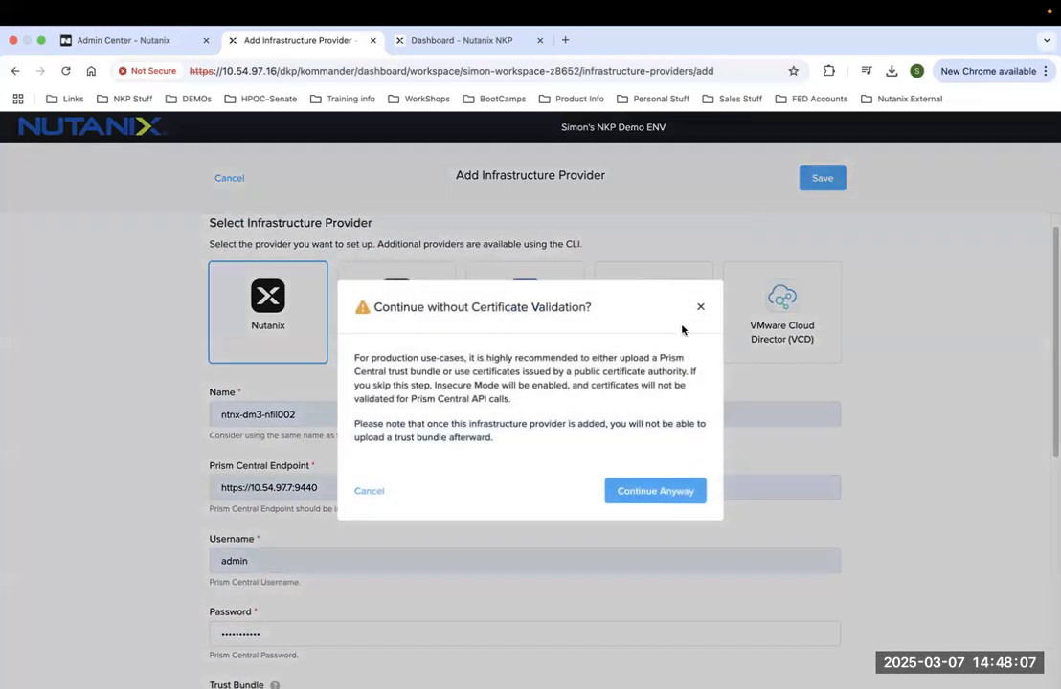
pyautogui.click(657, 491)
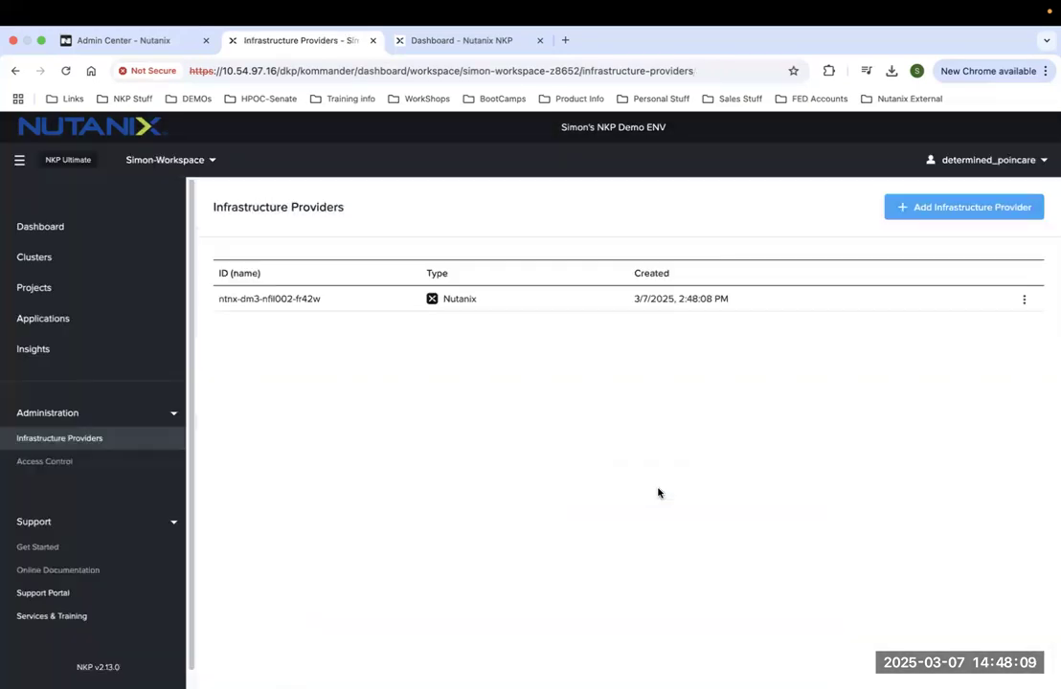
# Check the new Nutanix provider's ID in the list, view the provider types available for another one, and leave the form unsaved.
pyautogui.moveTo(321, 299); pyautogui.dragTo(218, 304)
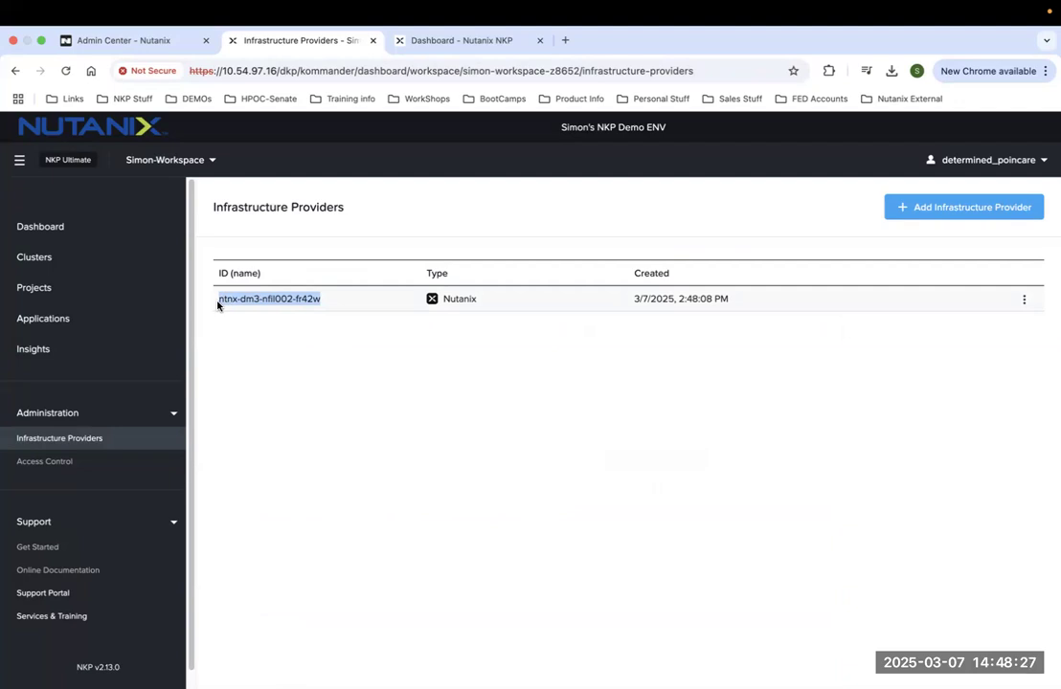
pyautogui.click(941, 212)
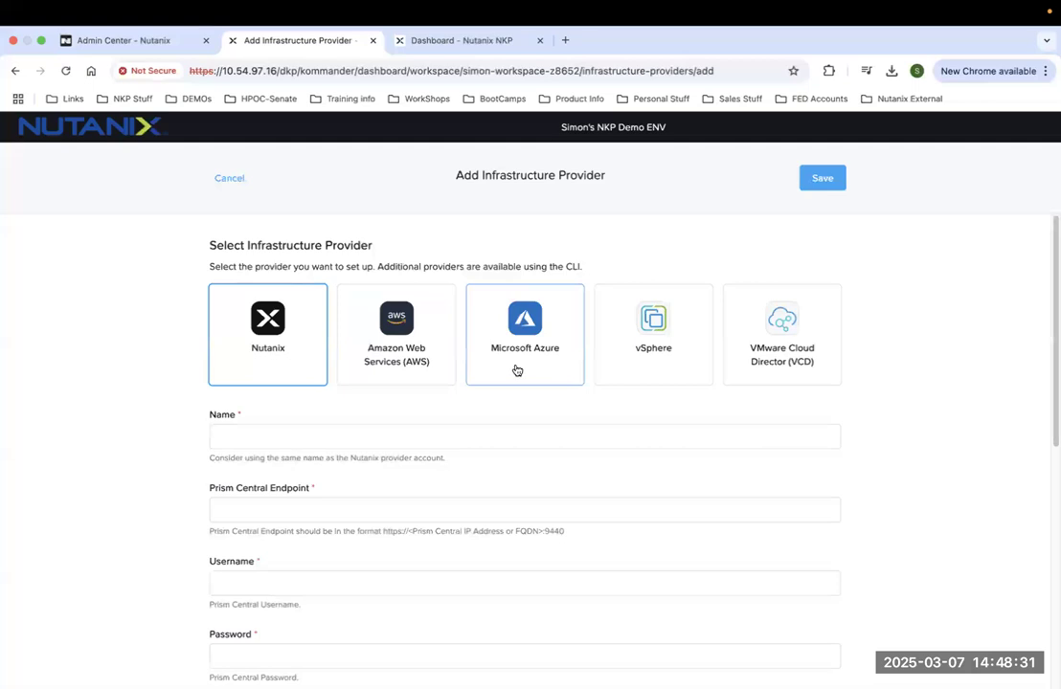
pyautogui.click(238, 182)
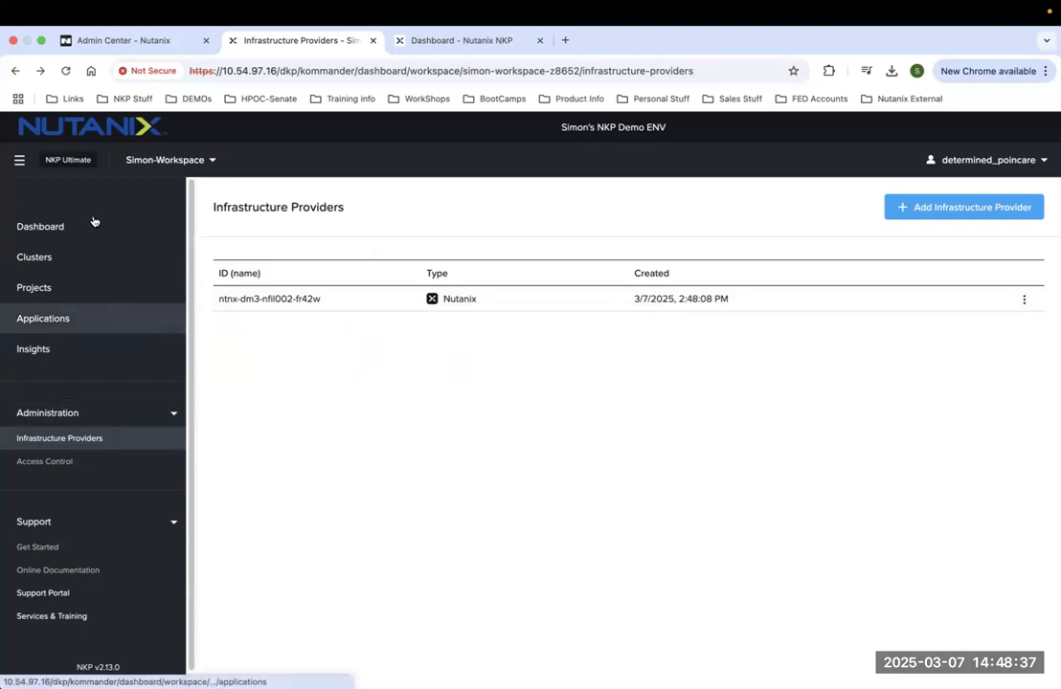
# Reselect the newly created workspace and open its Clusters page.
pyautogui.click(167, 160)
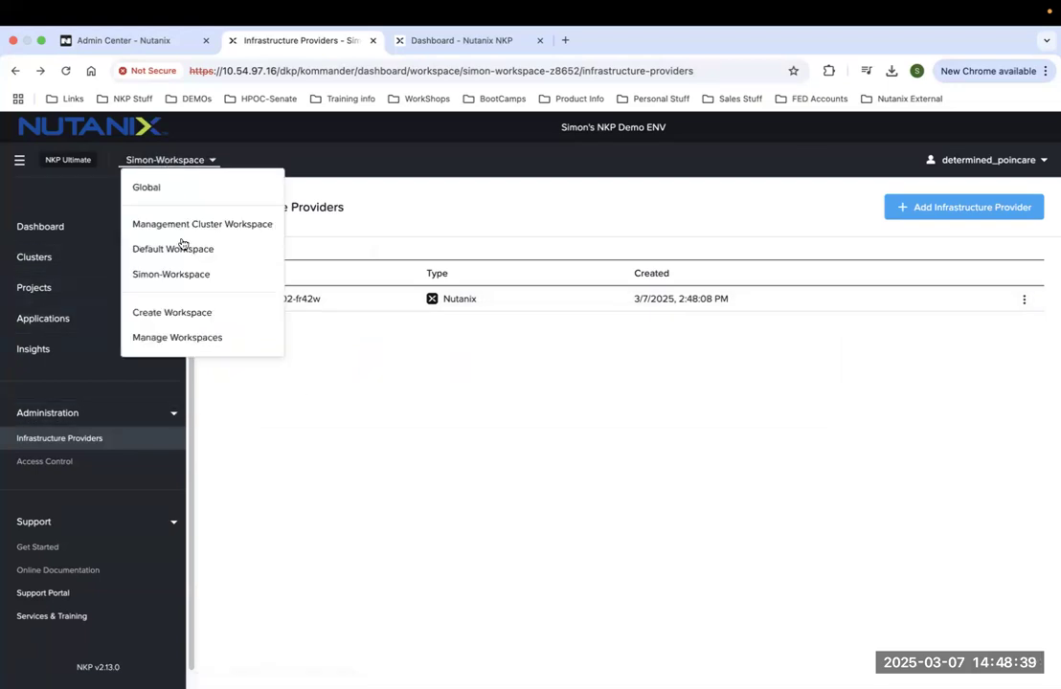
pyautogui.click(167, 274)
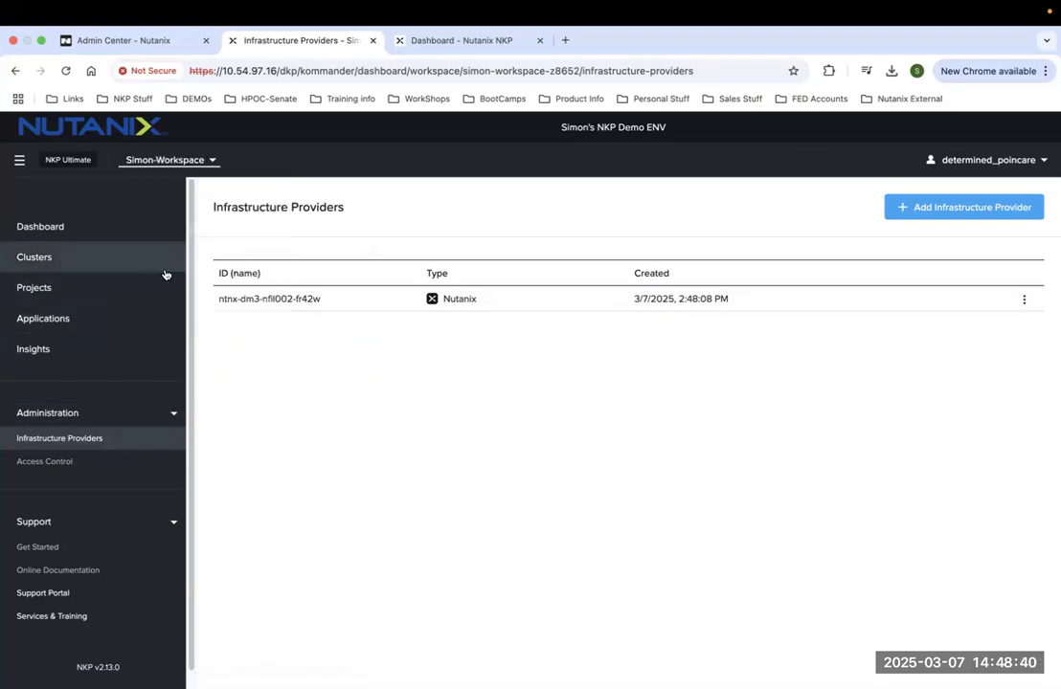
pyautogui.click(187, 161)
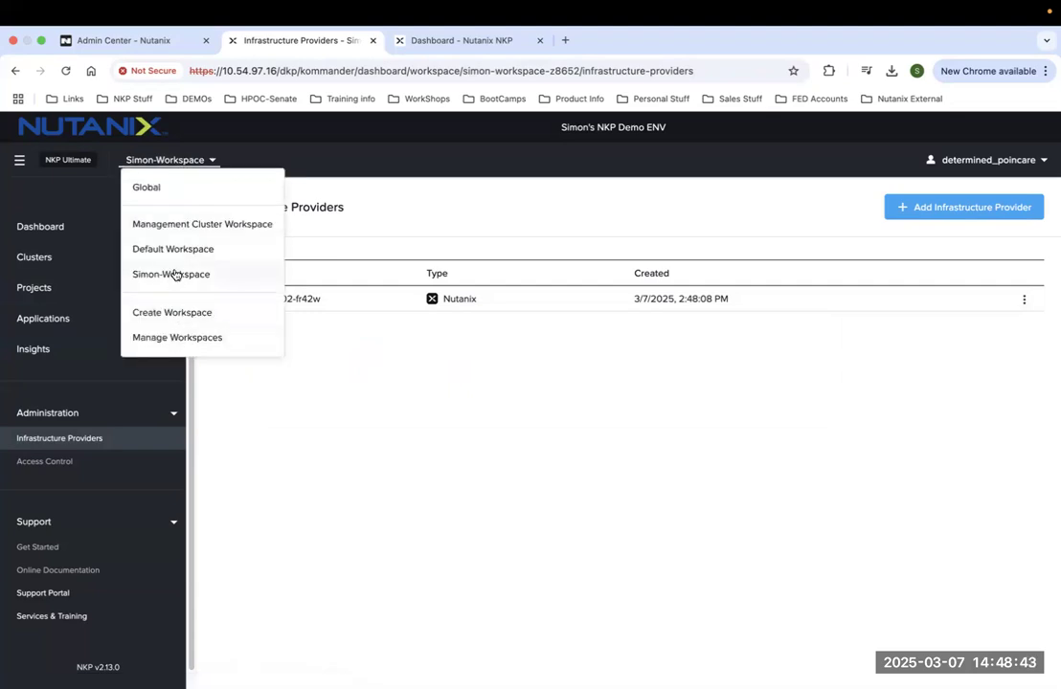
pyautogui.click(172, 274)
pyautogui.click(64, 262)
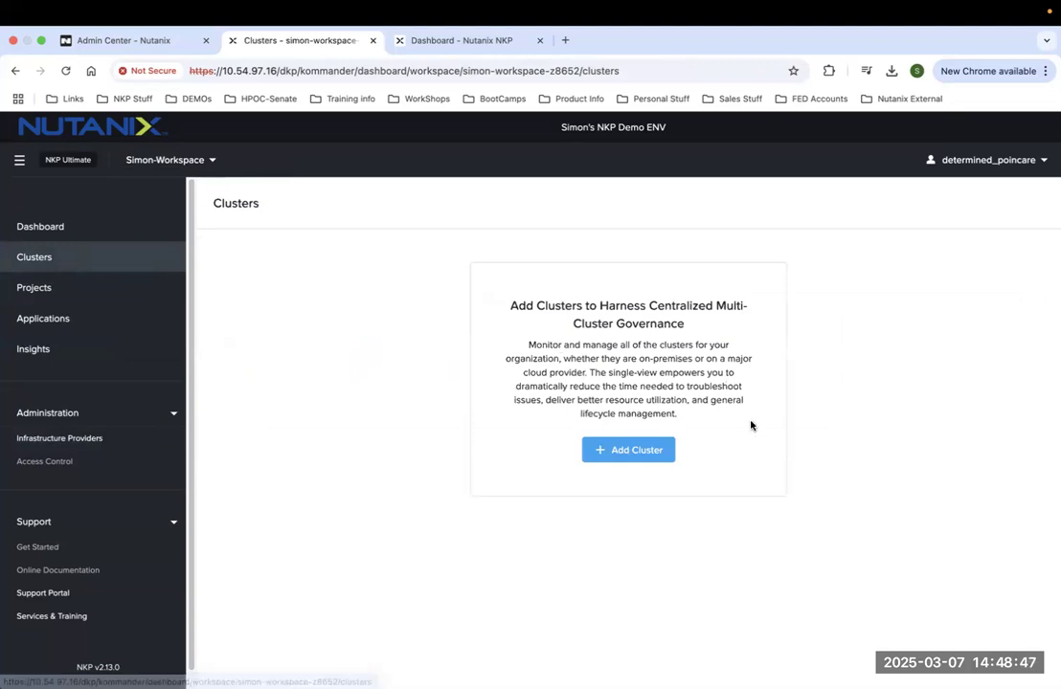
# Examine the name, label and kubeconfig fields for attaching an existing cluster with no additional networking restrictions, and cancel the form.
pyautogui.click(634, 452)
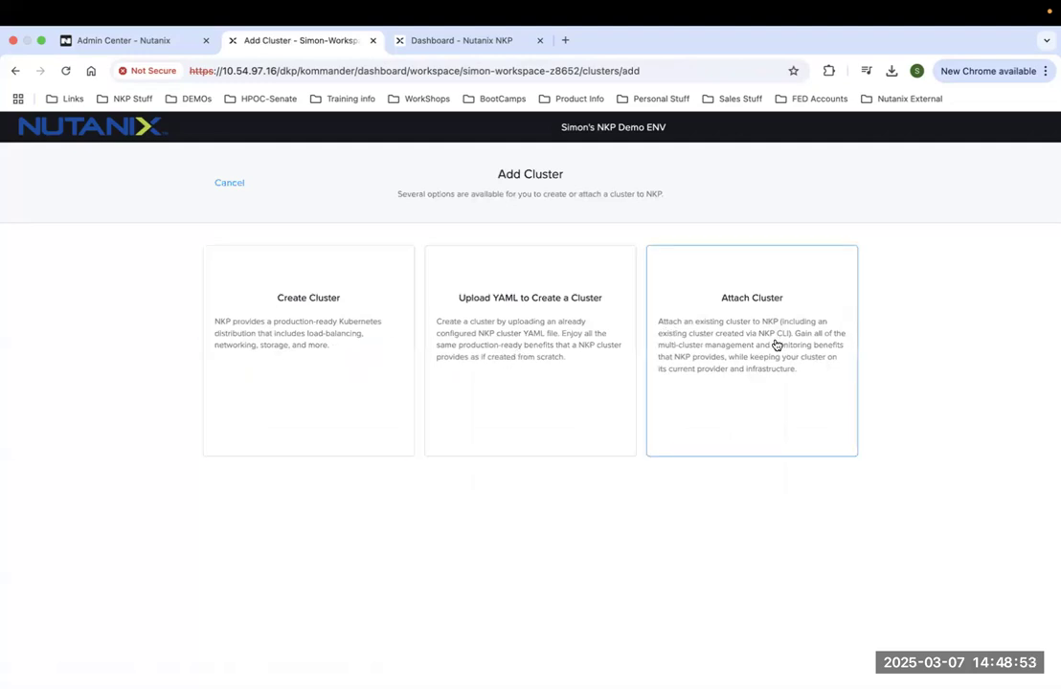
pyautogui.moveTo(802, 374); pyautogui.dragTo(661, 326)
pyautogui.click(662, 327)
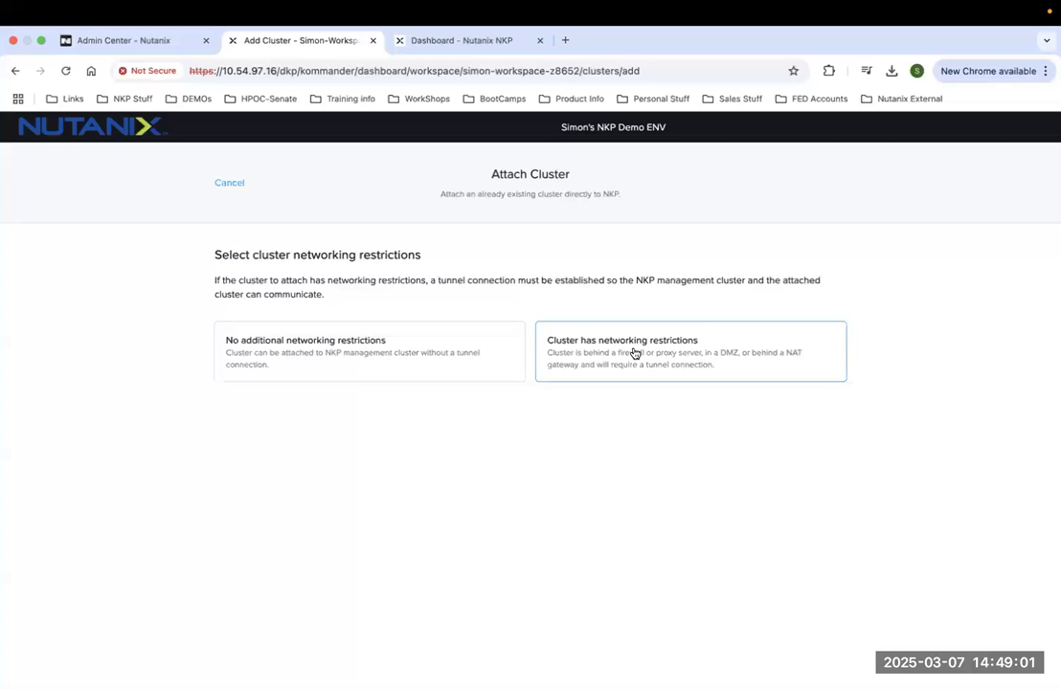
pyautogui.click(412, 355)
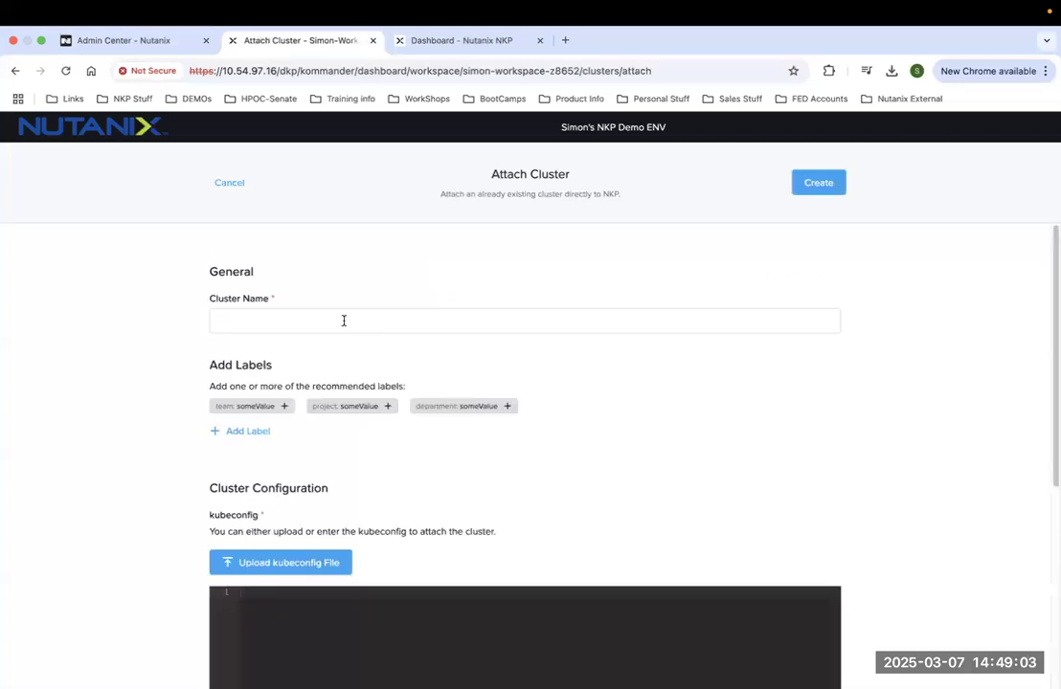
pyautogui.click(343, 321)
pyautogui.click(130, 436)
pyautogui.scroll(-1, 255, 469)
pyautogui.scroll(-1, 257, 459)
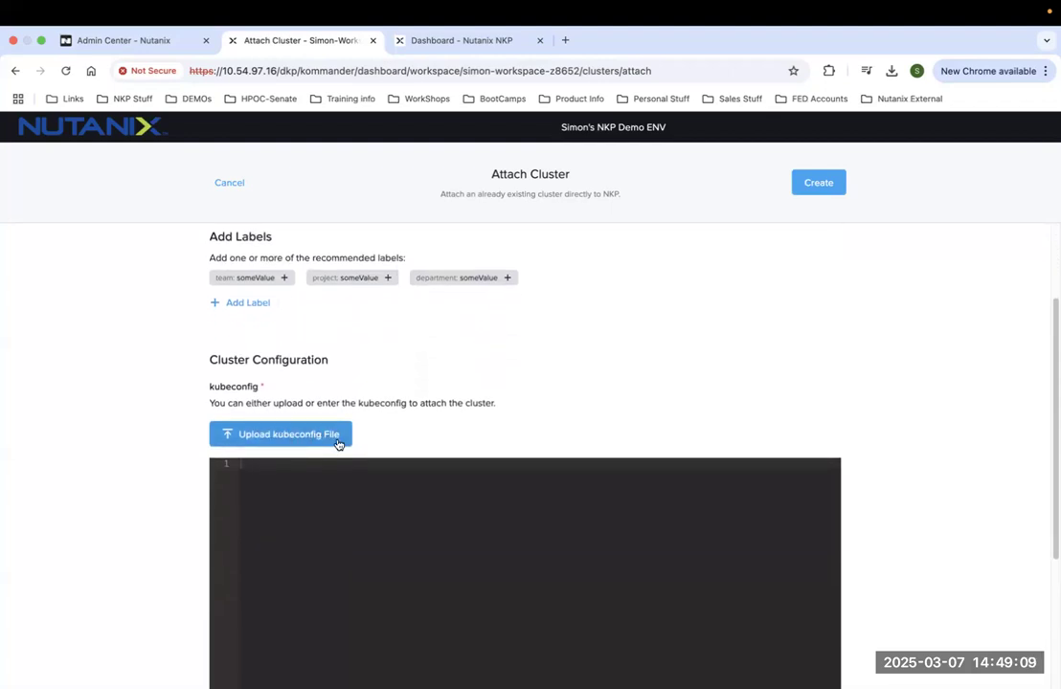
pyautogui.scroll(2, 338, 444)
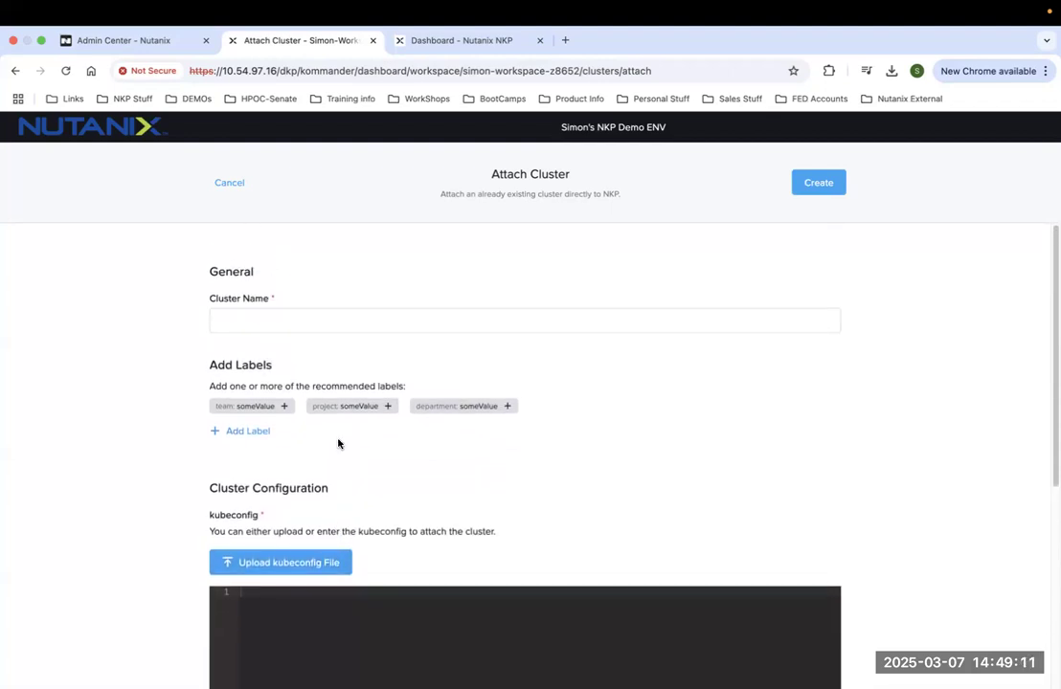
pyautogui.click(234, 188)
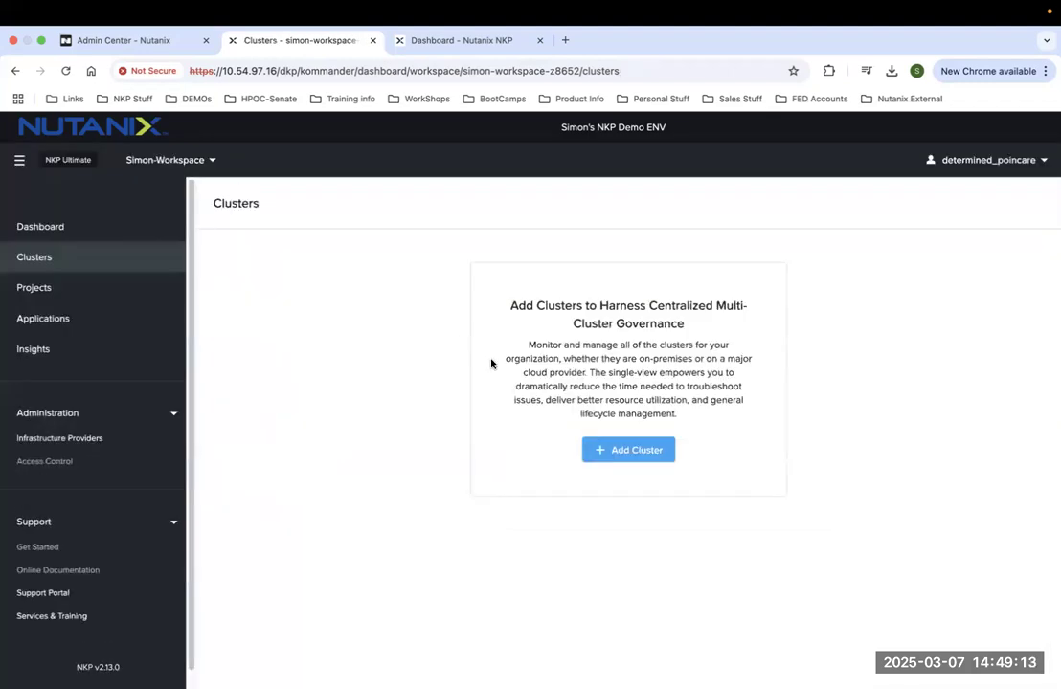
# Examine the option to create a cluster from uploaded YAML, including its advanced creation instructions, and cancel the form.
pyautogui.click(626, 451)
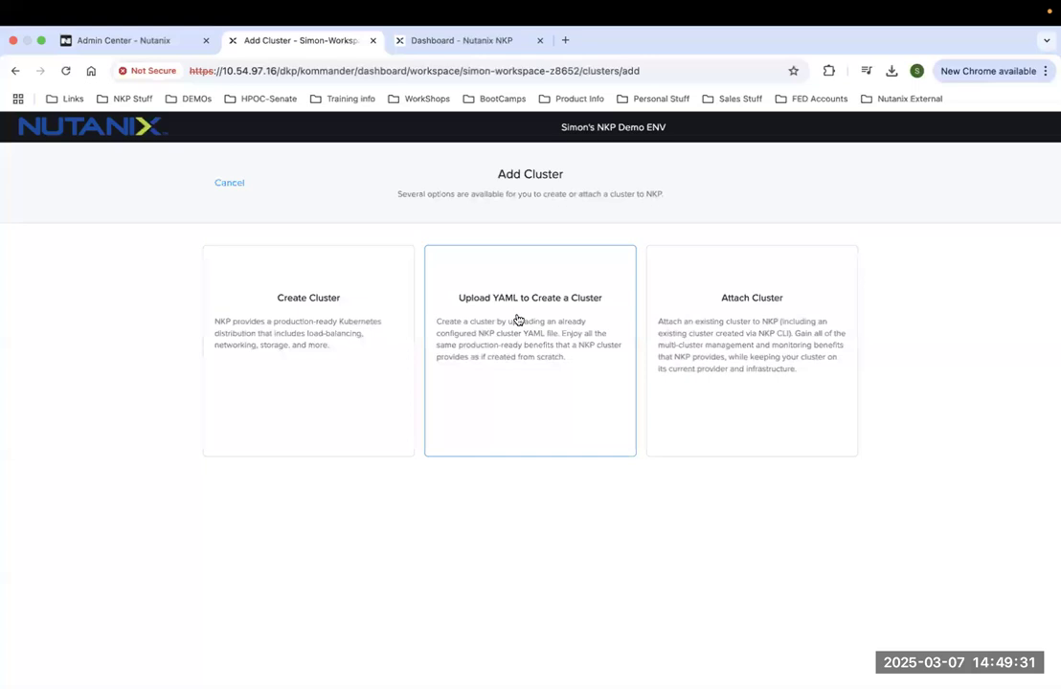
pyautogui.moveTo(459, 299); pyautogui.dragTo(603, 365)
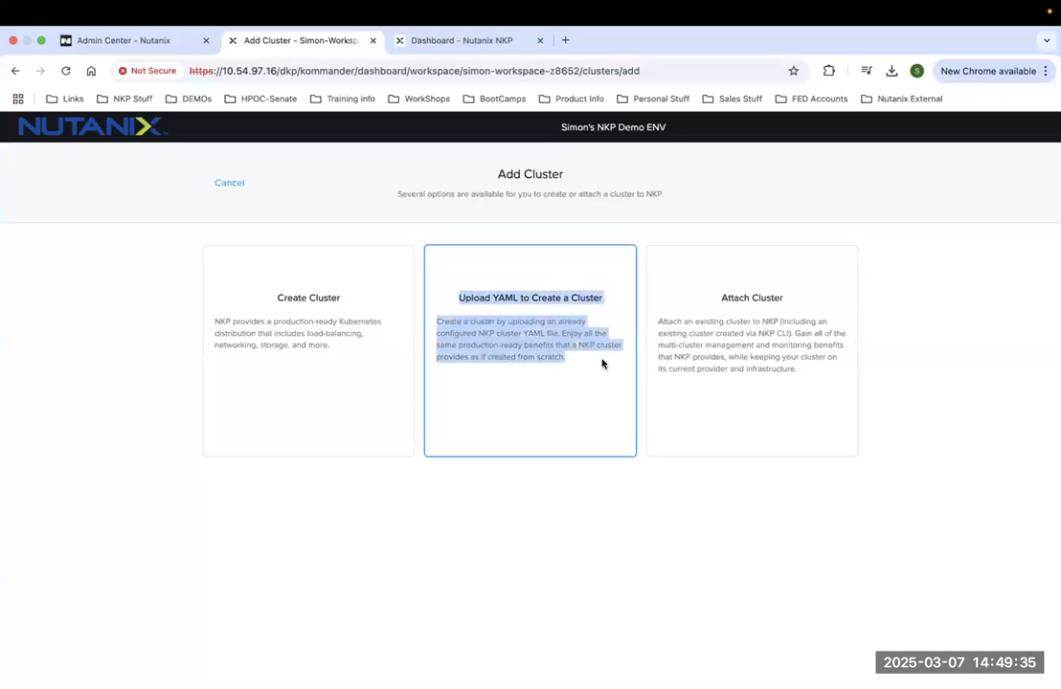
pyautogui.click(603, 364)
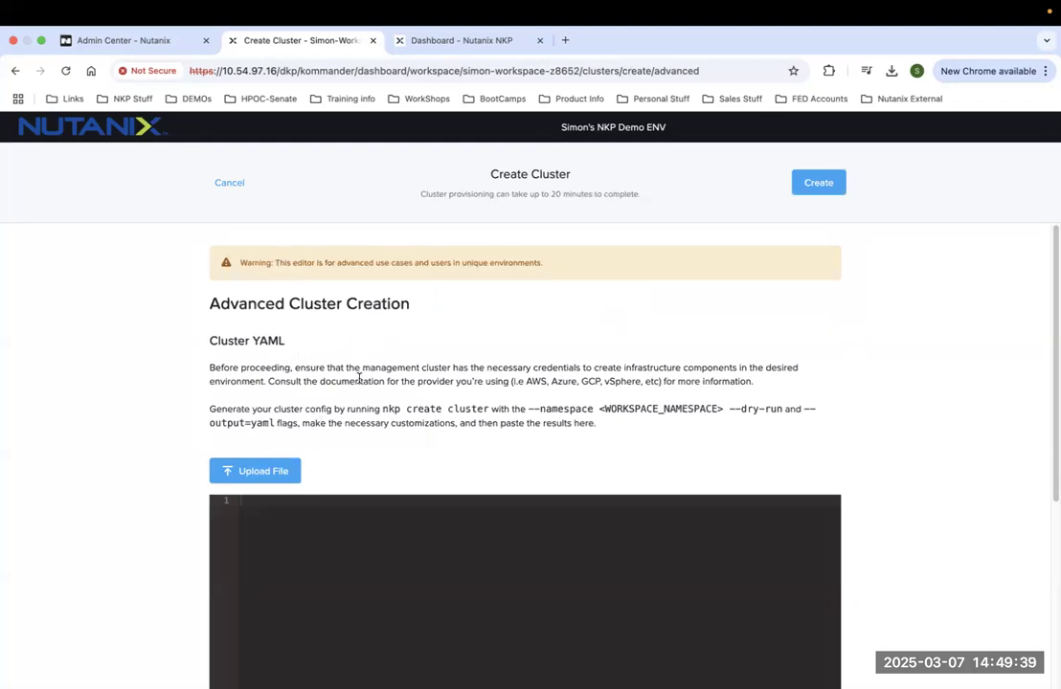
pyautogui.scroll(-1, 359, 379)
pyautogui.moveTo(208, 314); pyautogui.dragTo(597, 373)
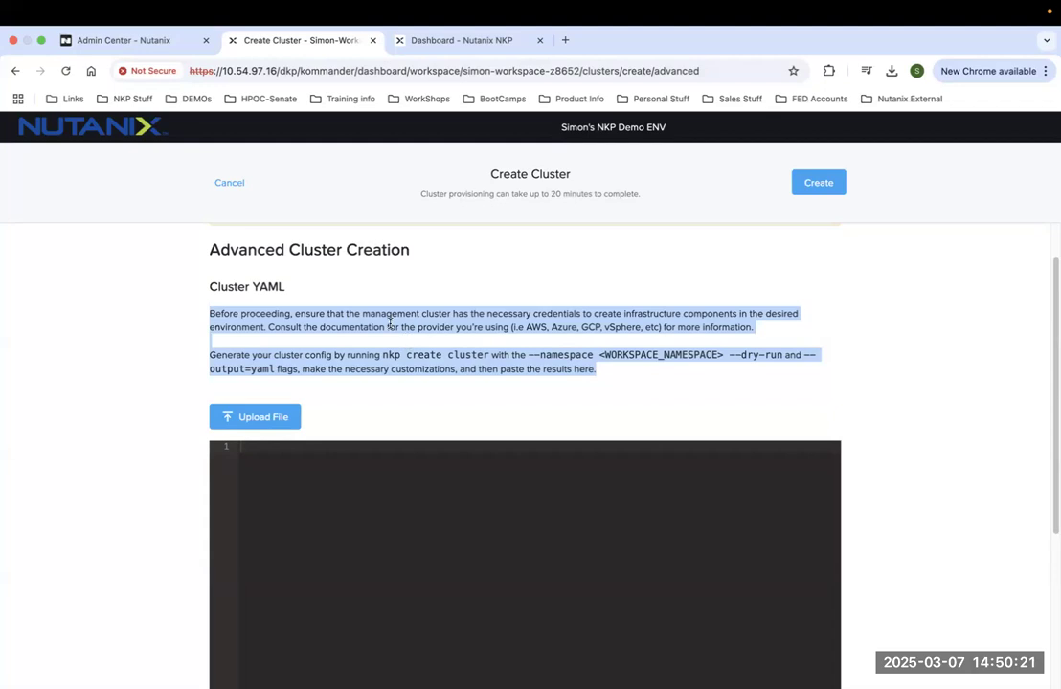
pyautogui.click(230, 183)
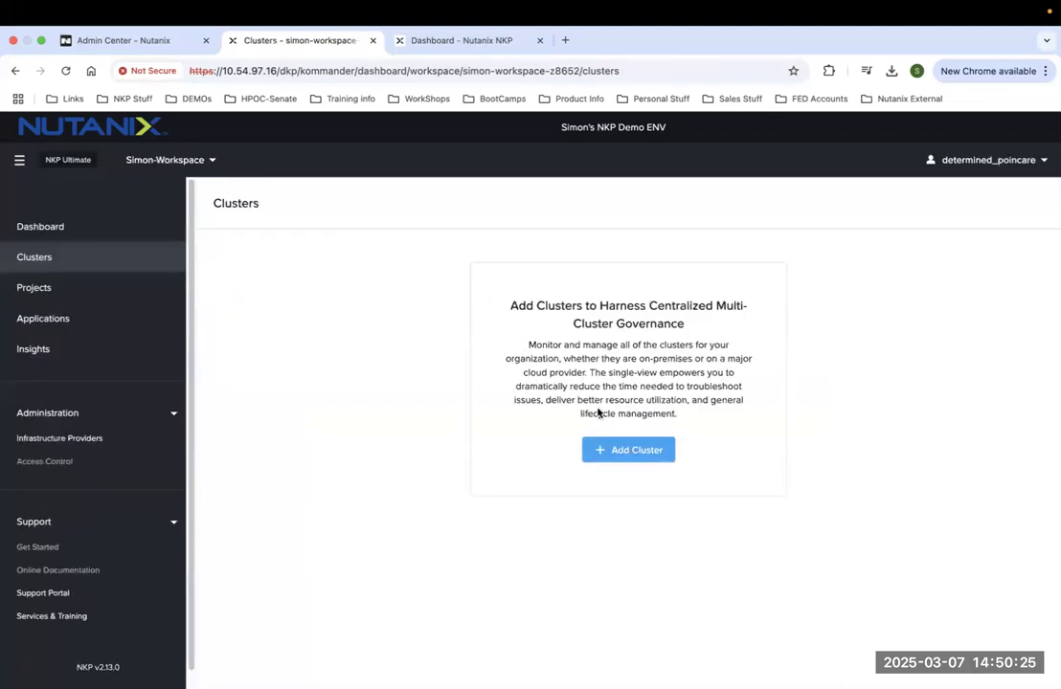
pyautogui.click(627, 448)
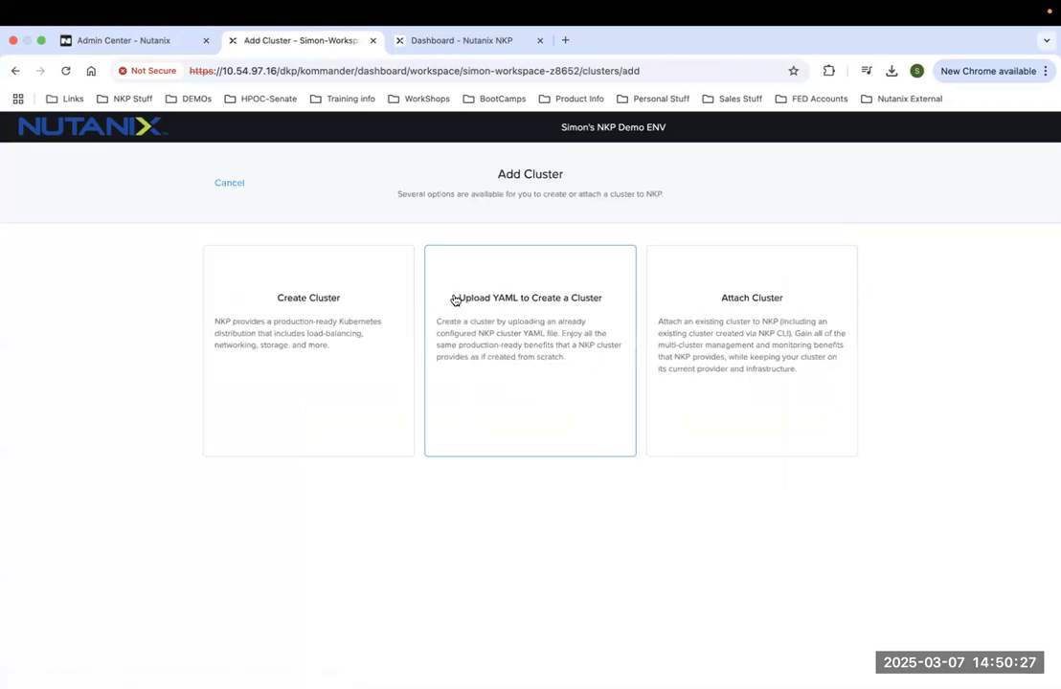
pyautogui.moveTo(573, 362); pyautogui.dragTo(460, 301)
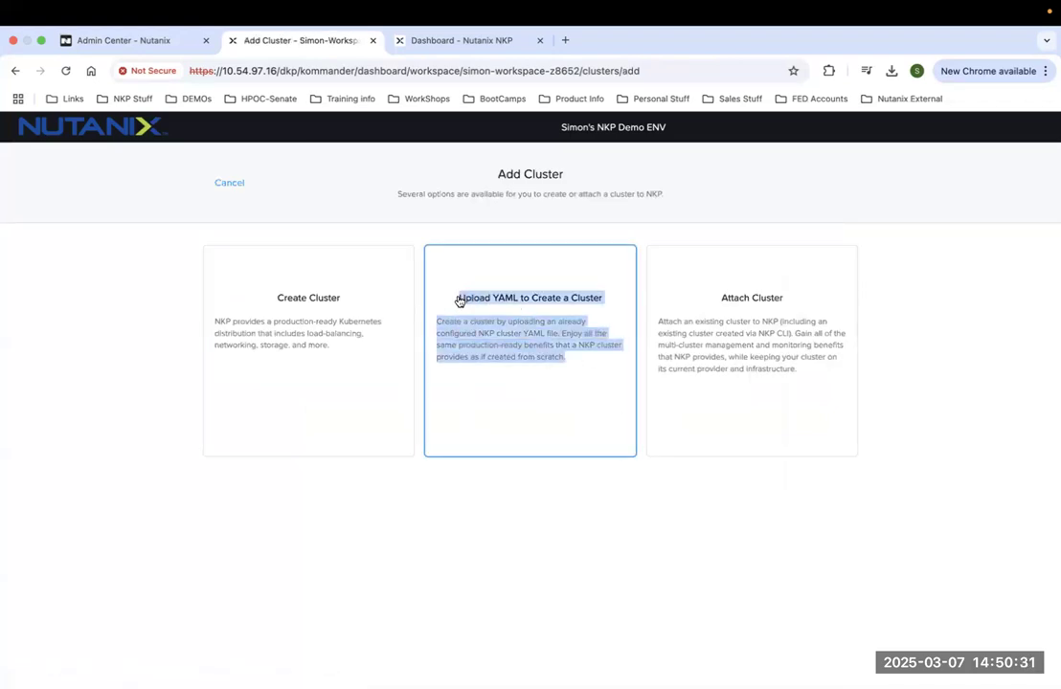
pyautogui.click(462, 307)
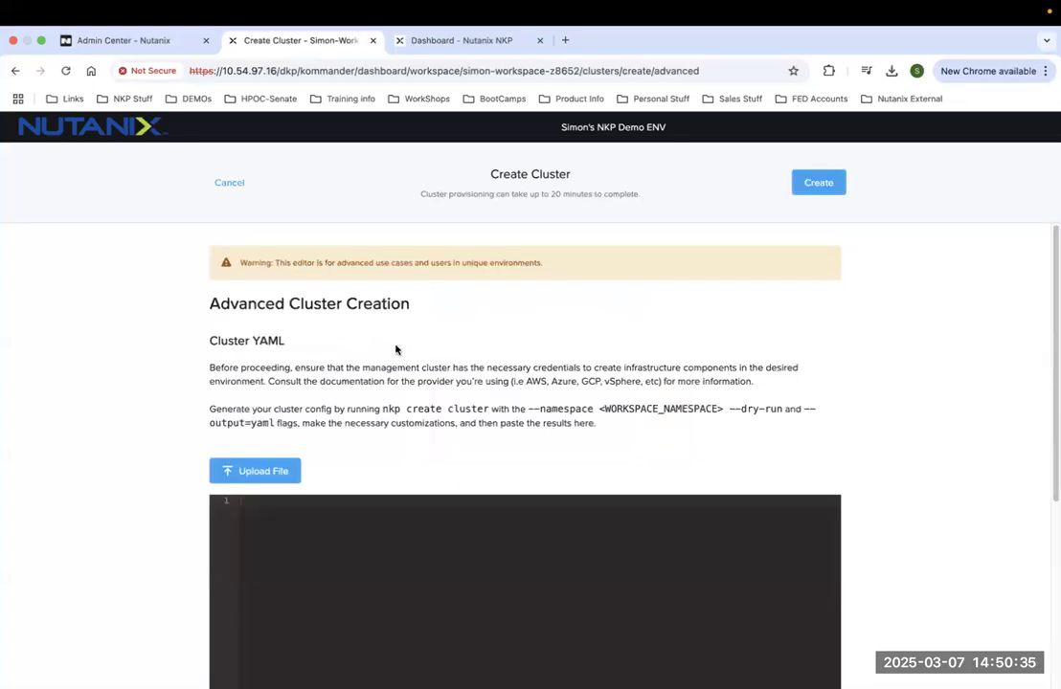
pyautogui.click(231, 186)
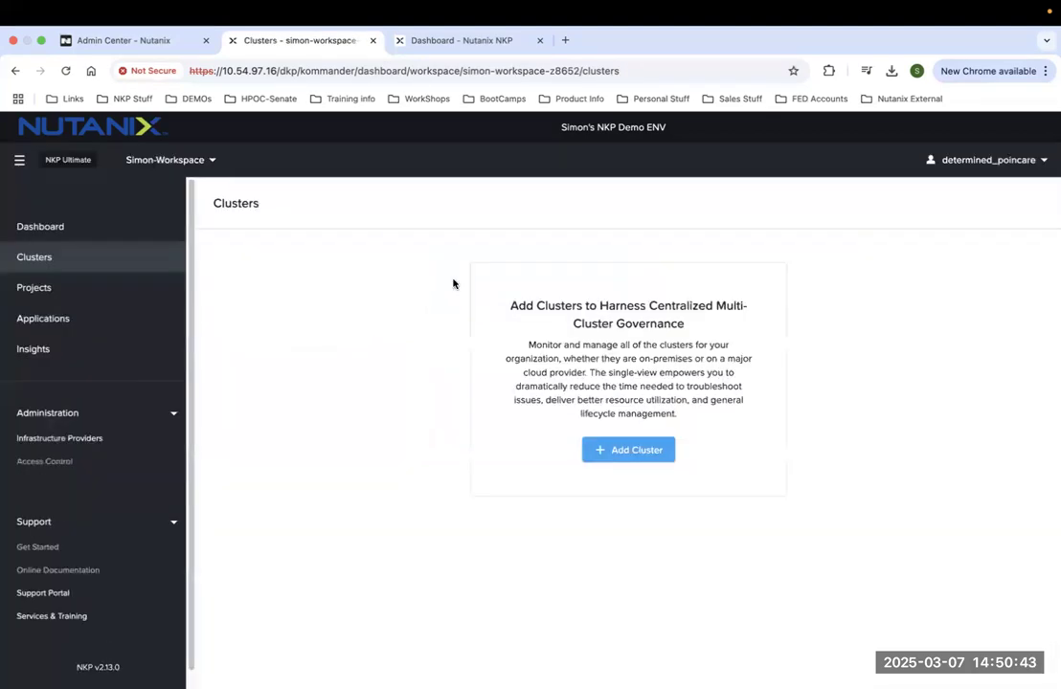
# Start a standard cluster creation and enter the saved cluster name made of the presenter's first name followed by -nkp-cluster1.
pyautogui.click(629, 457)
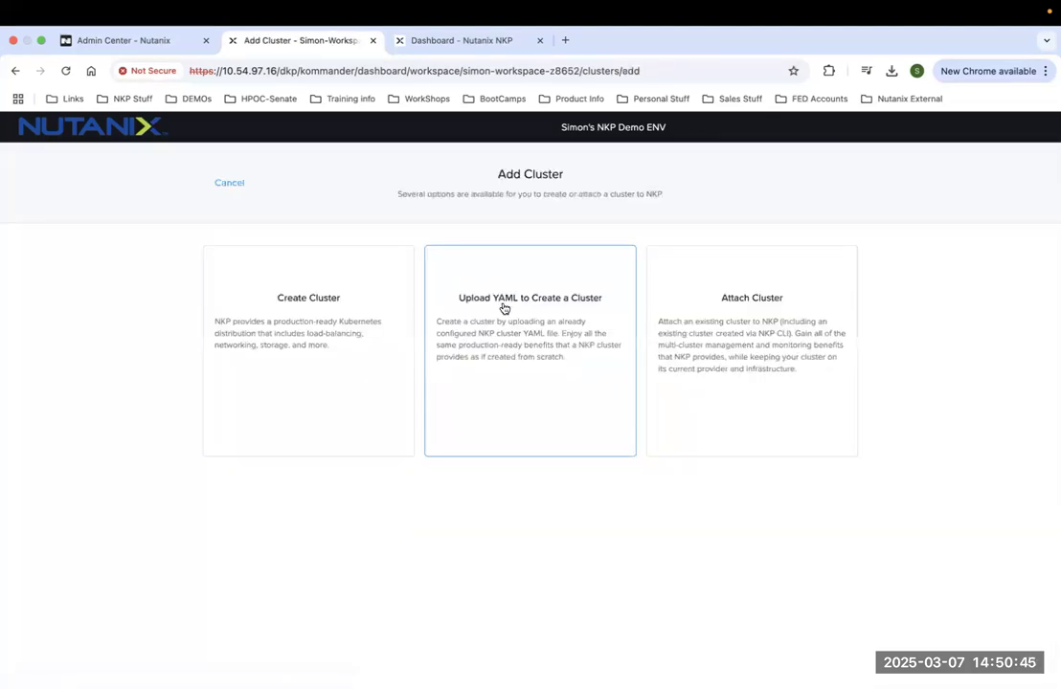
pyautogui.click(303, 336)
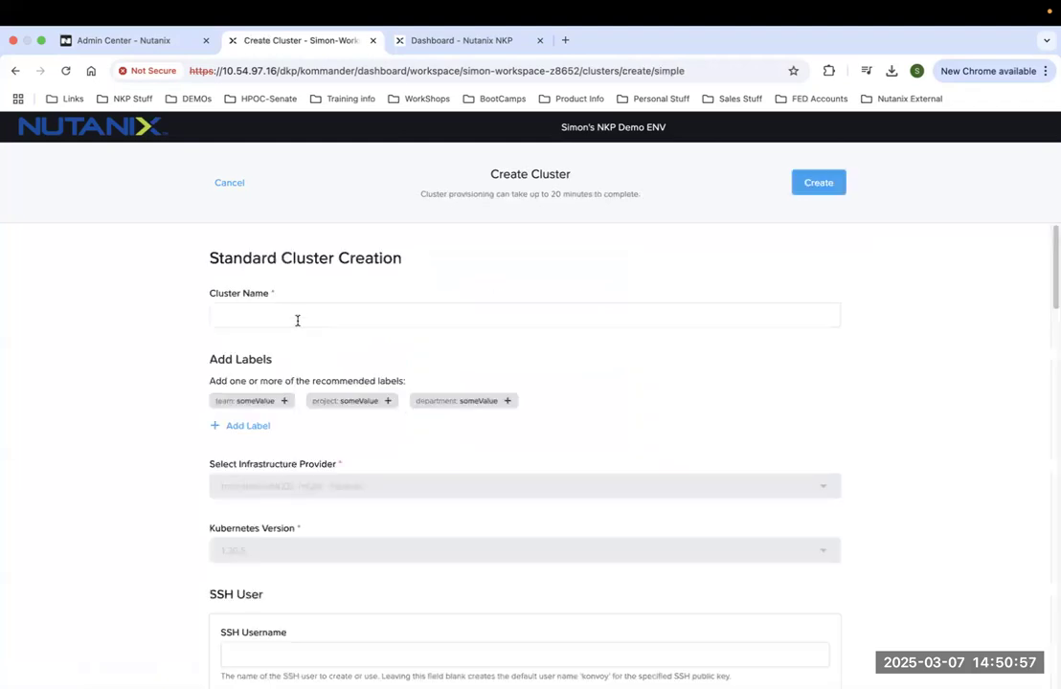
pyautogui.click(296, 316)
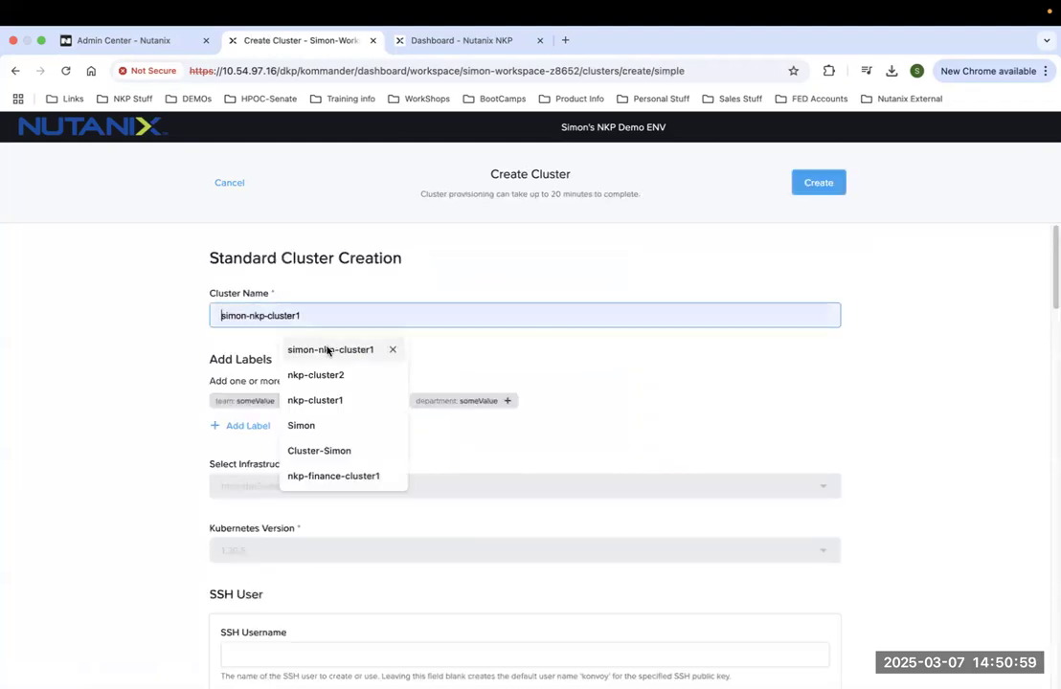
pyautogui.click(302, 350)
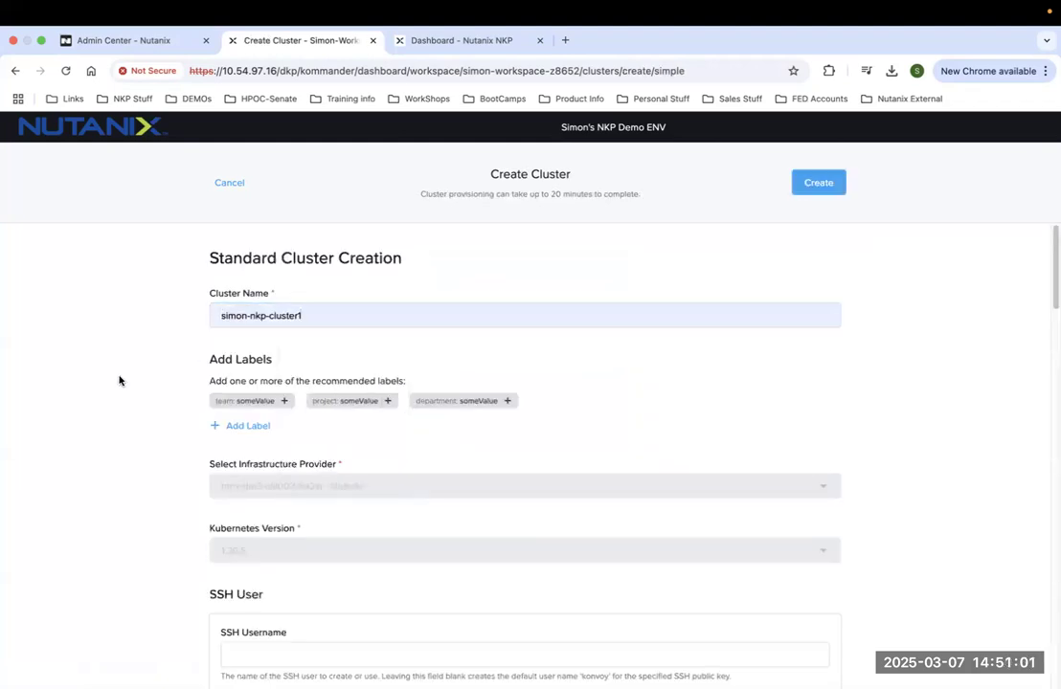
# Leave the SSH user details blank and set the control plane's Nutanix Prism Project to NTNX.
pyautogui.scroll(-2, 118, 378)
pyautogui.scroll(-2, 119, 382)
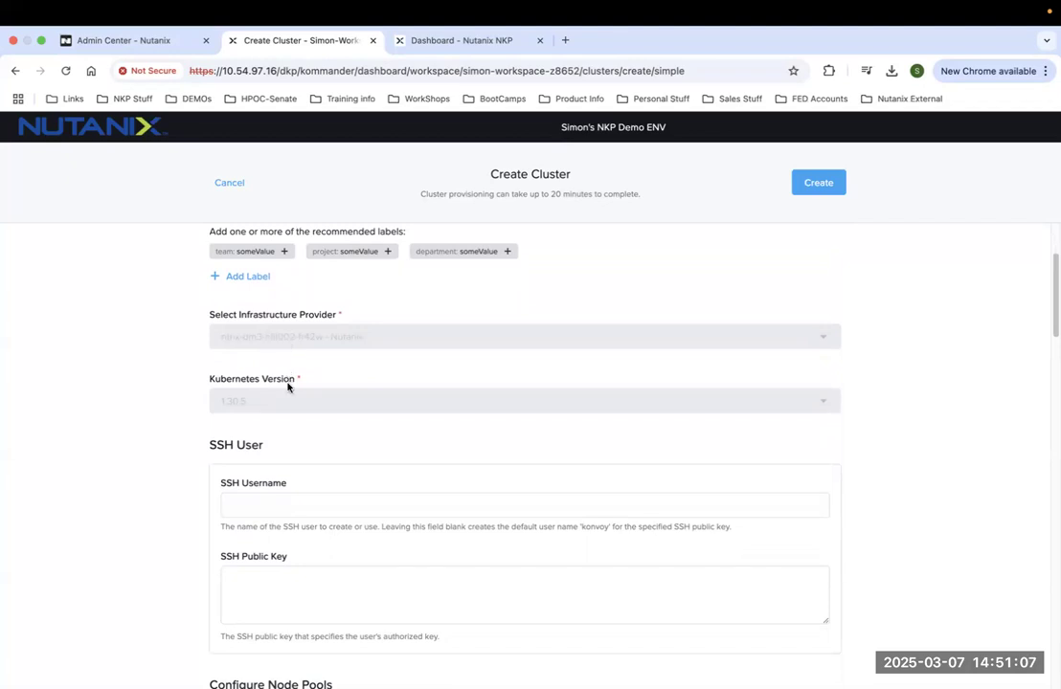
pyautogui.scroll(-2, 287, 385)
pyautogui.scroll(-2, 287, 387)
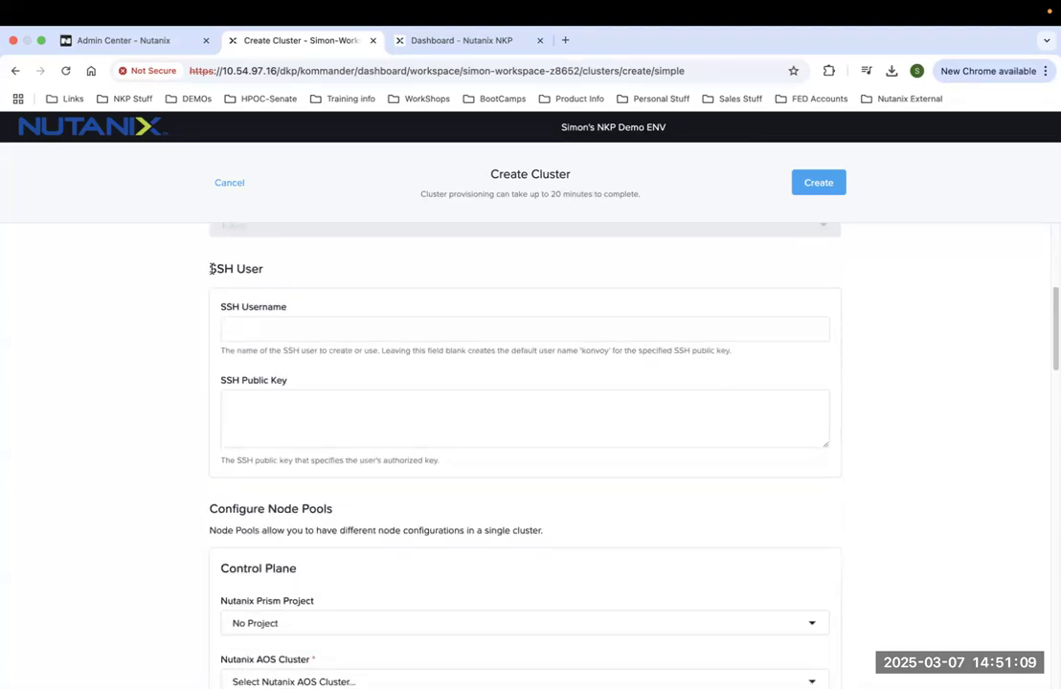
pyautogui.moveTo(209, 269); pyautogui.dragTo(268, 278)
pyautogui.scroll(-4, 293, 443)
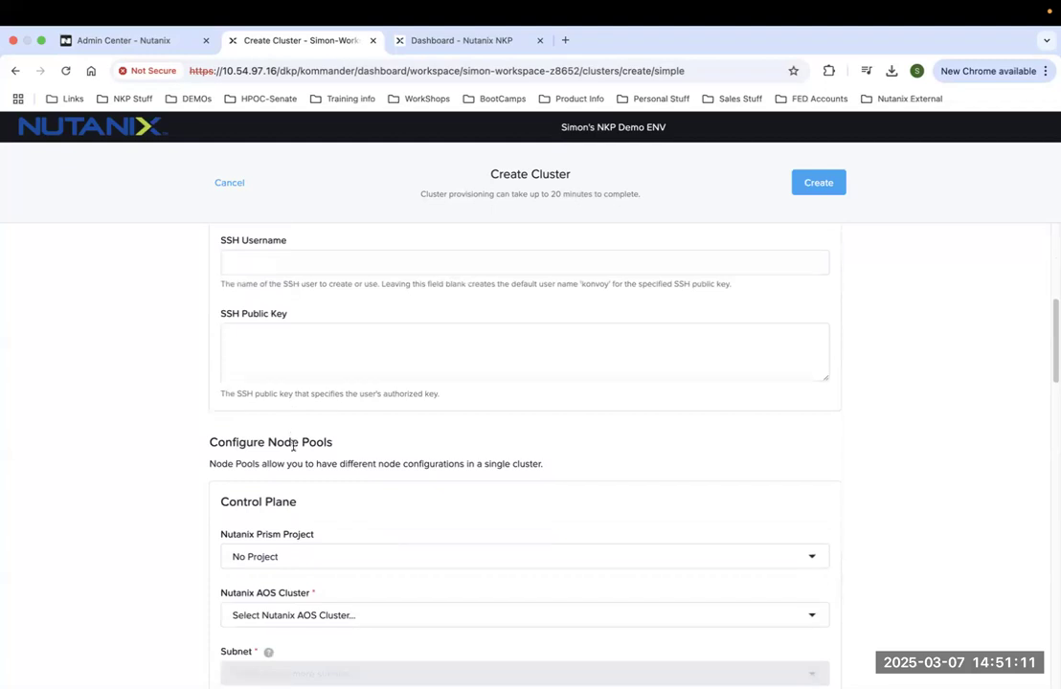
pyautogui.click(284, 406)
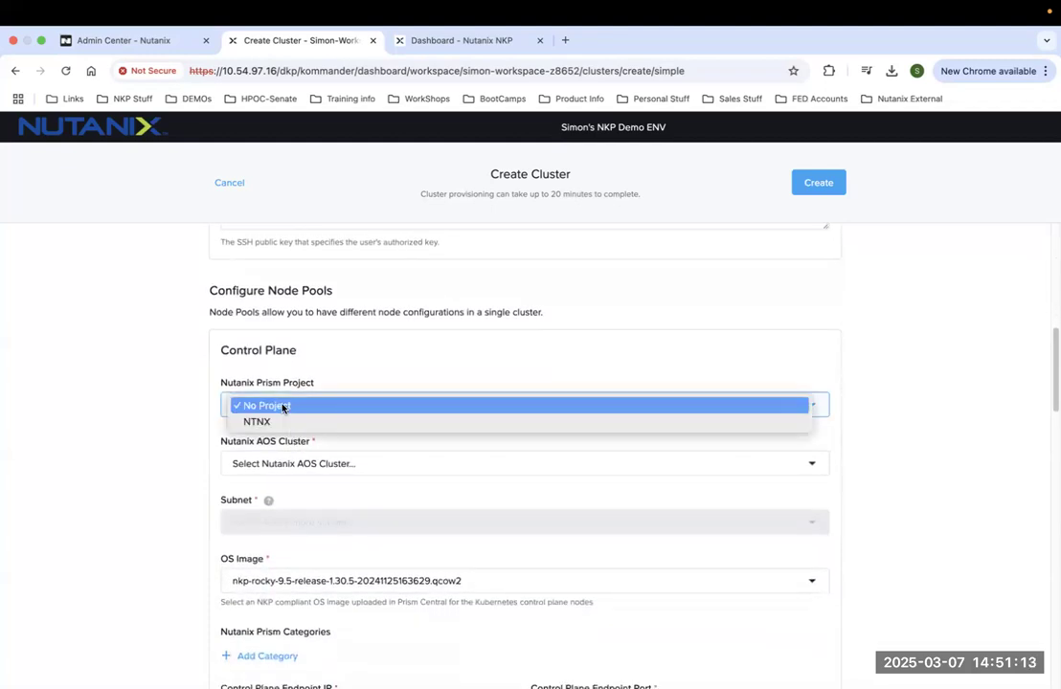
pyautogui.click(277, 424)
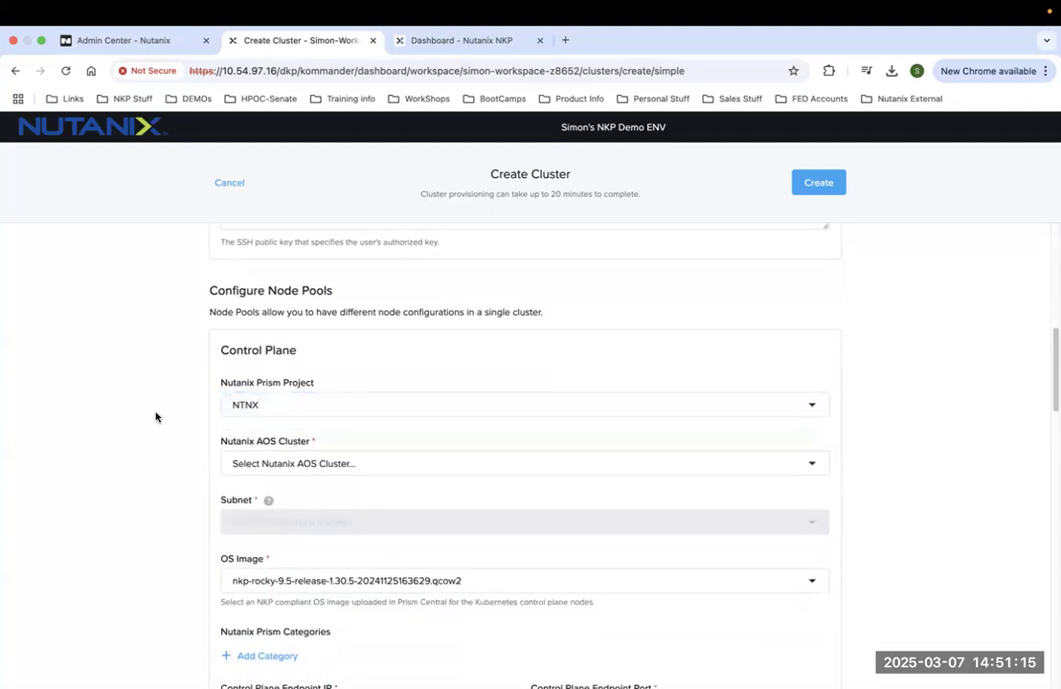
# Assign the control plane to the Nutanix AOS cluster DM3-NFIL002 and the primary subnet.
pyautogui.scroll(-3, 156, 416)
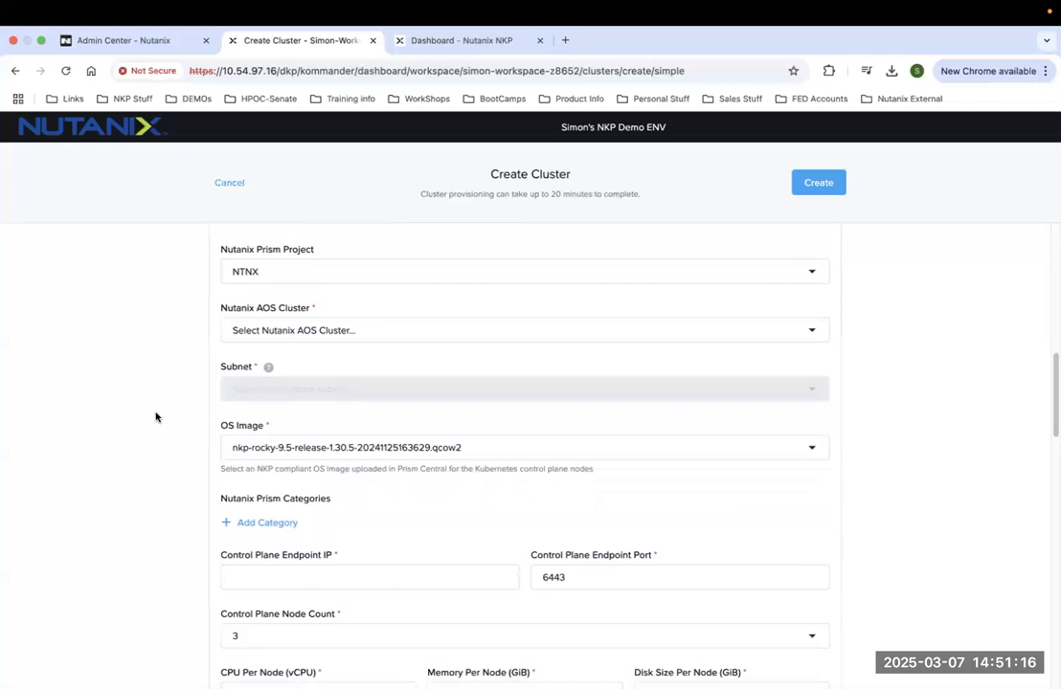
pyautogui.click(278, 333)
pyautogui.click(292, 348)
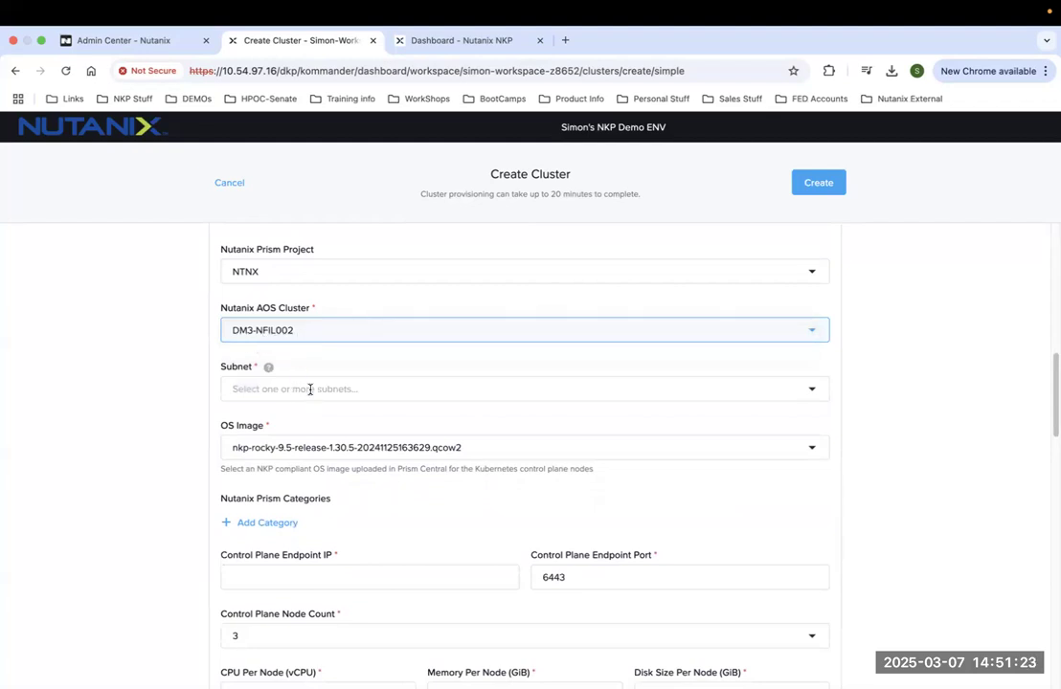
pyautogui.click(310, 389)
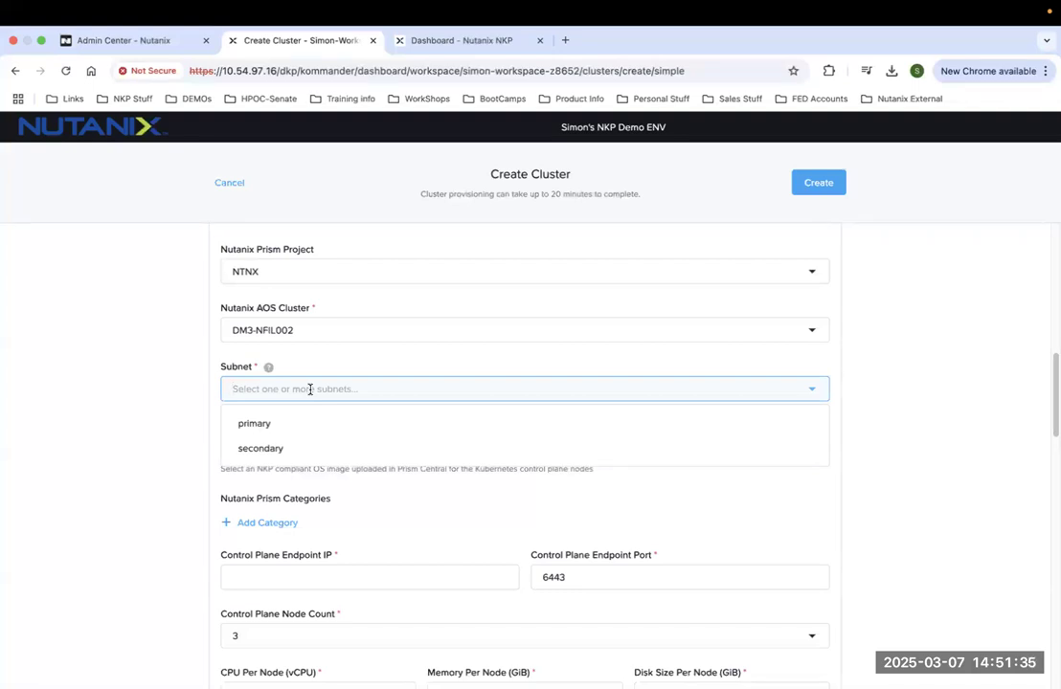
pyautogui.click(262, 428)
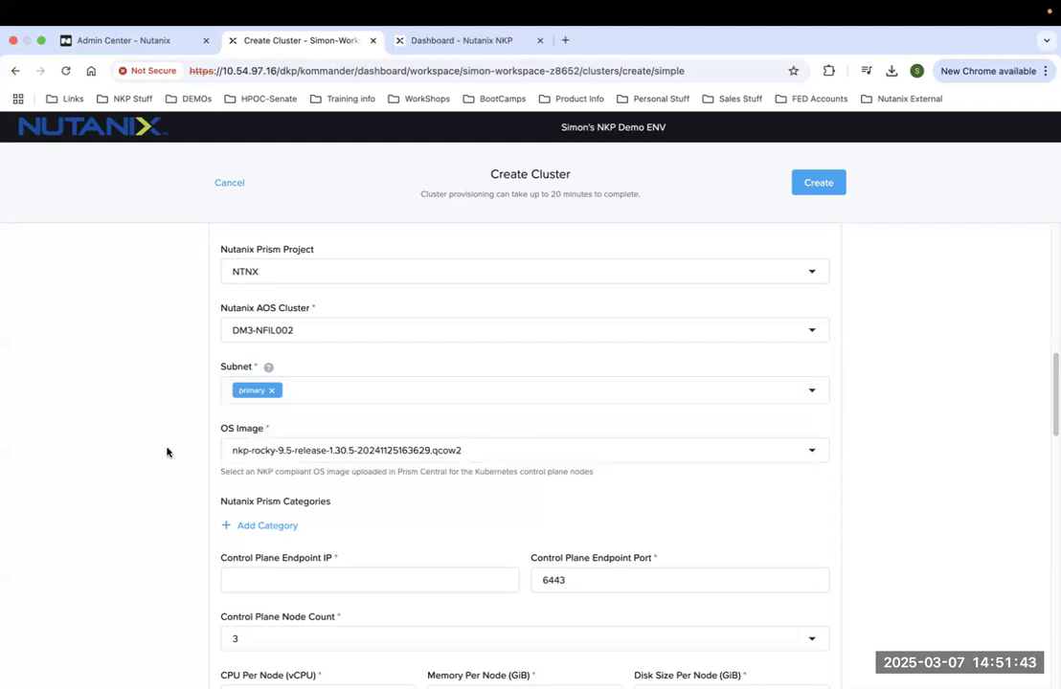
# Check the available OS images and review the control plane settings under Configure Node Pools.
pyautogui.scroll(-3, 167, 452)
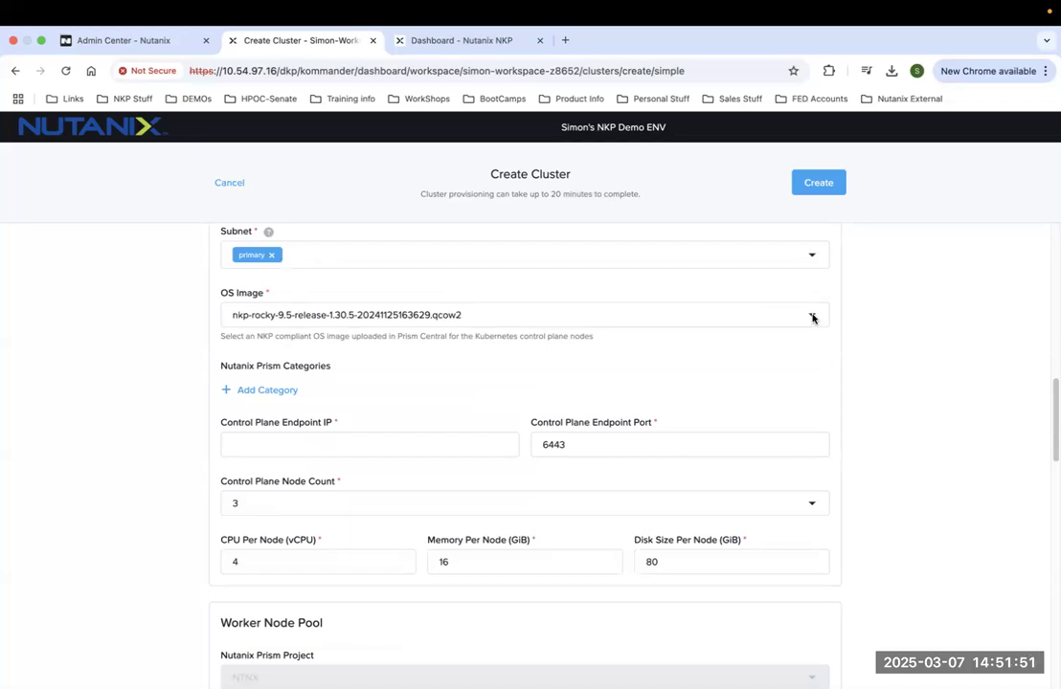
pyautogui.moveTo(467, 315)
pyautogui.mouseDown()
pyautogui.moveTo(225, 322)
pyautogui.moveTo(316, 308)
pyautogui.moveTo(467, 315)
pyautogui.mouseUp()
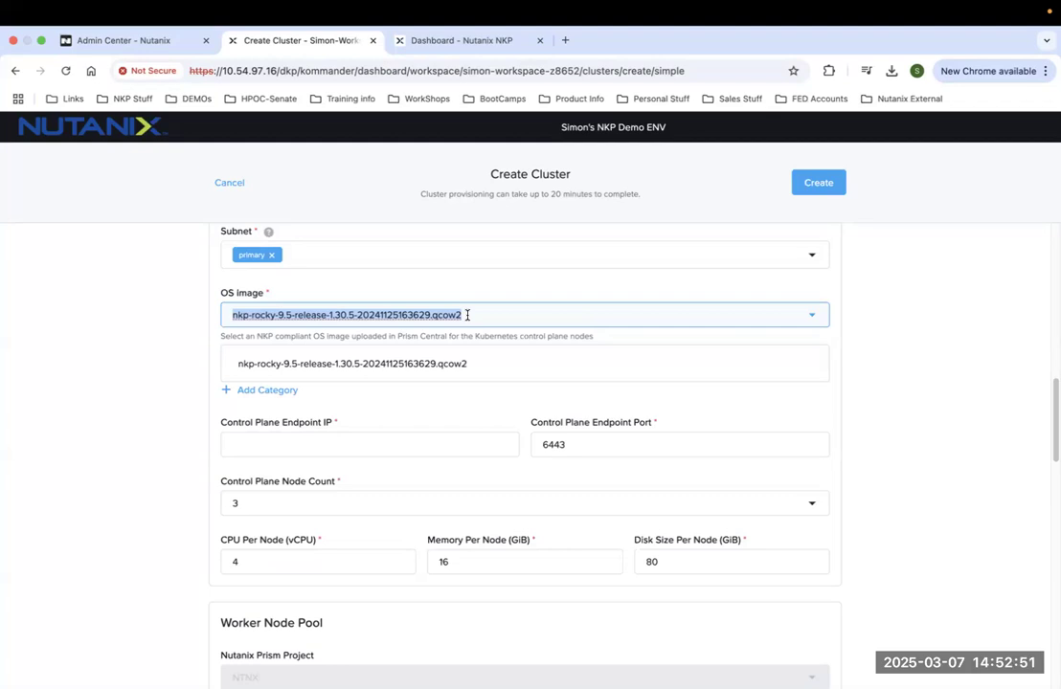
pyautogui.click(147, 407)
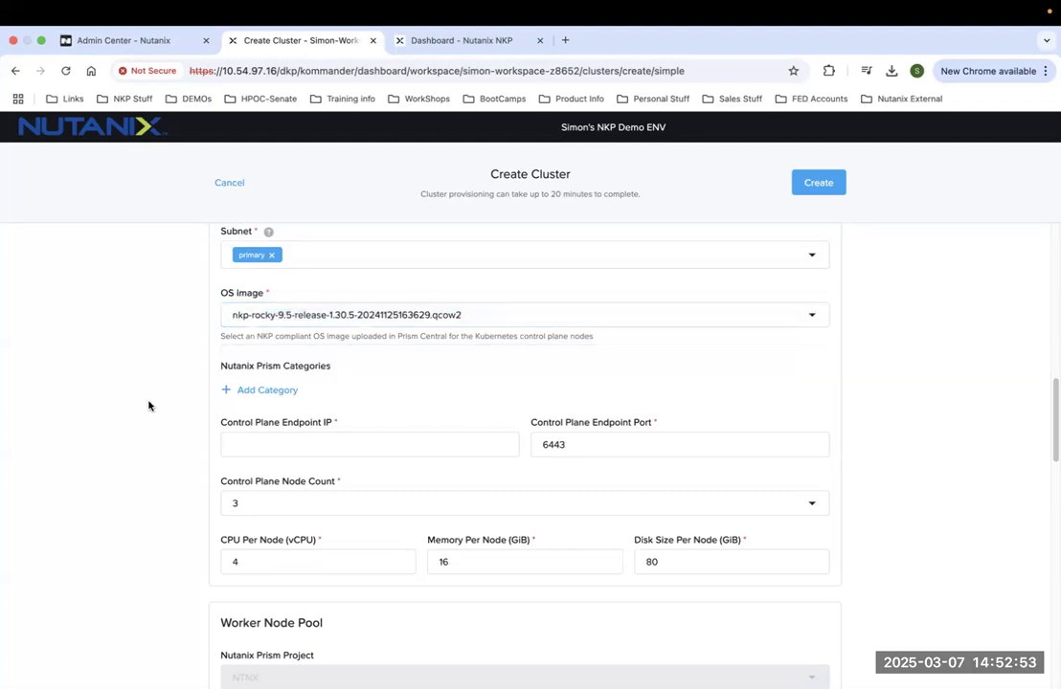
pyautogui.scroll(2, 149, 405)
pyautogui.scroll(1, 149, 406)
pyautogui.scroll(3, 148, 406)
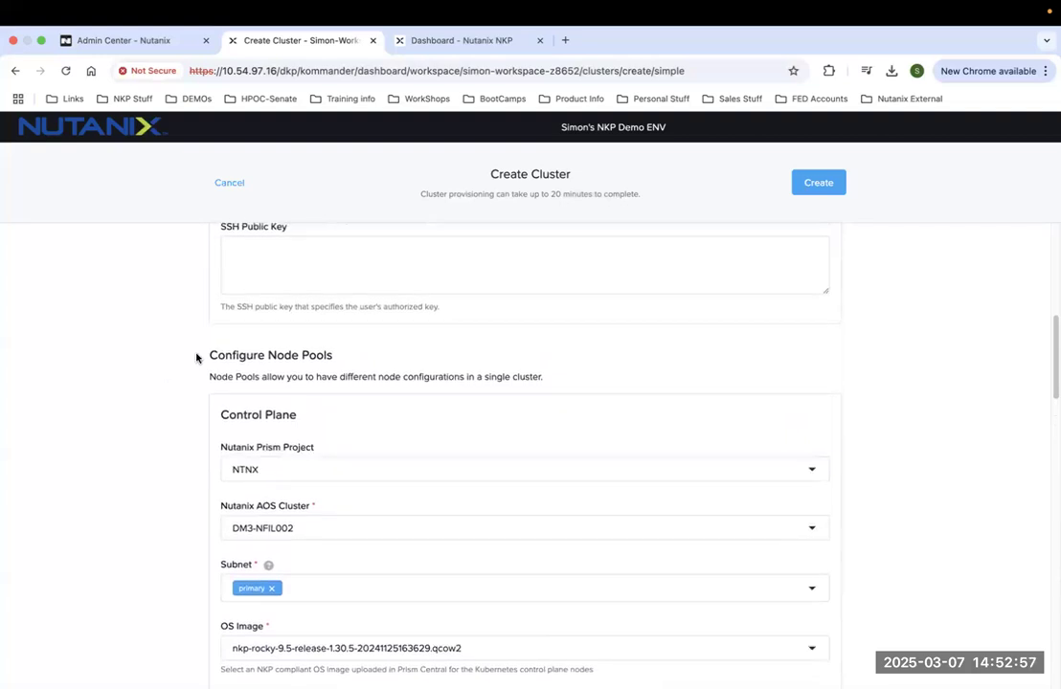
pyautogui.moveTo(207, 355); pyautogui.dragTo(338, 357)
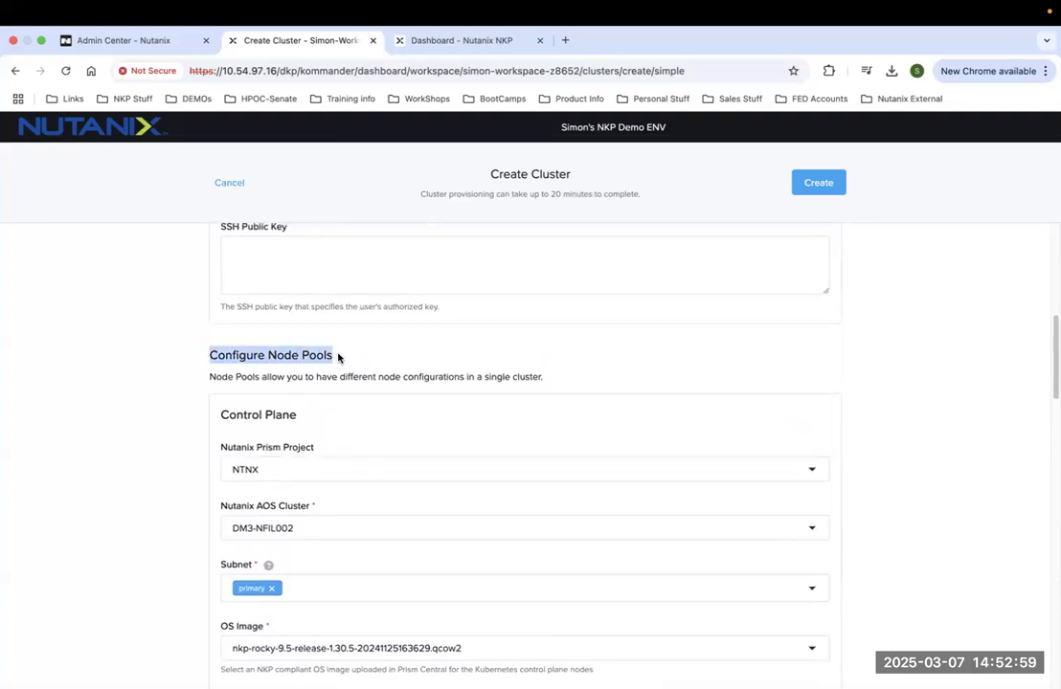
pyautogui.scroll(-2, 338, 357)
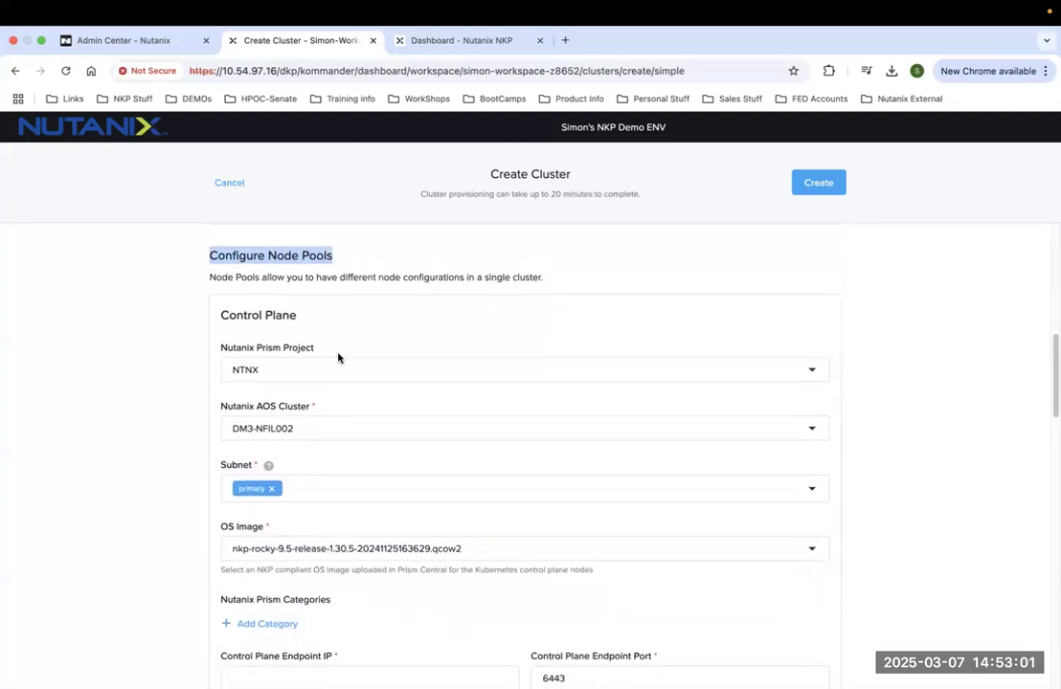
pyautogui.moveTo(302, 317); pyautogui.dragTo(219, 315)
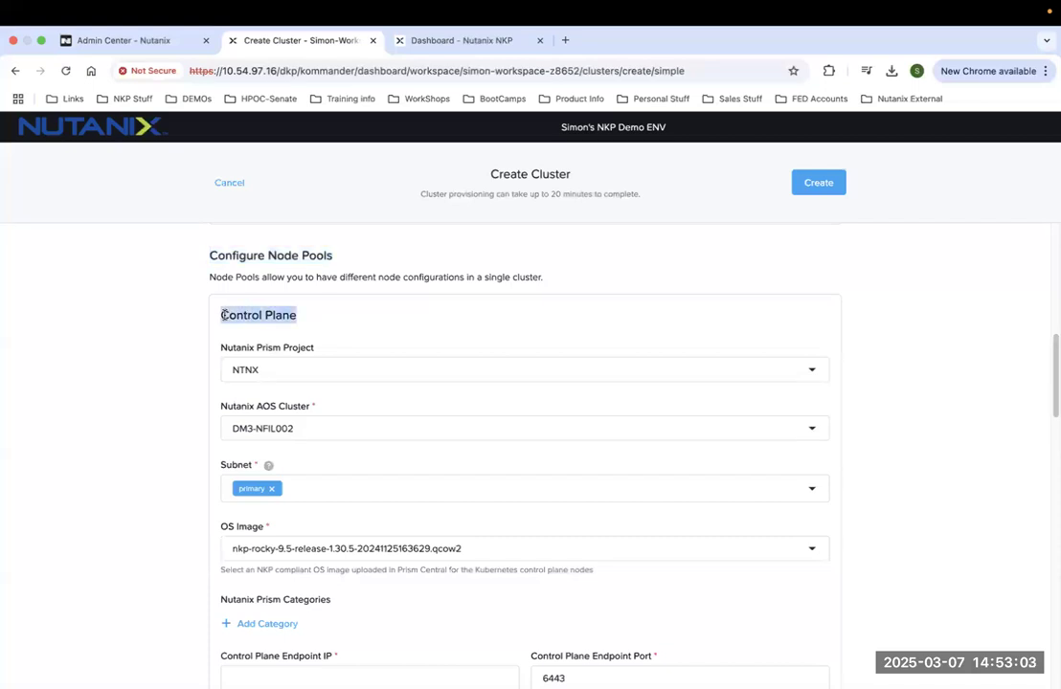
# Select a control plane node count of 3 and enter 4 vCPU per node.
pyautogui.scroll(-5, 340, 412)
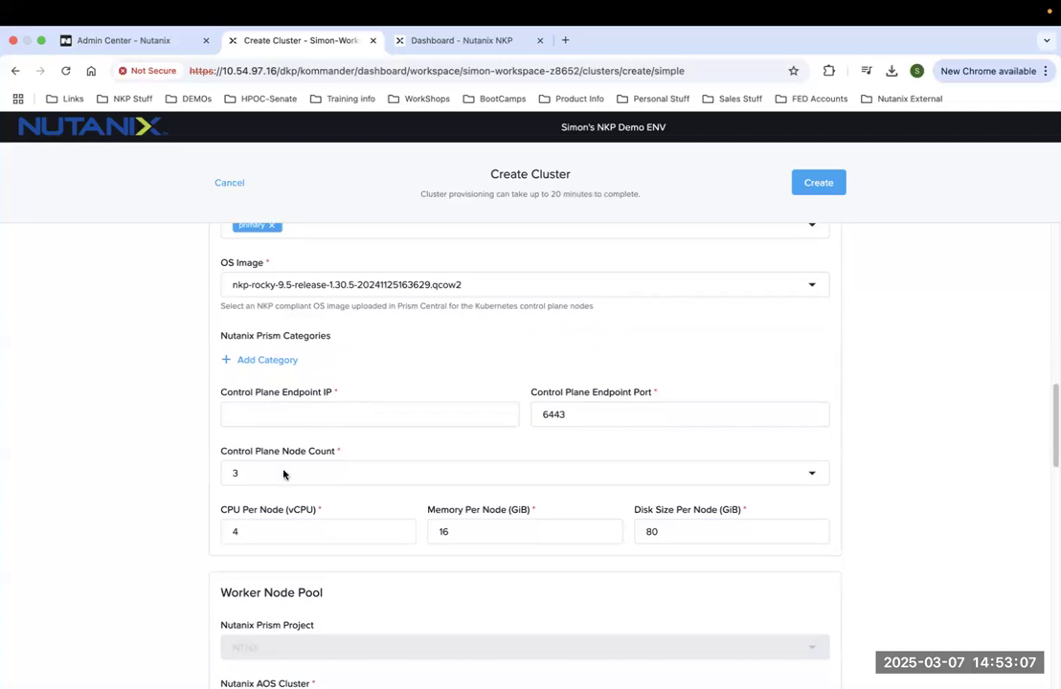
pyautogui.click(245, 475)
pyautogui.click(236, 473)
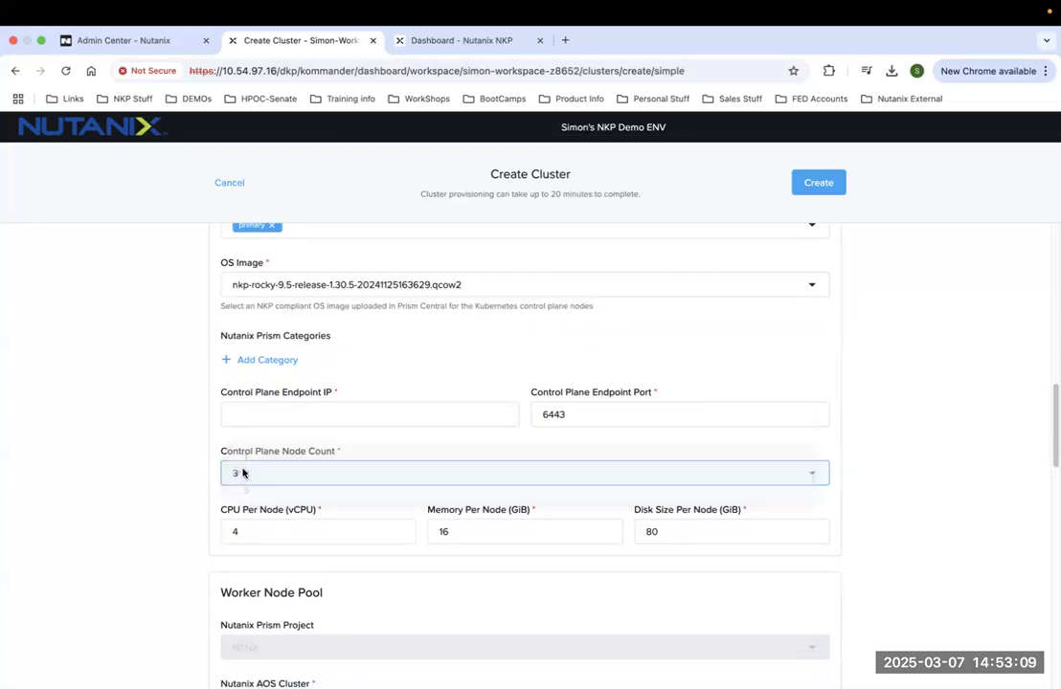
pyautogui.click(242, 474)
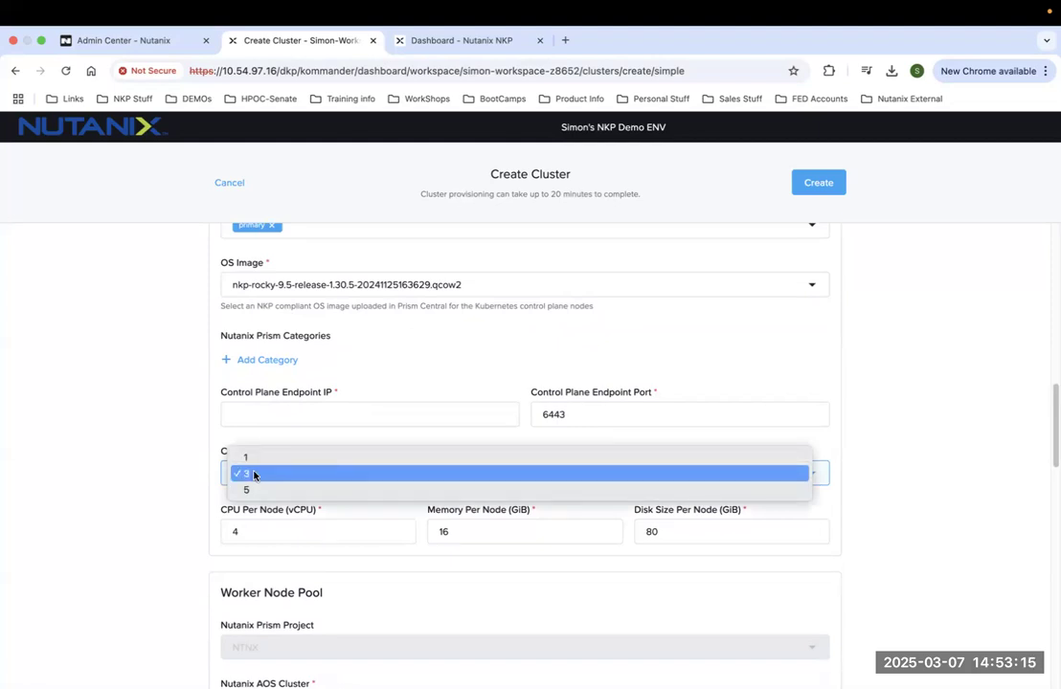
pyautogui.click(254, 474)
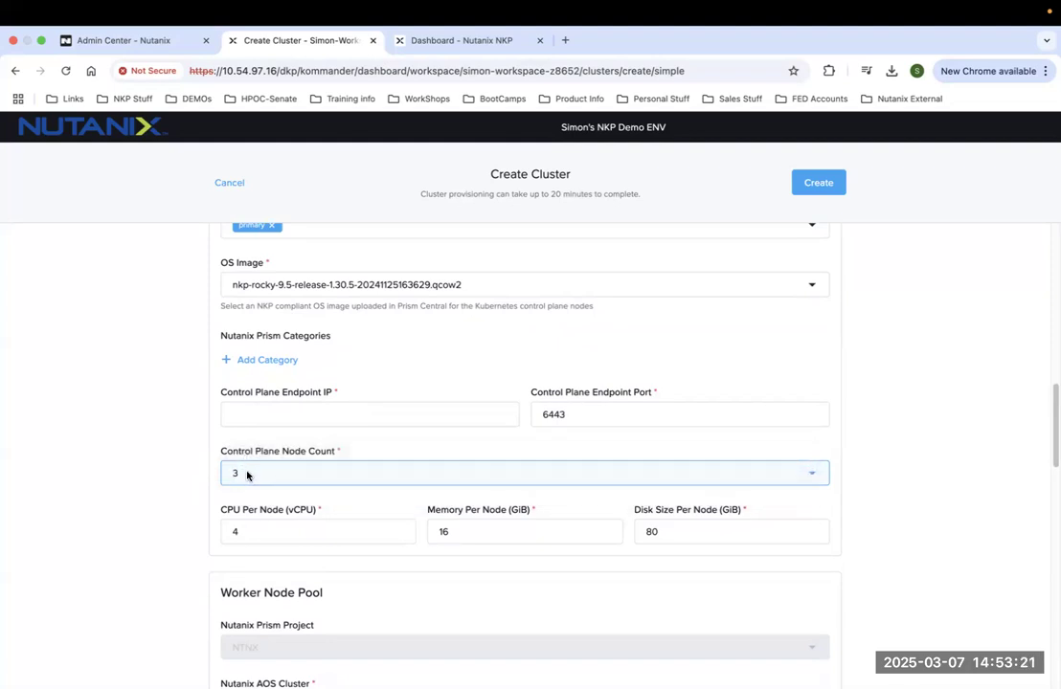
pyautogui.click(240, 532)
pyautogui.press('BackSpace')
pyautogui.write('4')
# Set the Control Plane Endpoint IP to the saved address 10.54.97.21.
pyautogui.scroll(1, 388, 522)
pyautogui.click(350, 472)
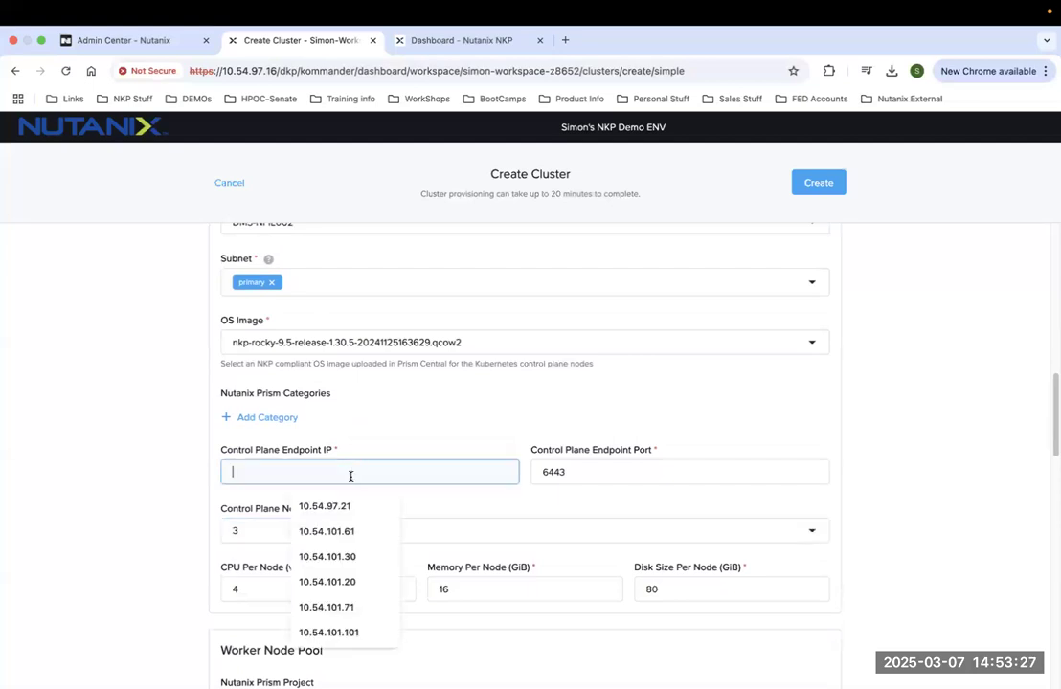
pyautogui.click(348, 509)
pyautogui.click(175, 524)
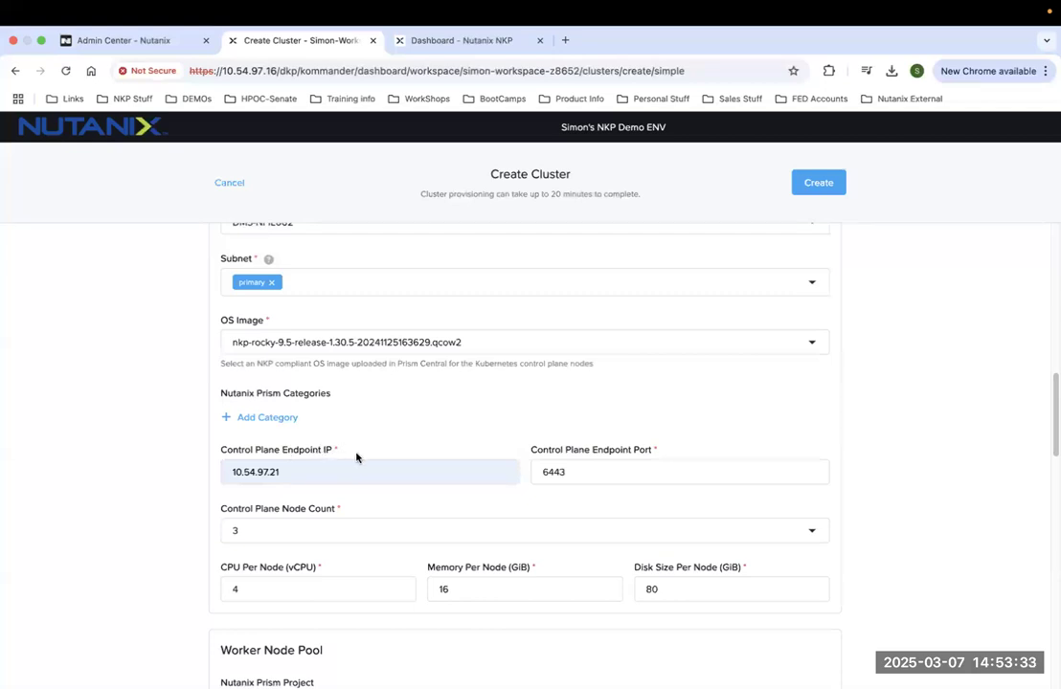
# Review the Control Plane and Worker Node Pool settings, including the worker node count and the autoscaling option.
pyautogui.scroll(5, 355, 452)
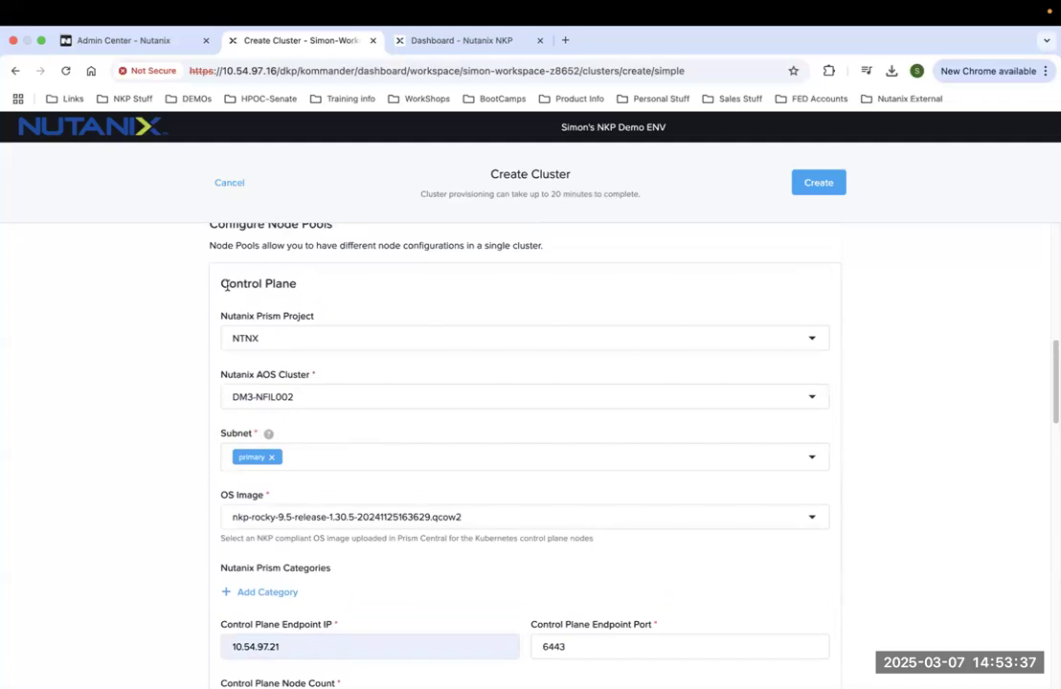
pyautogui.moveTo(228, 284); pyautogui.dragTo(277, 287)
pyautogui.scroll(-5, 277, 287)
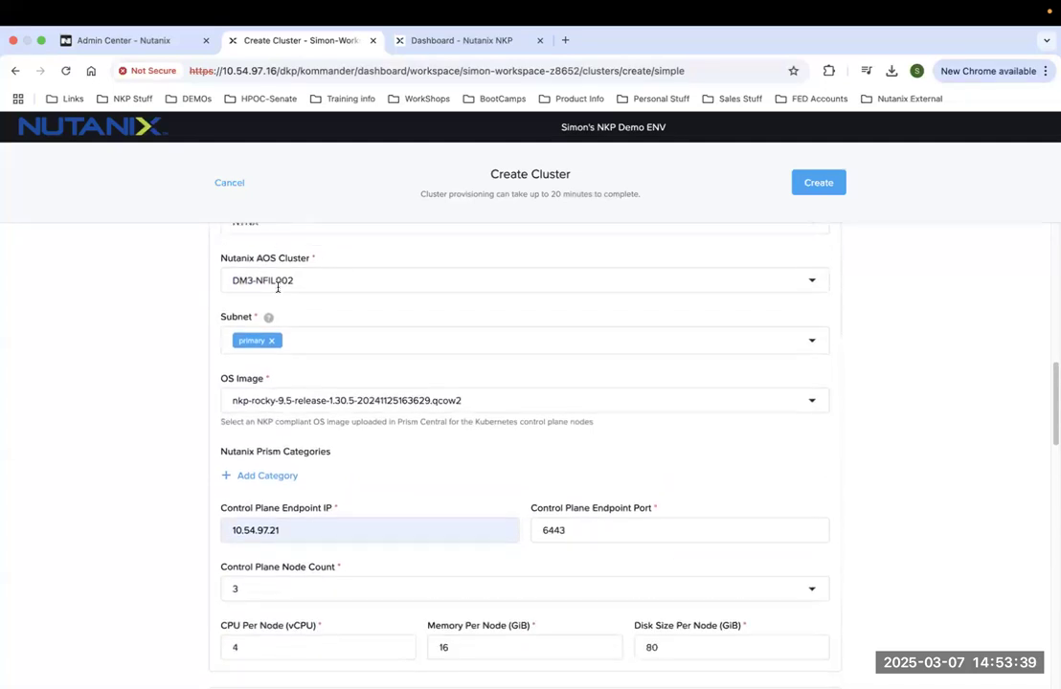
pyautogui.scroll(-5, 277, 287)
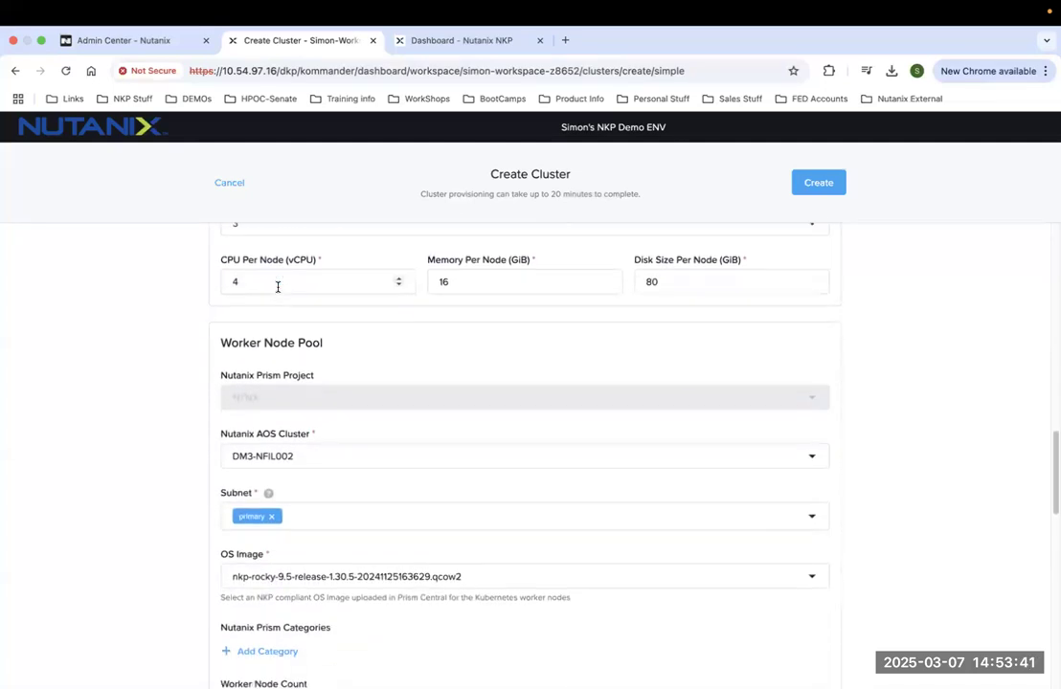
pyautogui.moveTo(223, 299); pyautogui.dragTo(322, 303)
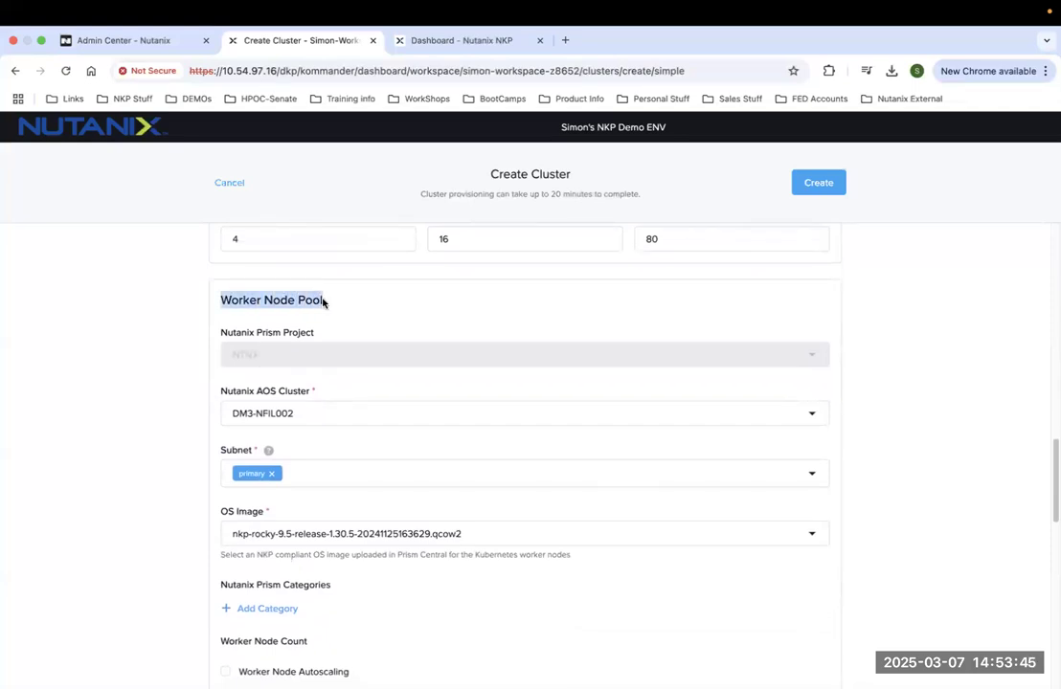
pyautogui.click(293, 418)
pyautogui.click(291, 415)
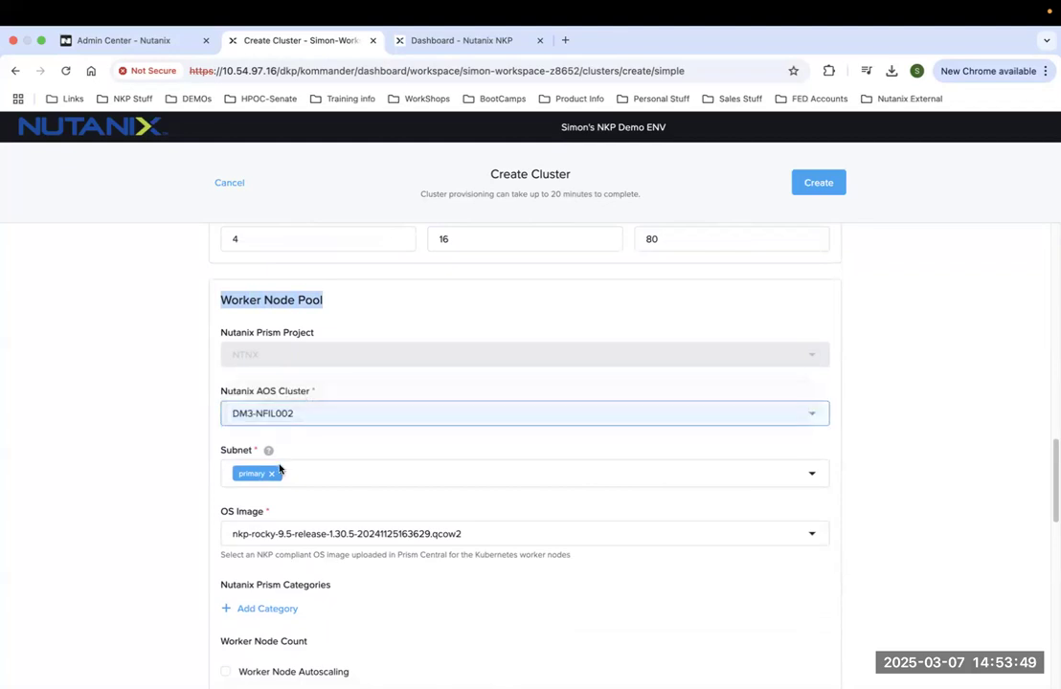
pyautogui.scroll(-4, 185, 528)
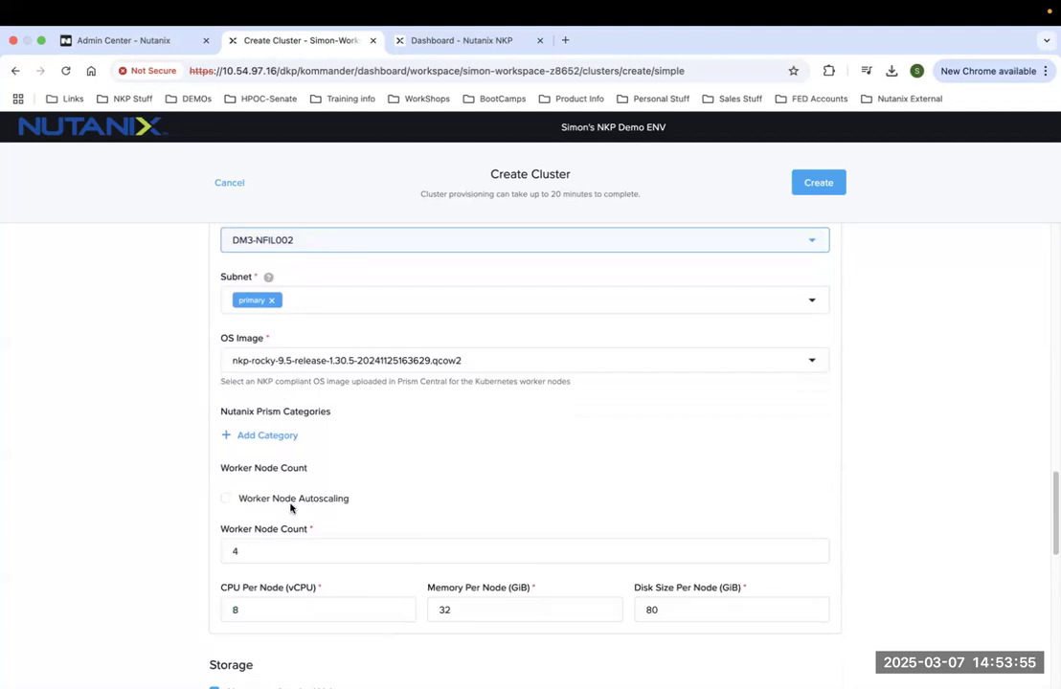
pyautogui.scroll(-2, 304, 535)
pyautogui.doubleClick(235, 461)
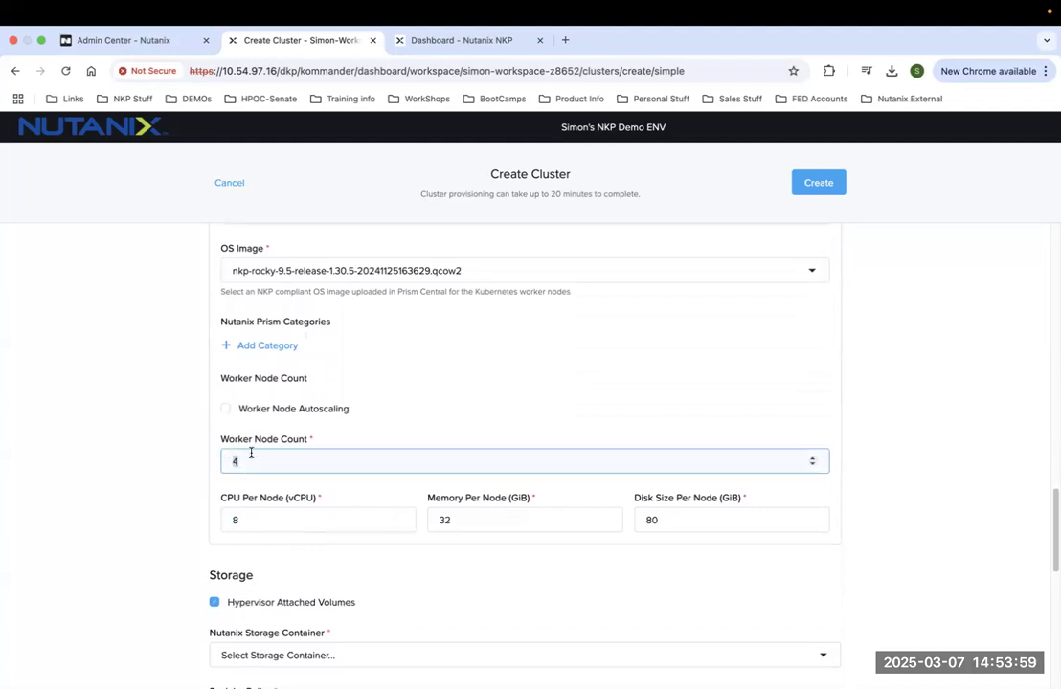
pyautogui.click(250, 461)
pyautogui.moveTo(351, 408); pyautogui.dragTo(239, 408)
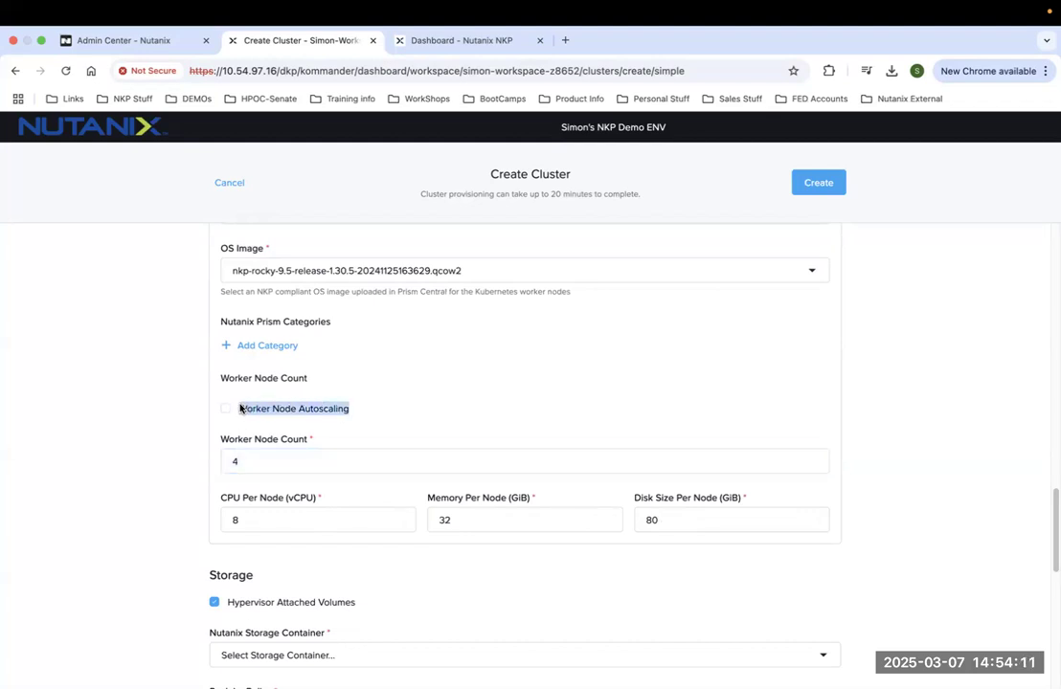
# Enable Worker Node Autoscaling for the worker node pool and set the maximum number of nodes to 6.
pyautogui.click(226, 409)
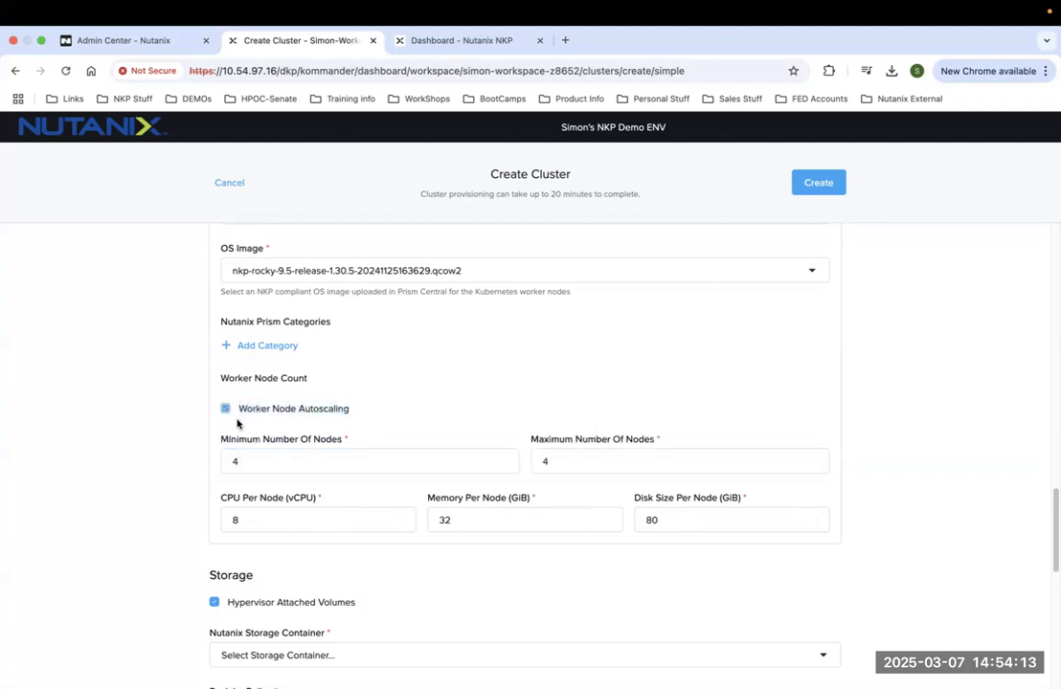
pyautogui.scroll(4, 300, 436)
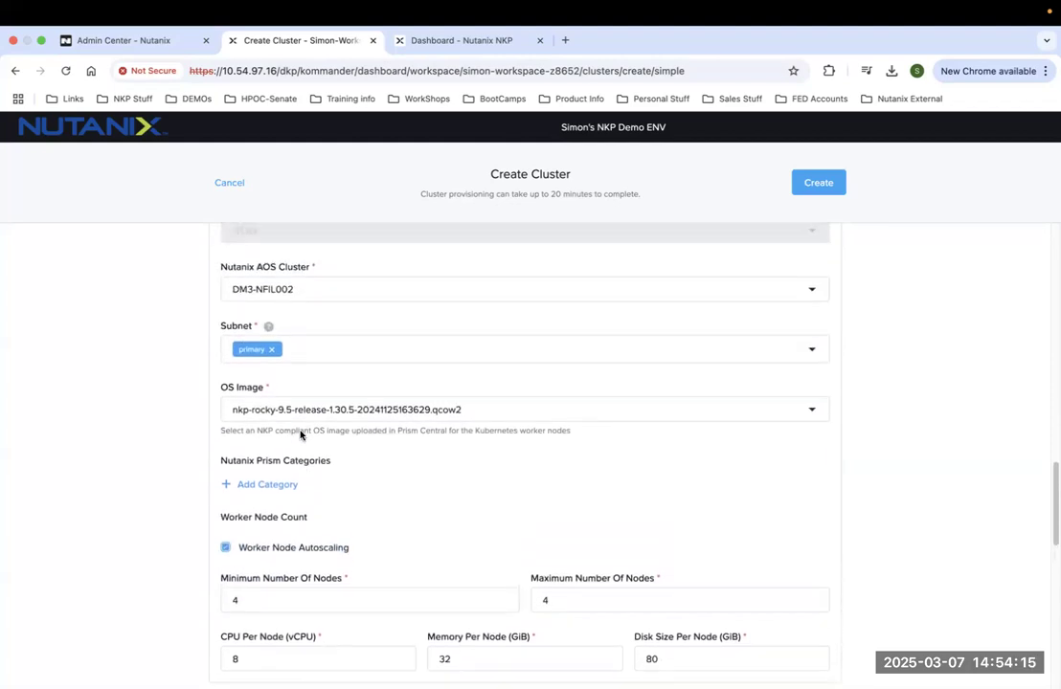
pyautogui.scroll(1, 300, 436)
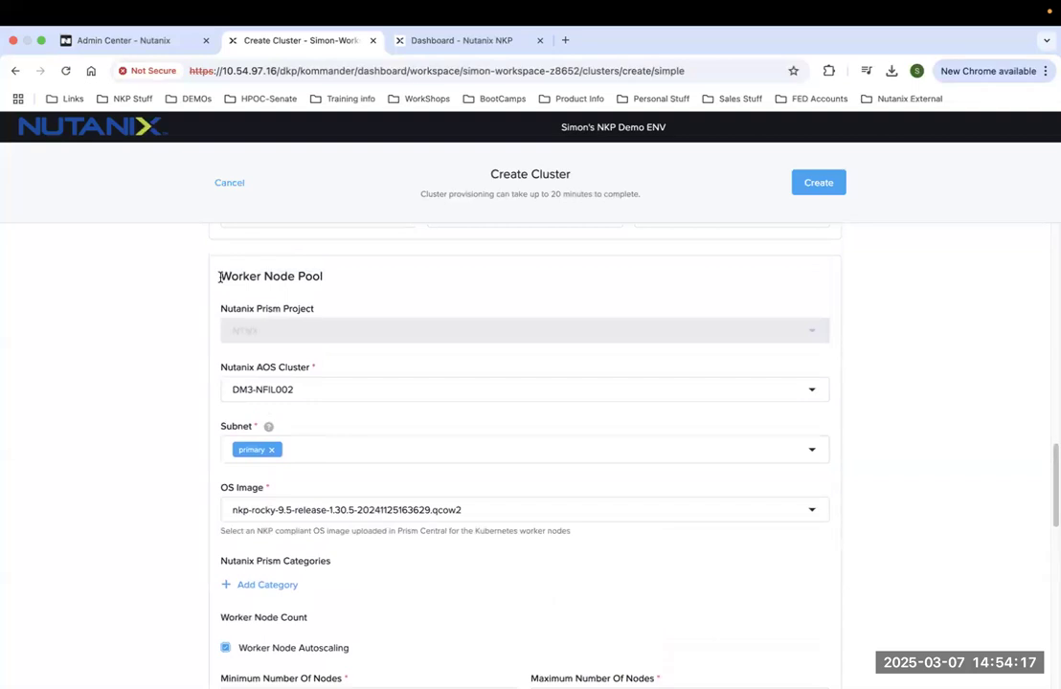
pyautogui.moveTo(219, 277); pyautogui.dragTo(258, 279)
pyautogui.scroll(-4, 301, 419)
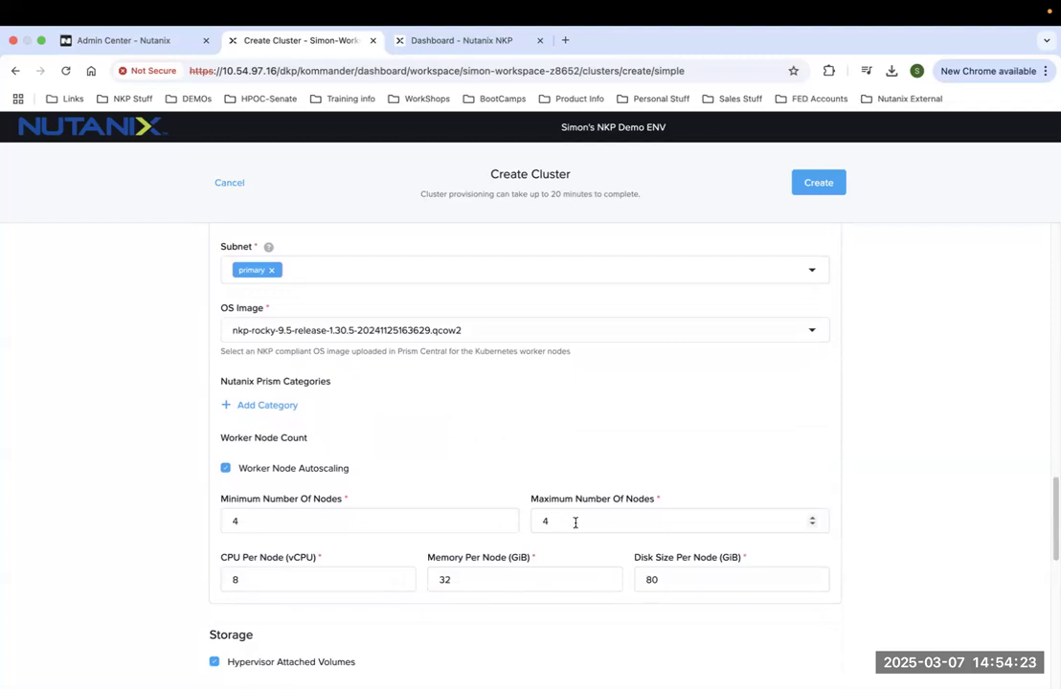
pyautogui.click(812, 519)
pyautogui.click(812, 519)
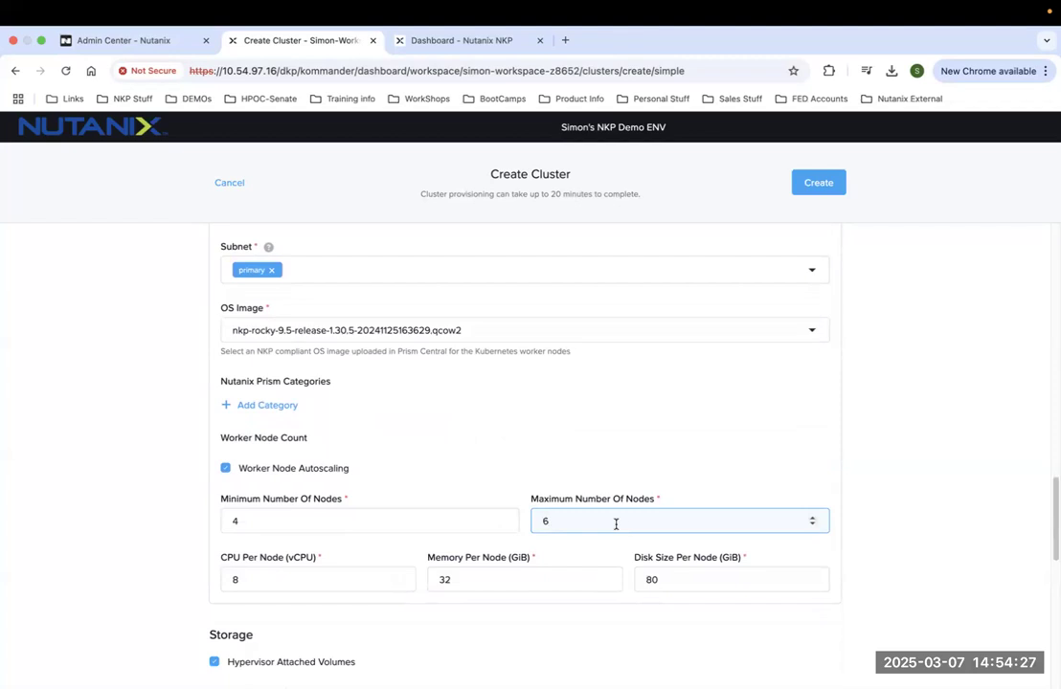
# Disable Worker Node Autoscaling and set the fixed worker node count to 4.
pyautogui.click(226, 468)
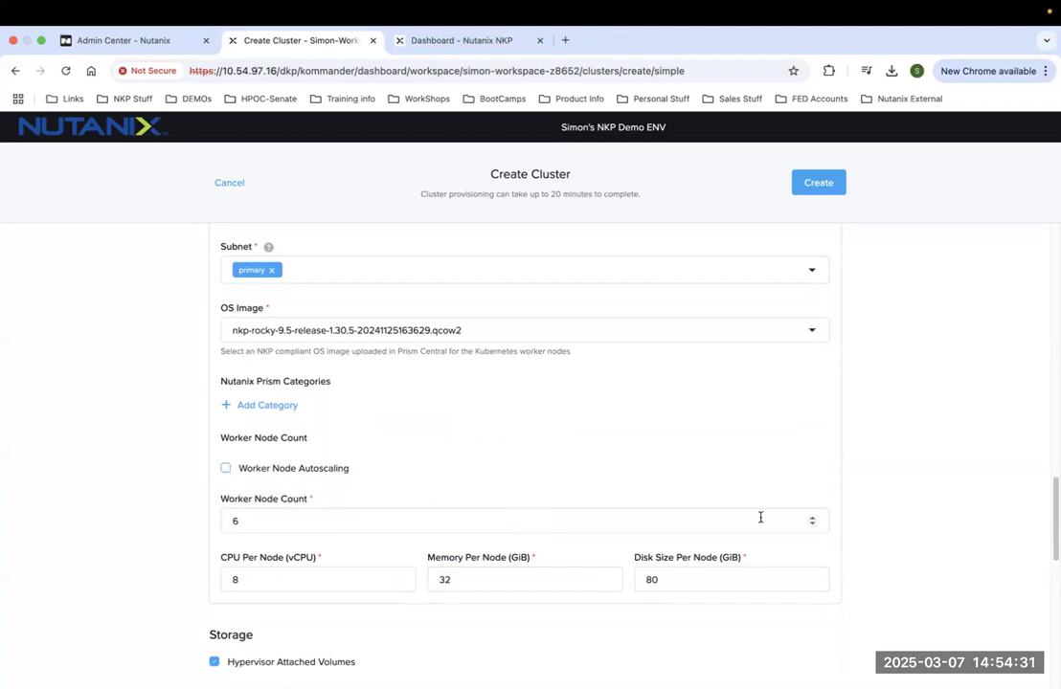
pyautogui.click(811, 526)
pyautogui.click(811, 526)
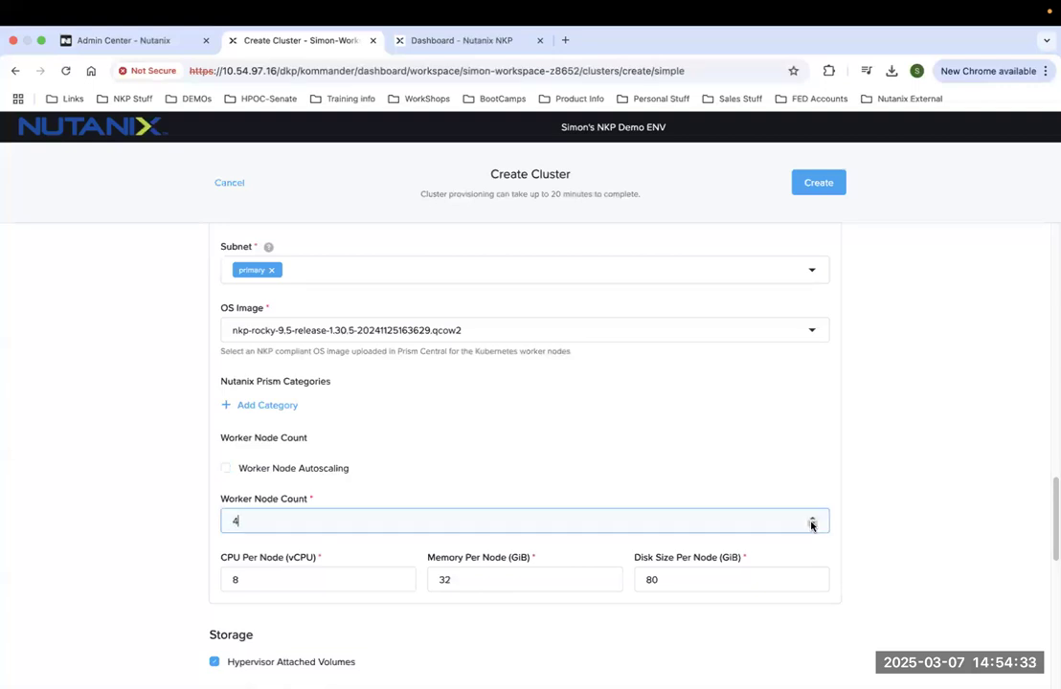
pyautogui.click(915, 517)
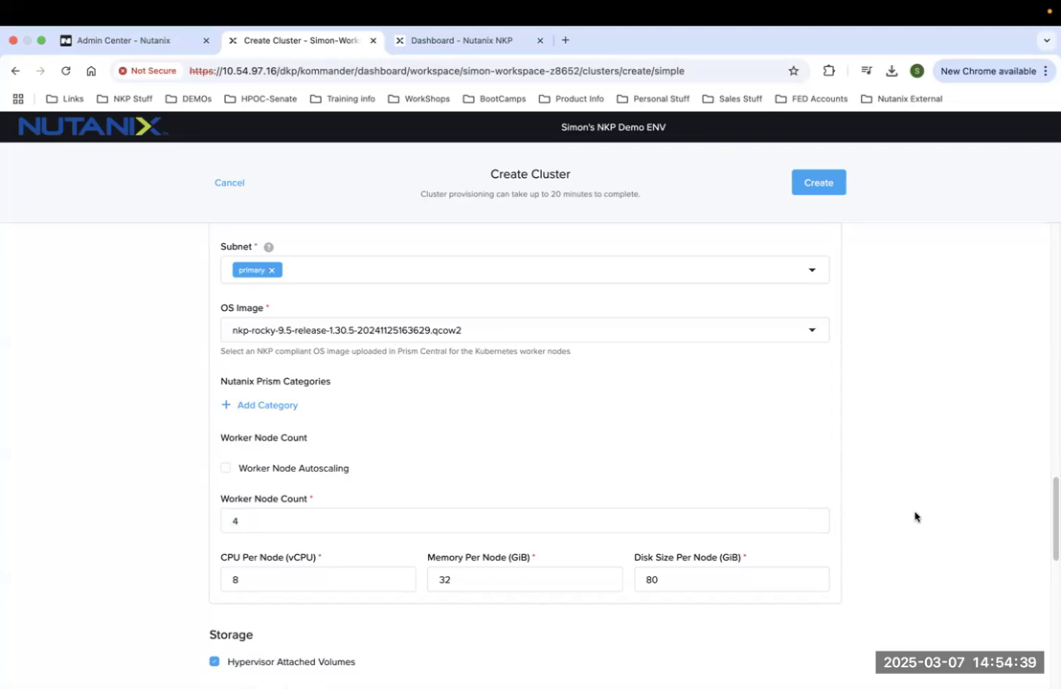
# Choose the default container as the Nutanix Storage Container for the cluster's storage.
pyautogui.scroll(-5, 914, 517)
pyautogui.scroll(-4, 915, 517)
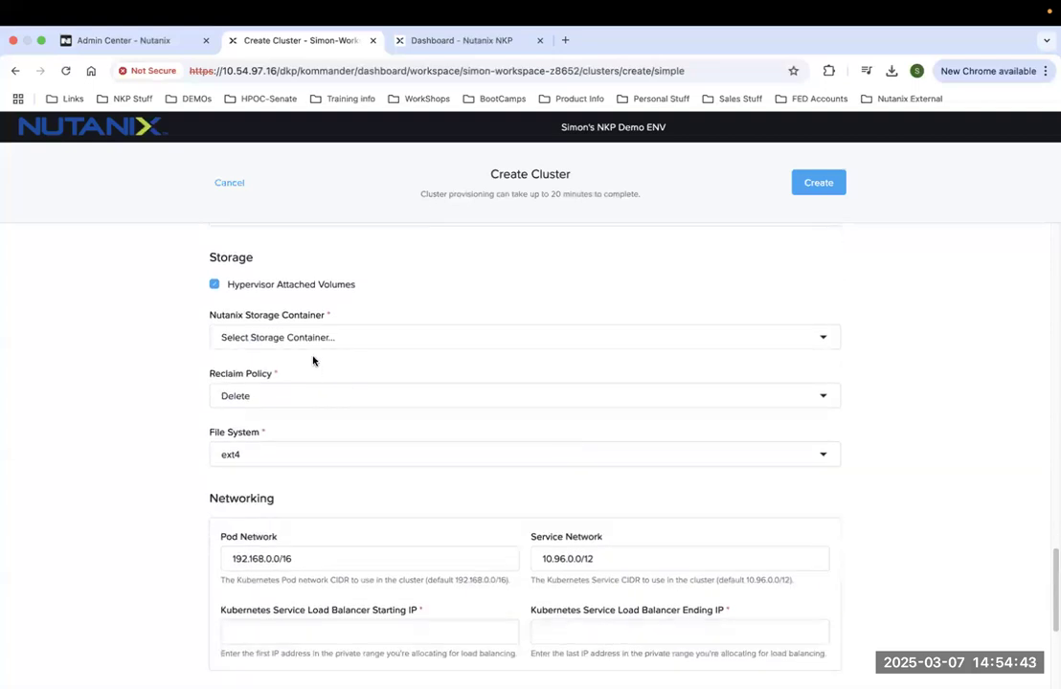
pyautogui.click(312, 337)
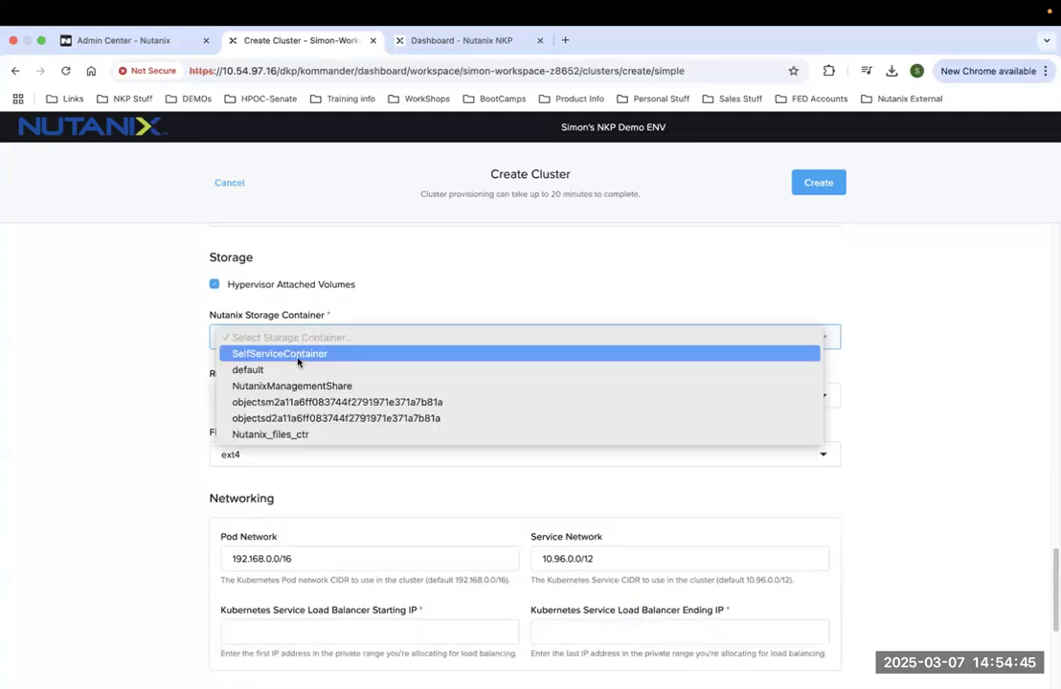
pyautogui.click(280, 368)
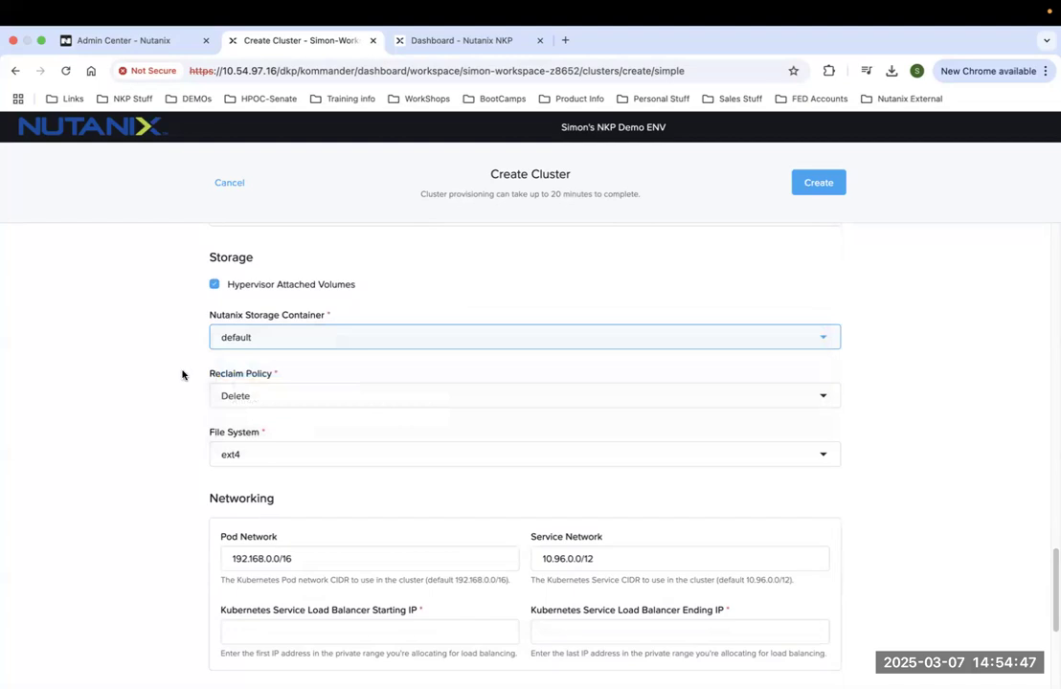
# Set both the starting and ending IP of the Kubernetes Service Load Balancer range to 10.54.97.22.
pyautogui.scroll(-4, 284, 502)
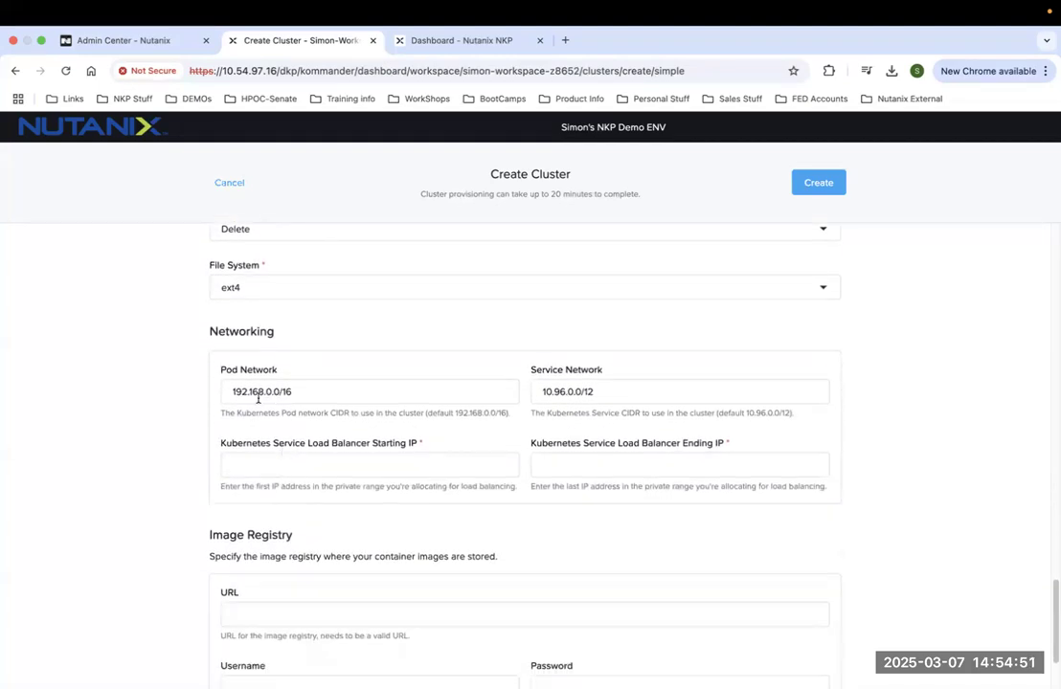
pyautogui.click(250, 462)
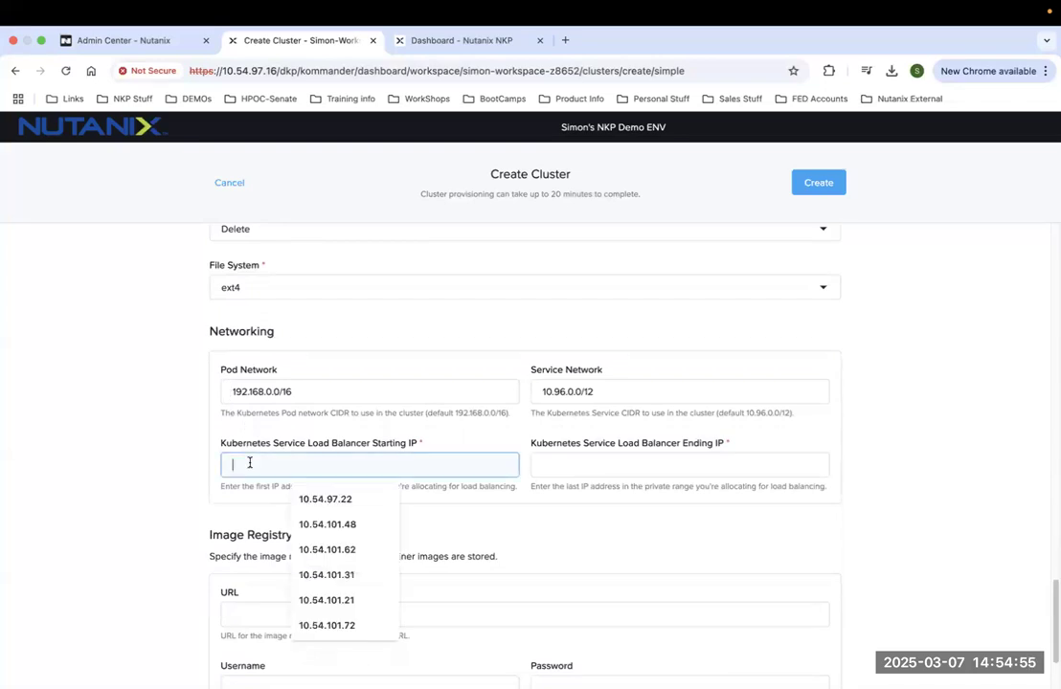
pyautogui.click(308, 499)
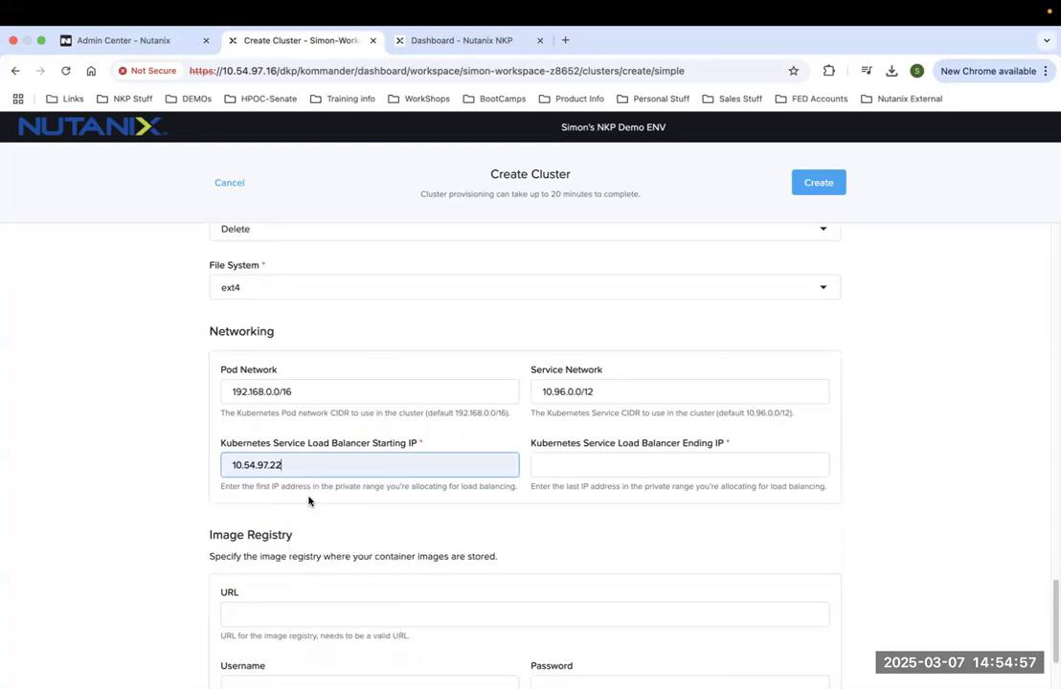
pyautogui.moveTo(285, 467); pyautogui.dragTo(192, 466)
pyautogui.hotkey('ctrl', 'c')
pyautogui.click(568, 466)
pyautogui.hotkey('ctrl', 'v')
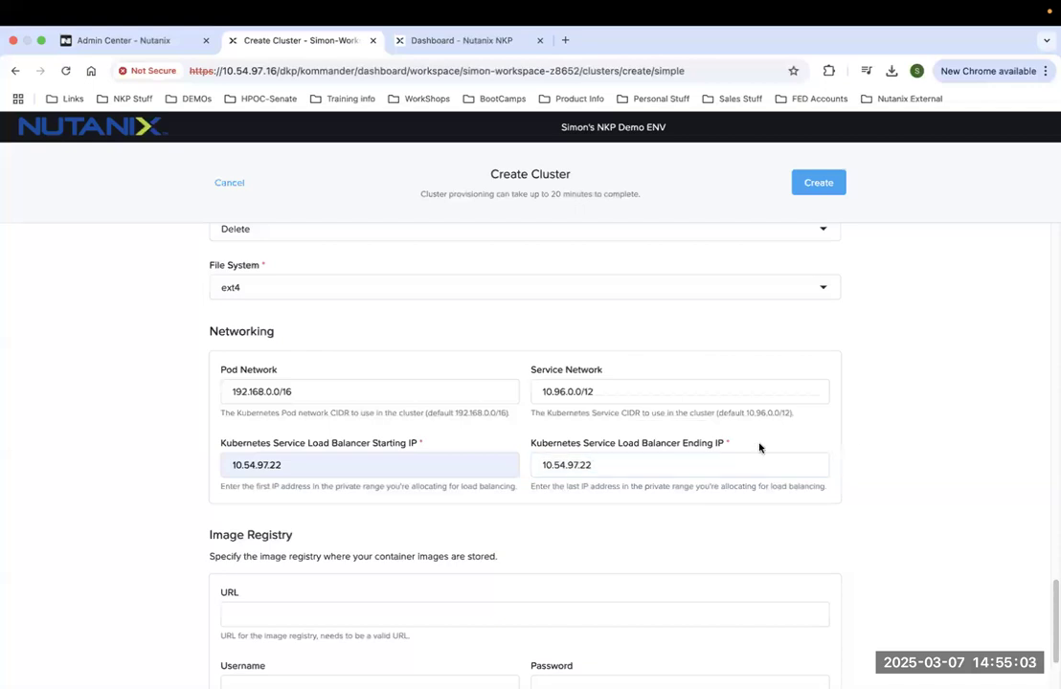
pyautogui.click(605, 464)
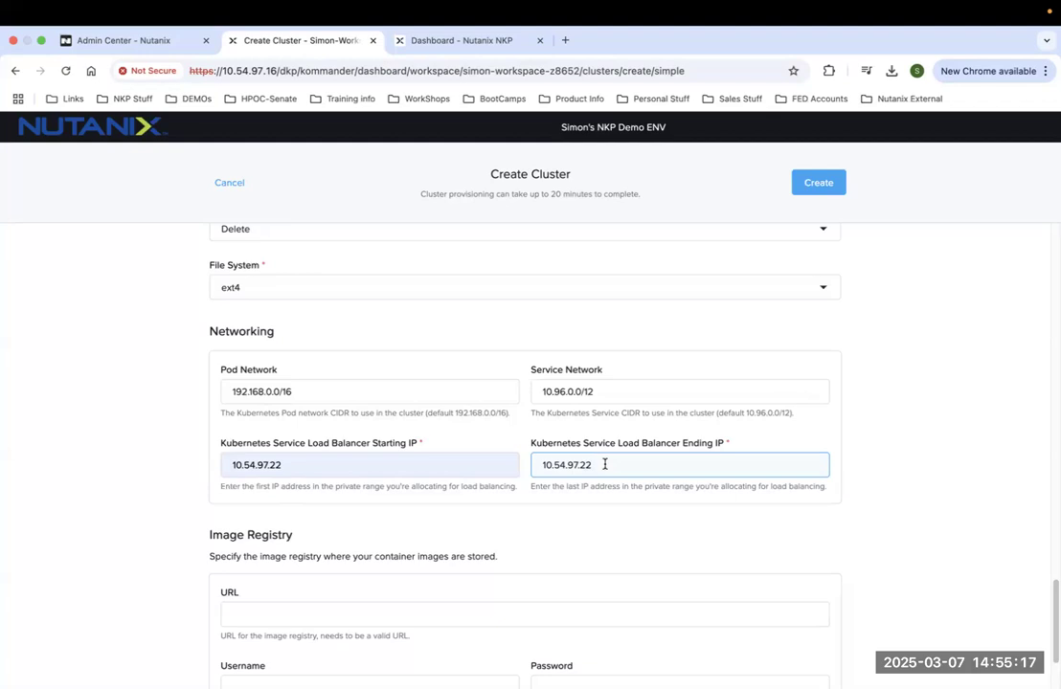
pyautogui.scroll(-3, 561, 540)
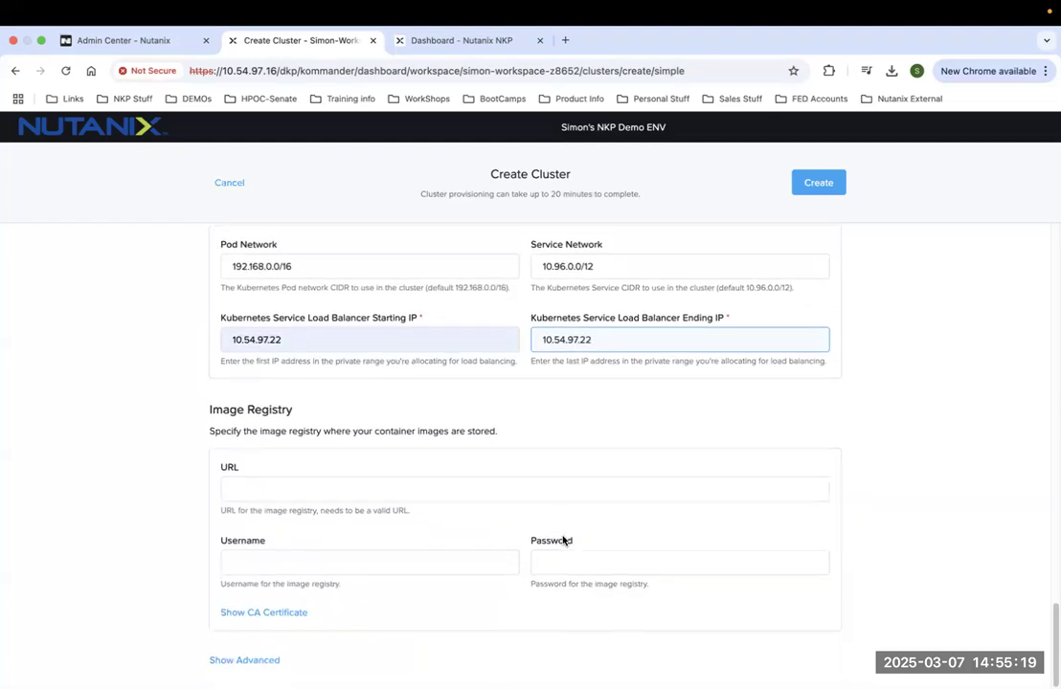
pyautogui.click(266, 662)
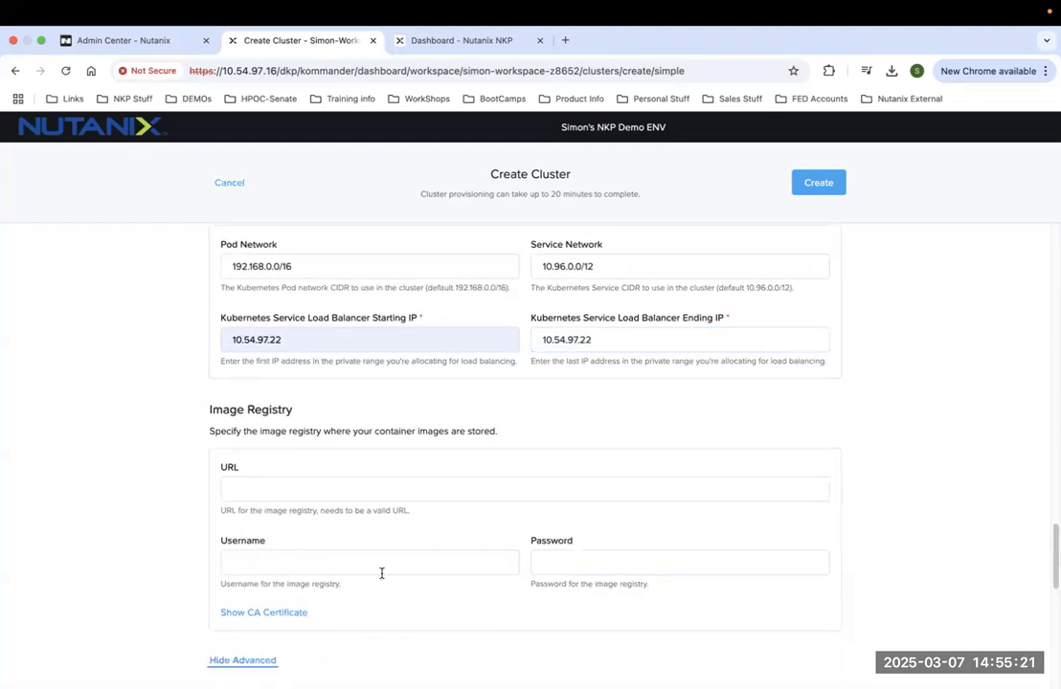
pyautogui.scroll(-5, 447, 547)
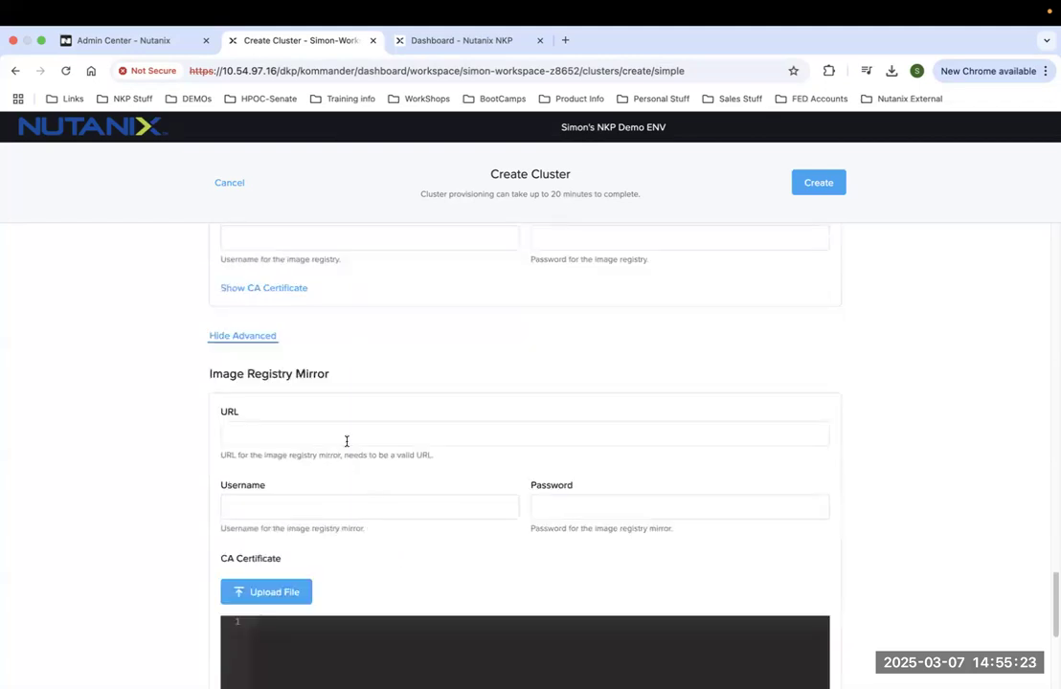
pyautogui.click(347, 436)
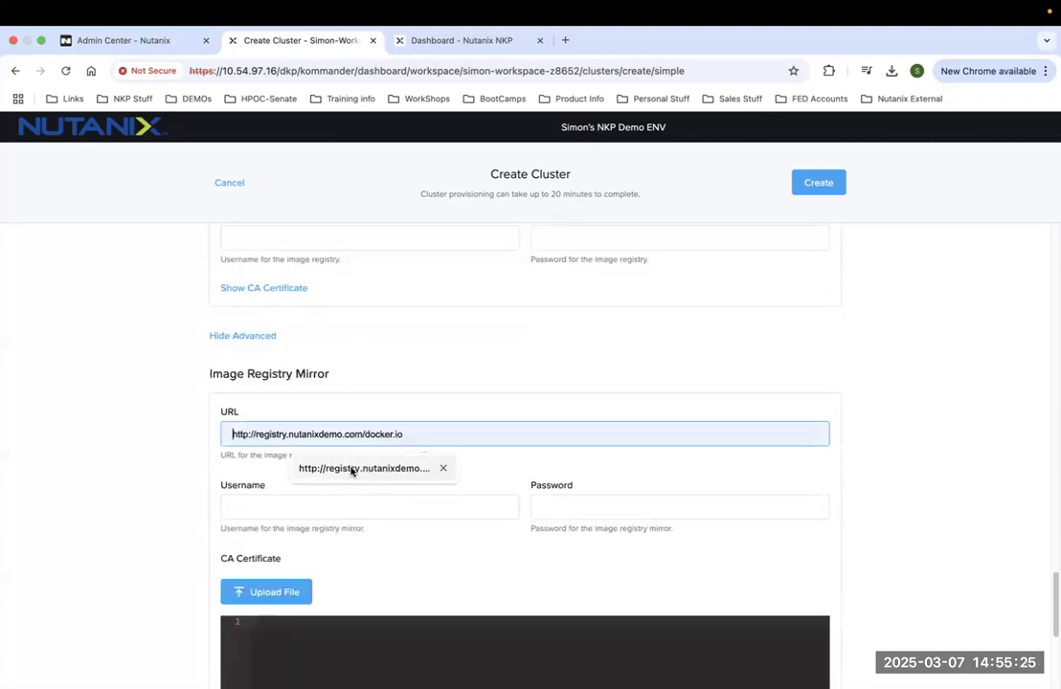
pyautogui.click(351, 468)
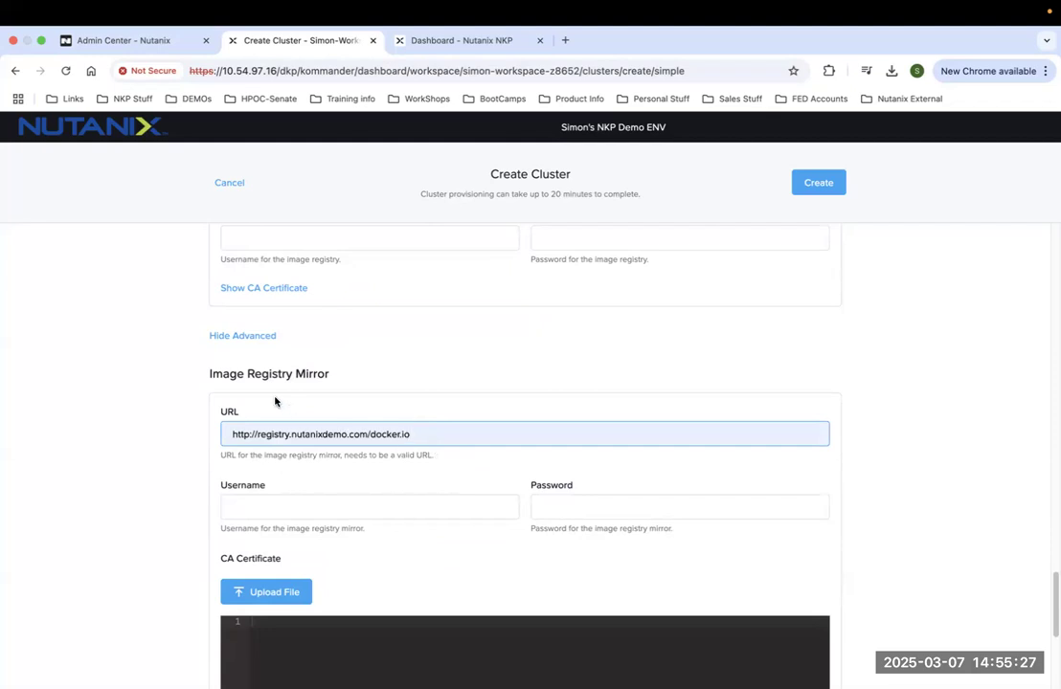
# Enter the saved username nutanix and the password for the image registry mirror.
pyautogui.click(277, 507)
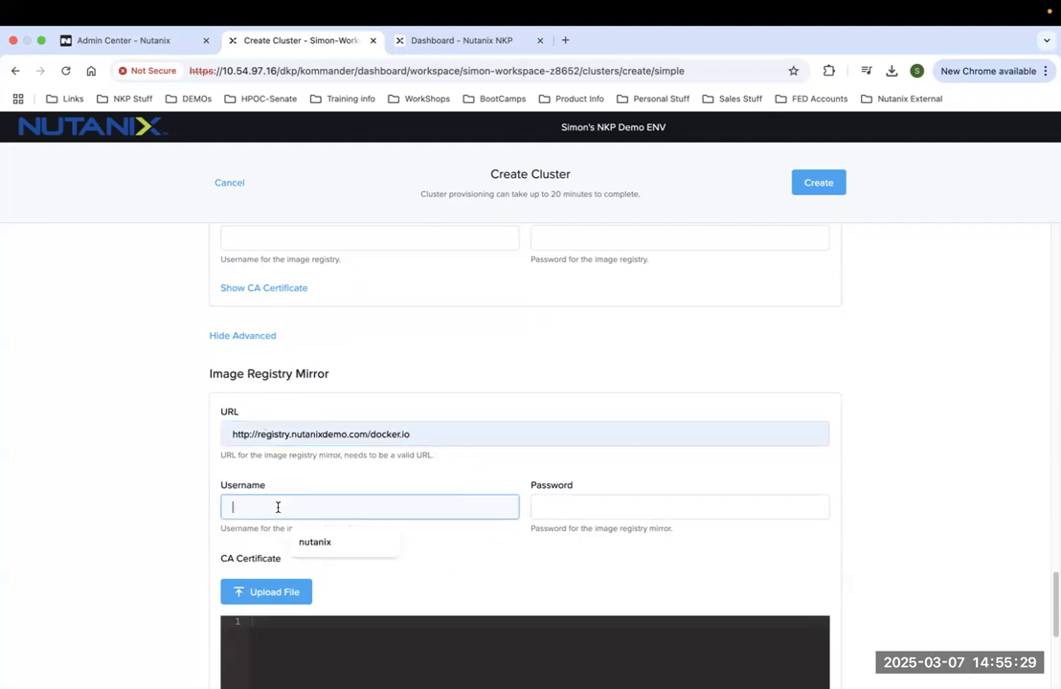
pyautogui.click(567, 507)
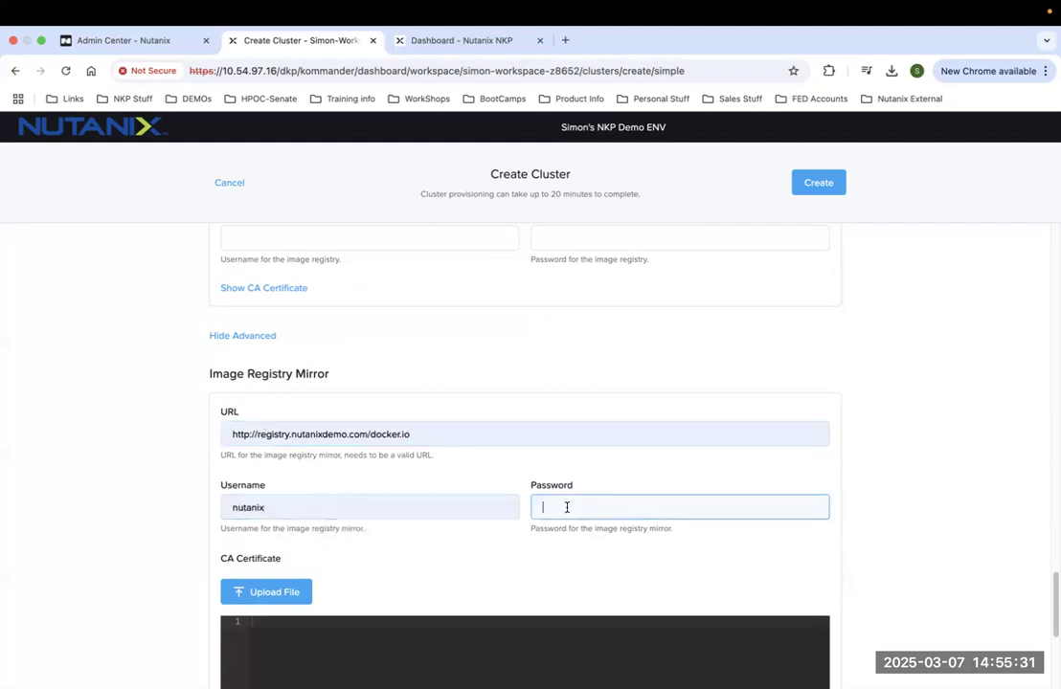
pyautogui.write('•••••')
pyautogui.scroll(-3, 454, 564)
pyautogui.scroll(-3, 449, 564)
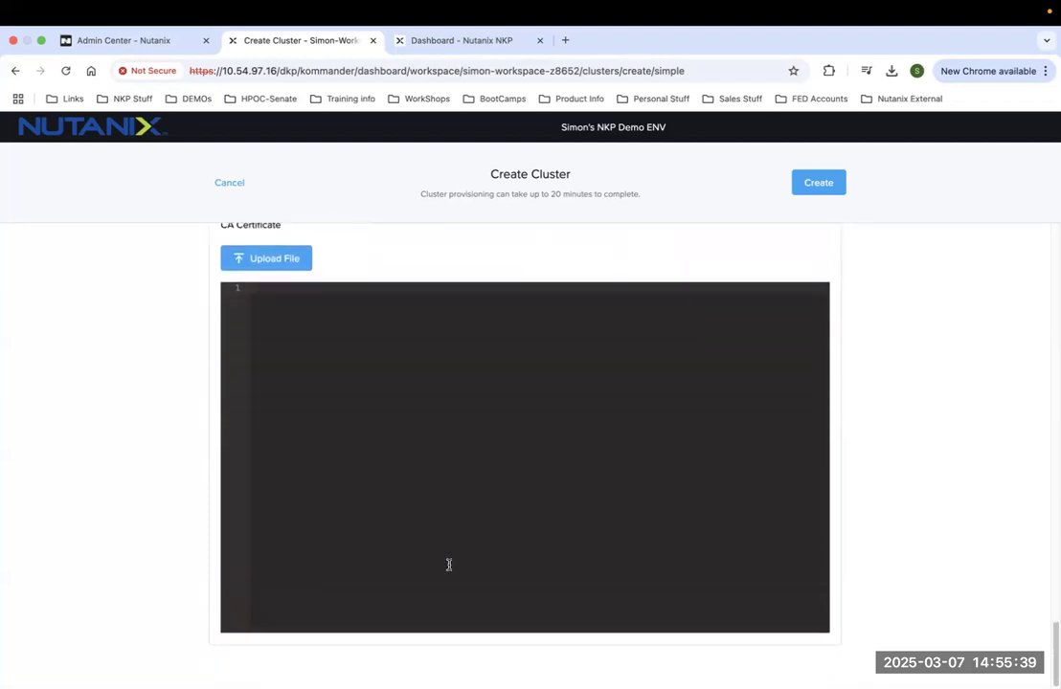
# Review the completed cluster form from the image registry back up to the SSH user fields and control plane settings.
pyautogui.scroll(4, 449, 564)
pyautogui.scroll(10, 450, 564)
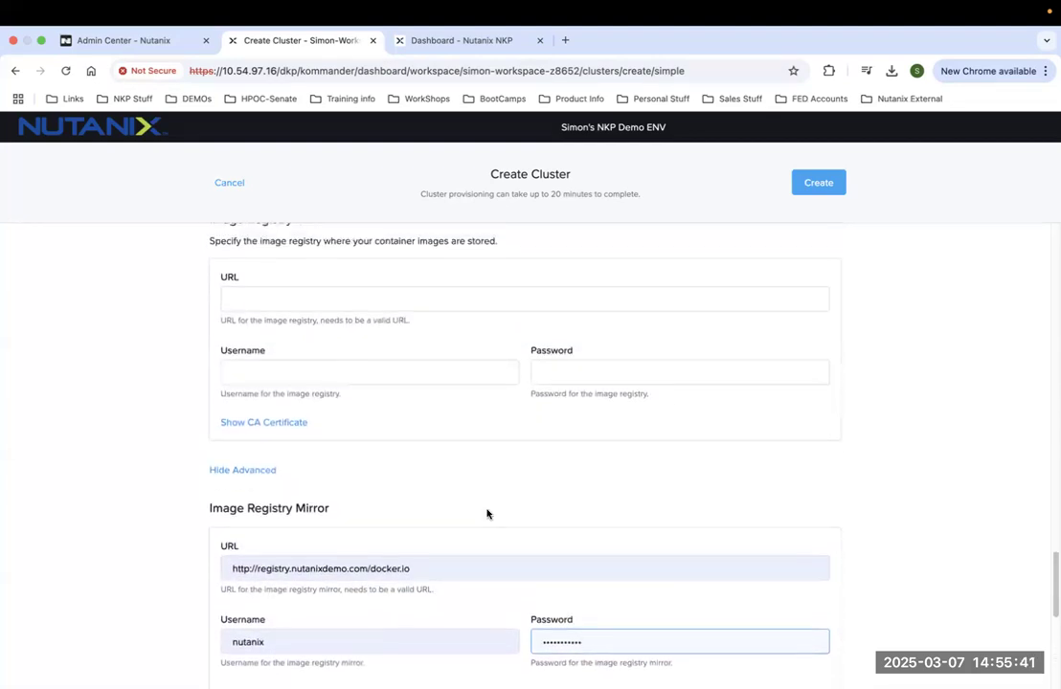
pyautogui.scroll(15, 494, 503)
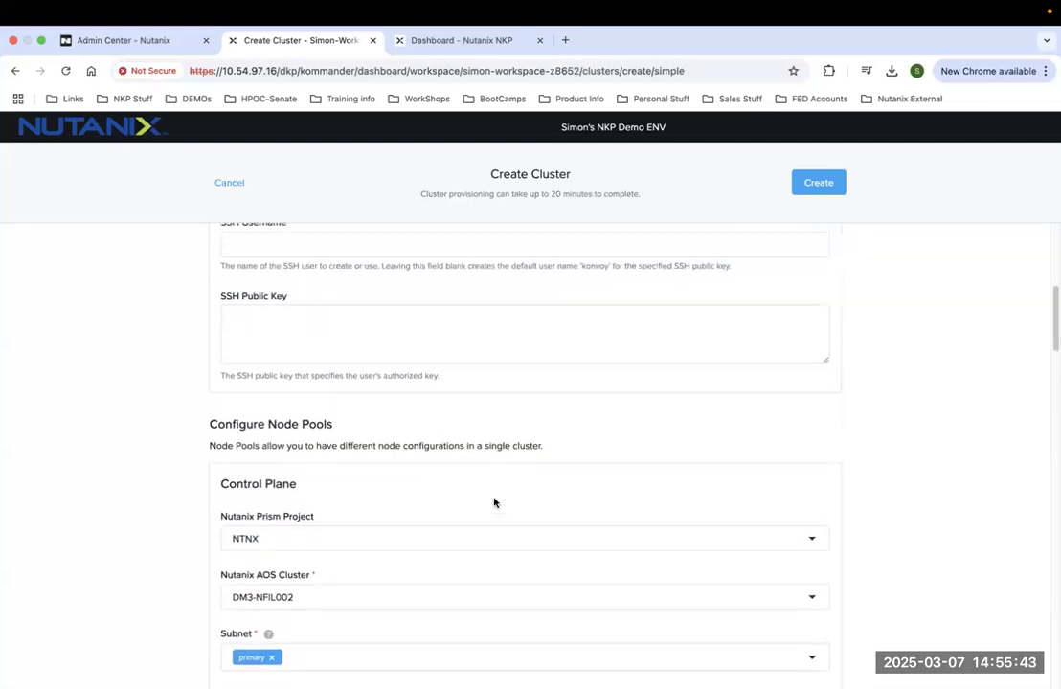
pyautogui.moveTo(220, 259); pyautogui.dragTo(337, 259)
pyautogui.moveTo(222, 316); pyautogui.dragTo(305, 315)
pyautogui.scroll(-1, 323, 419)
pyautogui.scroll(-5, 323, 419)
pyautogui.scroll(-2, 323, 419)
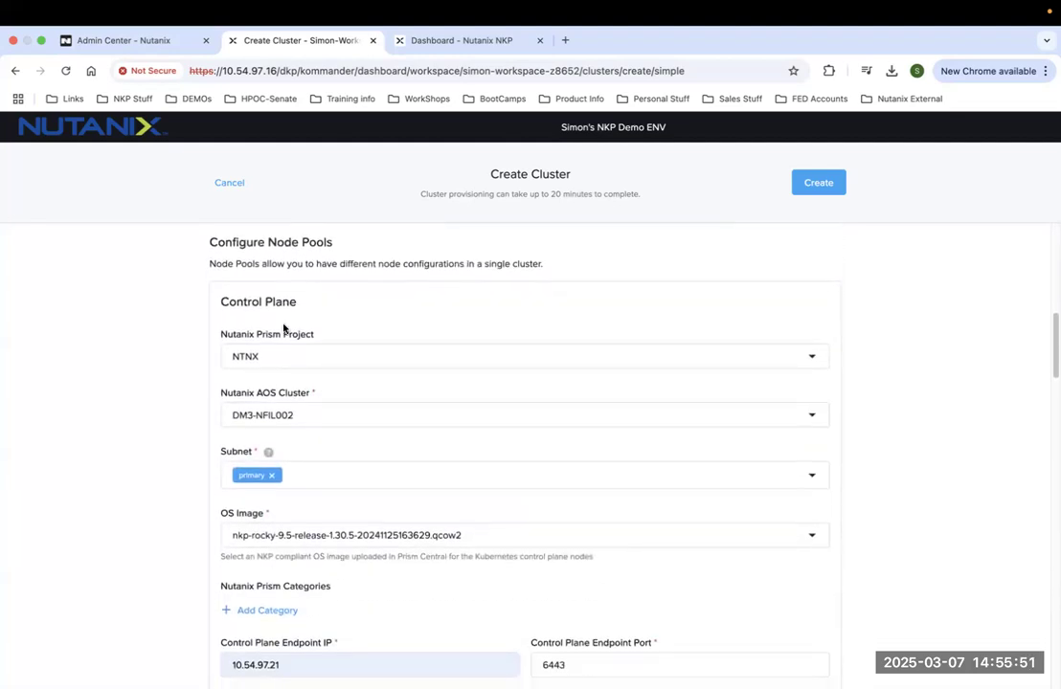
# Create the cluster after reviewing its control plane and worker node pool settings, and check its provisioning status.
pyautogui.scroll(-3, 304, 438)
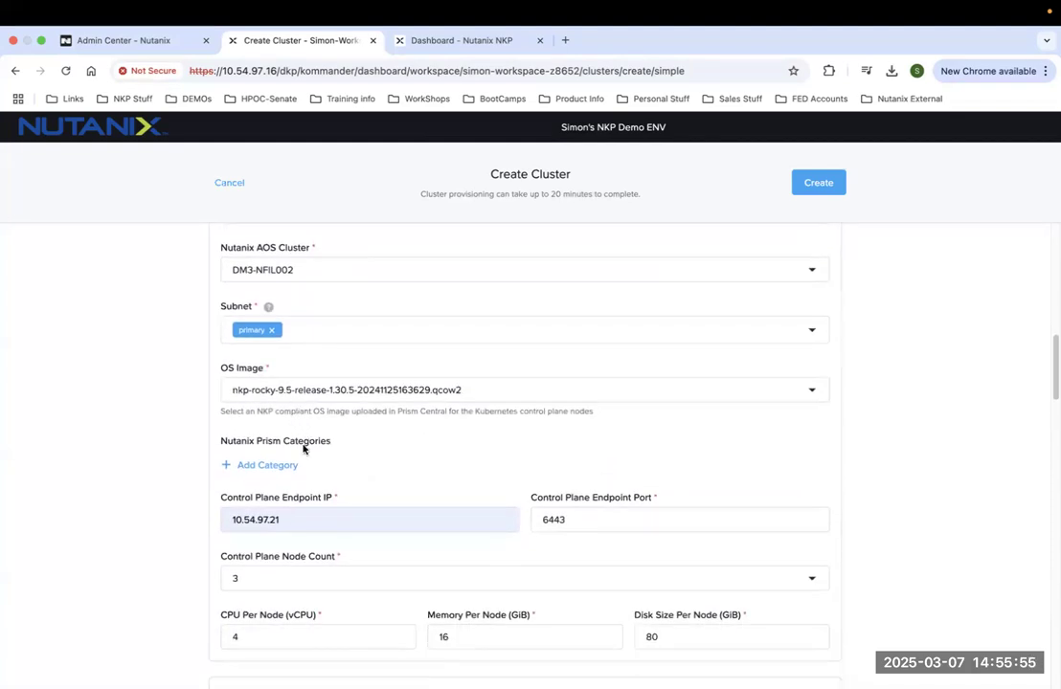
pyautogui.scroll(-3, 287, 457)
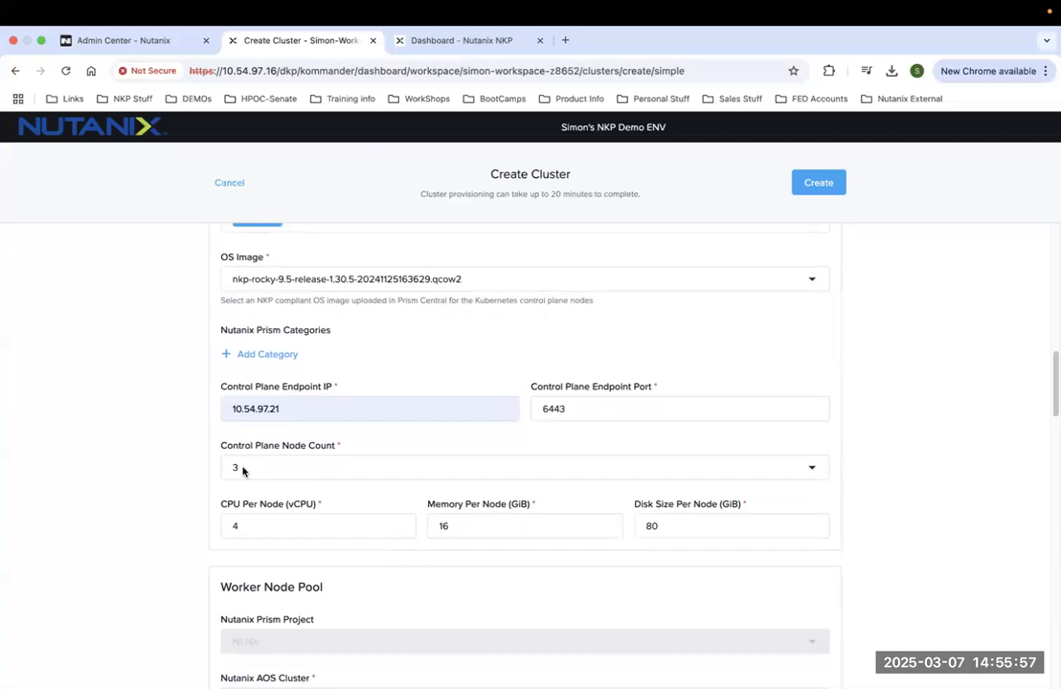
pyautogui.scroll(-8, 242, 470)
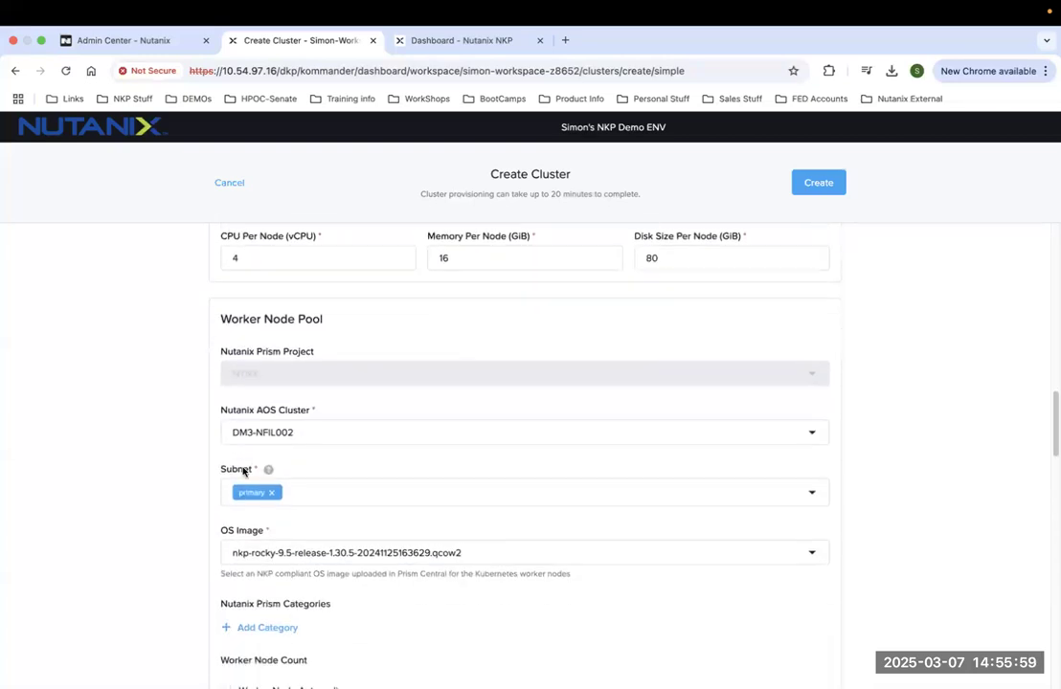
pyautogui.scroll(-3, 240, 472)
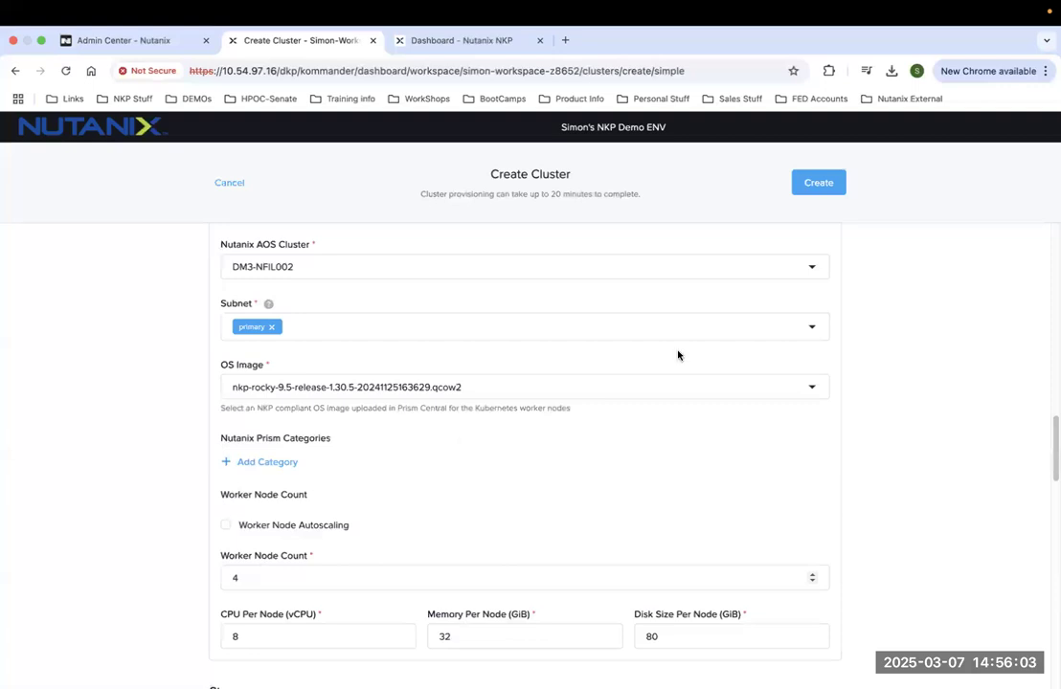
pyautogui.click(818, 184)
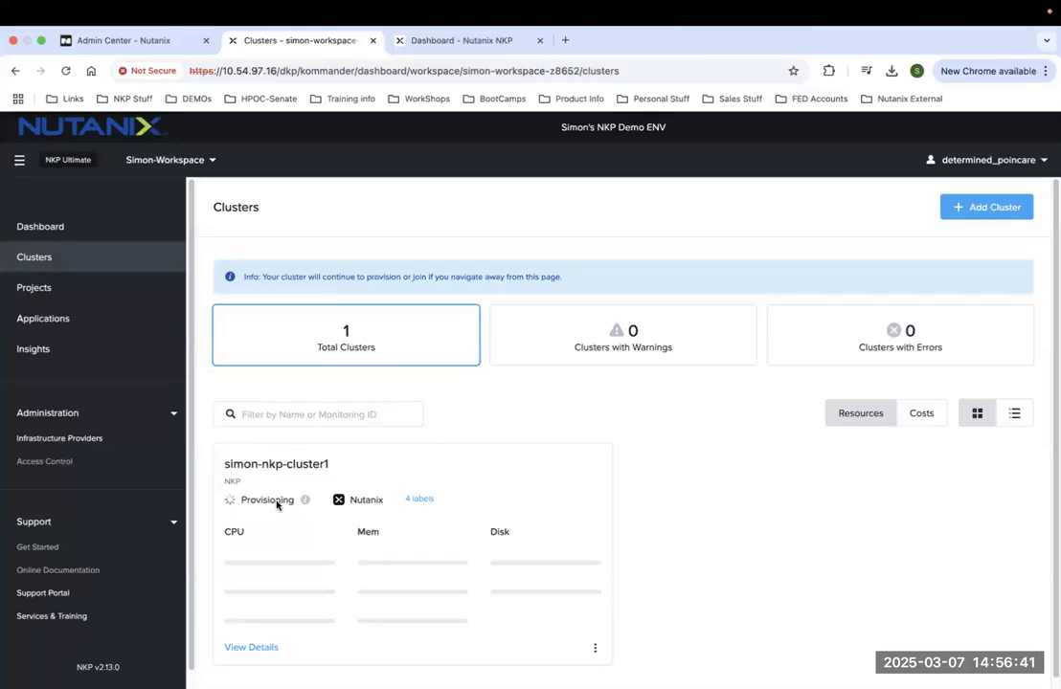
pyautogui.scroll(-1, 253, 501)
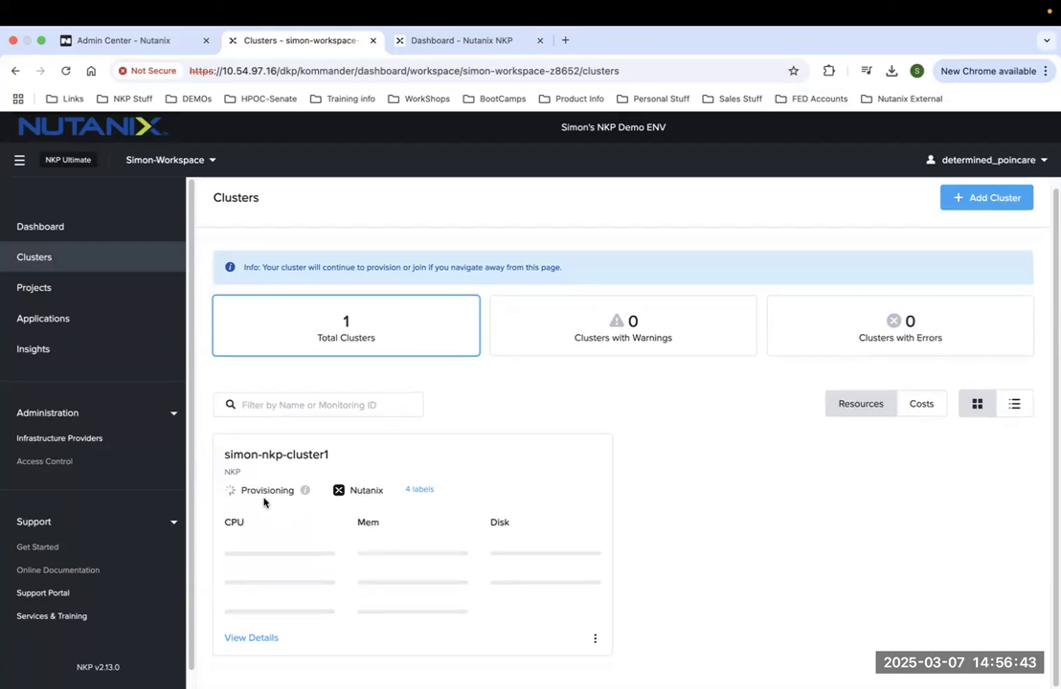
pyautogui.moveTo(293, 494); pyautogui.dragTo(239, 495)
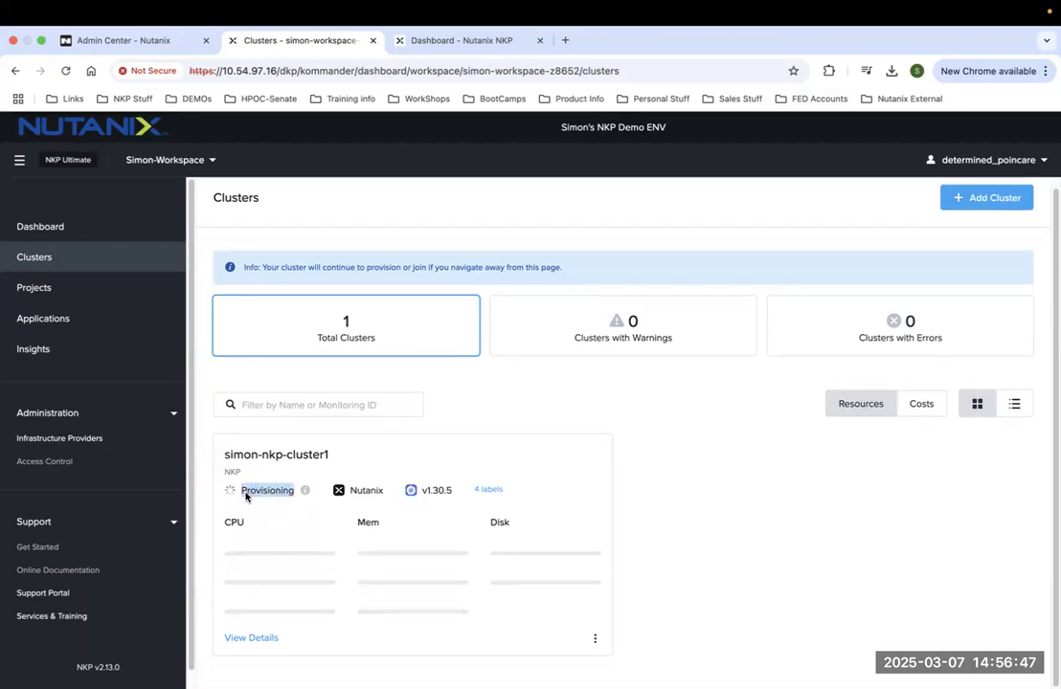
# Switch to the Default Workspace and open the details of the workload01 cluster.
pyautogui.click(171, 161)
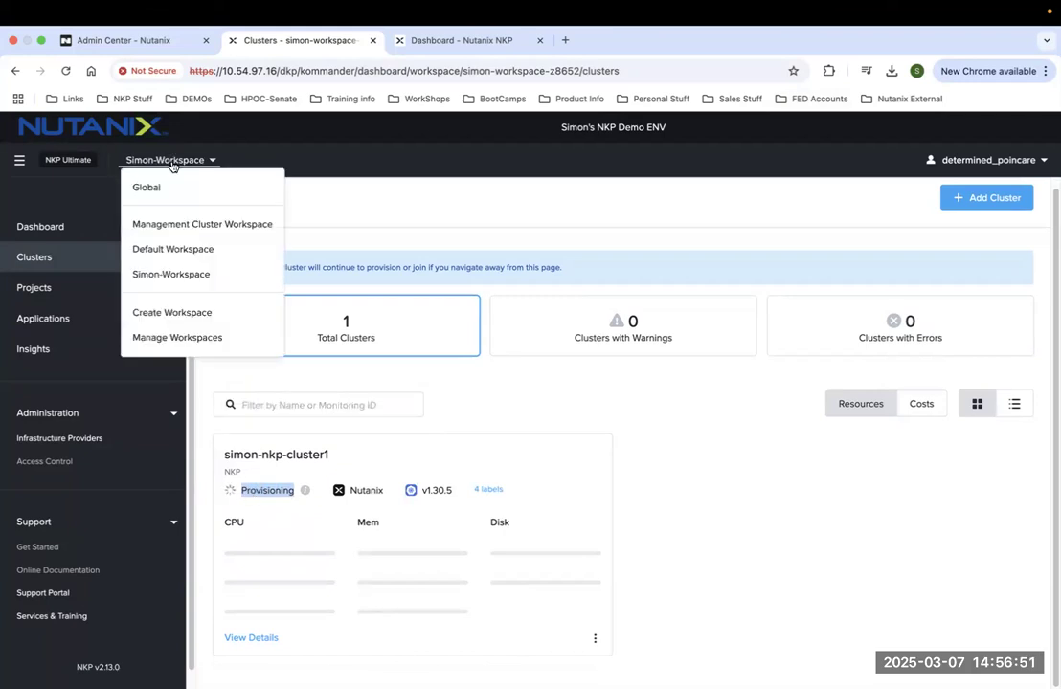
pyautogui.click(182, 248)
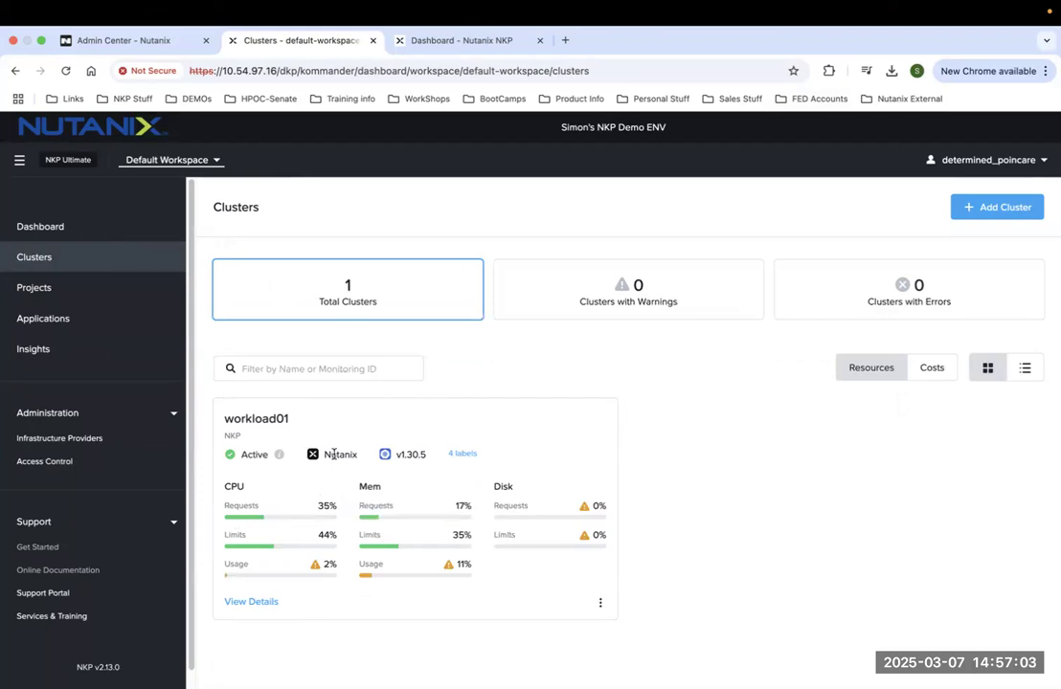
pyautogui.moveTo(331, 455); pyautogui.dragTo(343, 455)
pyautogui.click(250, 603)
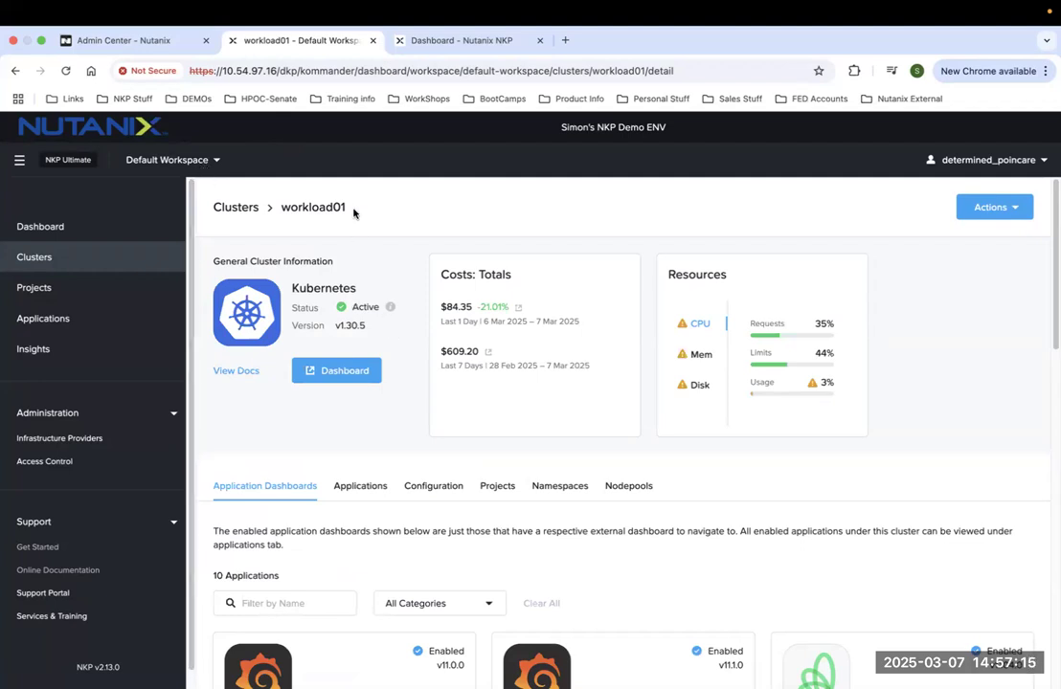
# Examine the workload01 cluster's workspace, cost totals and application dashboards.
pyautogui.moveTo(352, 211); pyautogui.dragTo(282, 208)
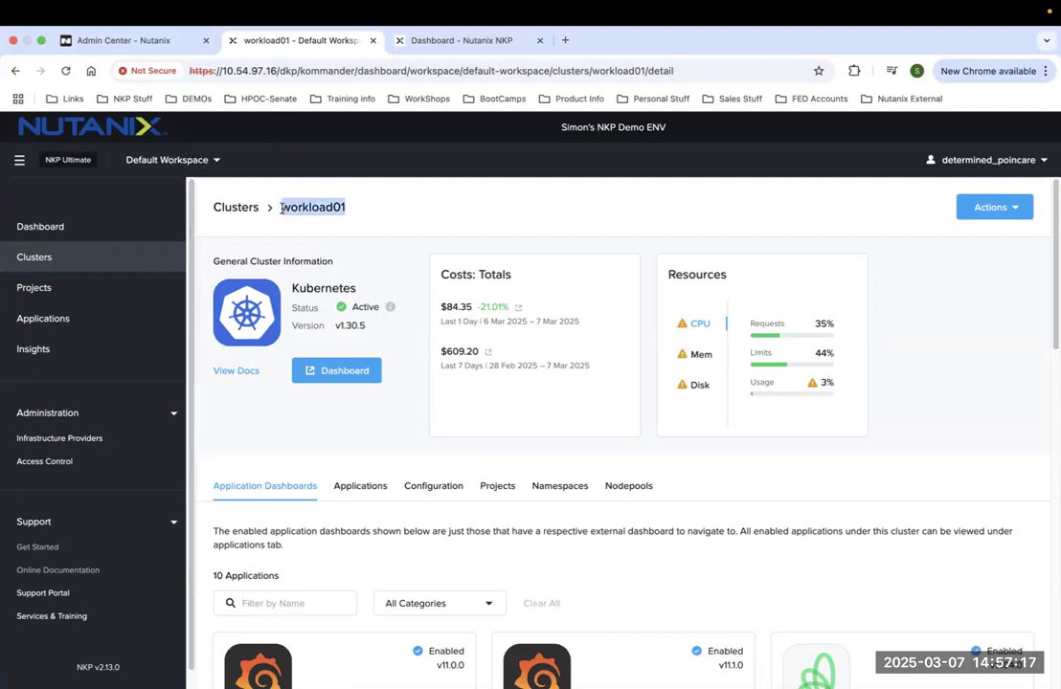
pyautogui.click(208, 163)
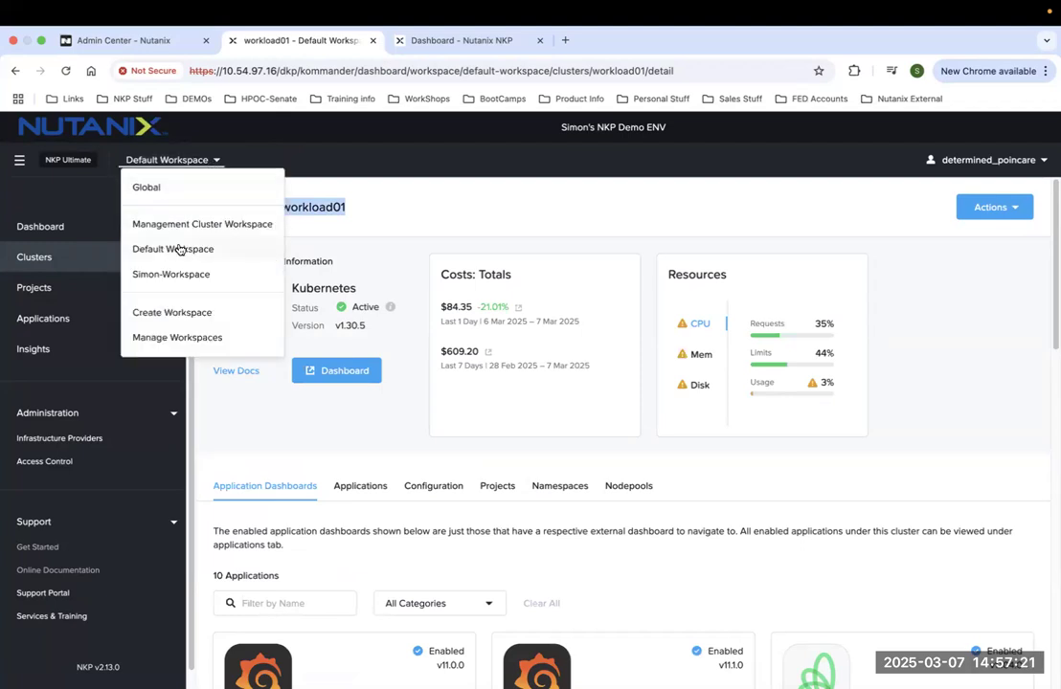
pyautogui.click(449, 199)
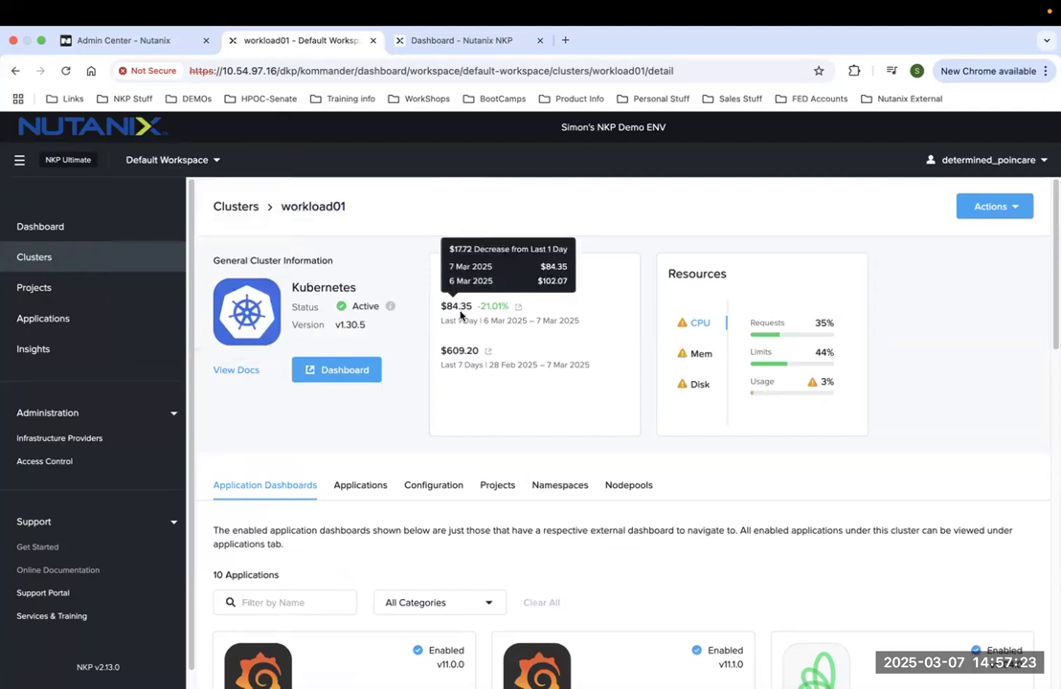
pyautogui.scroll(-5, 458, 316)
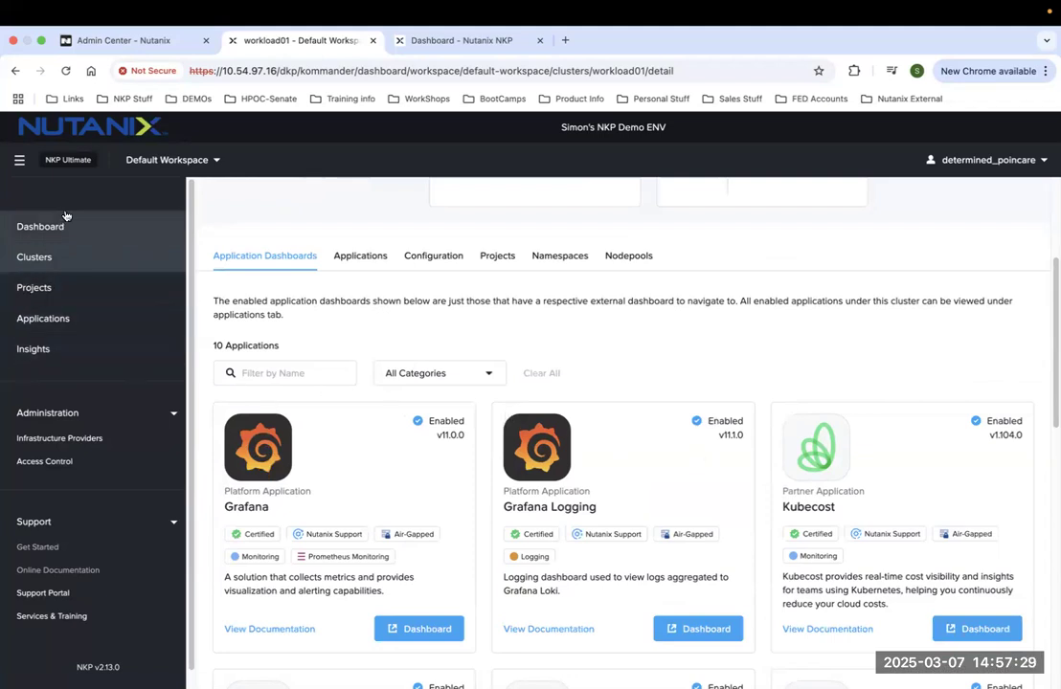
# Open the Default Workspace's applications and examine the enable option and support labels of Fluent Bit.
pyautogui.click(40, 319)
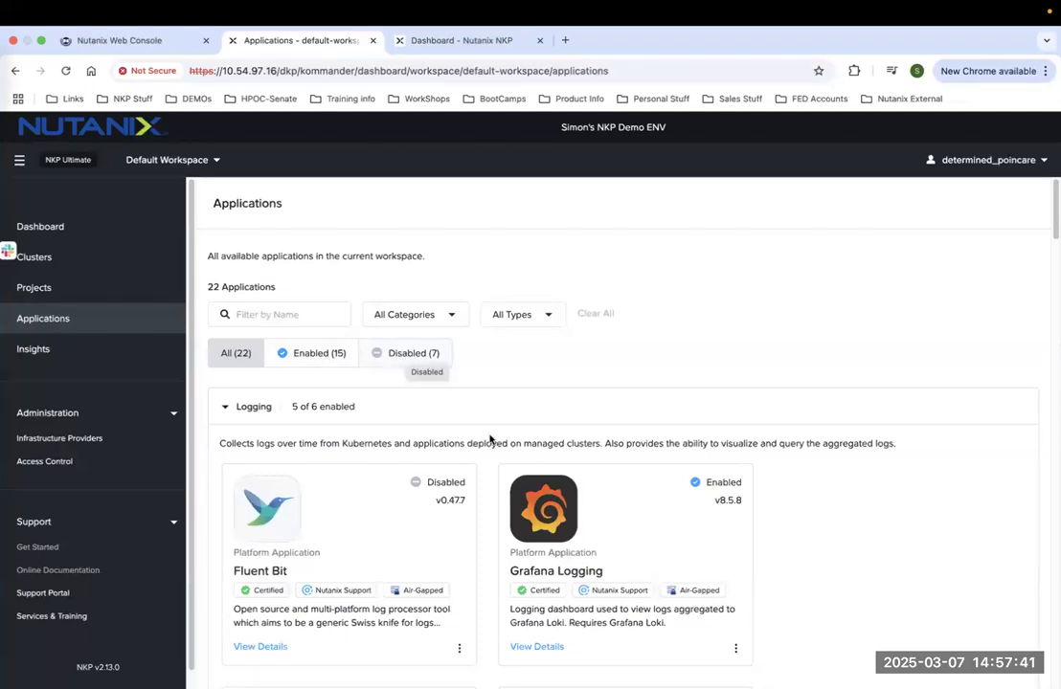
pyautogui.scroll(-1, 445, 472)
pyautogui.scroll(-2, 438, 518)
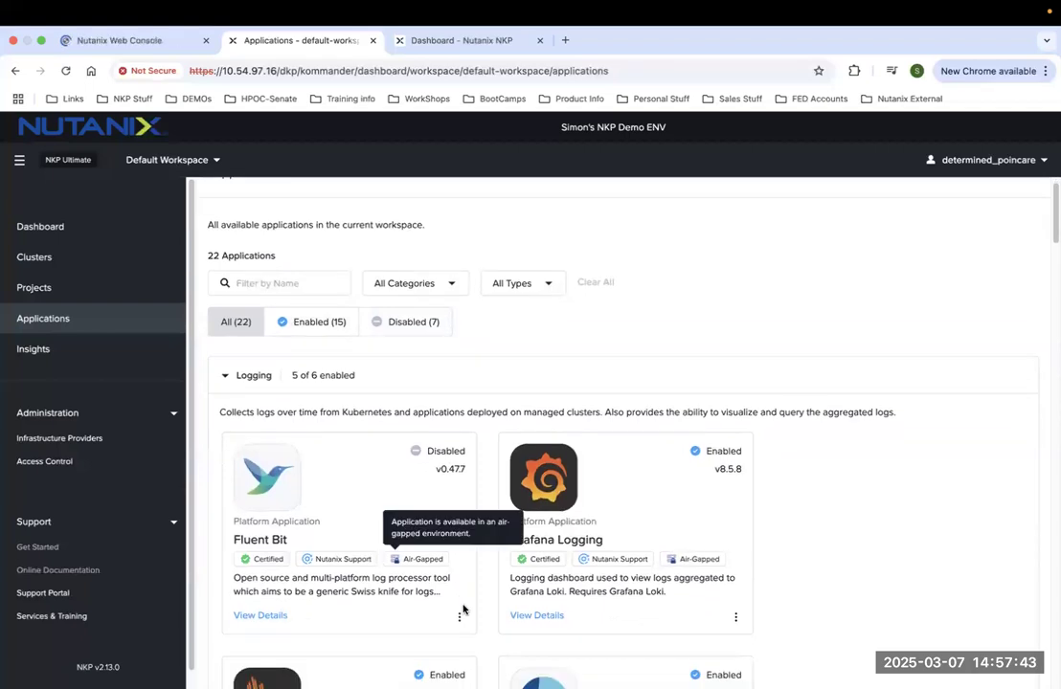
pyautogui.click(459, 618)
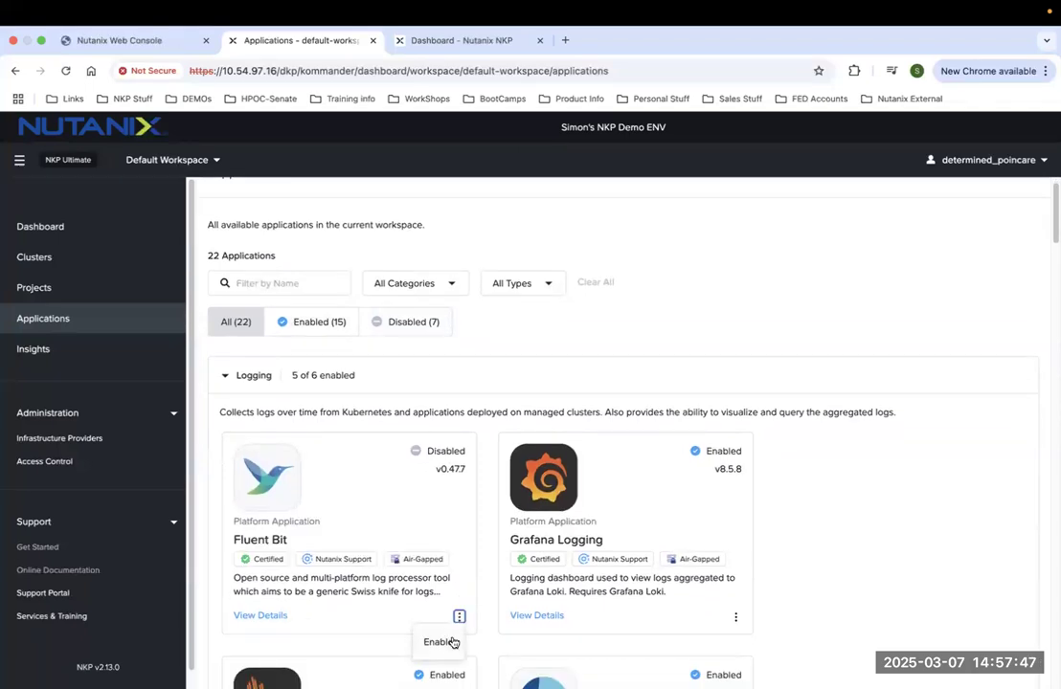
pyautogui.scroll(-1, 684, 316)
pyautogui.scroll(-5, 684, 316)
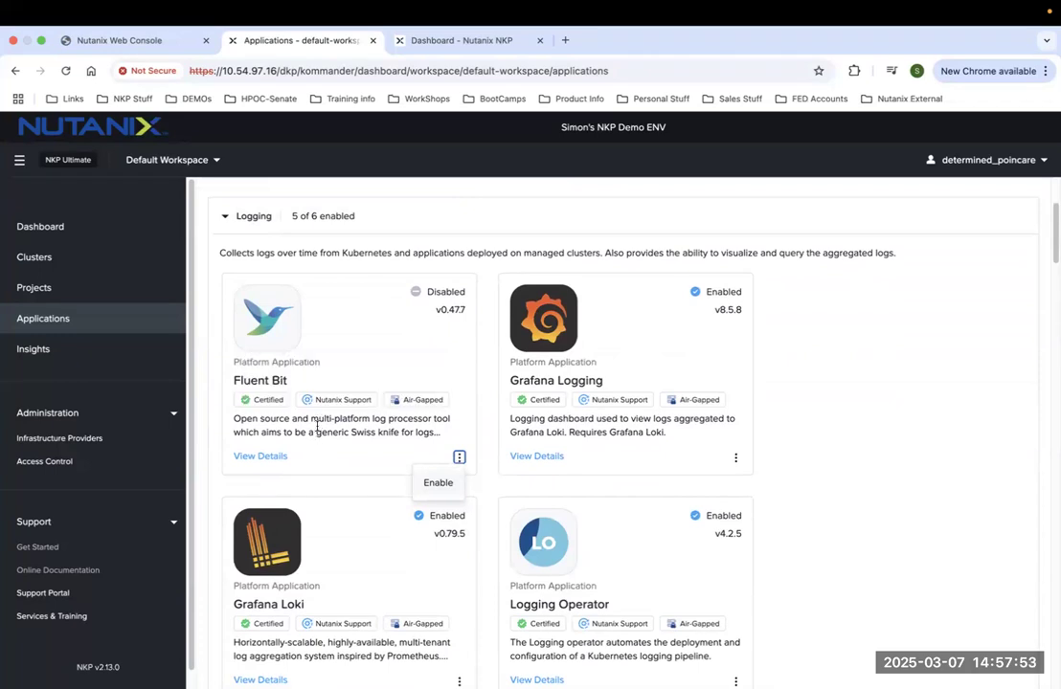
pyautogui.click(329, 350)
pyautogui.moveTo(329, 349); pyautogui.dragTo(362, 400)
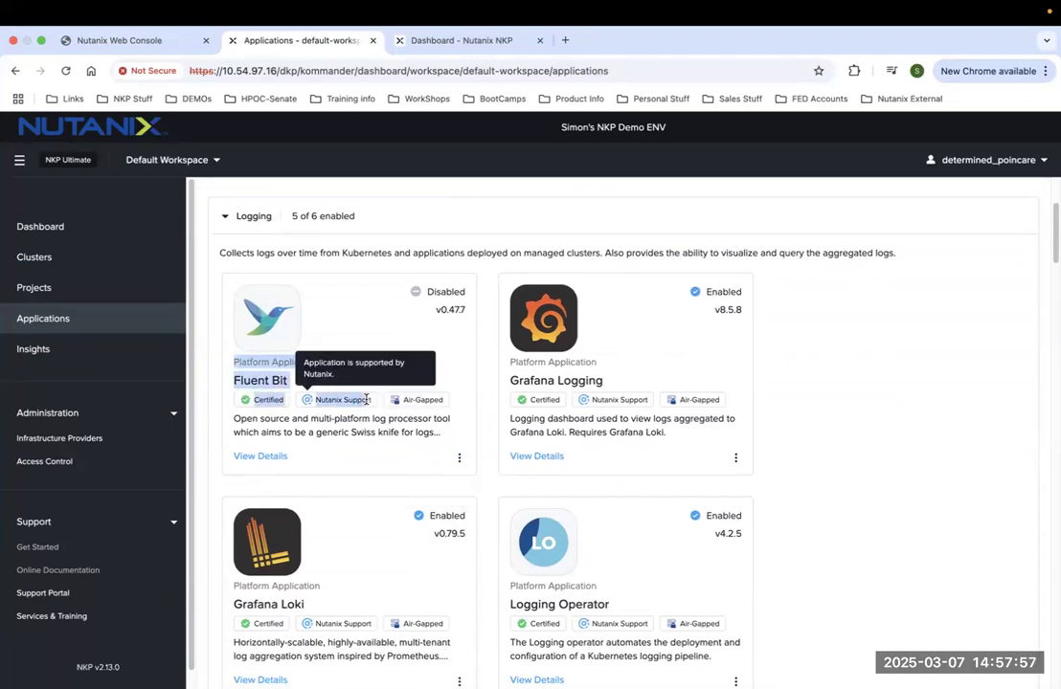
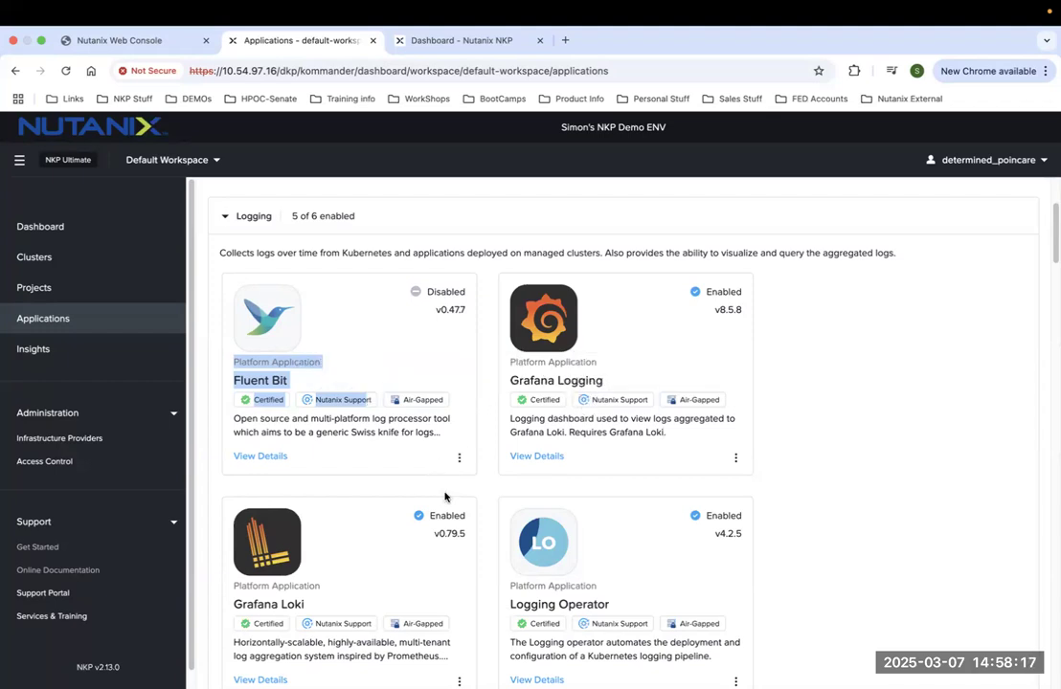
# Browse the workspace's remaining applications through the monitoring, security and backup categories.
pyautogui.scroll(-3, 445, 495)
pyautogui.scroll(-15, 445, 495)
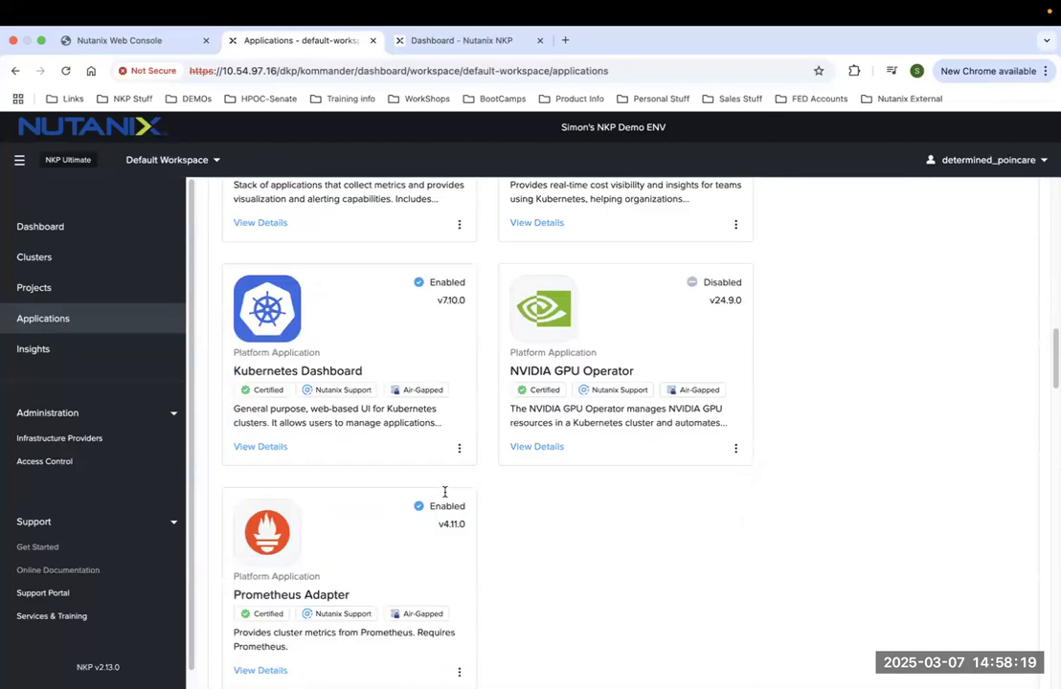
pyautogui.scroll(-5, 445, 496)
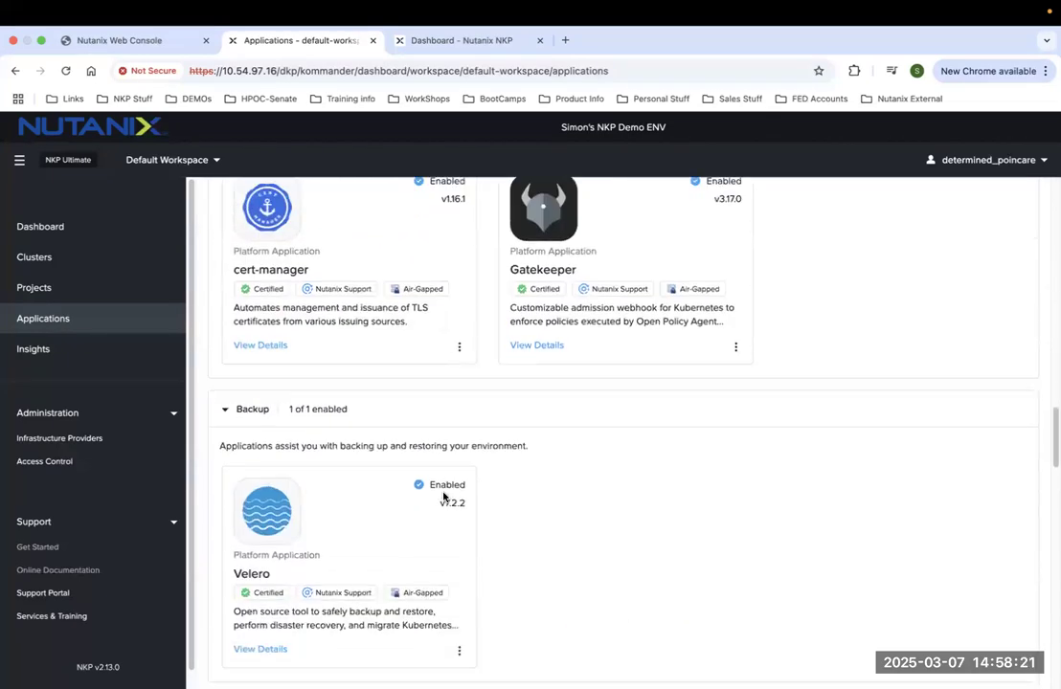
pyautogui.scroll(10, 443, 497)
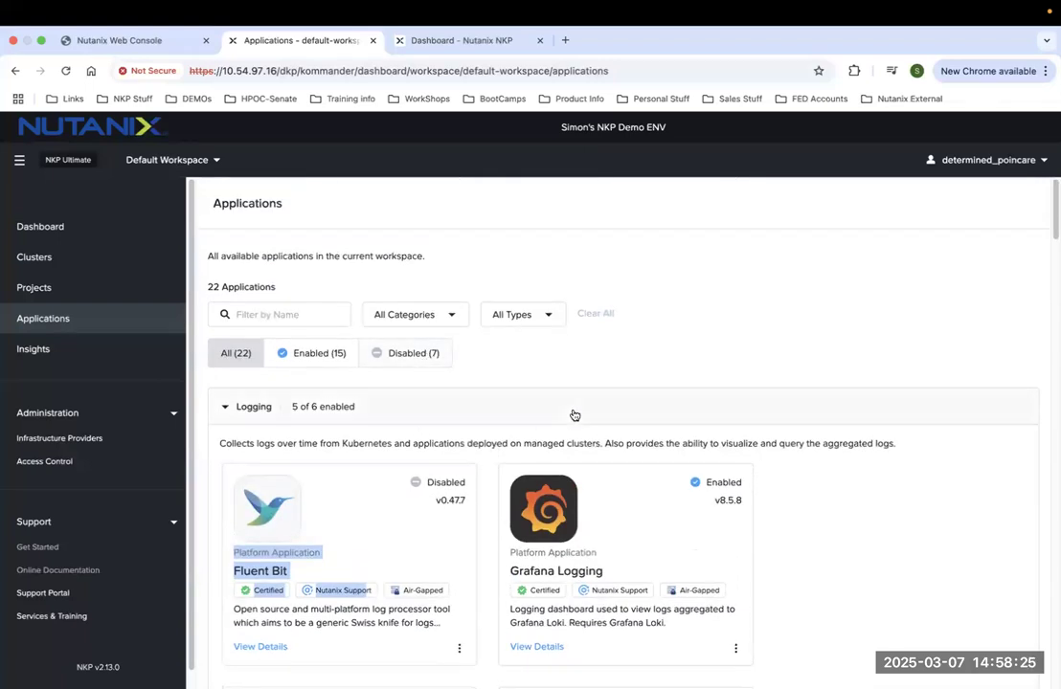
# Look through the application categories, filter the applications by the Custom type, and reset the filter to All Types.
pyautogui.click(454, 317)
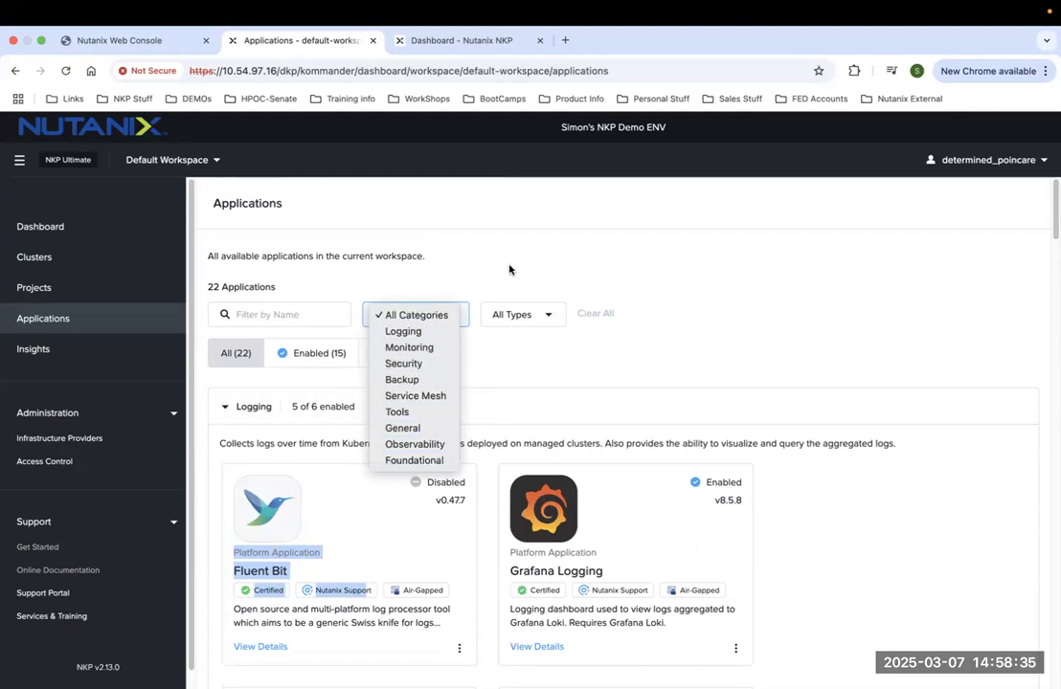
pyautogui.click(416, 315)
pyautogui.click(528, 317)
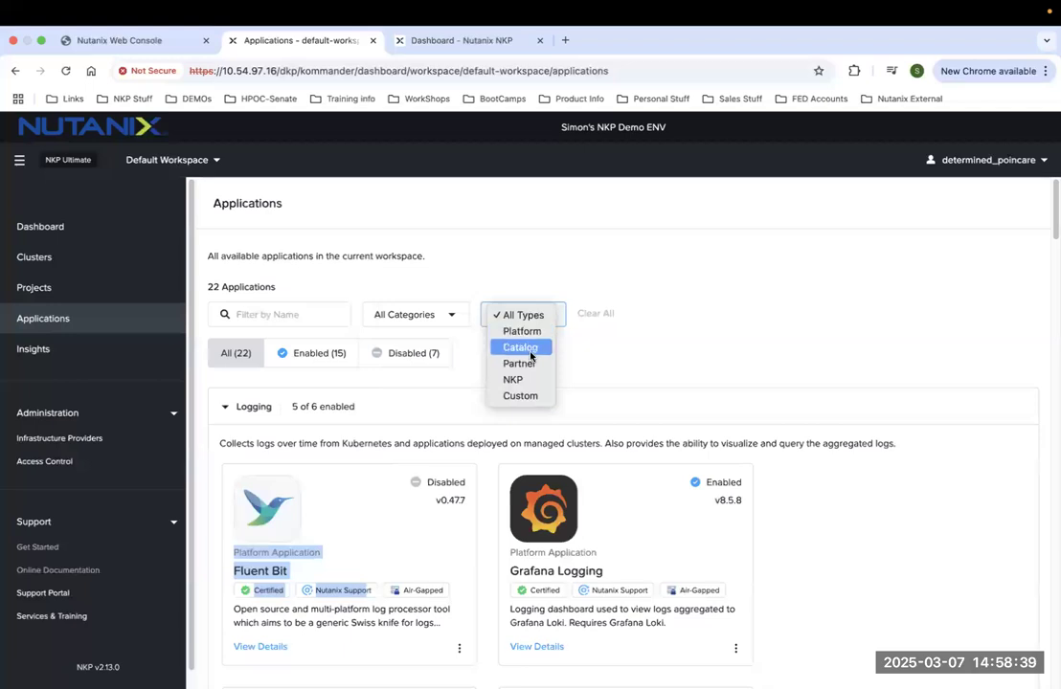
pyautogui.click(521, 396)
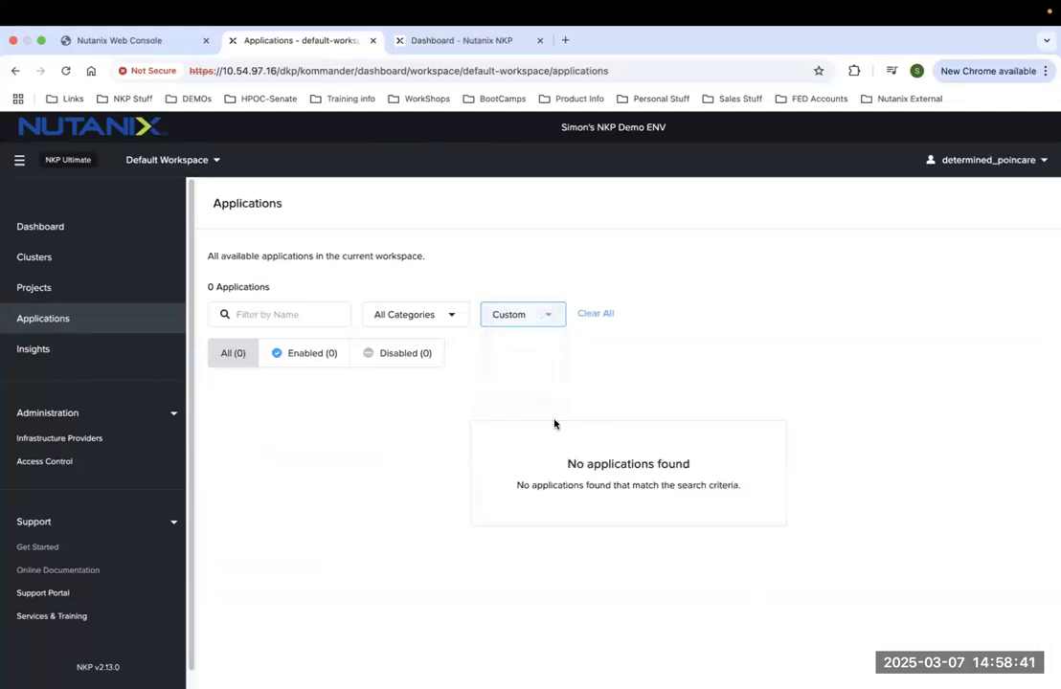
pyautogui.moveTo(574, 463); pyautogui.dragTo(736, 493)
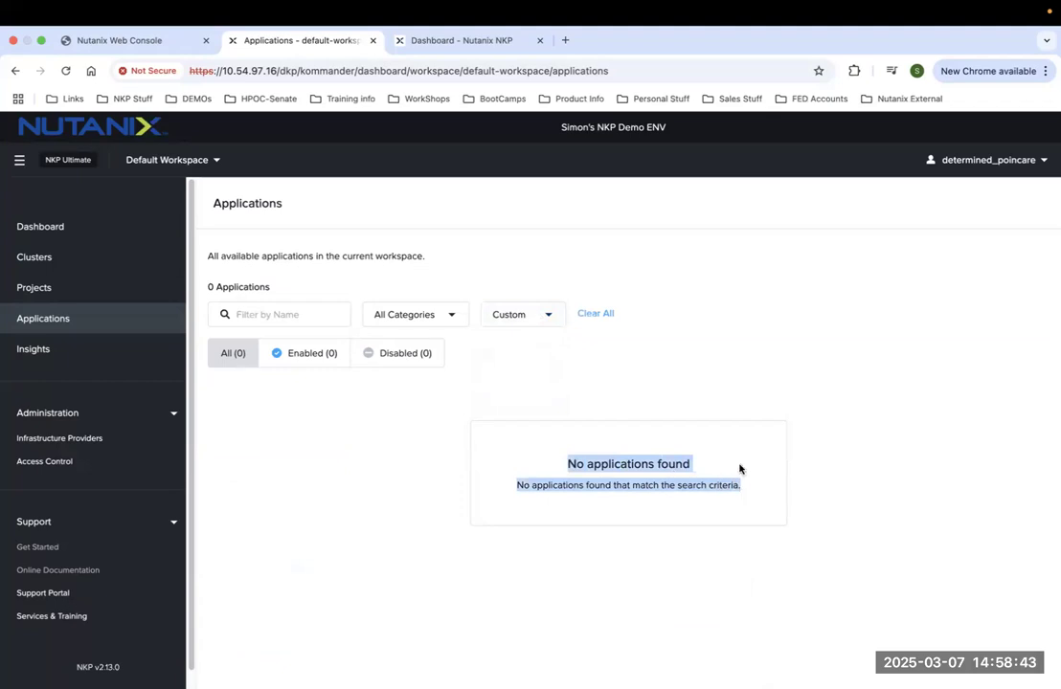
pyautogui.click(659, 382)
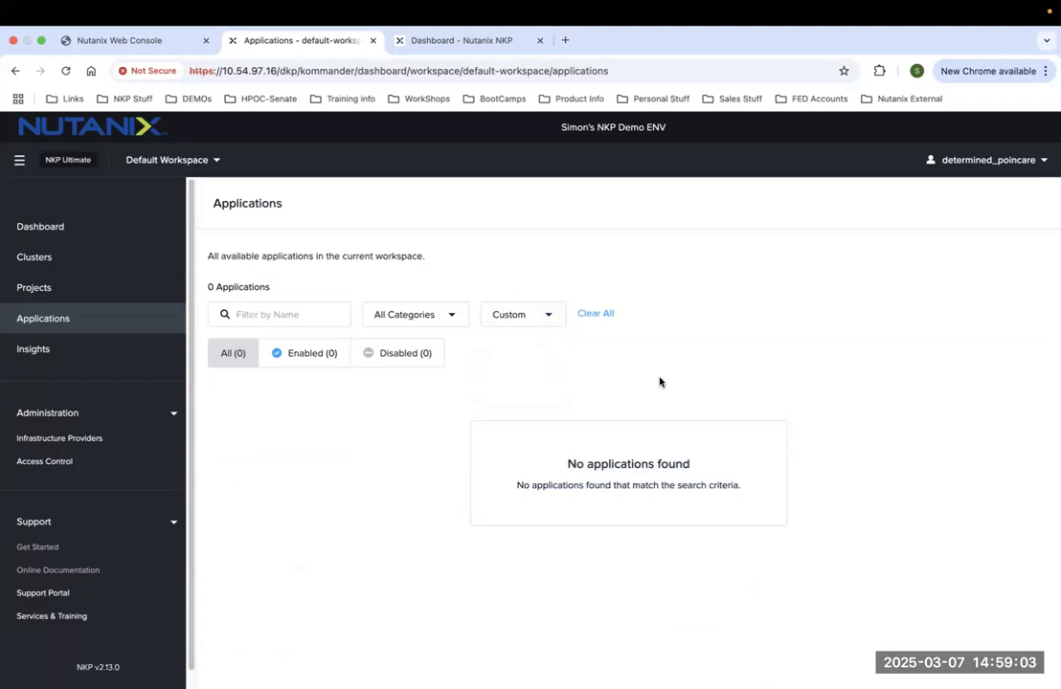
pyautogui.click(549, 315)
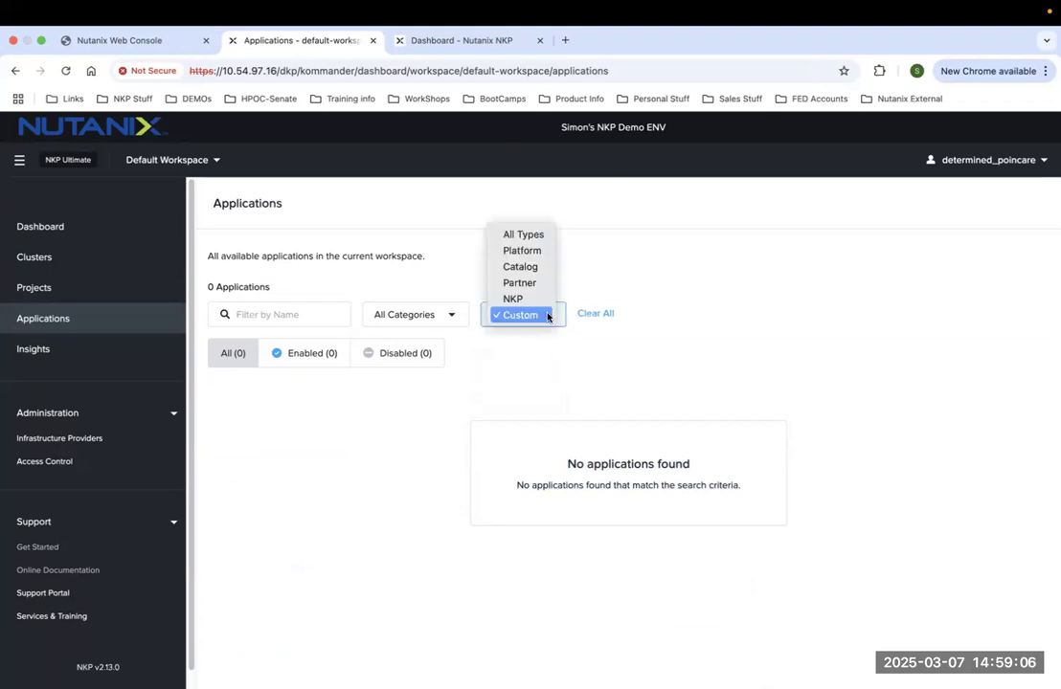
pyautogui.click(532, 234)
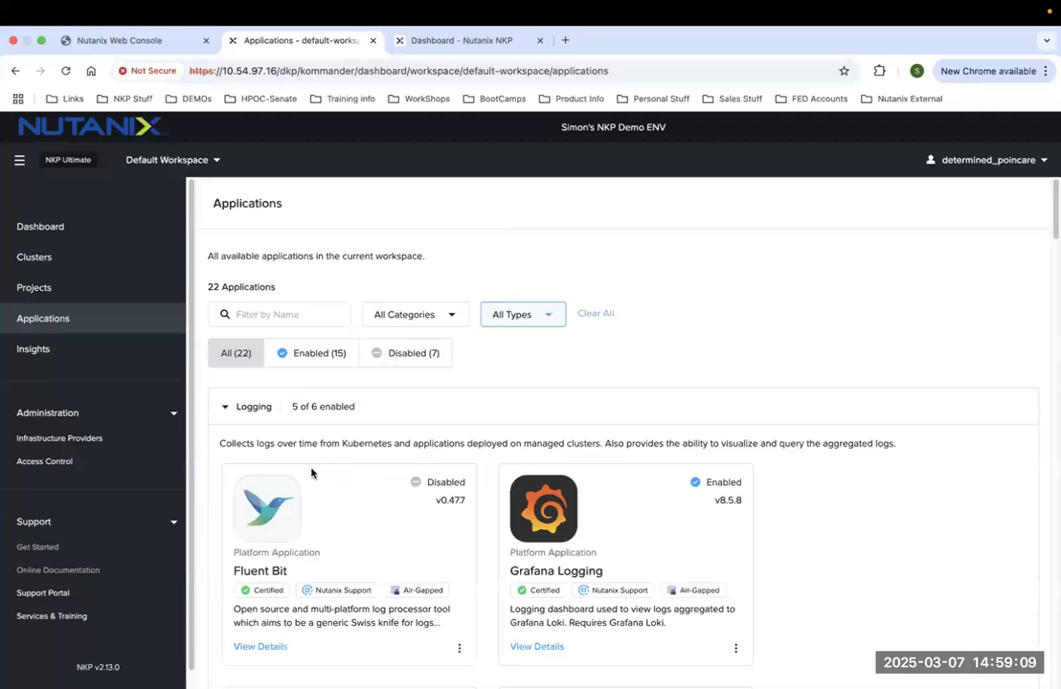
# Reopen the workload01 cluster's details from the cluster list and browse its enabled application dashboards.
pyautogui.click(174, 162)
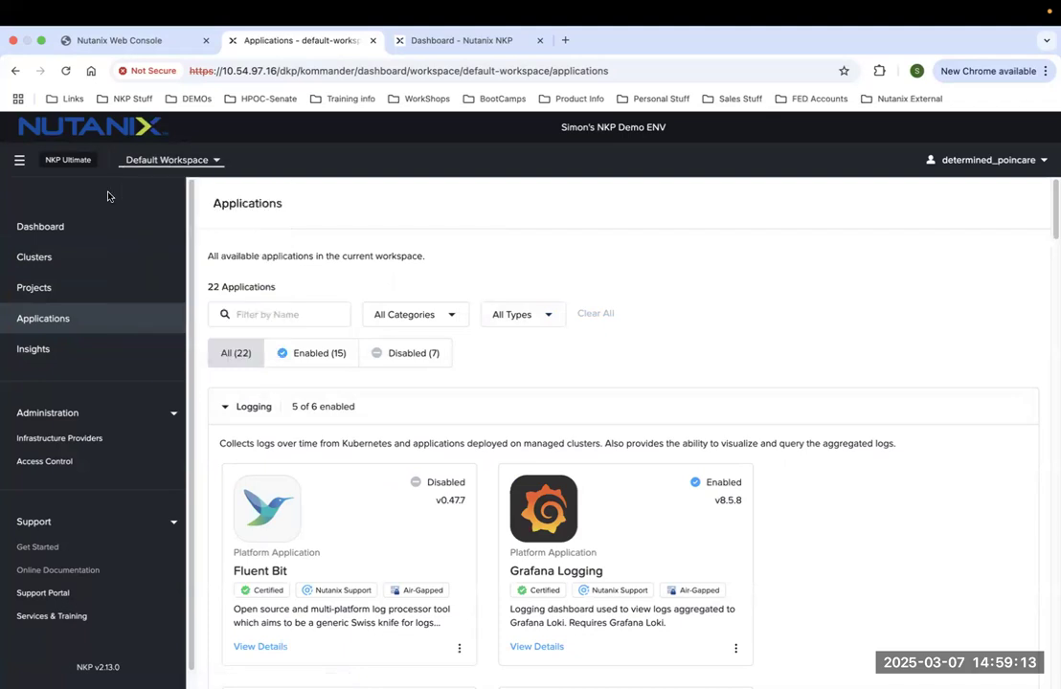
pyautogui.click(50, 261)
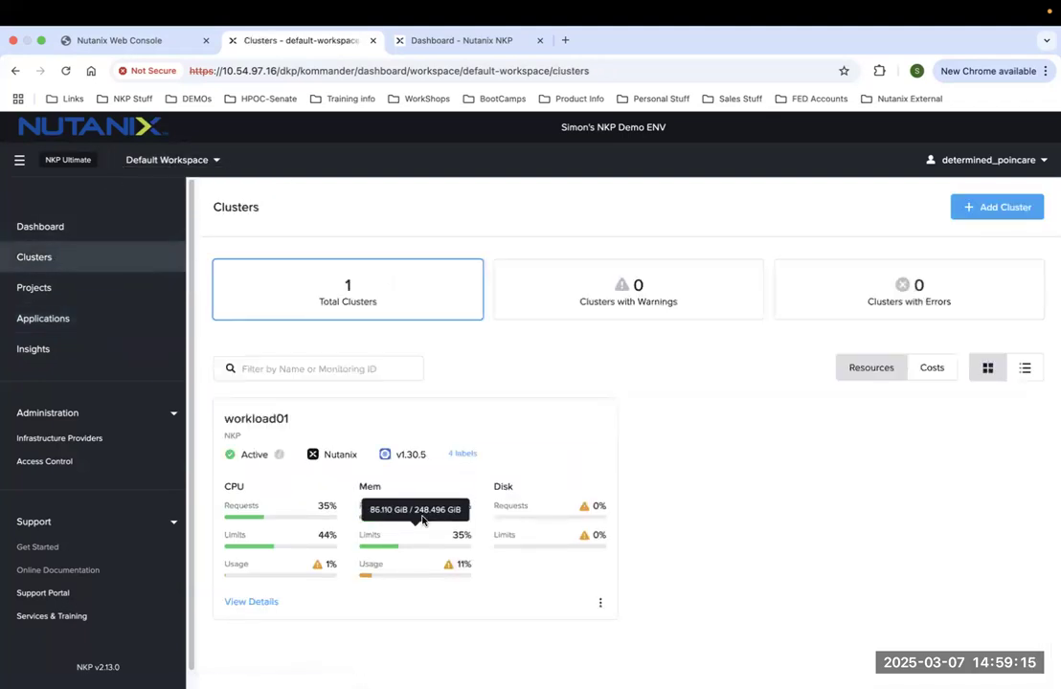
pyautogui.click(256, 603)
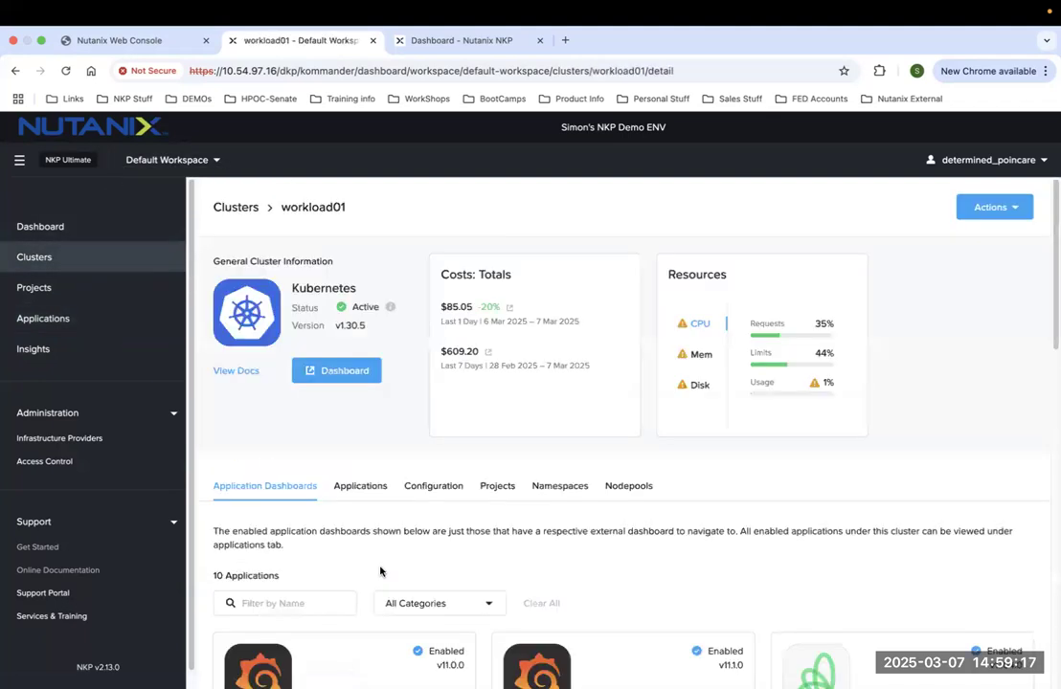
pyautogui.scroll(-2, 410, 536)
pyautogui.scroll(-4, 407, 544)
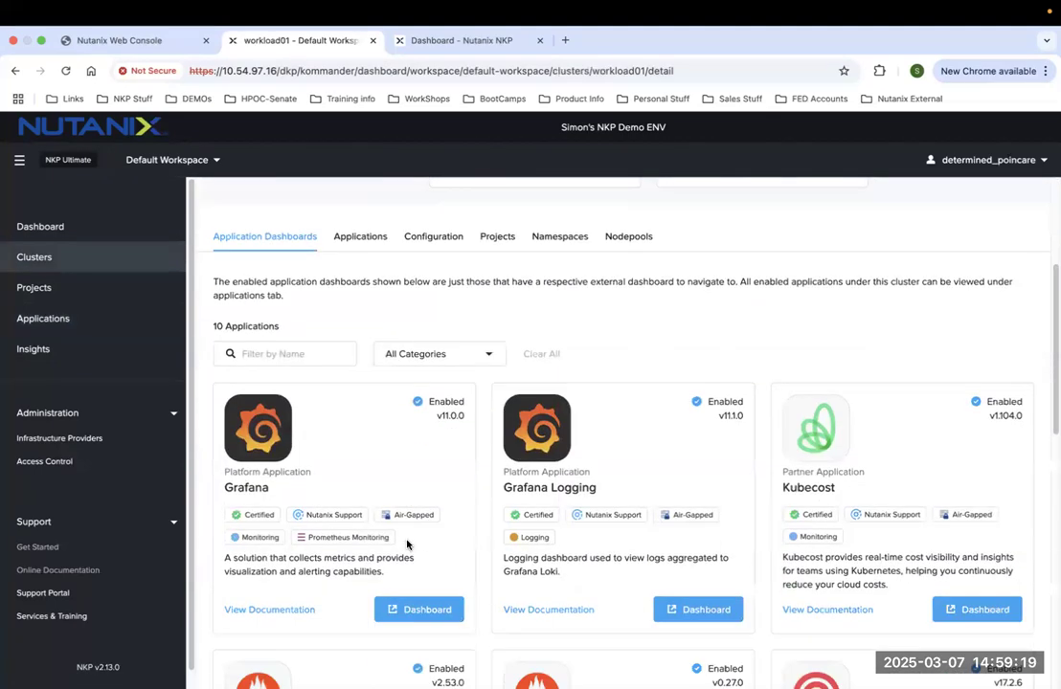
pyautogui.scroll(-1, 404, 542)
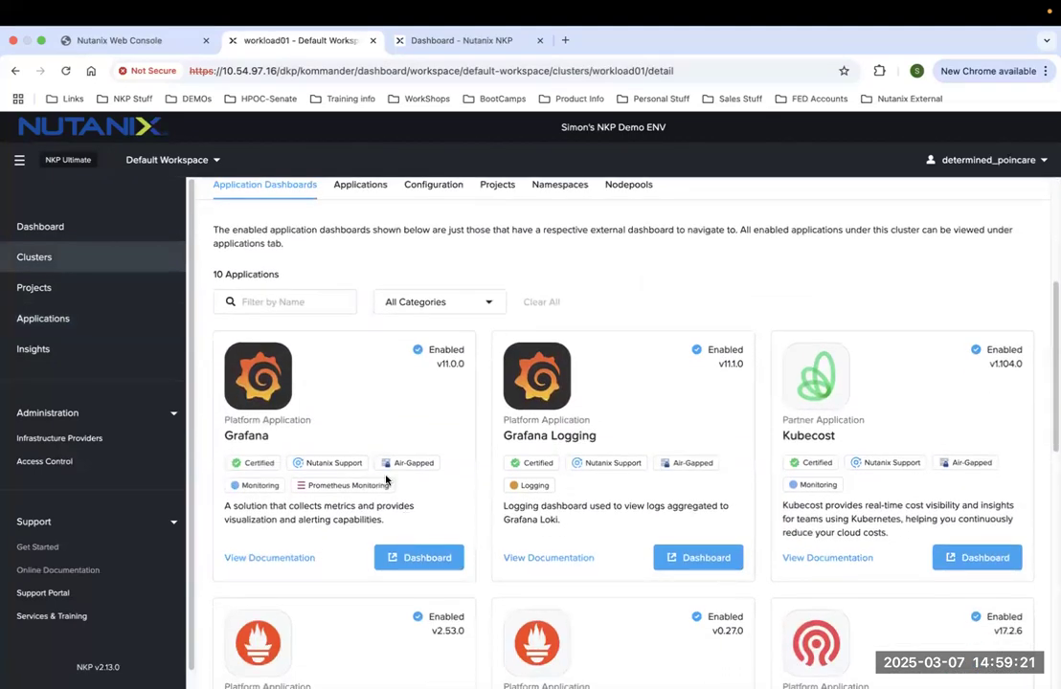
# Open the cluster's Grafana dashboard and examine its CPU, memory, network bandwidth, packet rate and storage panels.
pyautogui.moveTo(247, 432); pyautogui.dragTo(226, 438)
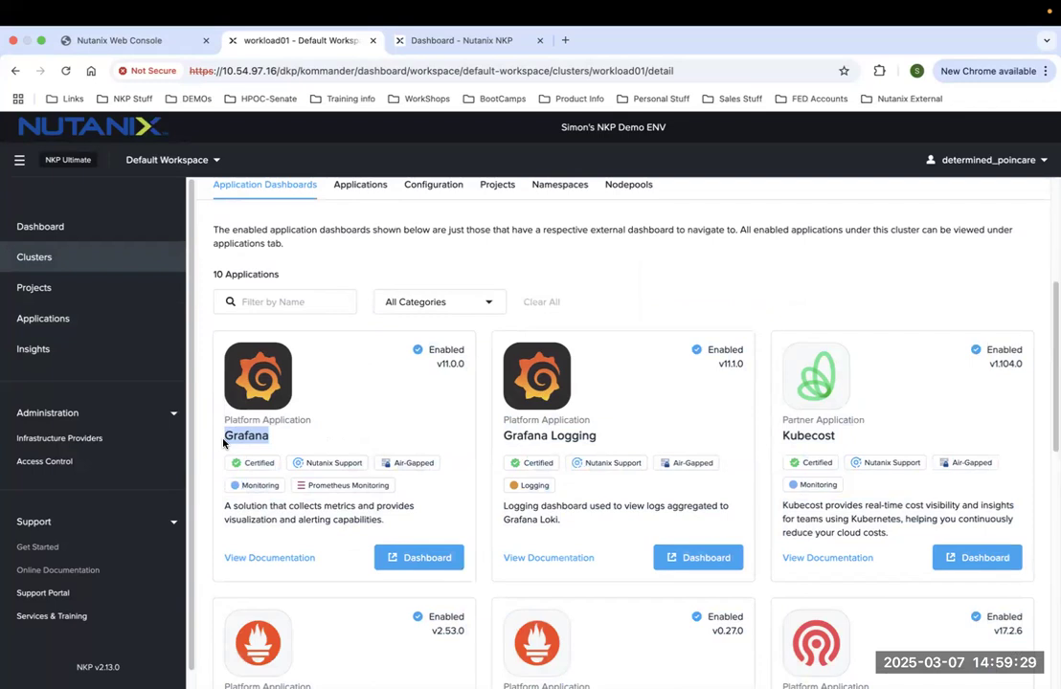
pyautogui.click(397, 560)
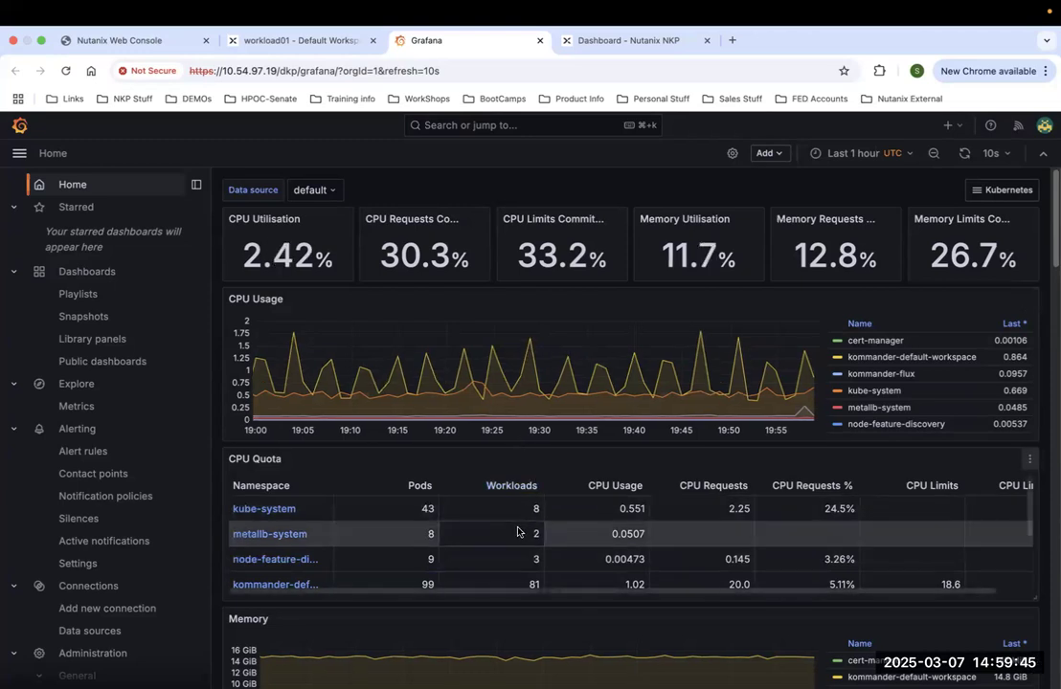
pyautogui.scroll(-2, 517, 533)
pyautogui.scroll(-4, 508, 609)
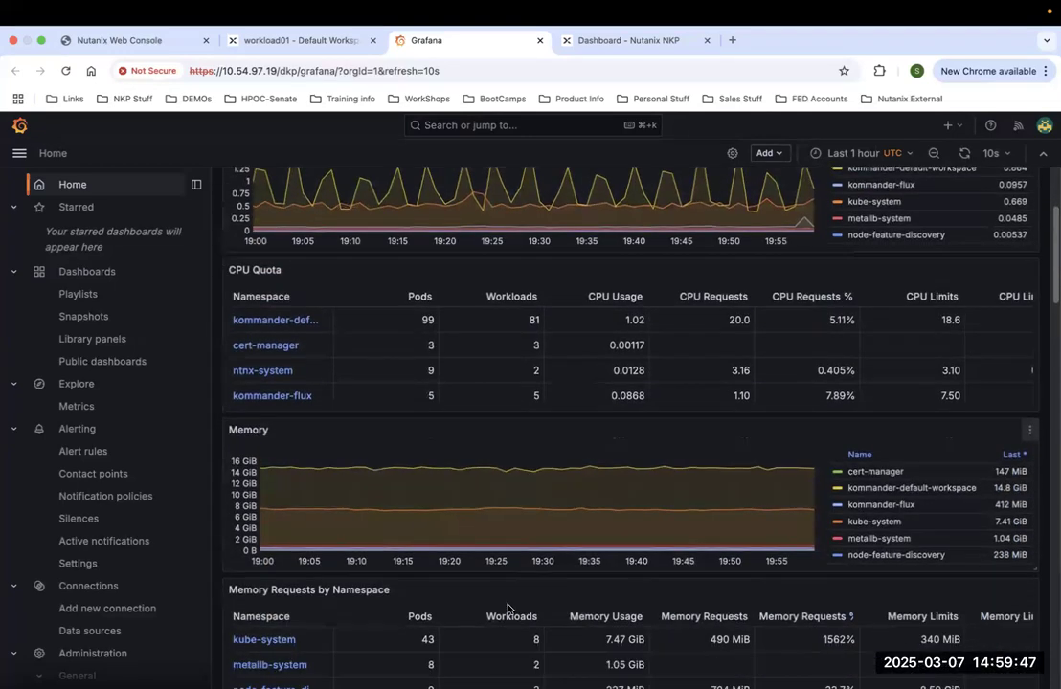
pyautogui.scroll(-9, 508, 609)
pyautogui.scroll(-7, 507, 609)
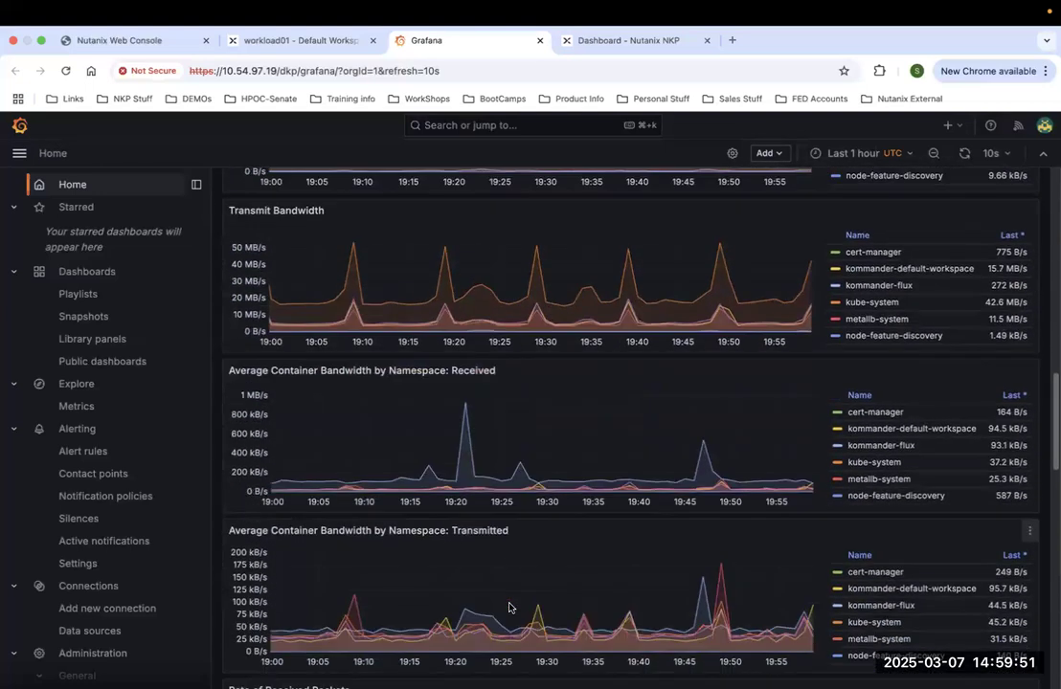
pyautogui.scroll(-8, 509, 608)
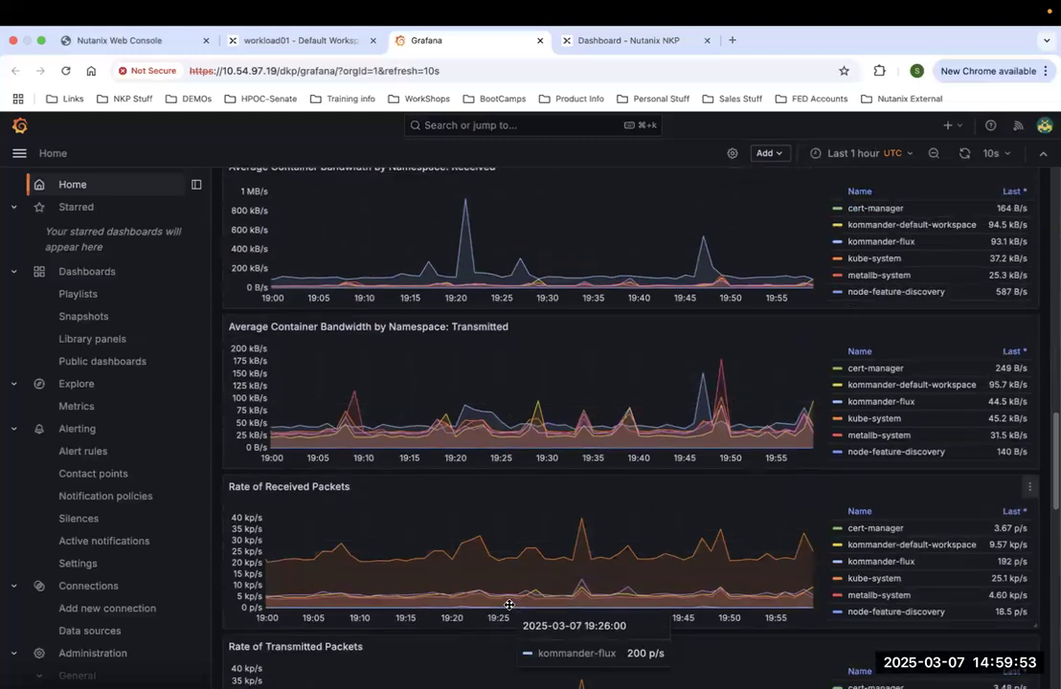
pyautogui.scroll(-5, 508, 609)
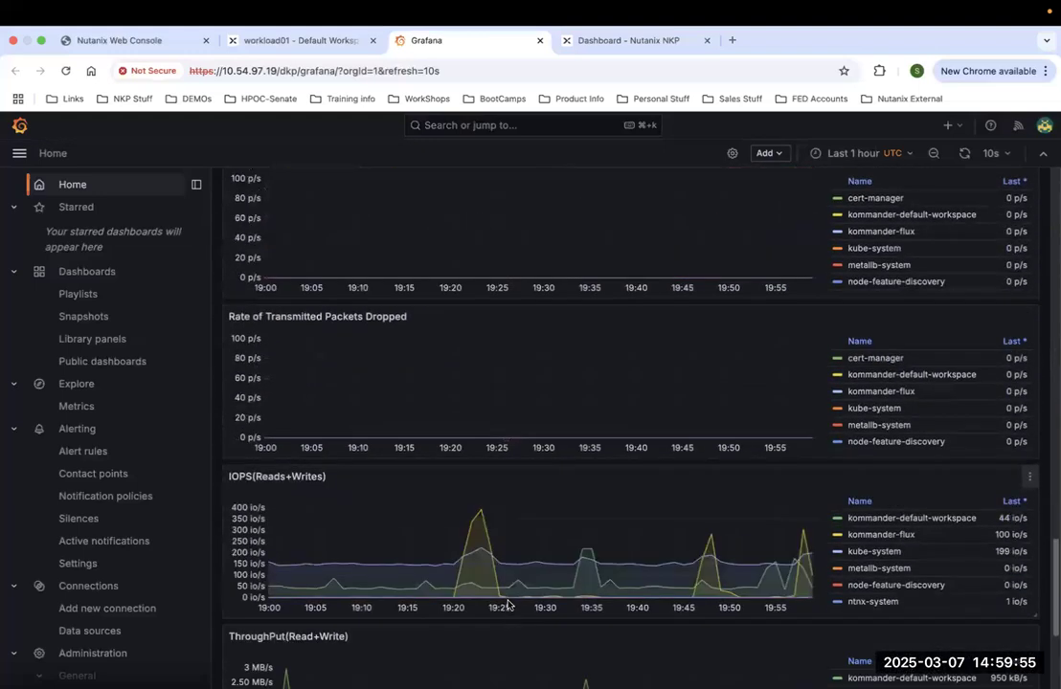
pyautogui.scroll(20, 507, 605)
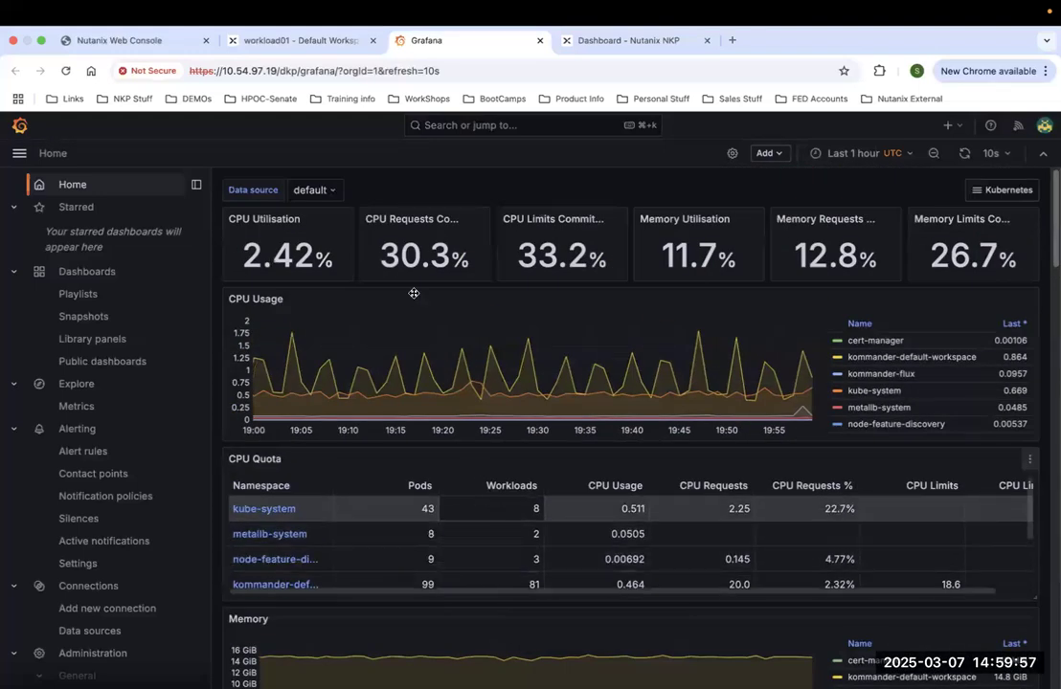
# Open the Kubernetes / Kubelet dashboard from Grafana's dashboard list and examine its operation, pod start and storage panels.
pyautogui.click(87, 272)
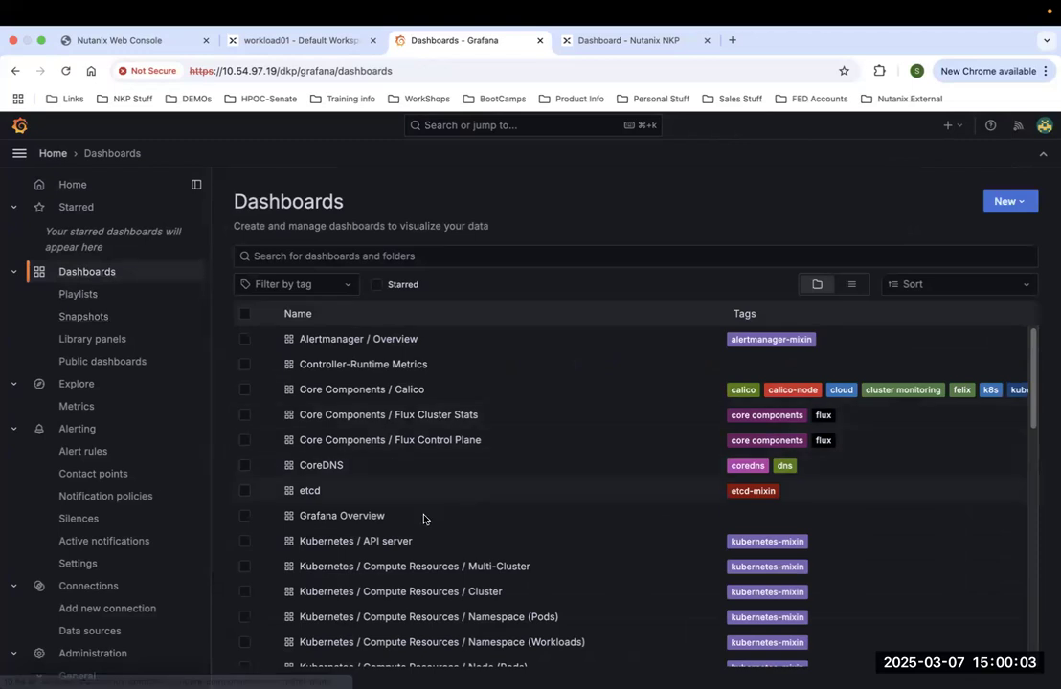
pyautogui.scroll(-5, 429, 513)
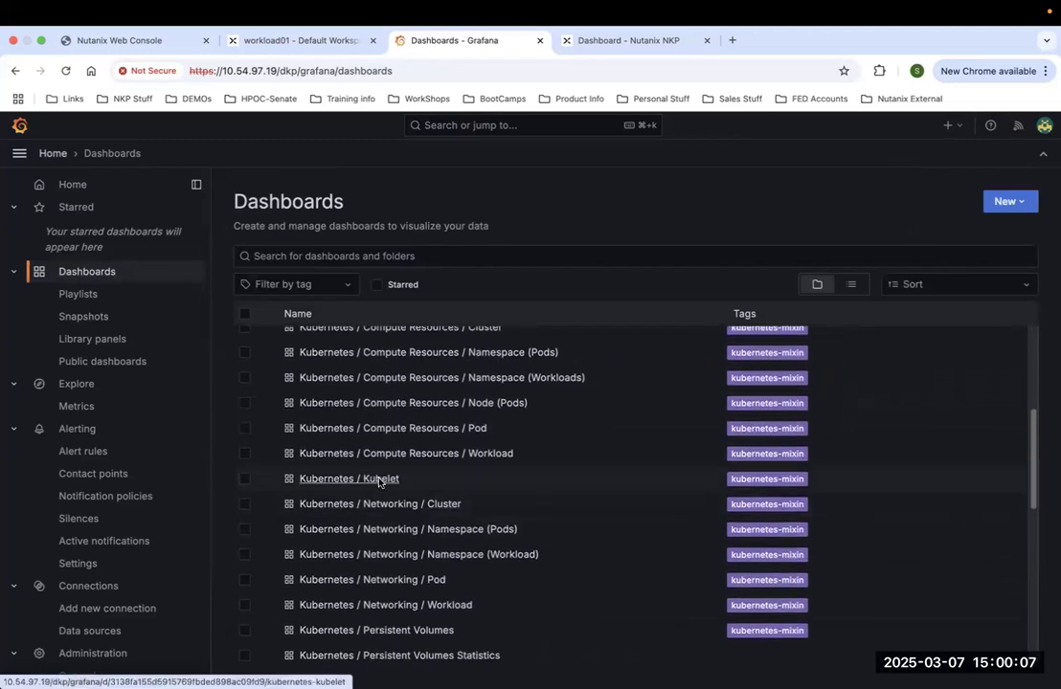
pyautogui.click(379, 480)
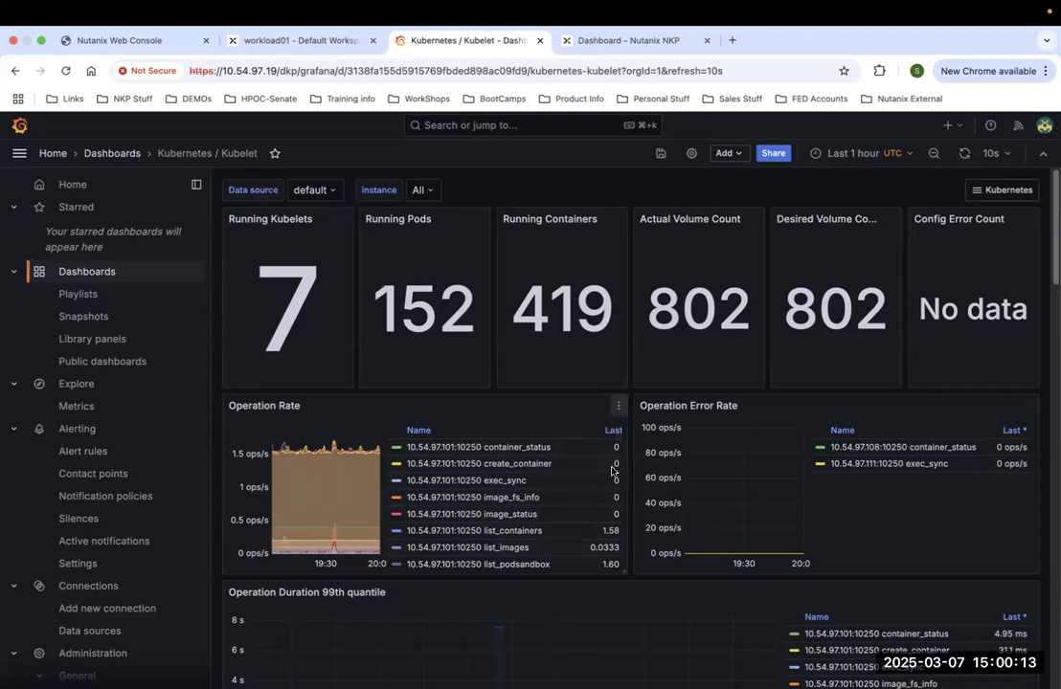
pyautogui.scroll(-3, 640, 507)
pyautogui.scroll(-4, 640, 507)
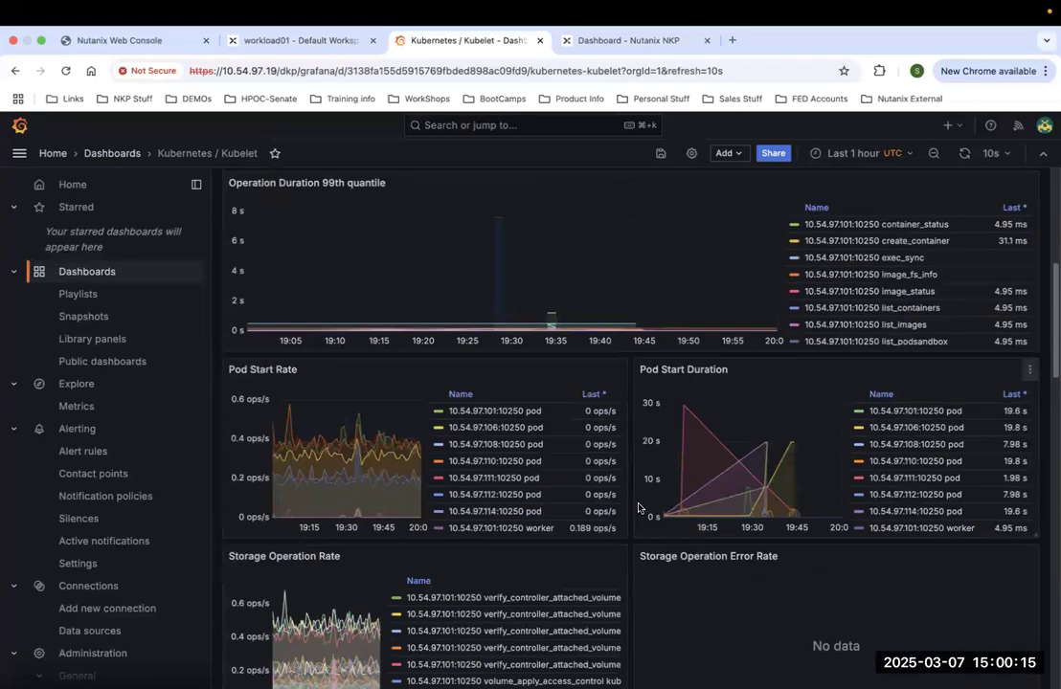
pyautogui.scroll(-3, 638, 507)
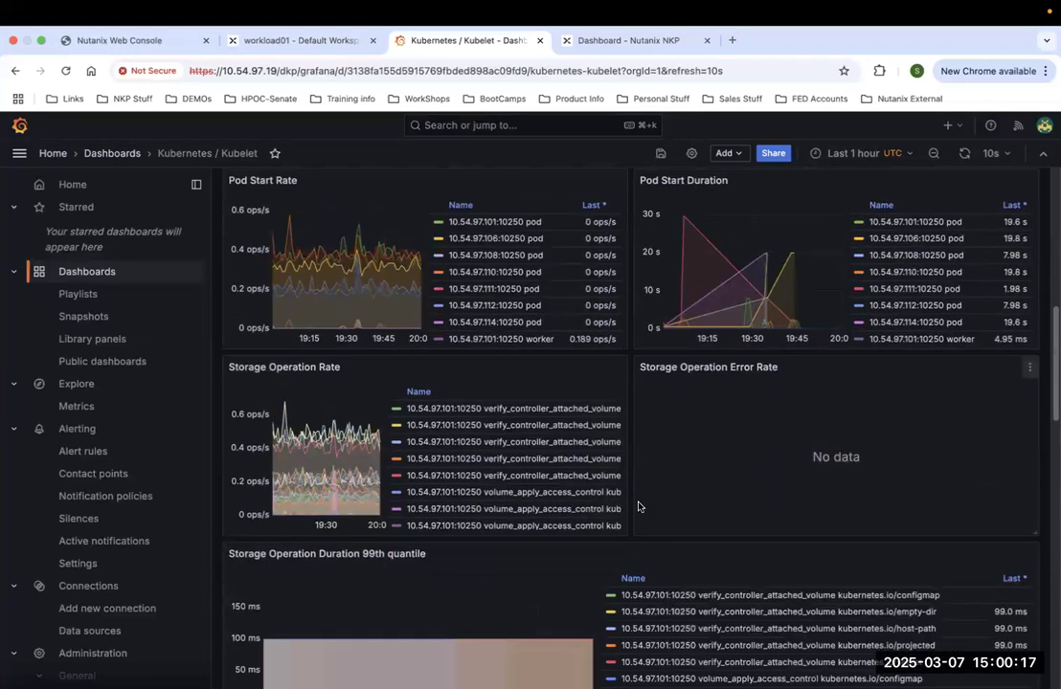
pyautogui.scroll(-4, 639, 507)
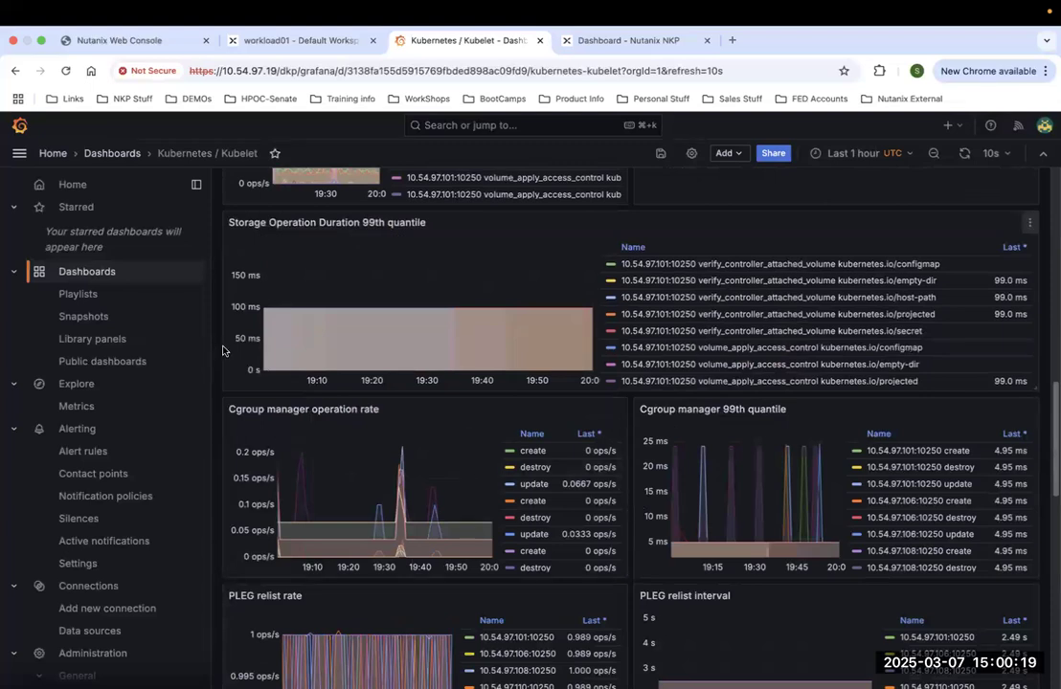
# Return to Grafana's dashboards list and close Grafana to get back to the workload01 cluster page.
pyautogui.click(84, 276)
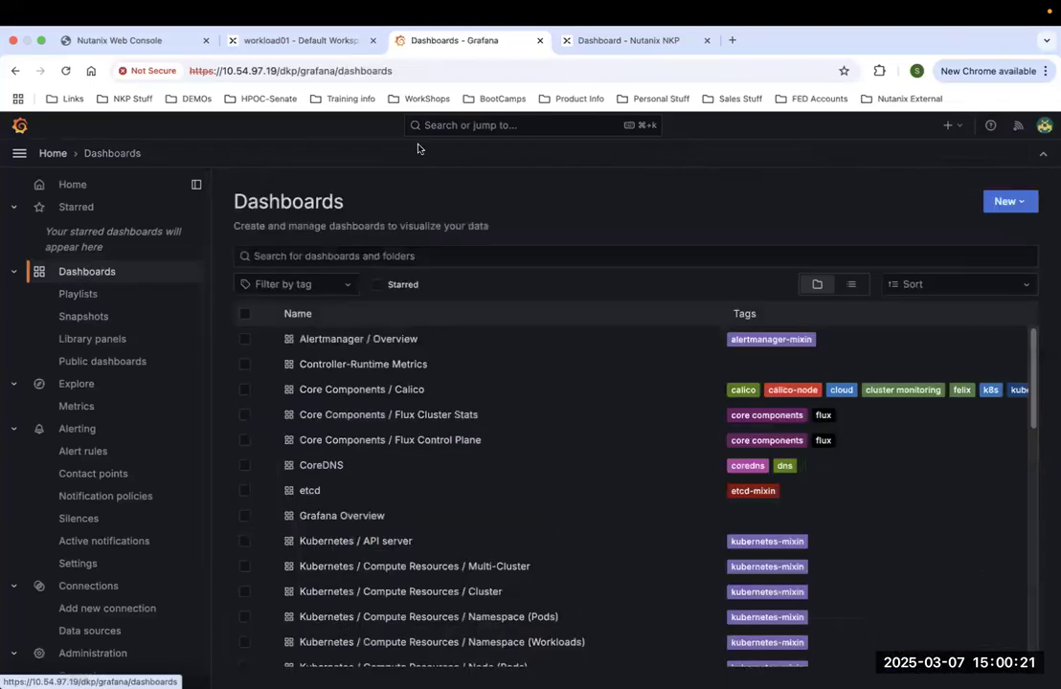
pyautogui.rightClick(431, 41)
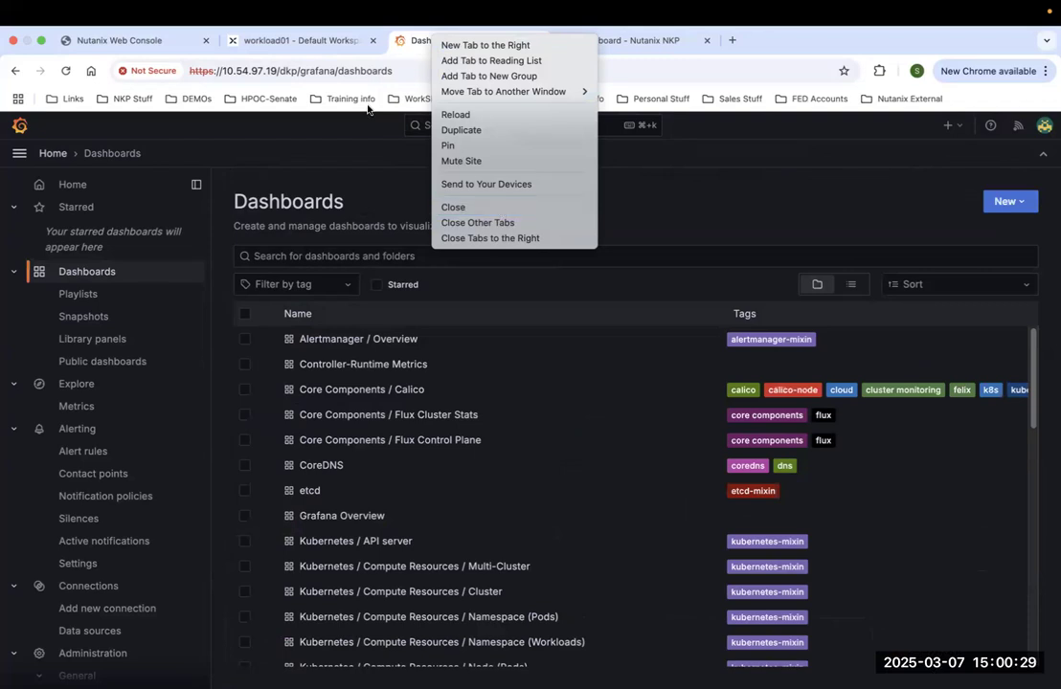
pyautogui.click(499, 208)
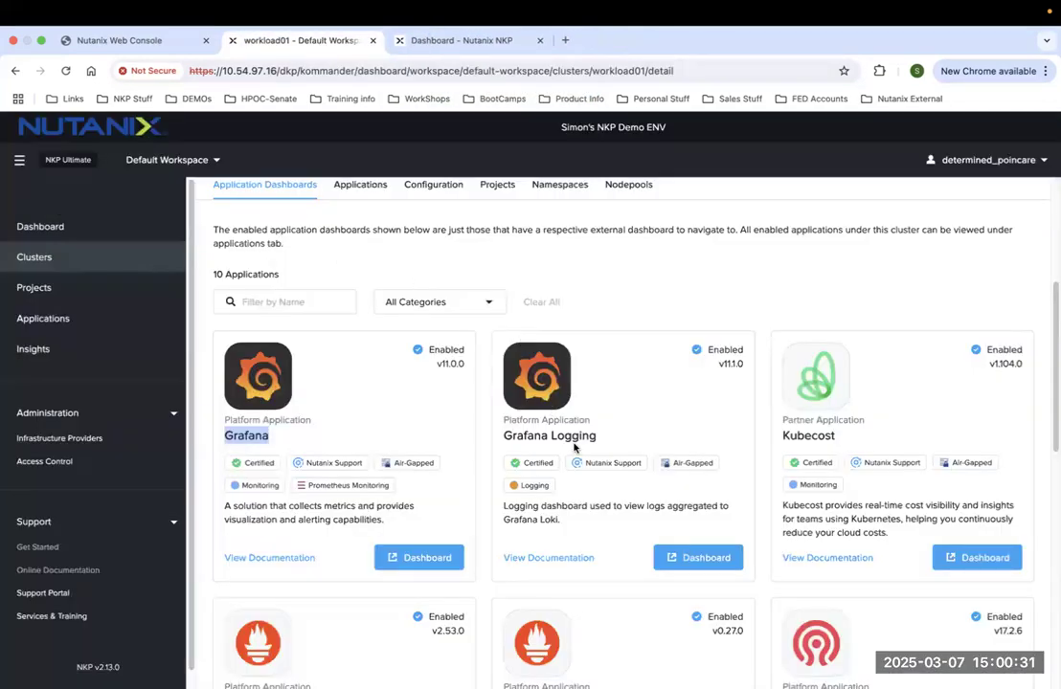
# Look over the Grafana Logging and Kubecost applications and open the Kubecost dashboard for workload01.
pyautogui.moveTo(595, 437); pyautogui.dragTo(512, 438)
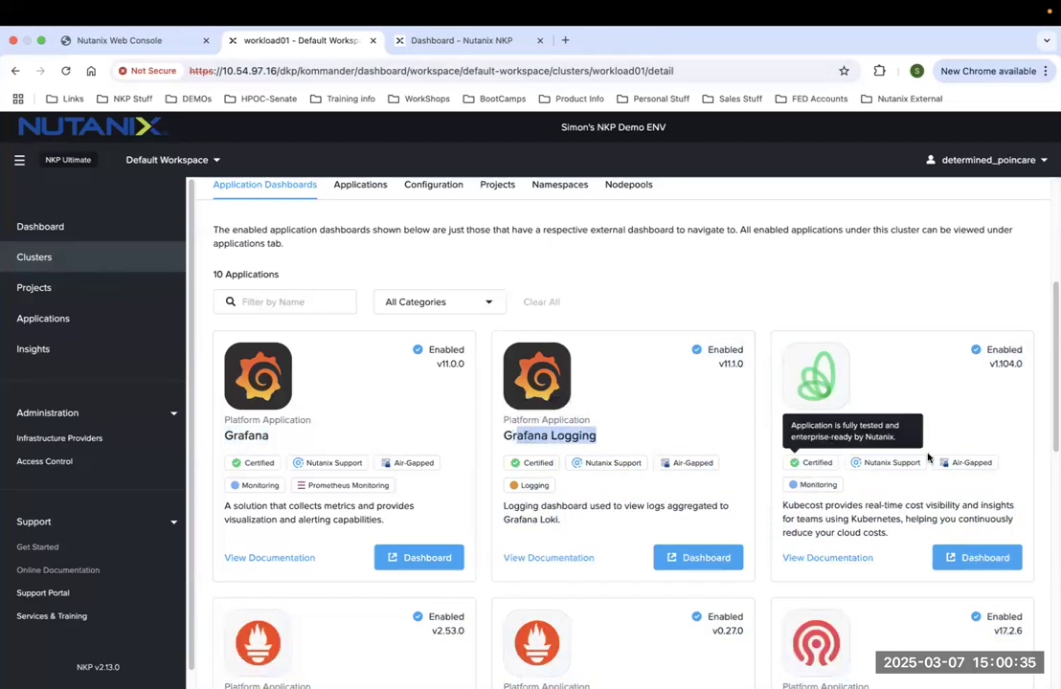
pyautogui.click(912, 292)
pyautogui.scroll(-2, 909, 340)
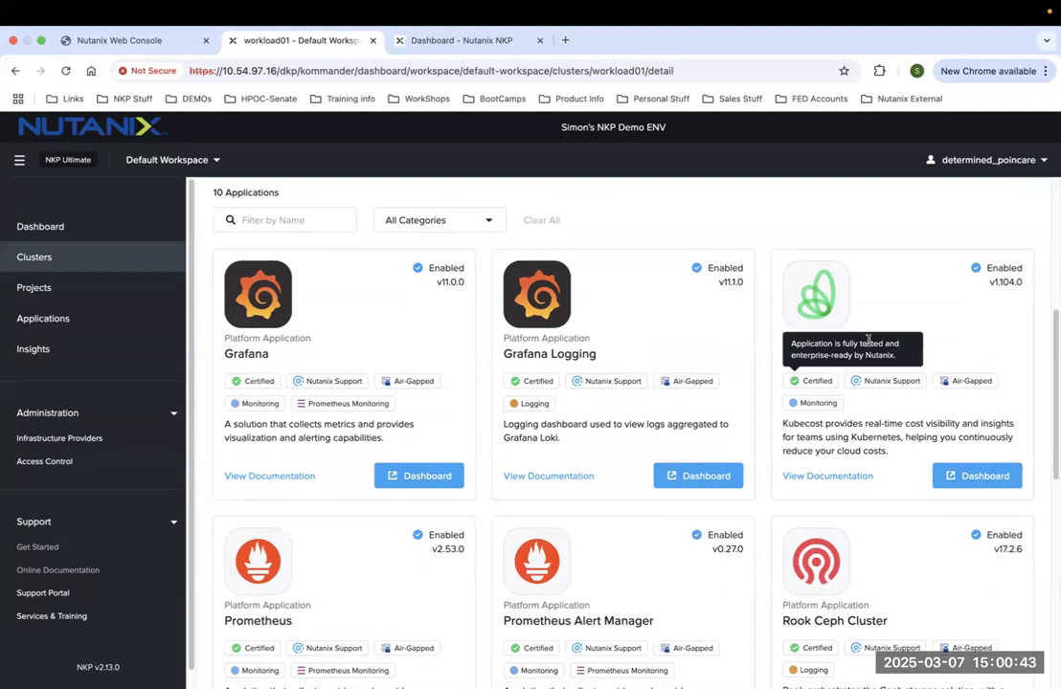
pyautogui.moveTo(834, 354); pyautogui.dragTo(785, 351)
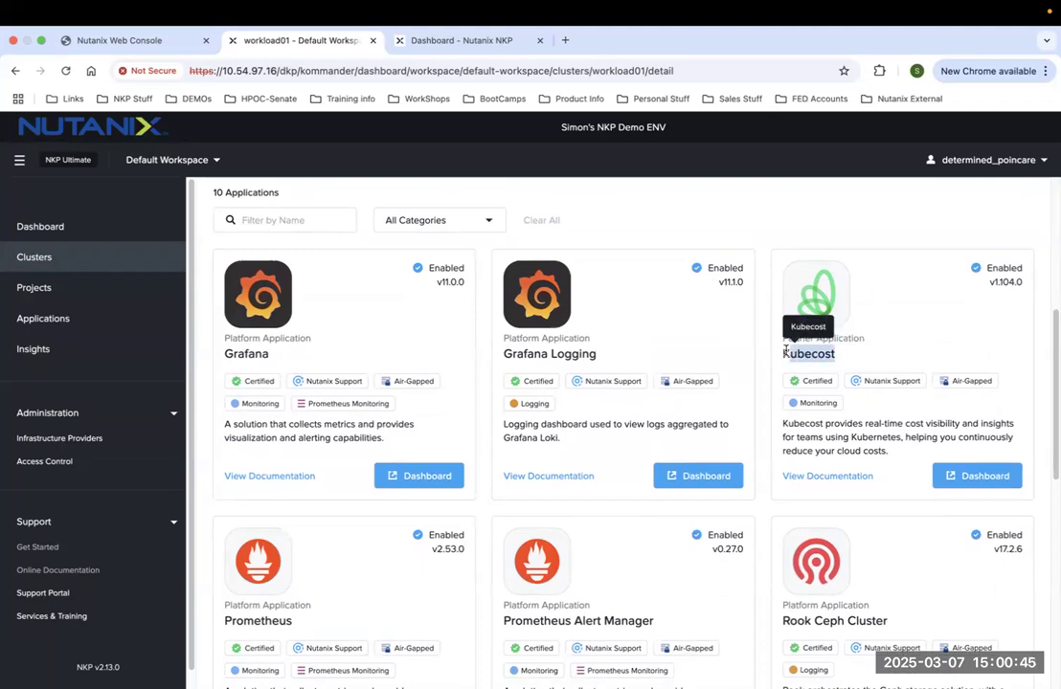
pyautogui.click(968, 476)
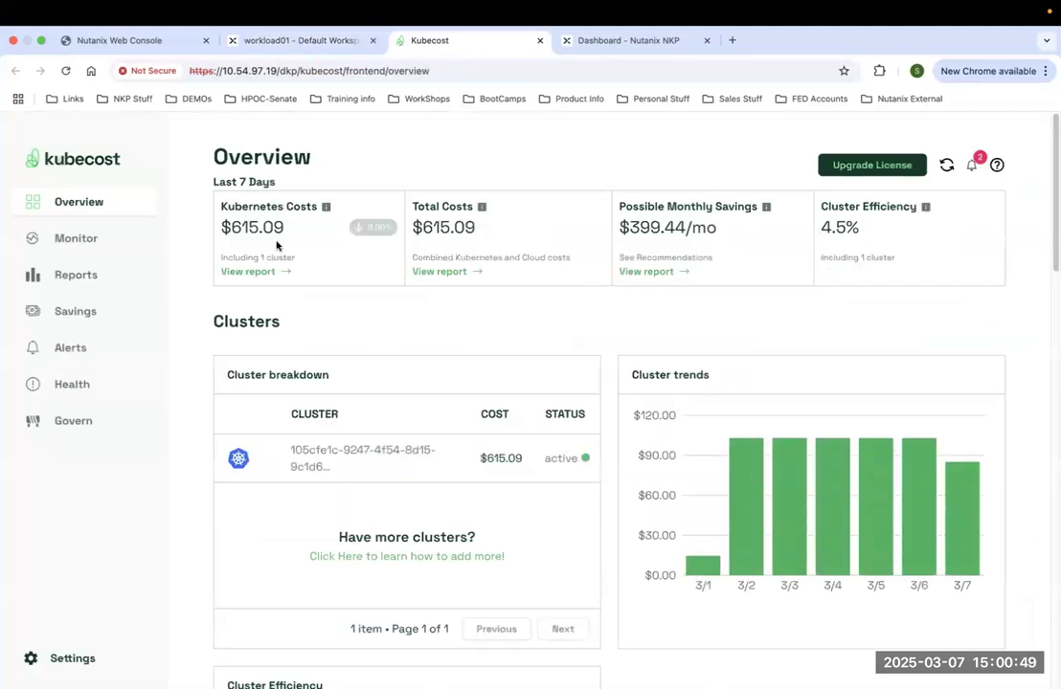
# Examine the Kubecost overview, covering Kubernetes costs, possible monthly savings, cluster efficiency and the cluster and namespace charts.
pyautogui.moveTo(282, 234); pyautogui.dragTo(222, 206)
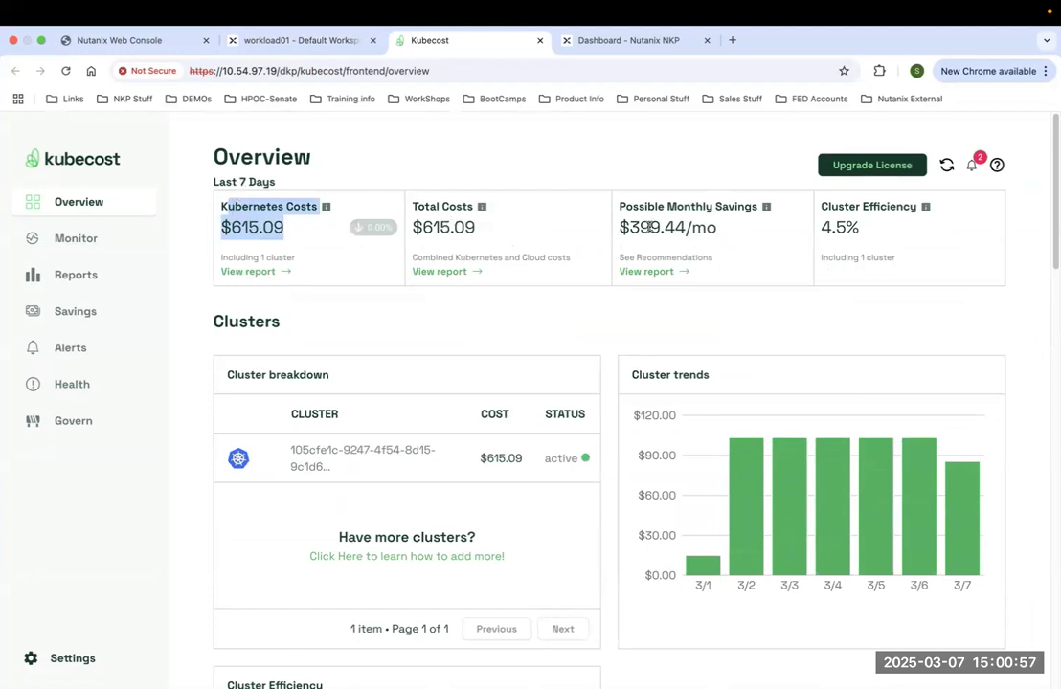
pyautogui.moveTo(549, 182); pyautogui.dragTo(695, 227)
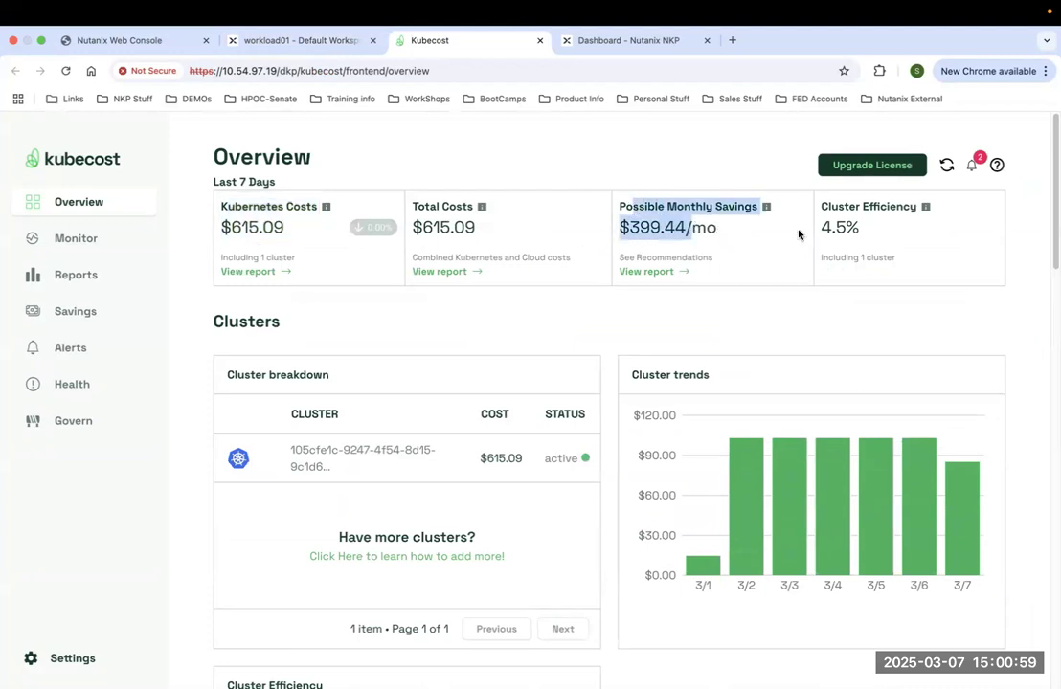
pyautogui.moveTo(832, 203); pyautogui.dragTo(859, 229)
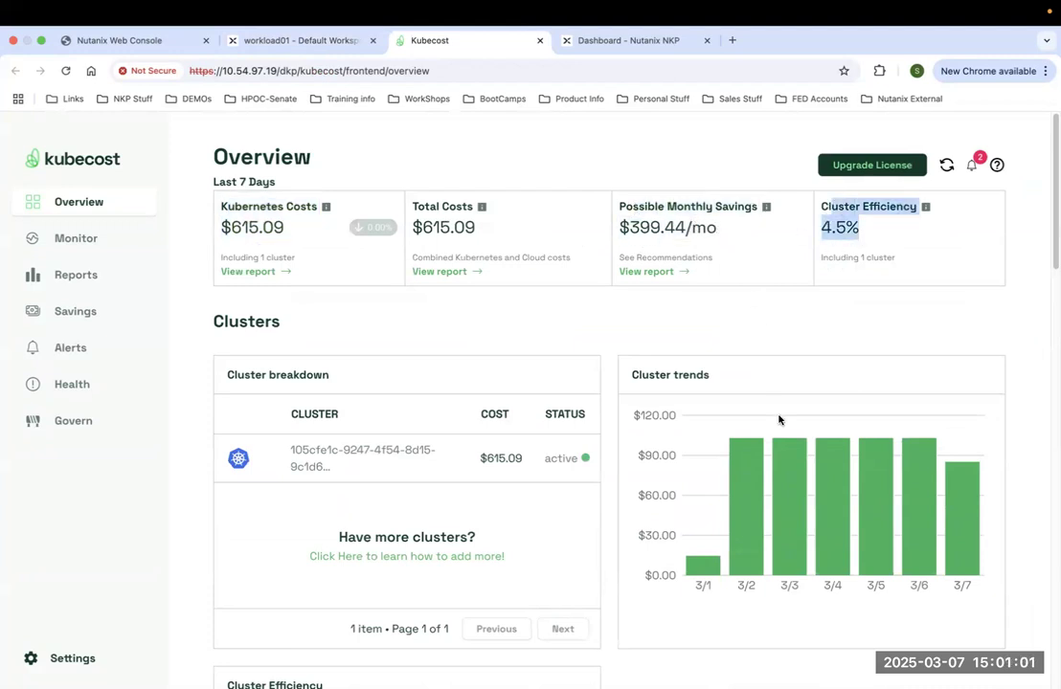
pyautogui.scroll(-5, 778, 429)
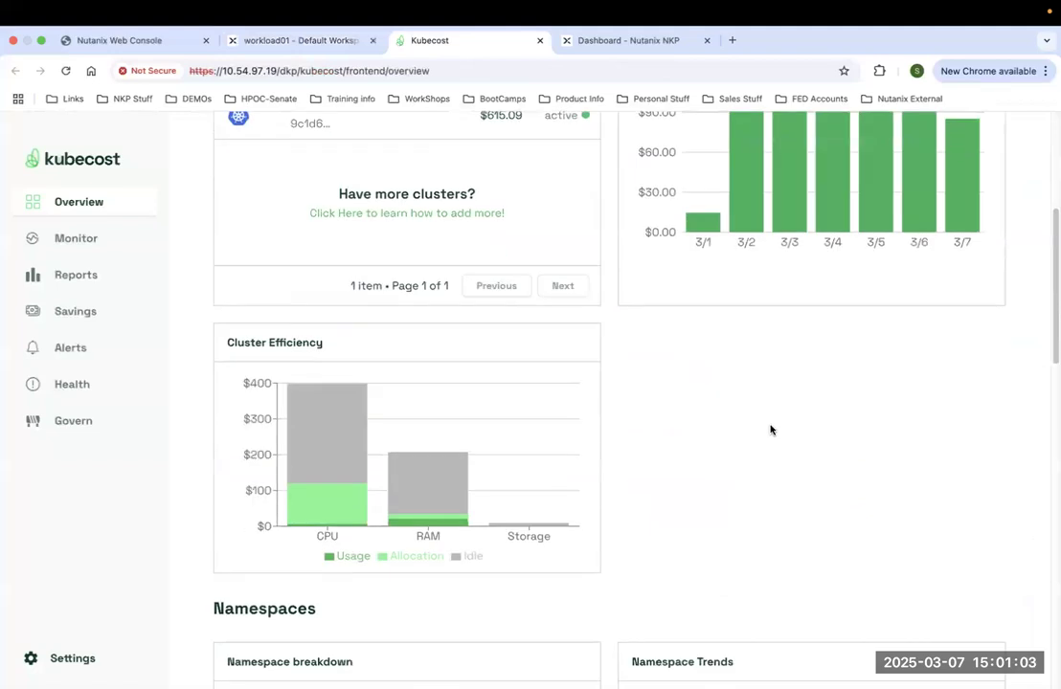
pyautogui.scroll(-5, 771, 430)
pyautogui.scroll(10, 770, 430)
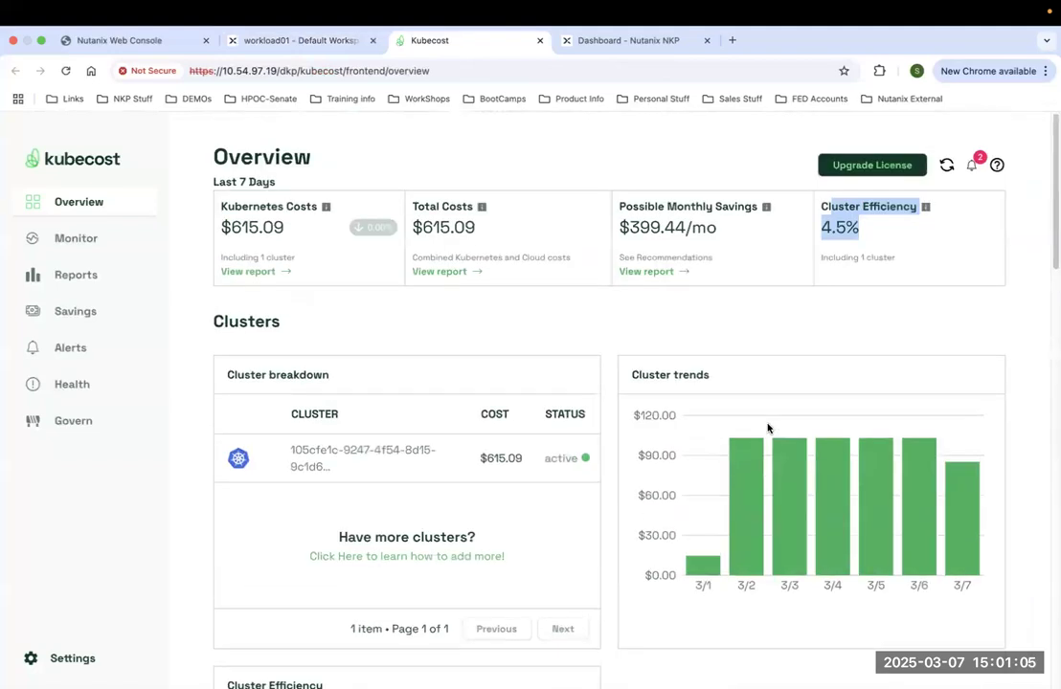
# View Kubecost's cost allocations by namespace and return to the Overview to review the Kubernetes costs.
pyautogui.click(84, 240)
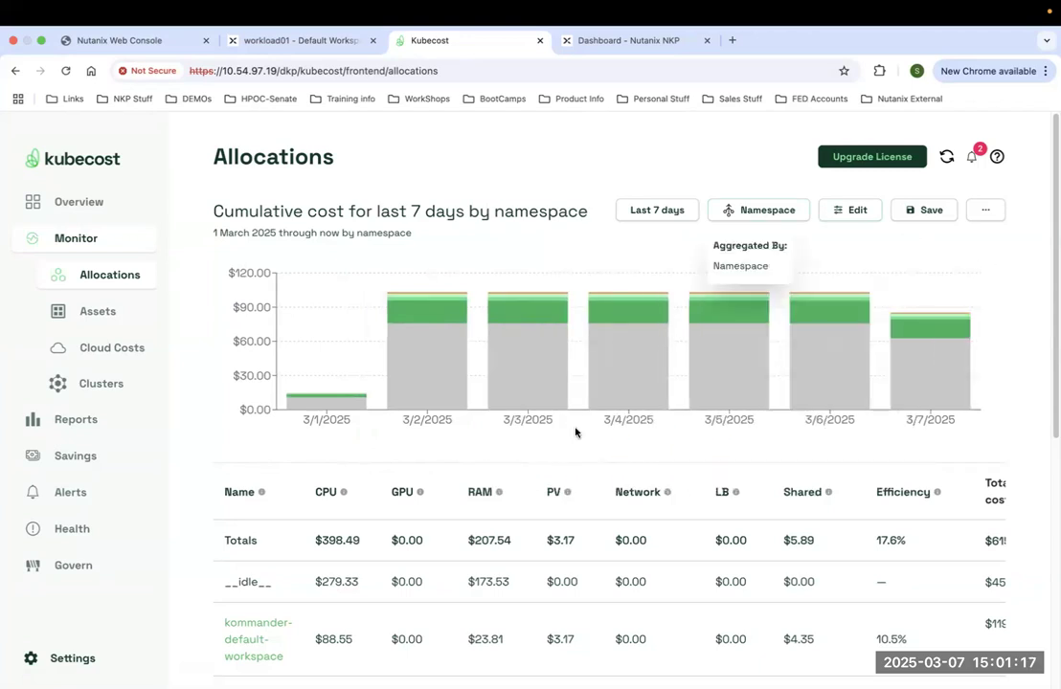
pyautogui.click(86, 203)
pyautogui.moveTo(297, 232); pyautogui.dragTo(223, 208)
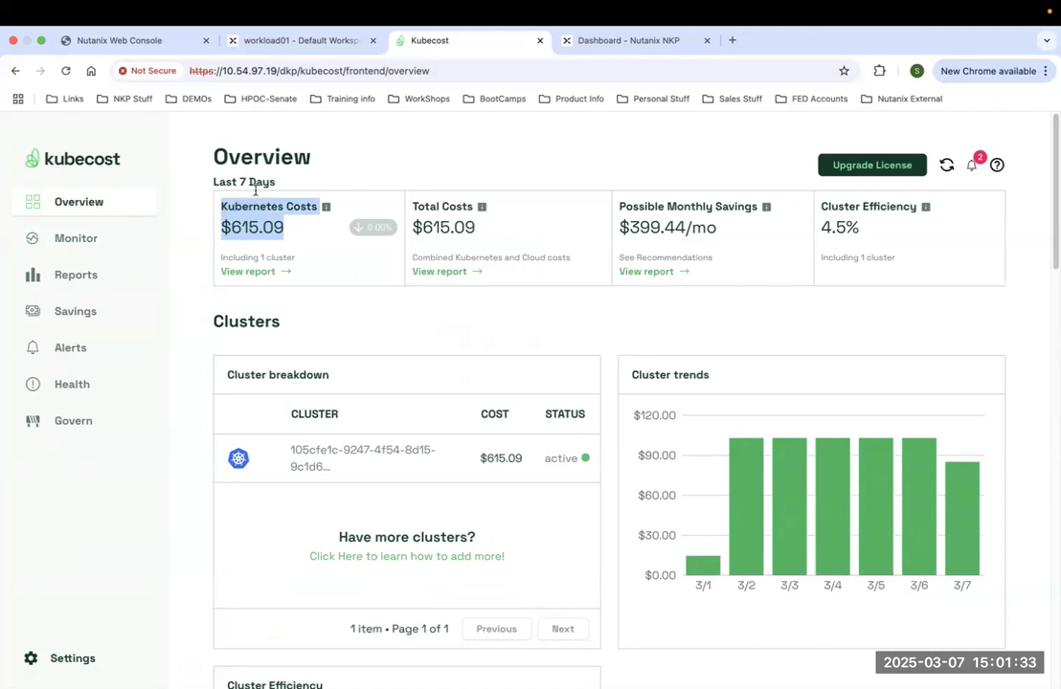
pyautogui.moveTo(308, 158); pyautogui.dragTo(218, 165)
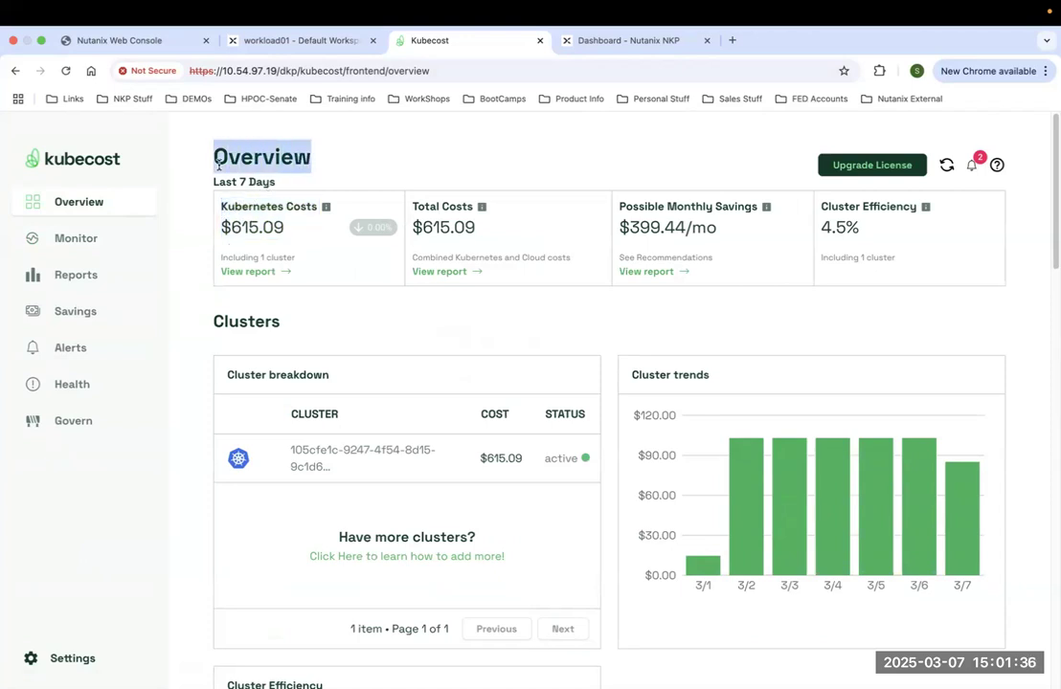
pyautogui.click(309, 162)
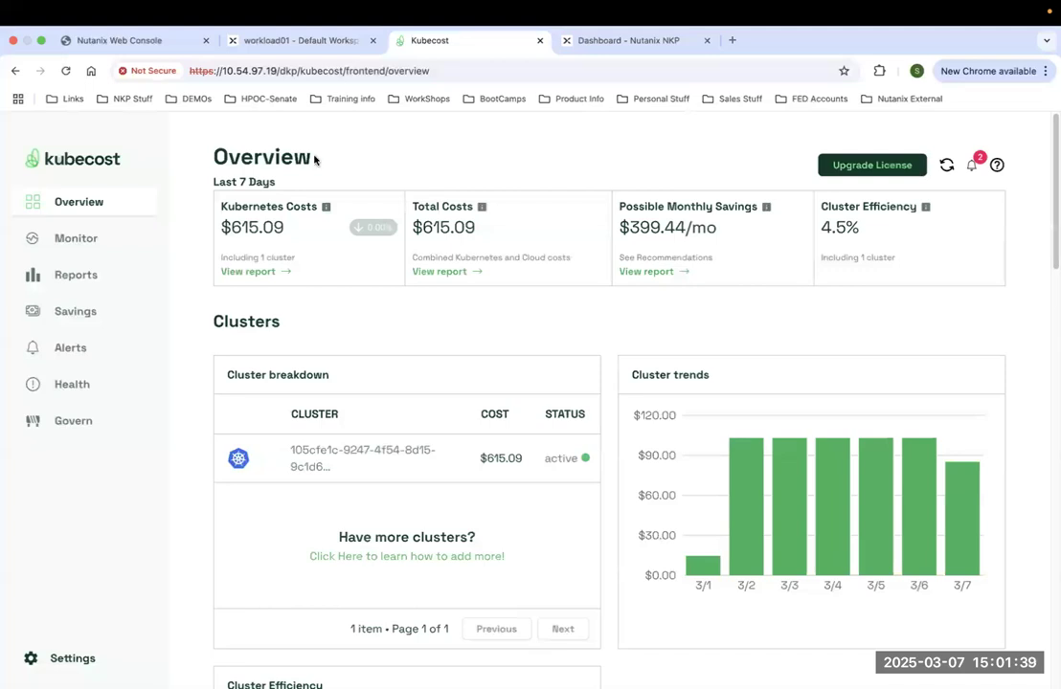
pyautogui.moveTo(315, 160); pyautogui.dragTo(206, 167)
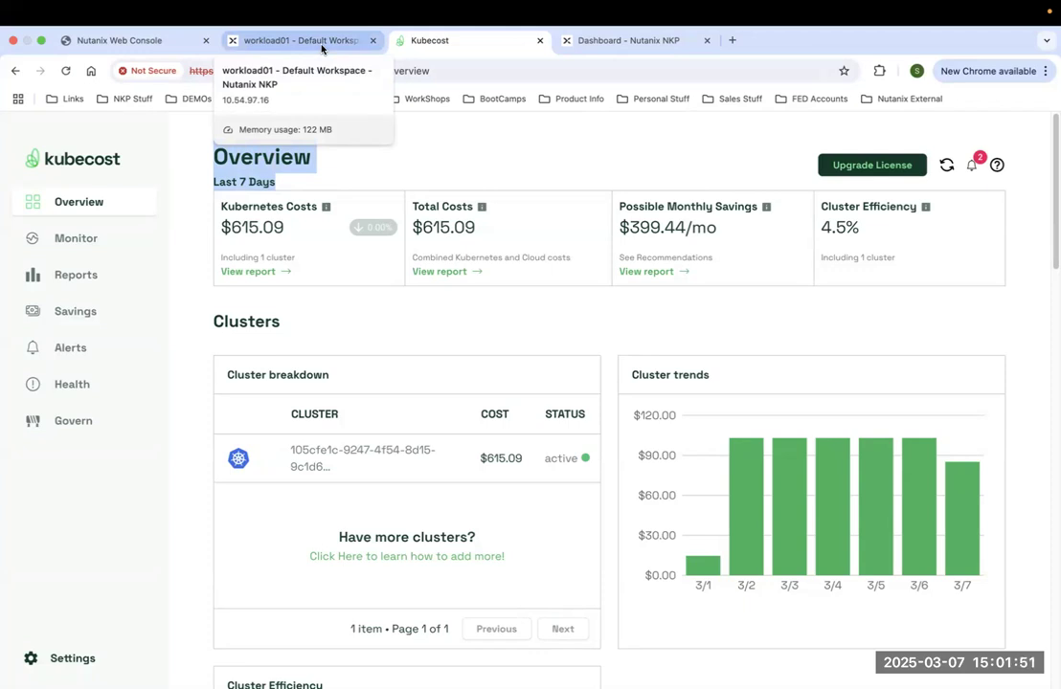
# Close Kubecost and browse the remaining application dashboards of the workload01 cluster.
pyautogui.rightClick(446, 41)
pyautogui.click(462, 208)
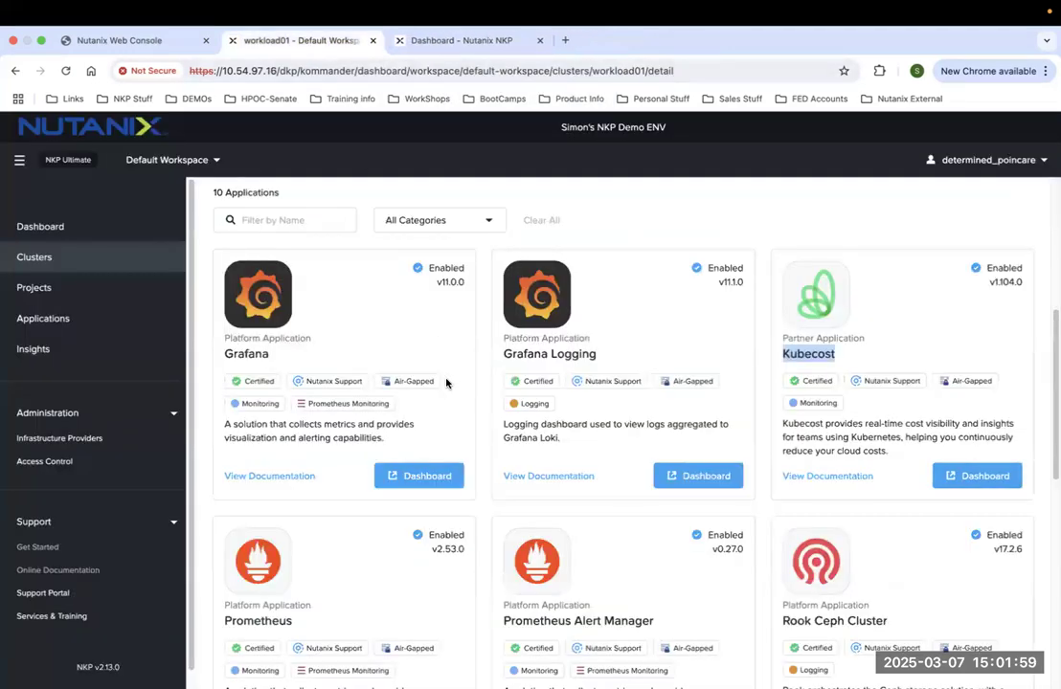
pyautogui.scroll(-5, 446, 385)
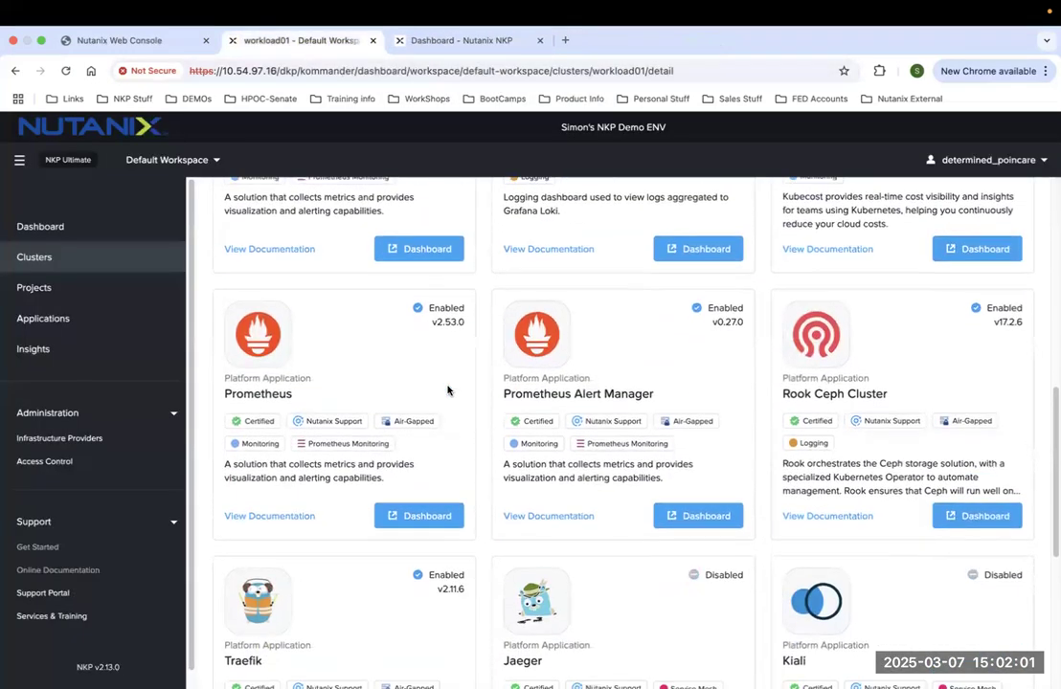
pyautogui.scroll(-6, 448, 390)
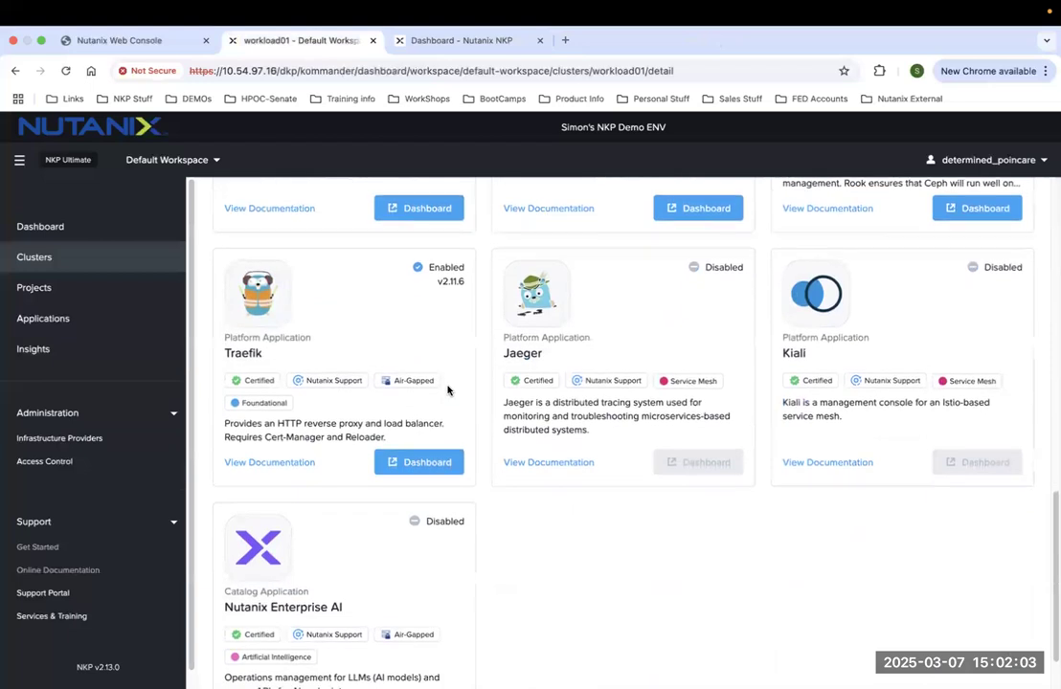
pyautogui.scroll(-2, 447, 390)
pyautogui.scroll(12, 443, 387)
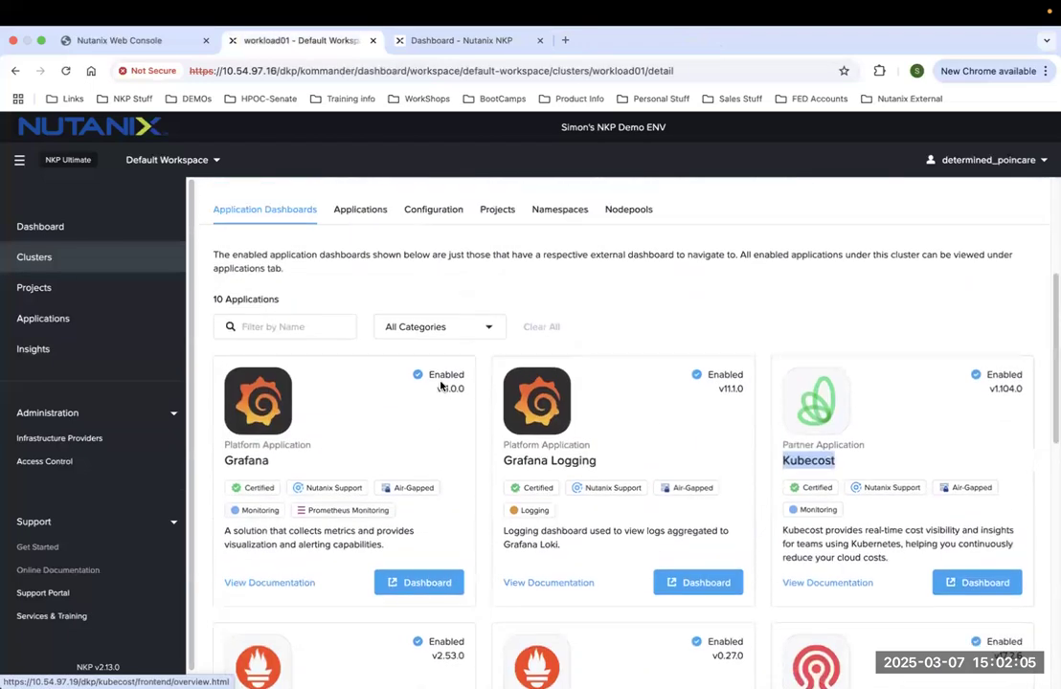
pyautogui.scroll(5, 439, 382)
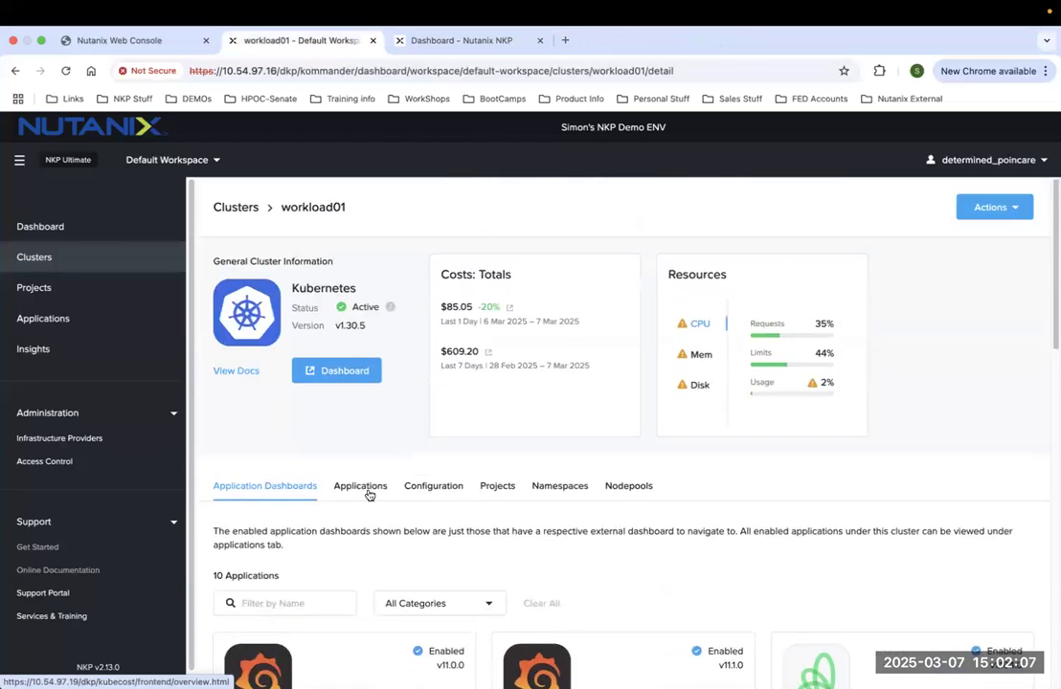
# Examine workload01's configuration, including networking, the service load balancer IPs and the control-plane and md-0 node pools' OS images and sizing.
pyautogui.click(425, 486)
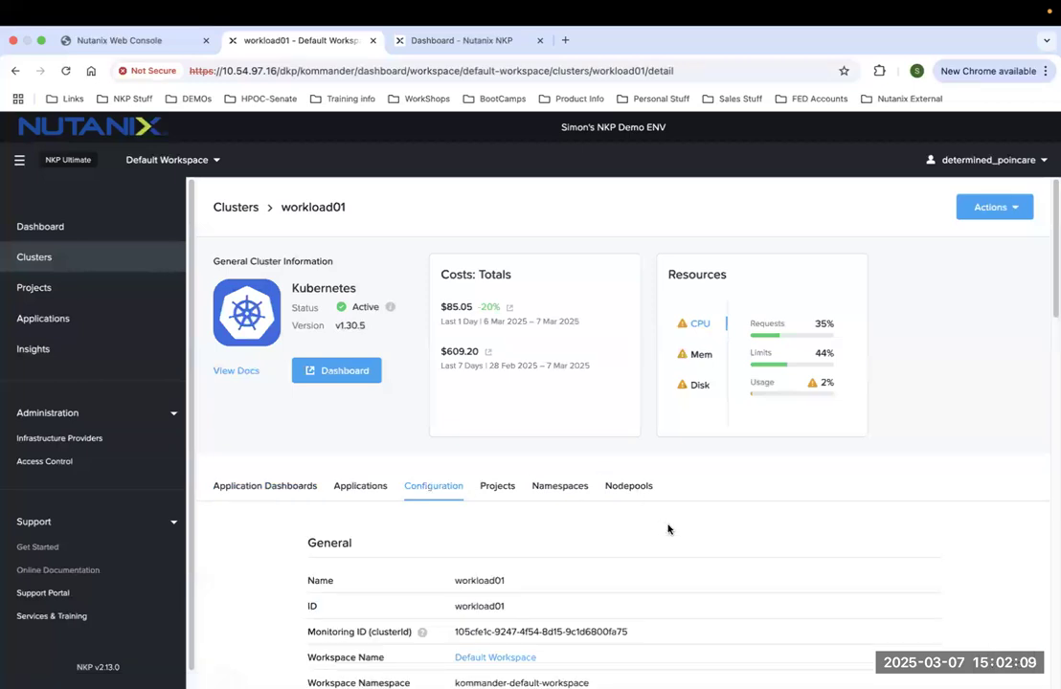
pyautogui.scroll(-3, 670, 529)
pyautogui.scroll(-2, 613, 537)
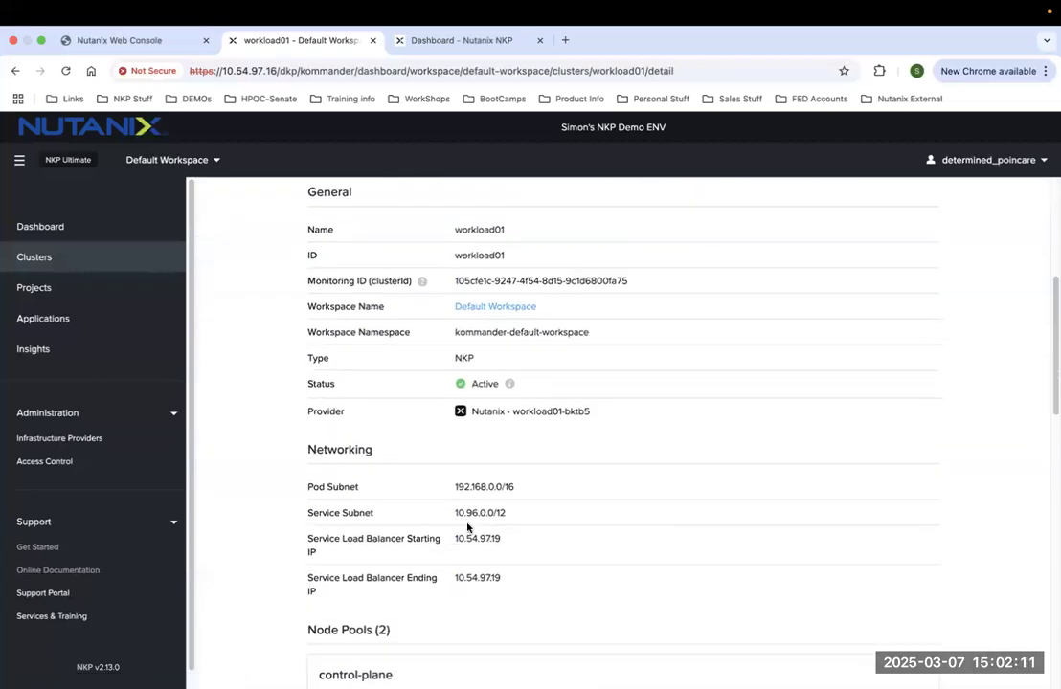
pyautogui.moveTo(452, 541); pyautogui.dragTo(521, 587)
pyautogui.scroll(-4, 515, 578)
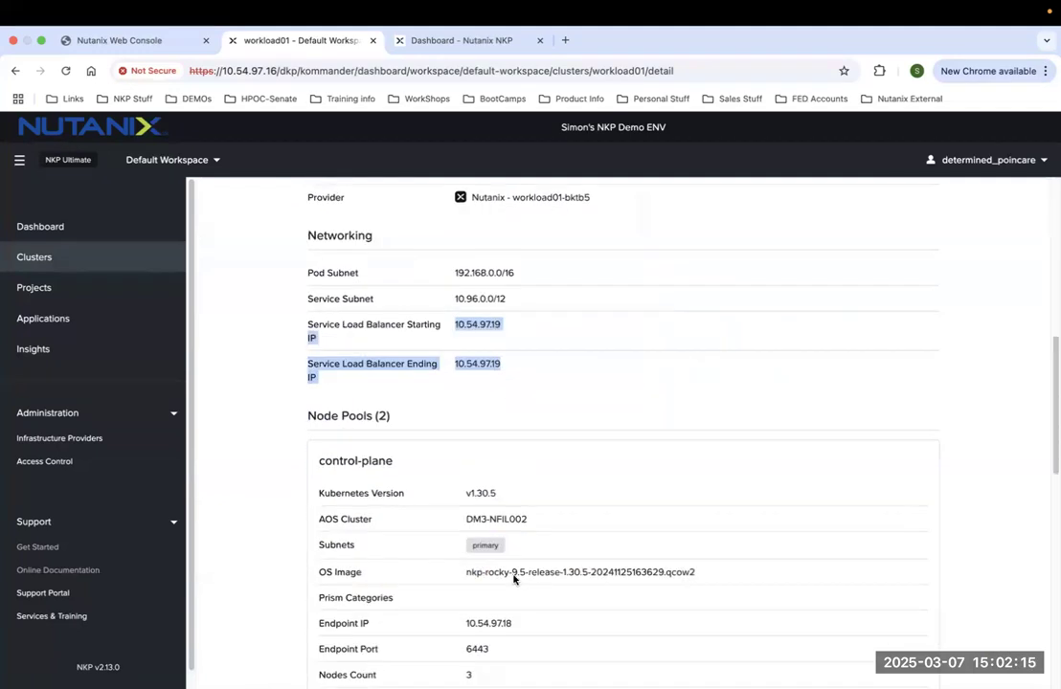
pyautogui.scroll(-3, 512, 574)
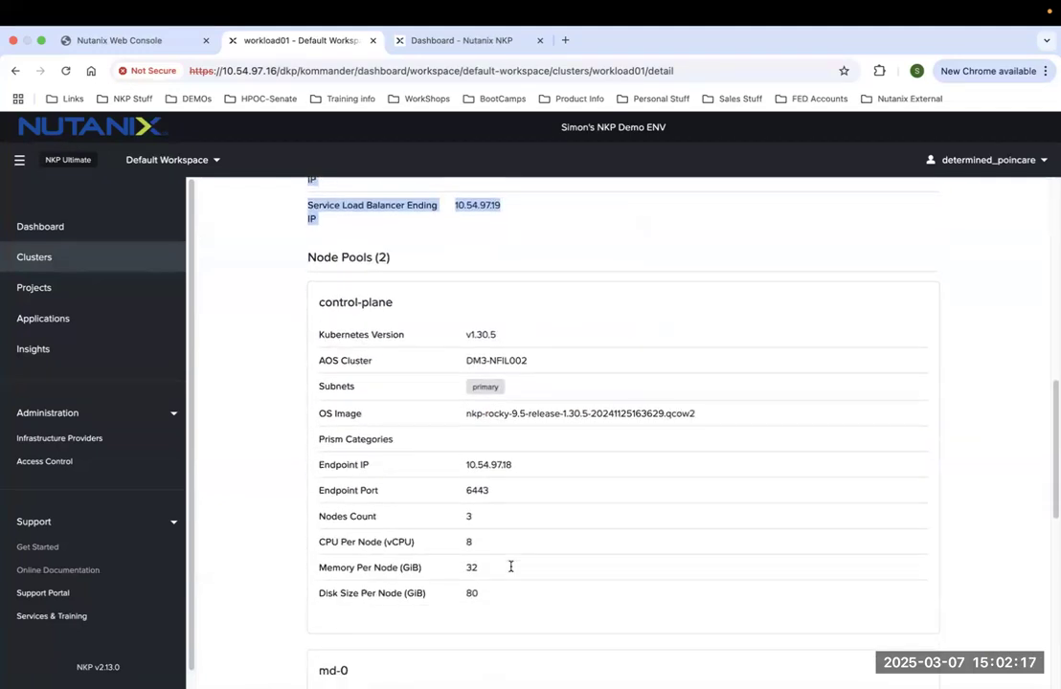
pyautogui.scroll(-4, 511, 569)
pyautogui.moveTo(497, 547); pyautogui.dragTo(587, 546)
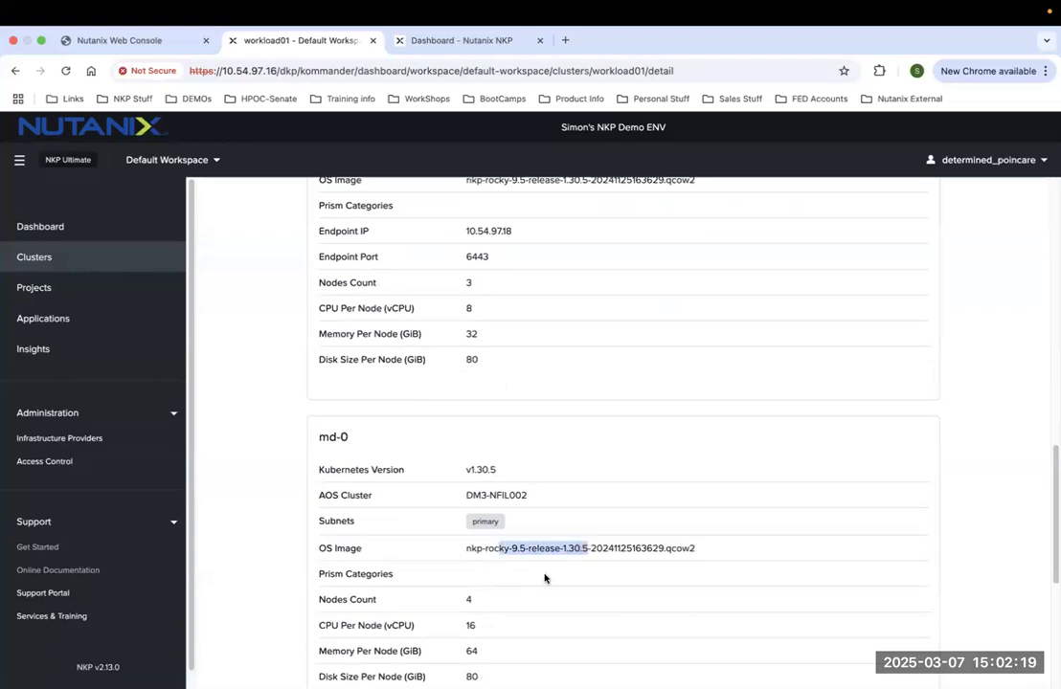
pyautogui.scroll(-5, 545, 575)
pyautogui.scroll(15, 545, 578)
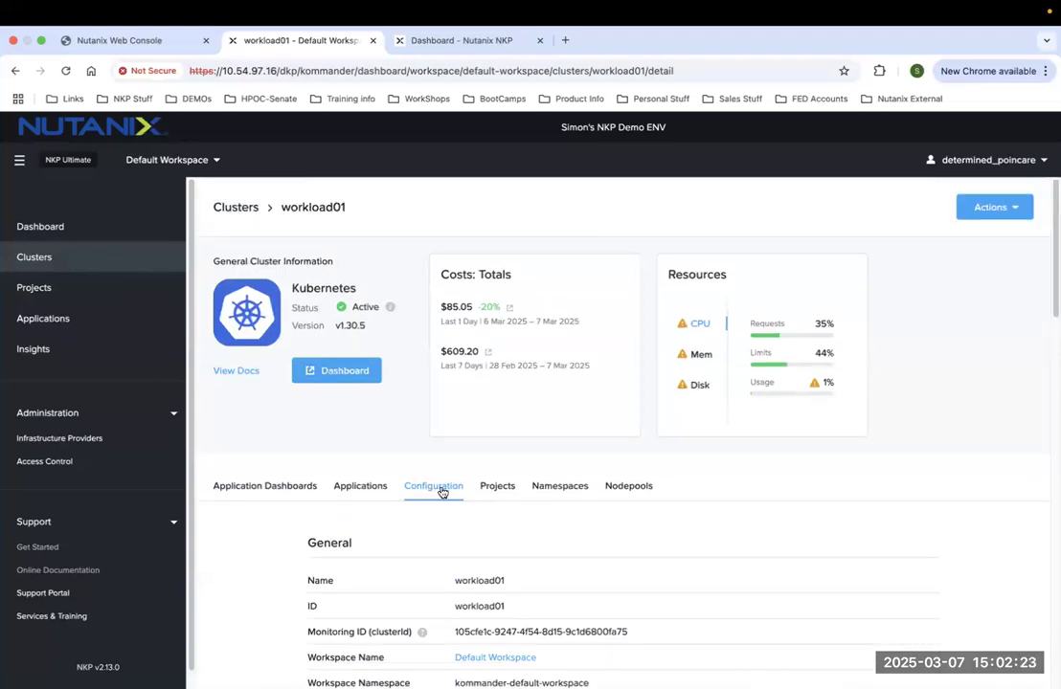
# Check which projects and node pools belong to the workload01 cluster.
pyautogui.click(502, 488)
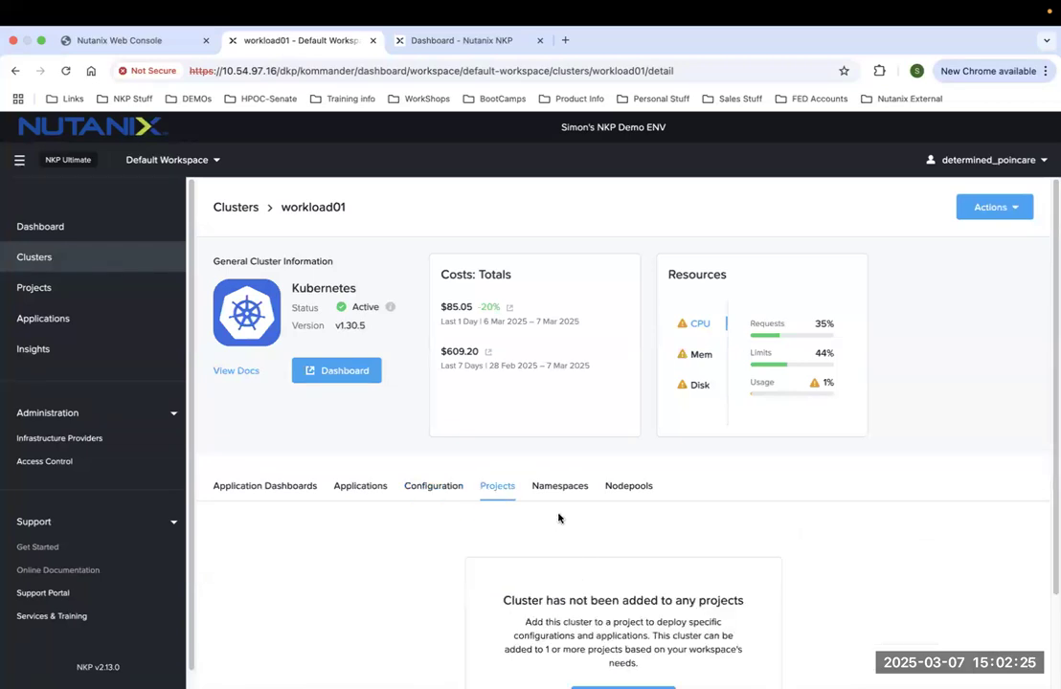
pyautogui.click(645, 487)
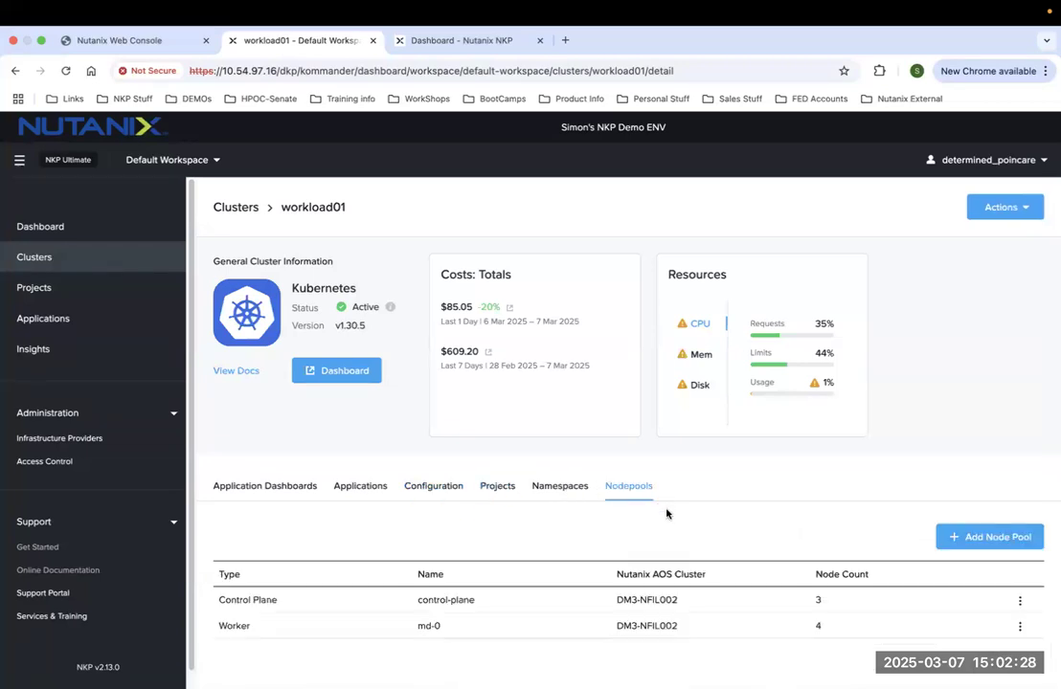
# Review workload01's namespaces, including the default one, and reopen the cluster's node pool list.
pyautogui.click(559, 487)
pyautogui.scroll(-3, 772, 504)
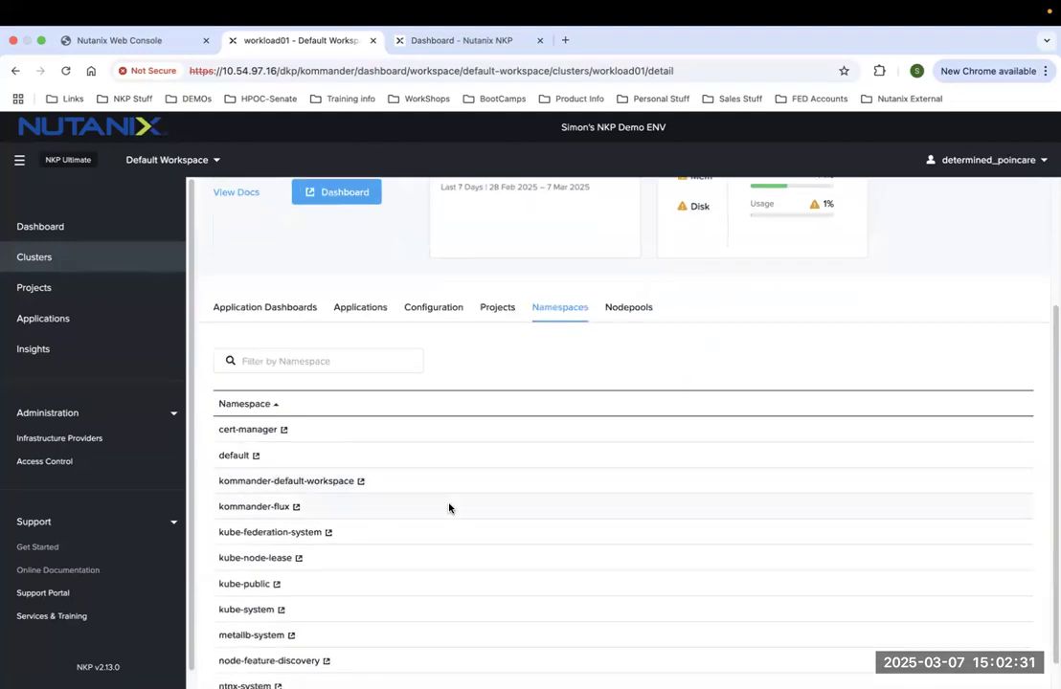
pyautogui.scroll(-1, 446, 511)
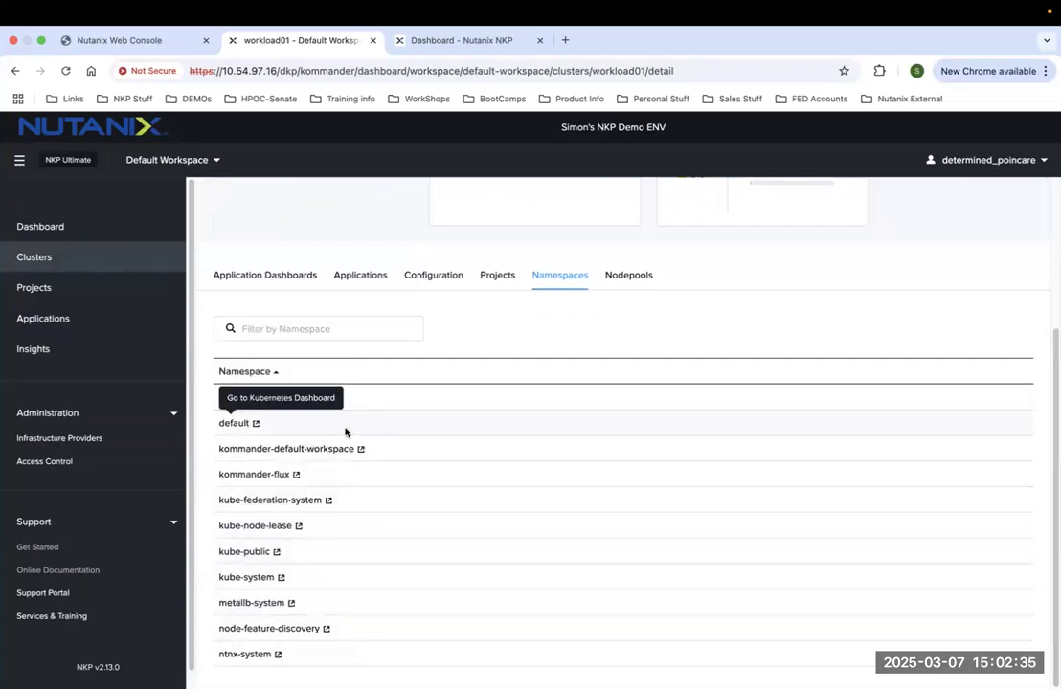
pyautogui.moveTo(250, 427); pyautogui.dragTo(211, 428)
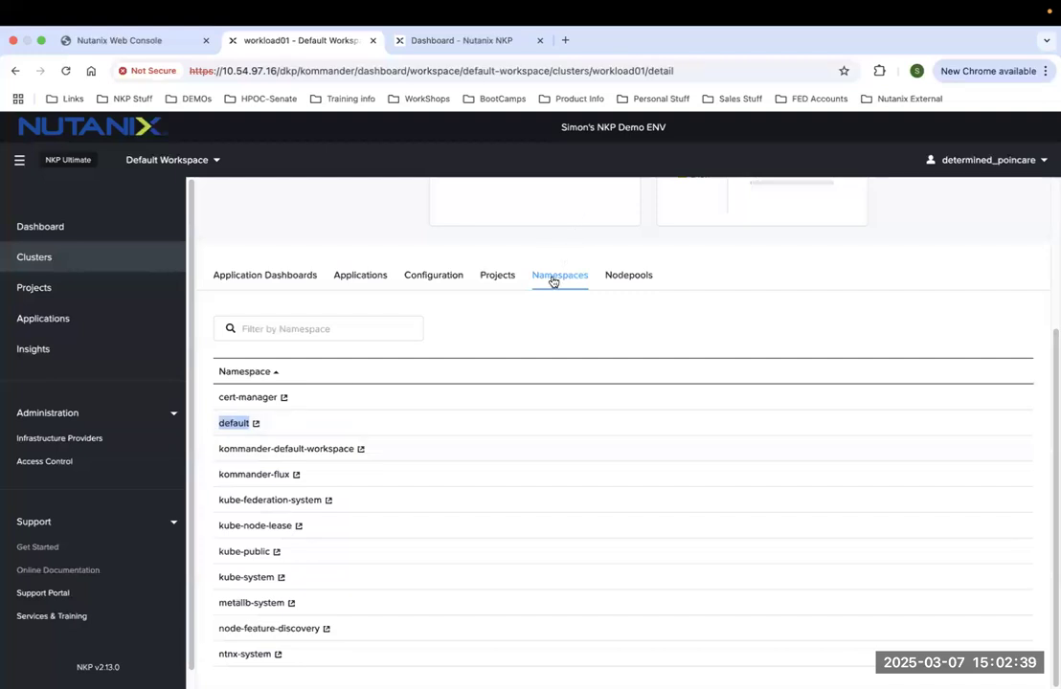
pyautogui.click(161, 160)
pyautogui.click(291, 122)
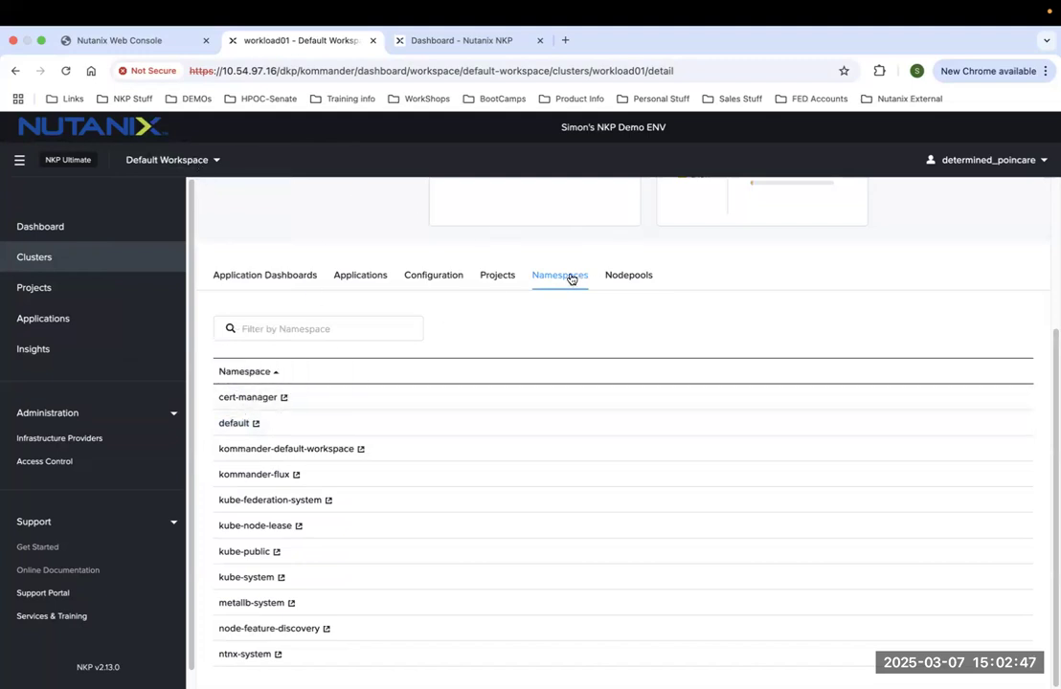
pyautogui.click(633, 277)
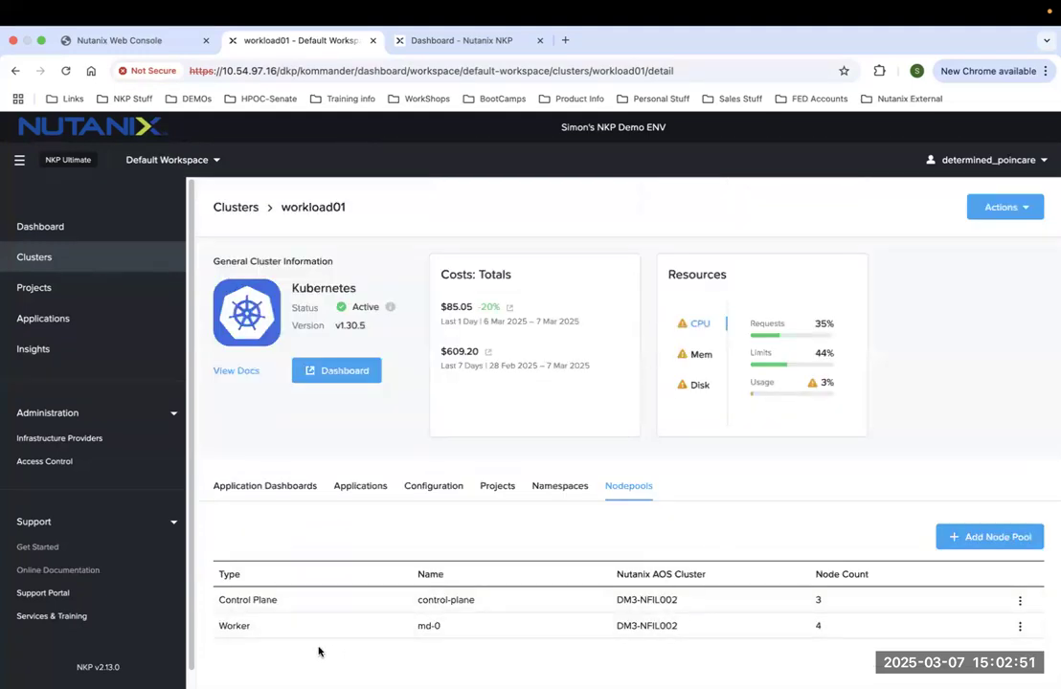
# Review the control-plane and worker node pools of workload01 and their node counts.
pyautogui.doubleClick(220, 602)
pyautogui.moveTo(269, 594); pyautogui.dragTo(277, 595)
pyautogui.moveTo(366, 209); pyautogui.dragTo(279, 209)
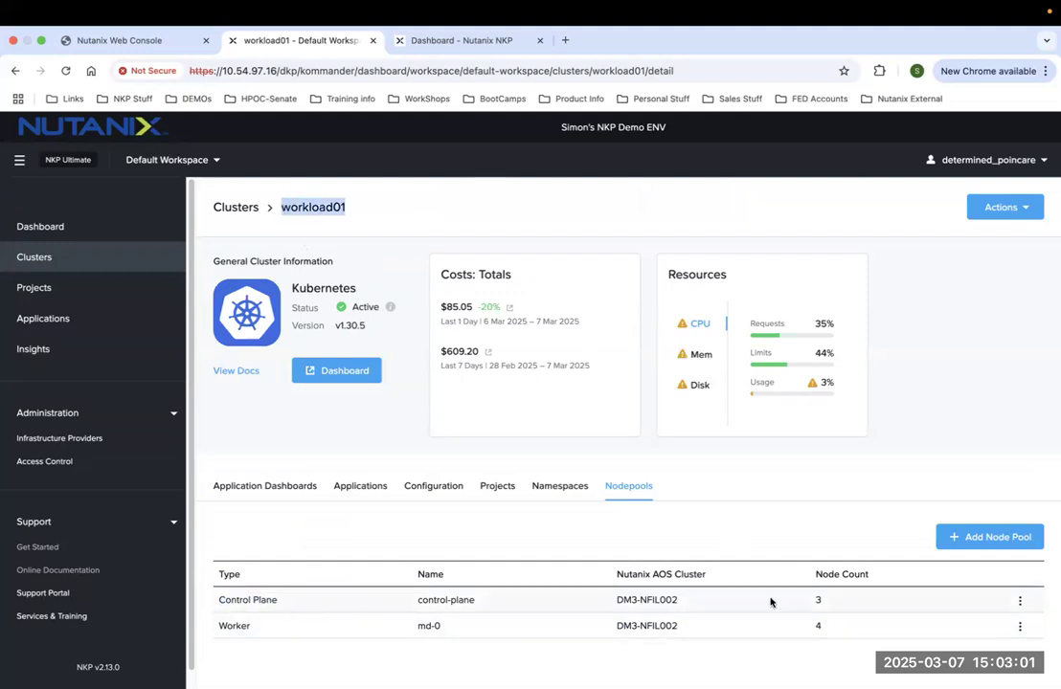
pyautogui.click(819, 604)
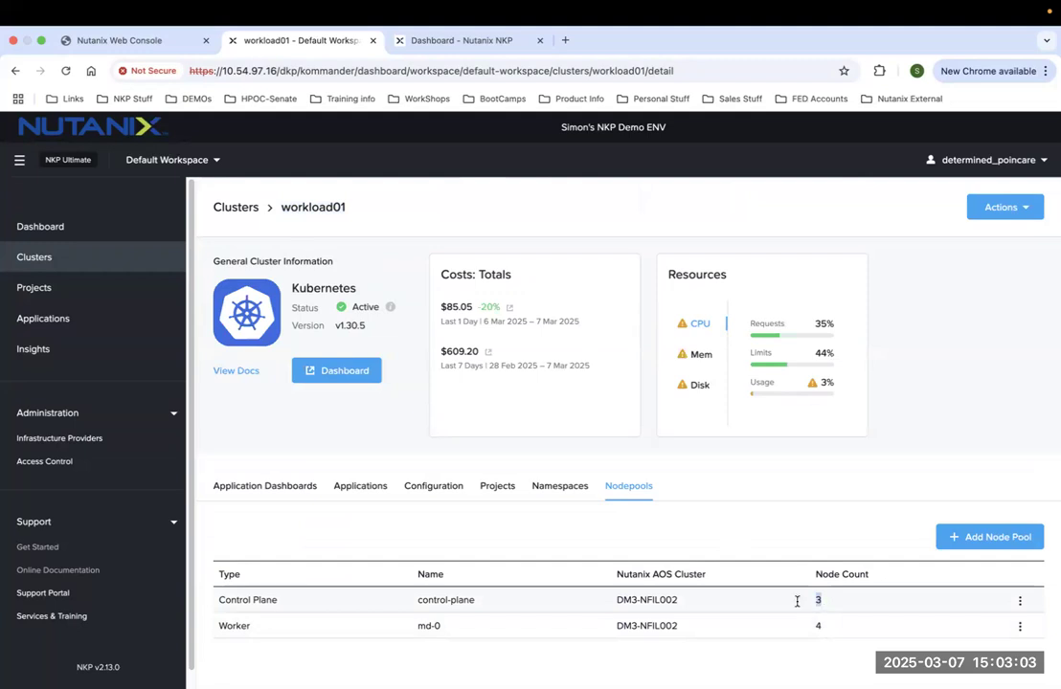
pyautogui.moveTo(287, 602); pyautogui.dragTo(265, 600)
pyautogui.doubleClick(820, 625)
# Try enabling autoscaling on the md-0 worker node pool with a maximum of 6 nodes, and discard the edit.
pyautogui.click(1020, 626)
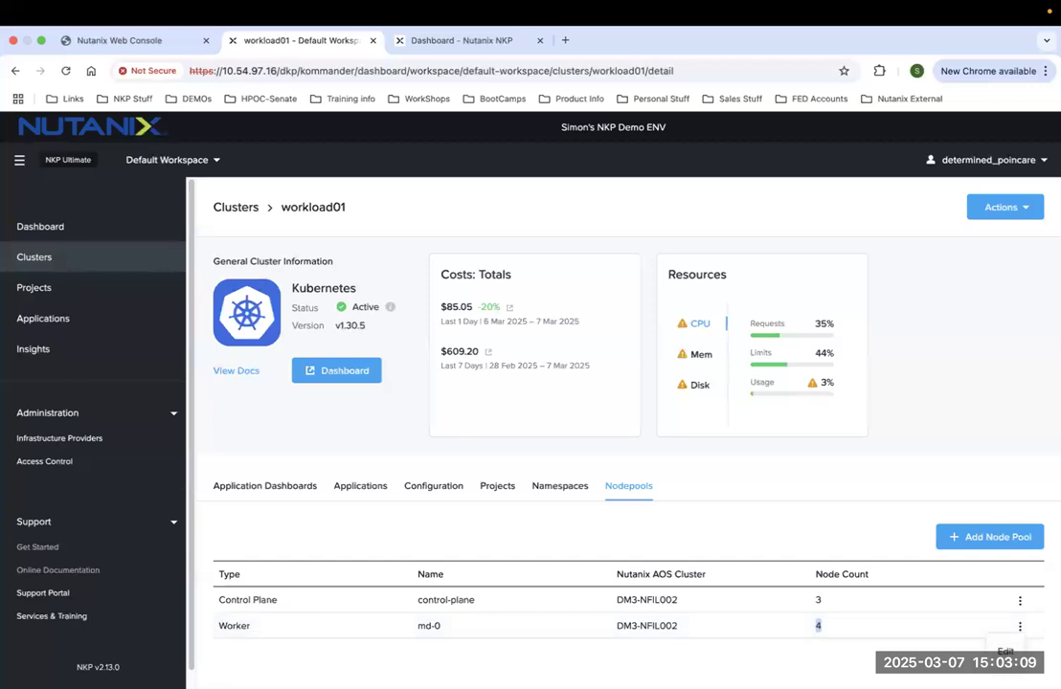
pyautogui.click(1006, 652)
pyautogui.scroll(-1, 544, 412)
pyautogui.scroll(-3, 544, 415)
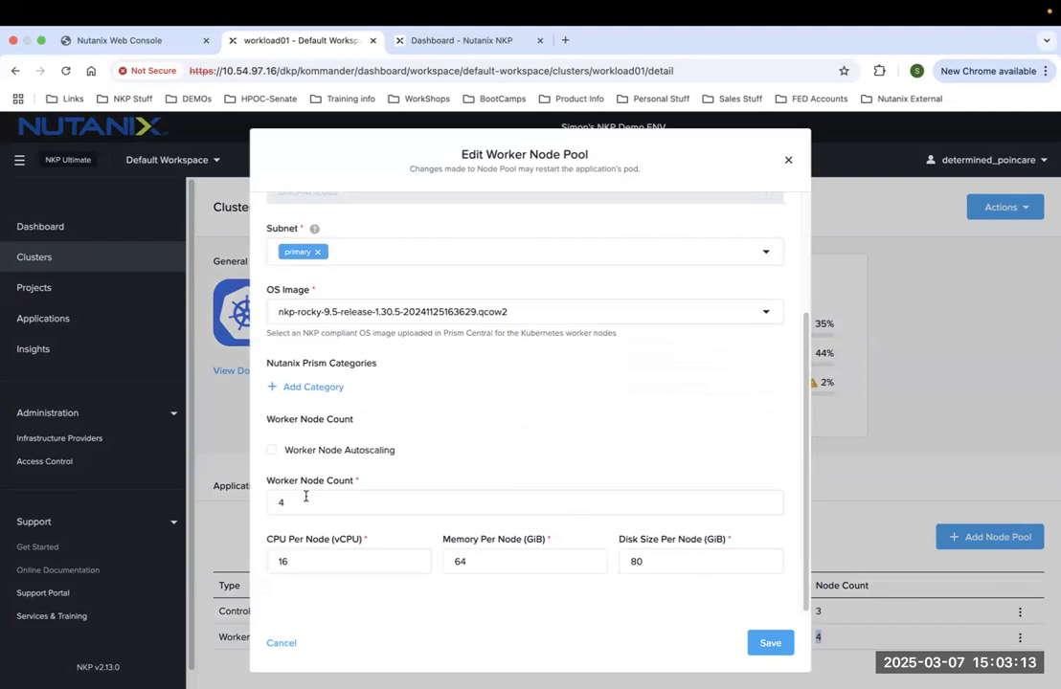
pyautogui.click(272, 450)
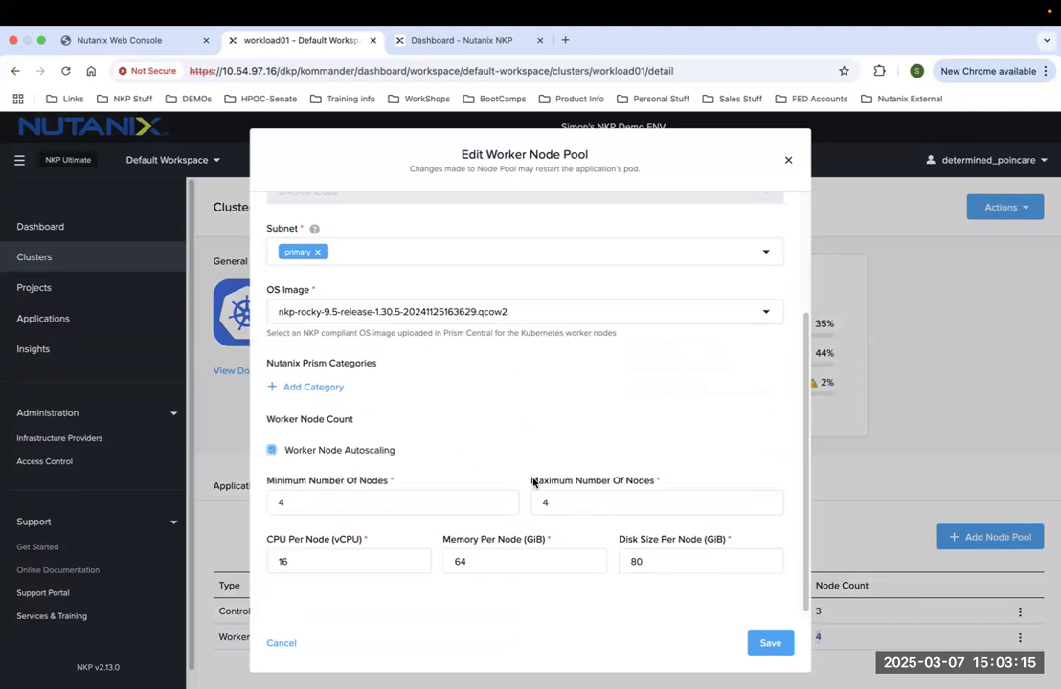
pyautogui.click(767, 501)
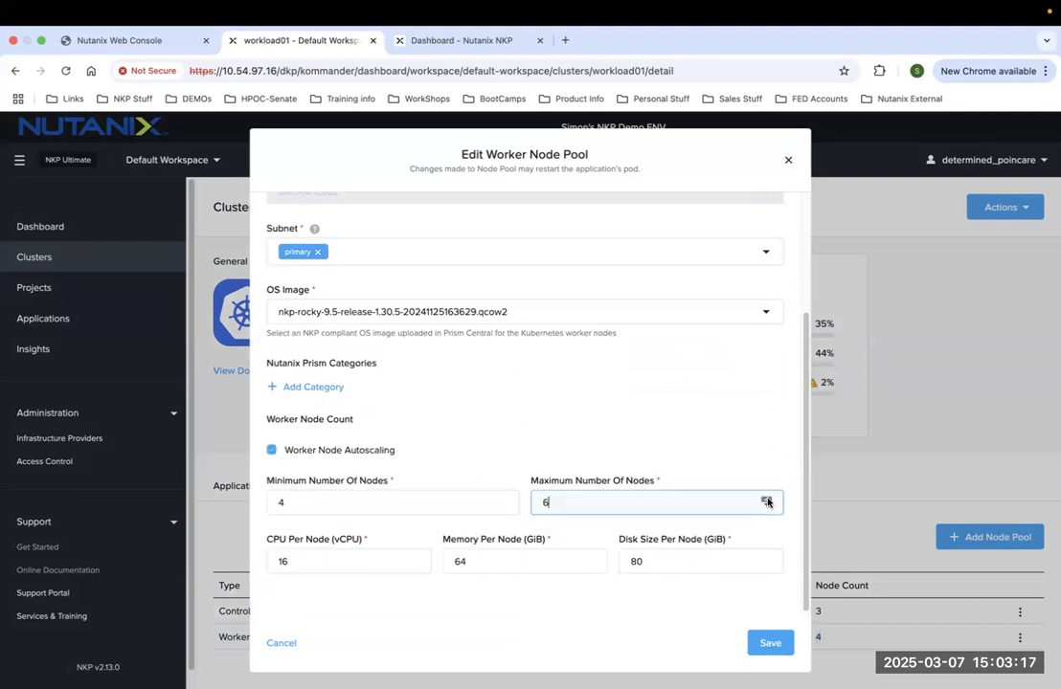
pyautogui.click(469, 560)
pyautogui.click(346, 555)
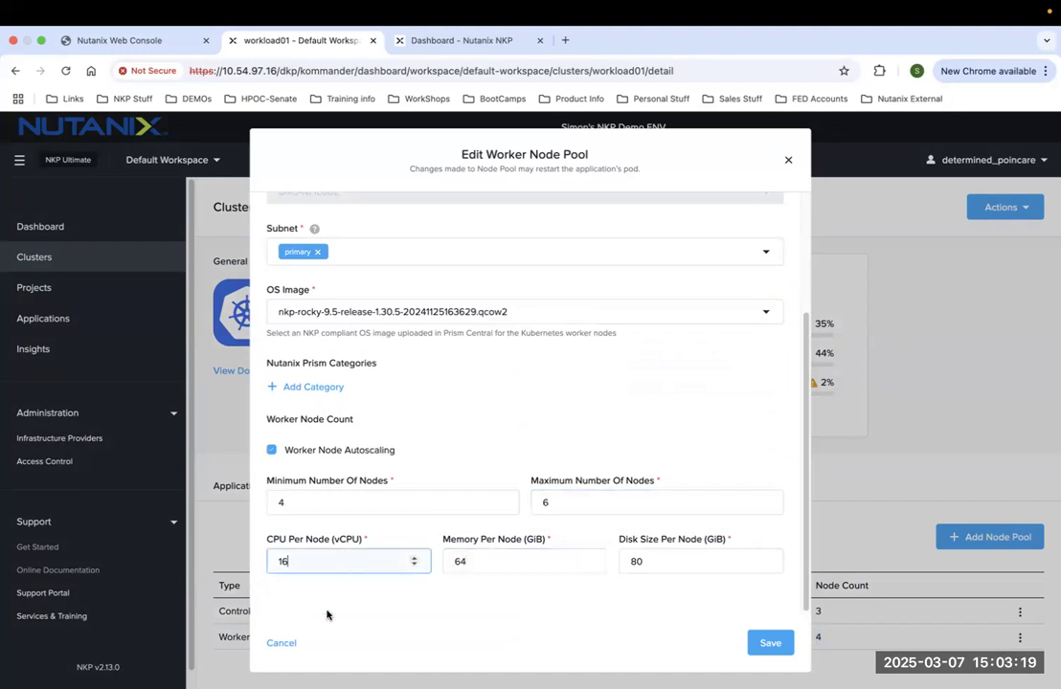
pyautogui.click(280, 642)
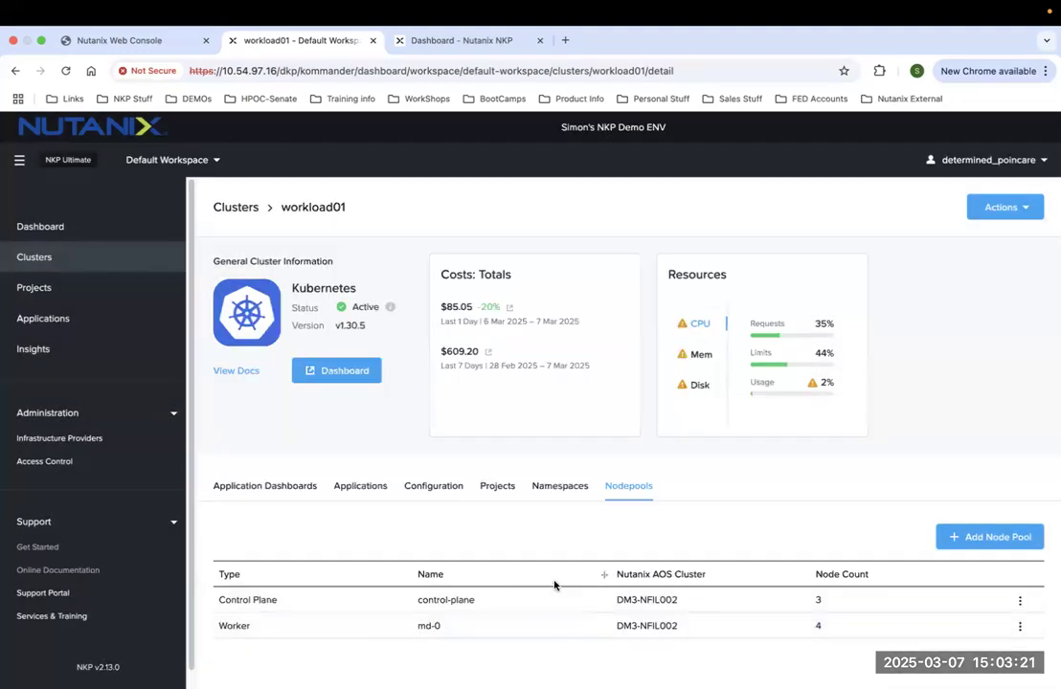
# View the workspace's applications, and examine its insights filtered to the Availability type.
pyautogui.click(60, 323)
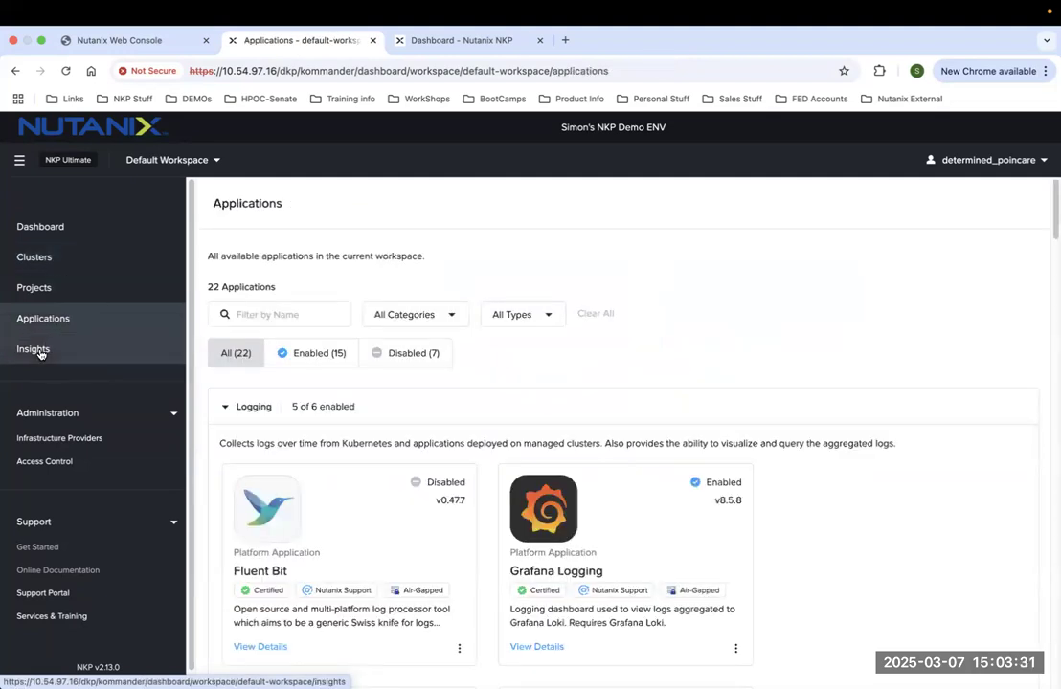
pyautogui.click(39, 353)
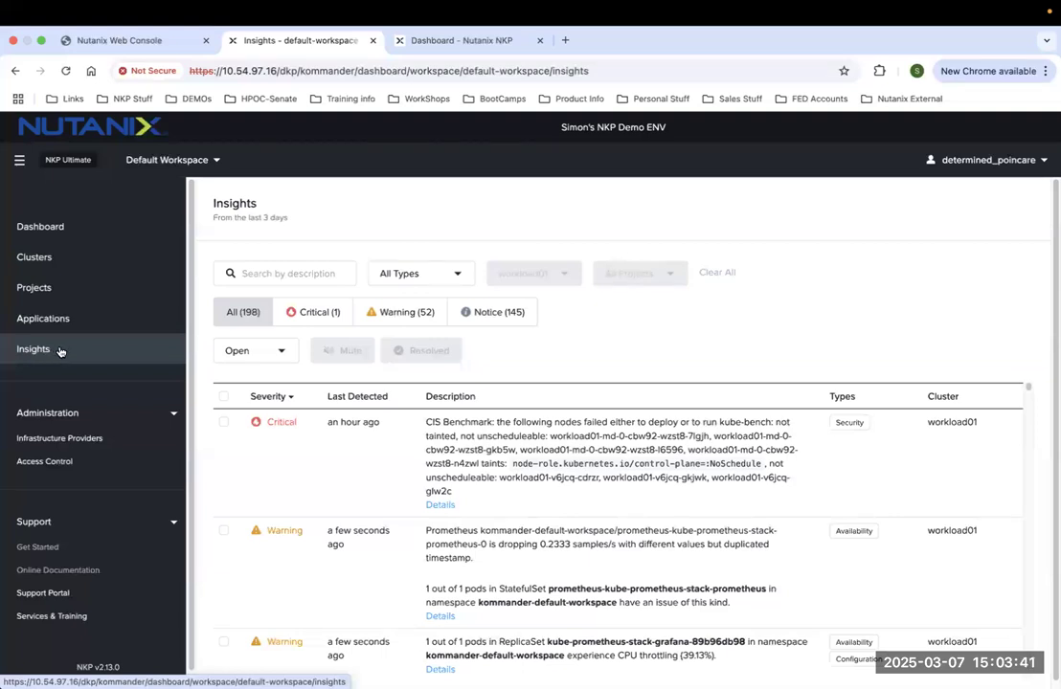
pyautogui.click(450, 274)
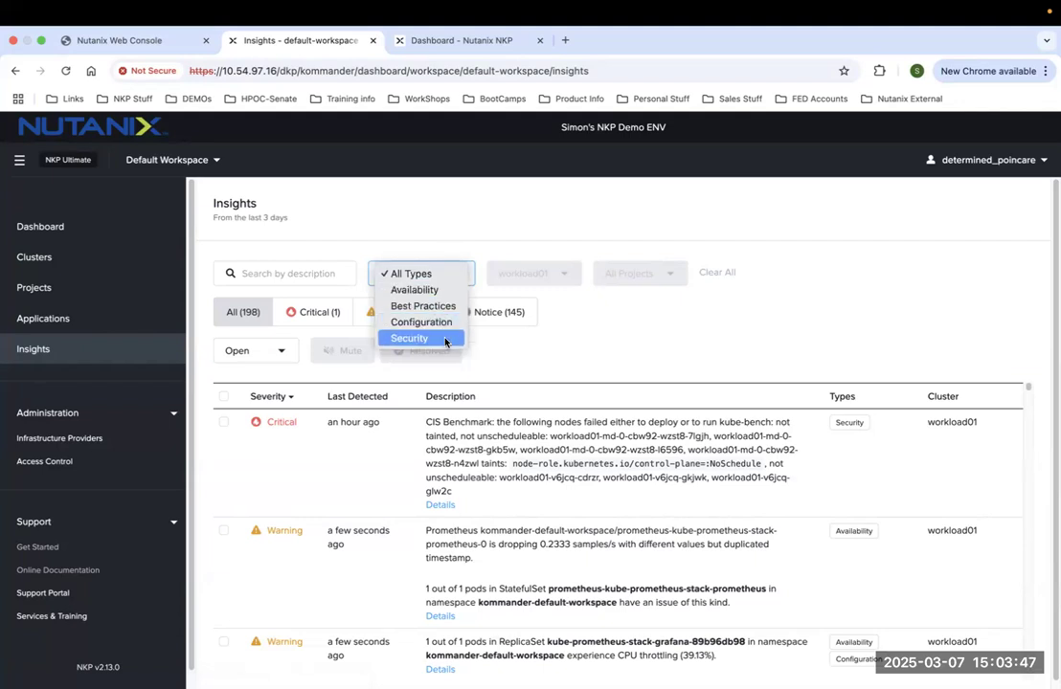
pyautogui.click(407, 290)
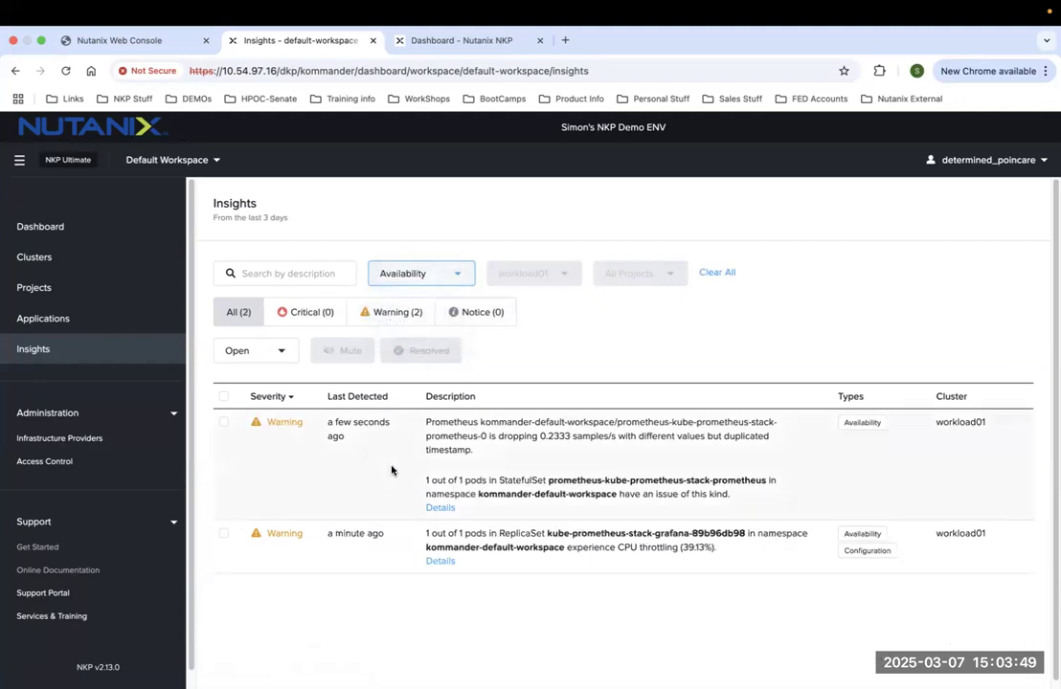
pyautogui.moveTo(424, 423); pyautogui.dragTo(497, 565)
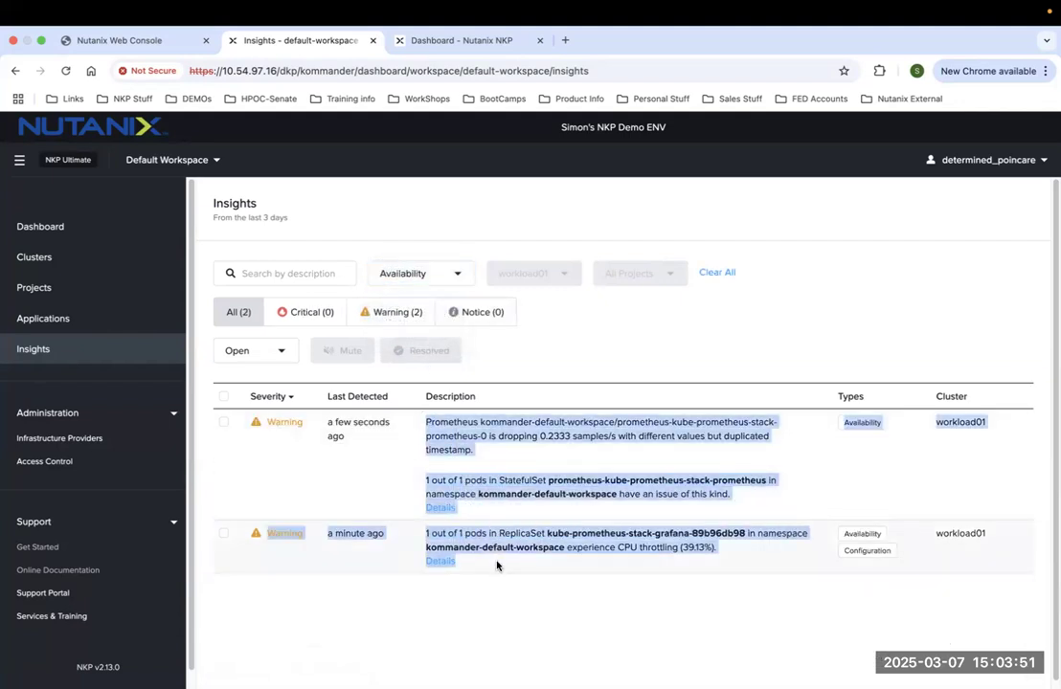
# Check the workspace insights of the Best Practices type and those of the Configuration type.
pyautogui.click(426, 275)
pyautogui.click(456, 290)
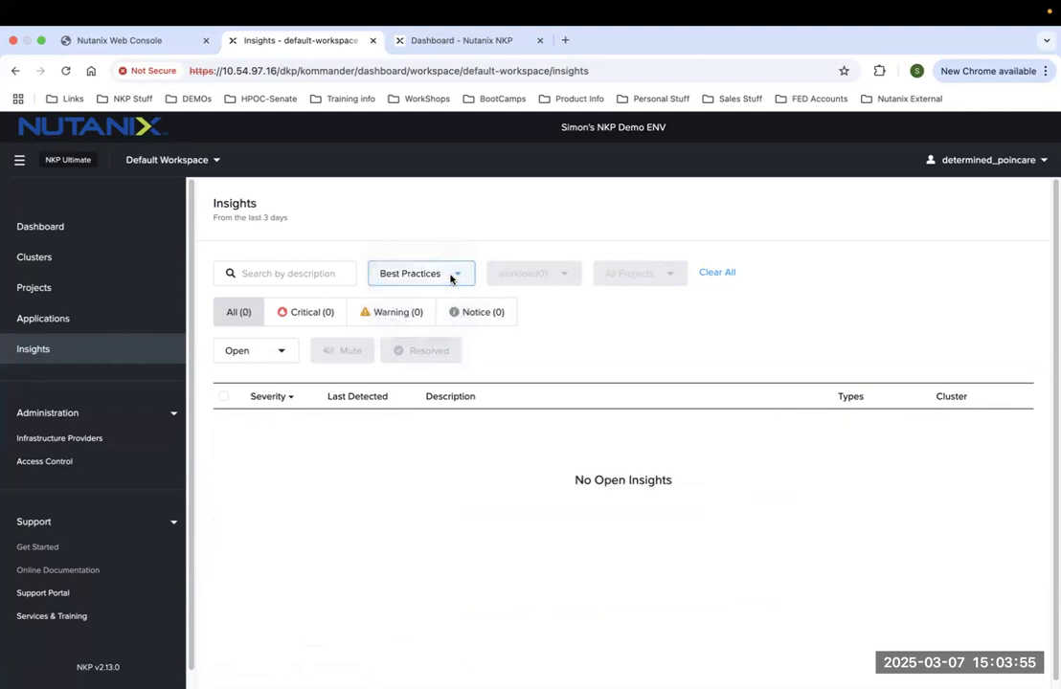
pyautogui.click(452, 279)
pyautogui.click(452, 291)
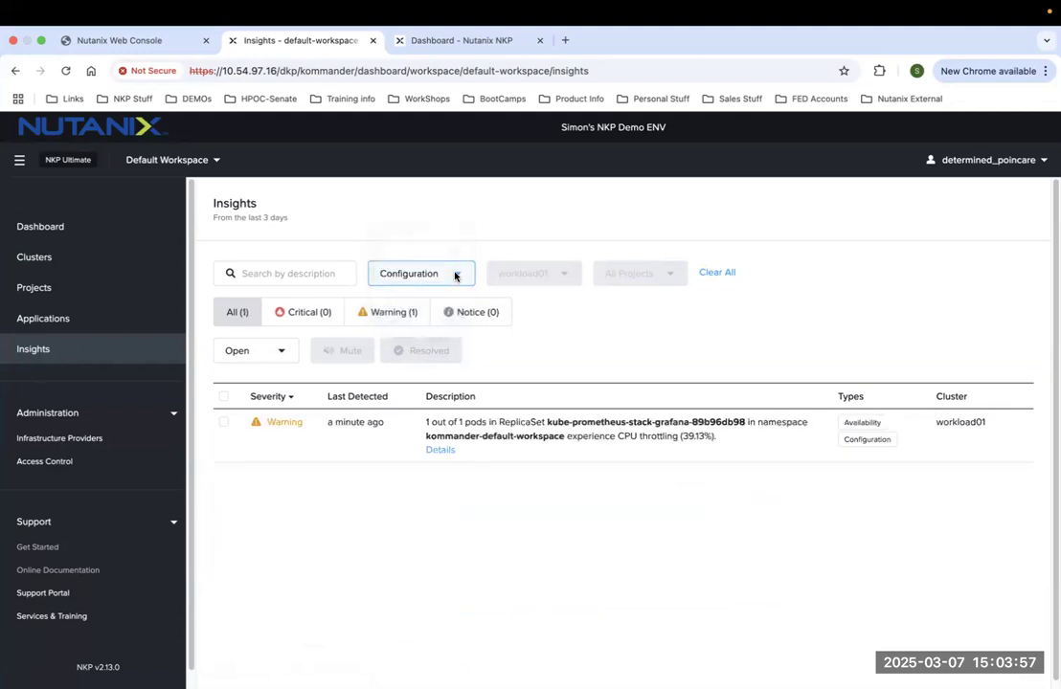
# Filter the insights to the Security type and go through the Notice, Warning and Critical severities.
pyautogui.click(455, 276)
pyautogui.click(452, 291)
pyautogui.click(485, 314)
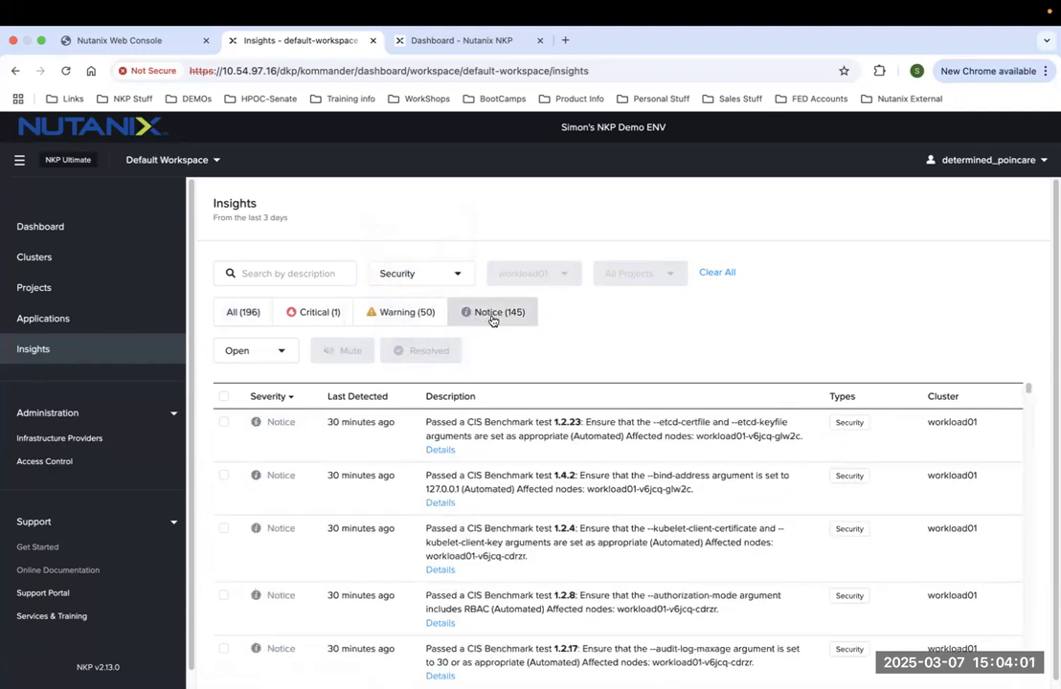
pyautogui.click(415, 319)
pyautogui.click(327, 318)
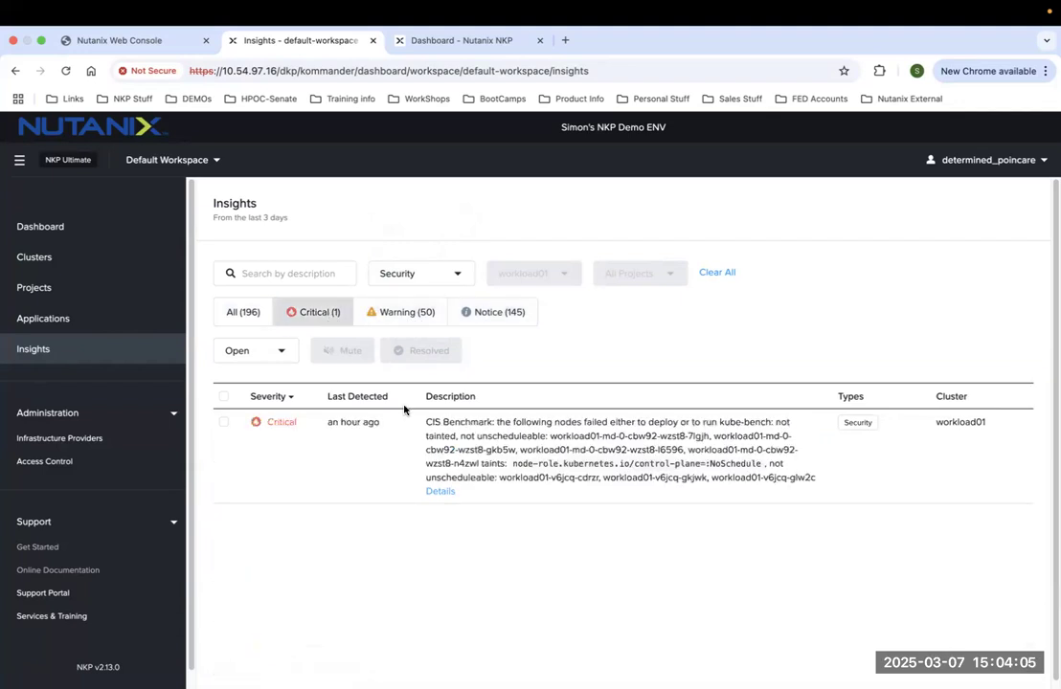
# Examine the critical CIS Benchmark insight's details, including its root cause analysis and solutions, and close the details page.
pyautogui.moveTo(236, 421); pyautogui.dragTo(515, 507)
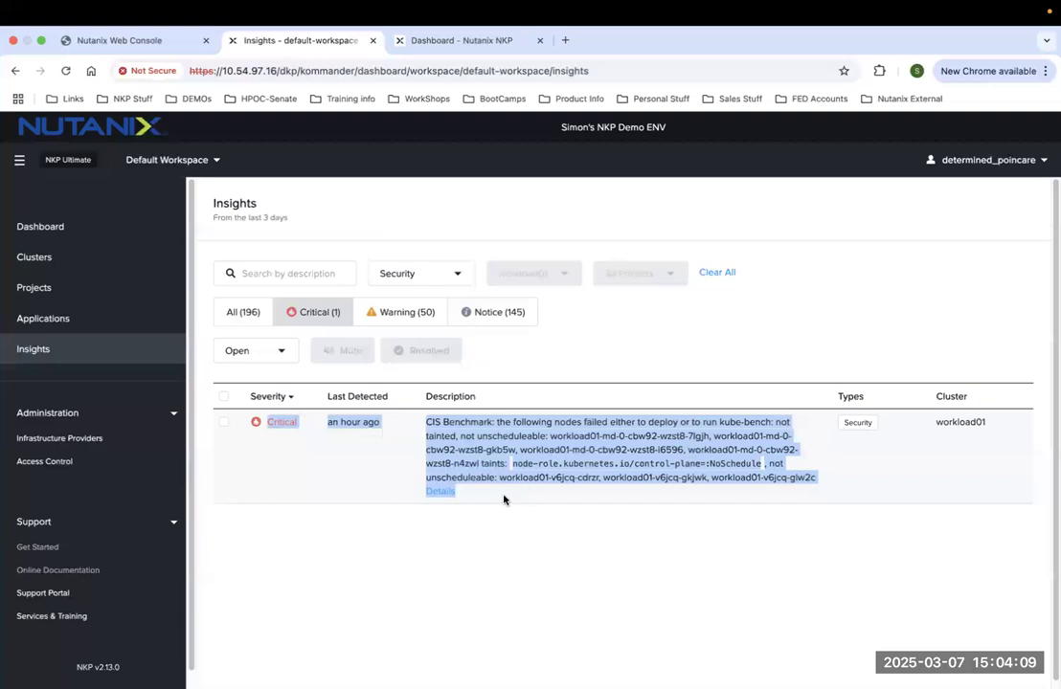
pyautogui.click(441, 492)
pyautogui.scroll(-2, 440, 494)
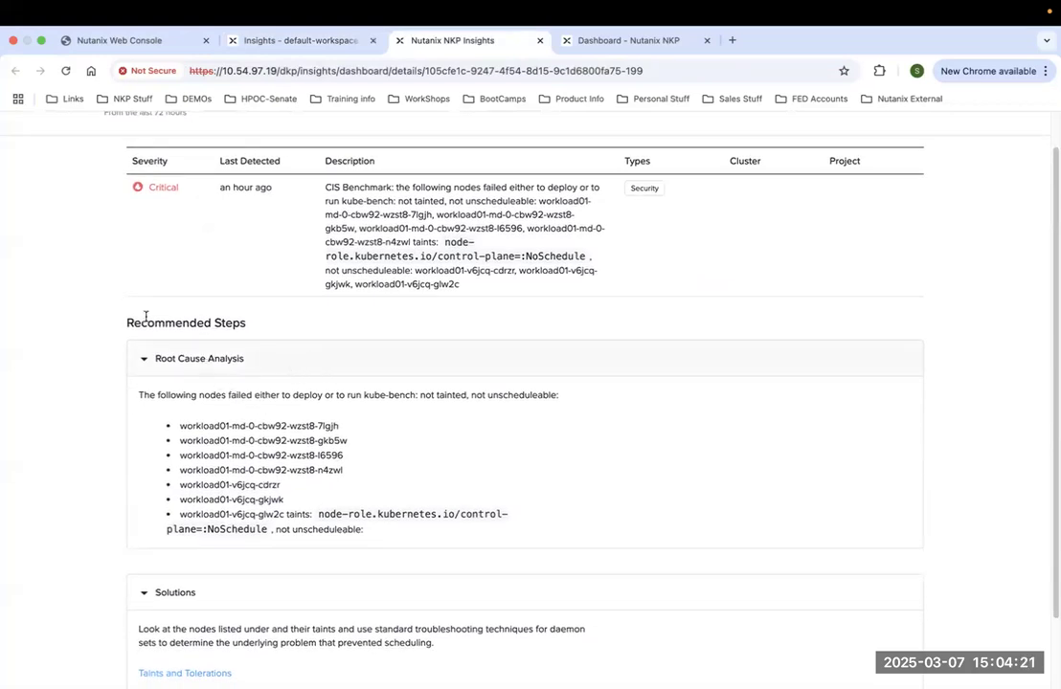
pyautogui.moveTo(148, 324); pyautogui.dragTo(298, 382)
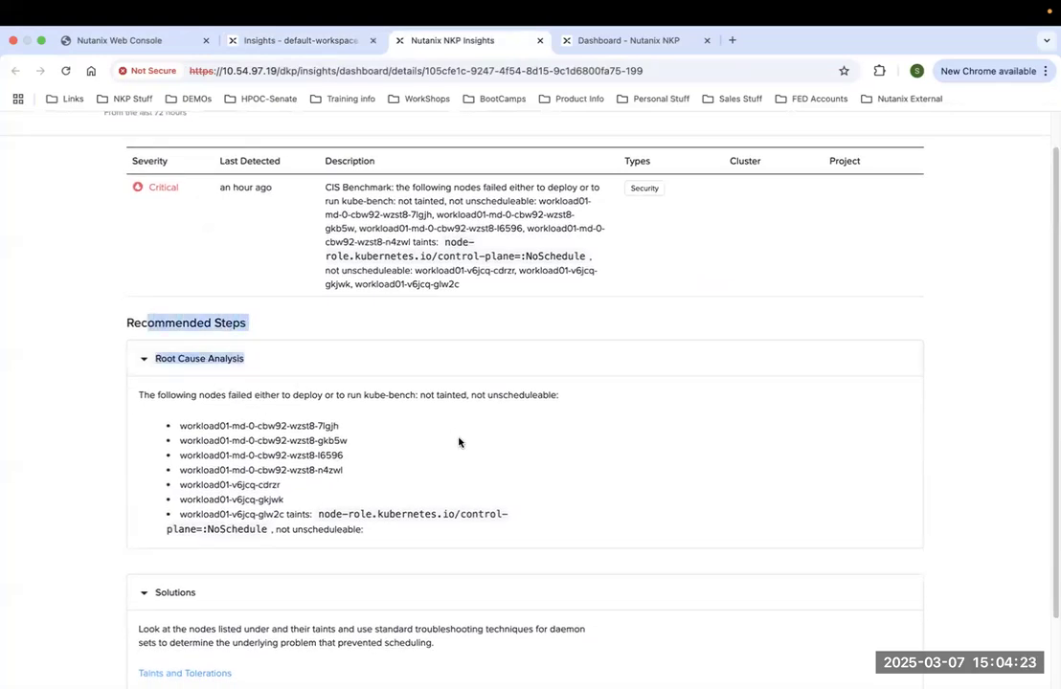
pyautogui.scroll(-3, 450, 462)
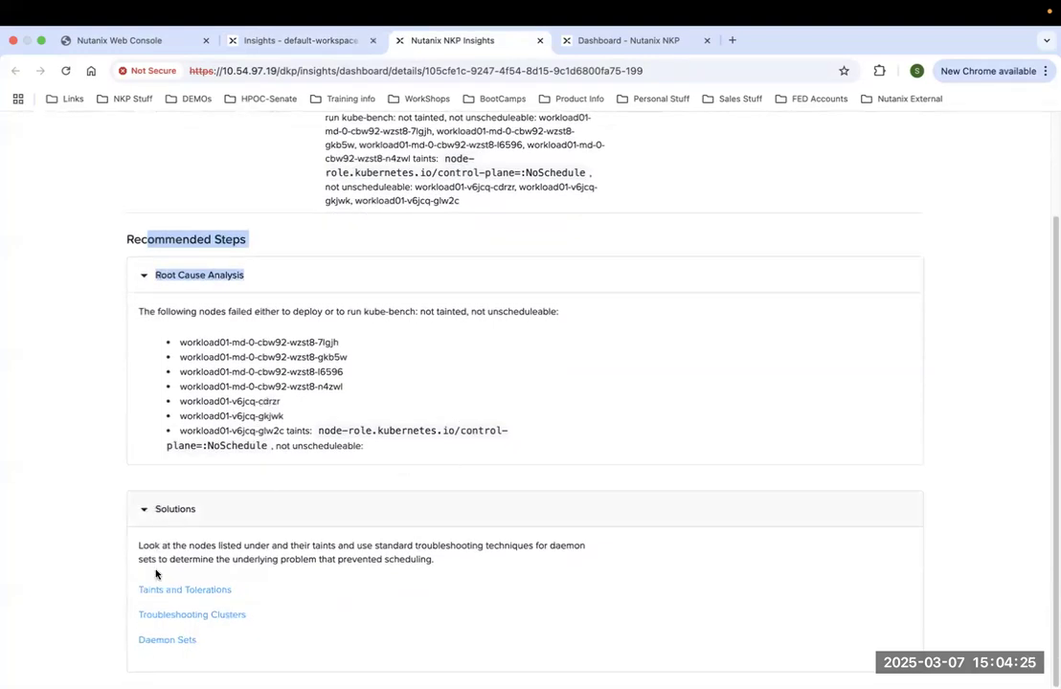
pyautogui.moveTo(137, 545); pyautogui.dragTo(219, 635)
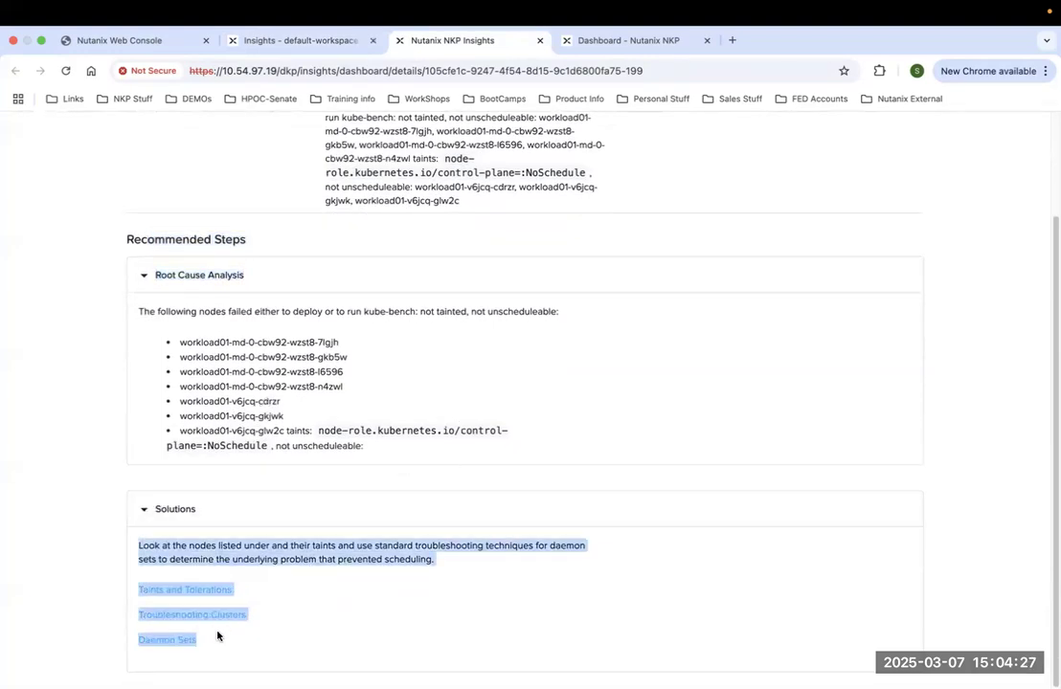
pyautogui.scroll(3, 392, 500)
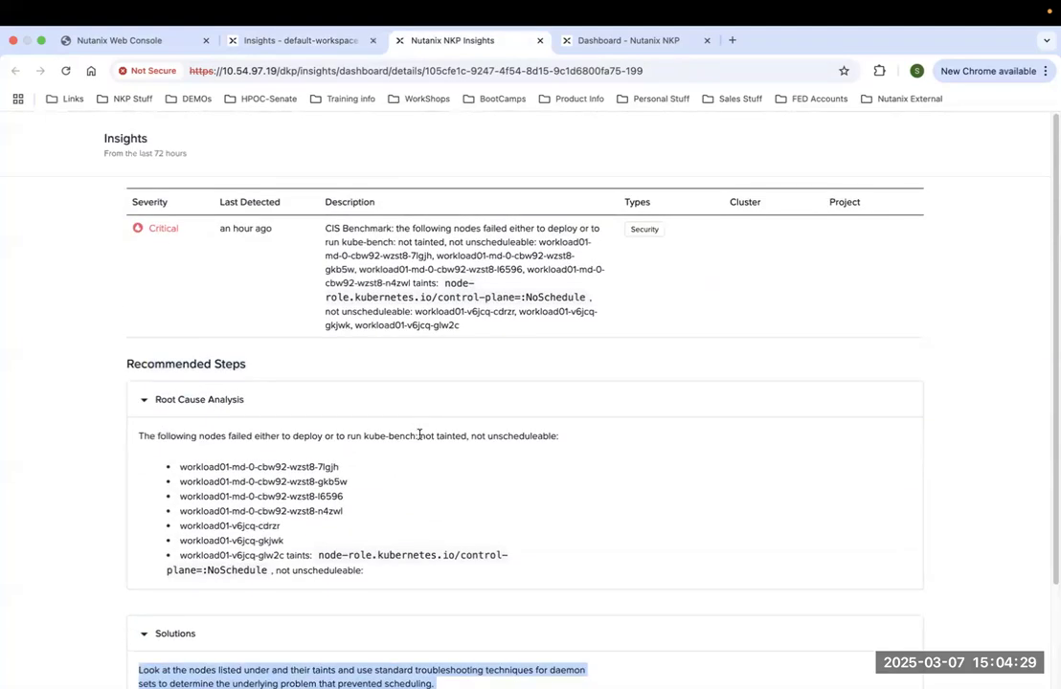
pyautogui.rightClick(417, 44)
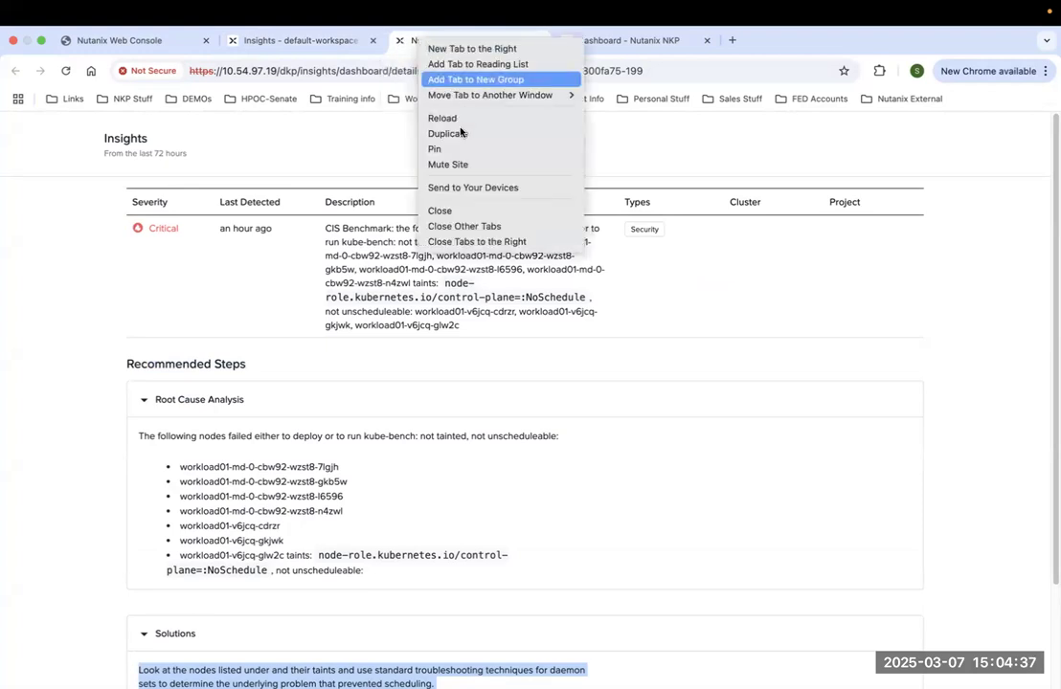
pyautogui.click(446, 208)
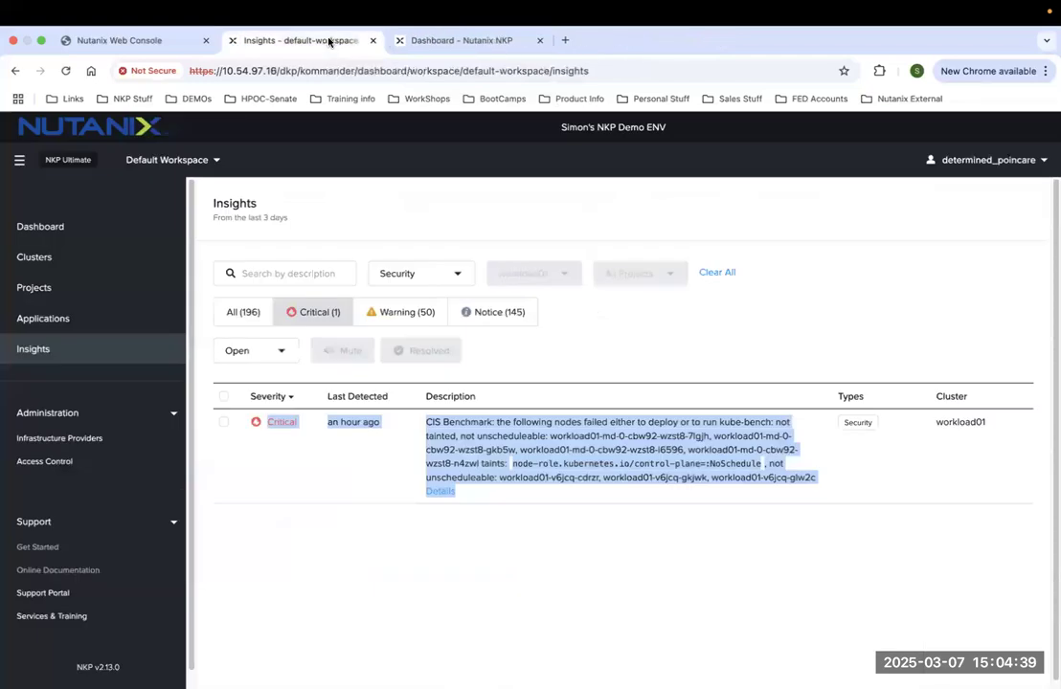
# View the Default Workspace's infrastructure providers and access control cluster roles, and return to its dashboard.
pyautogui.click(87, 442)
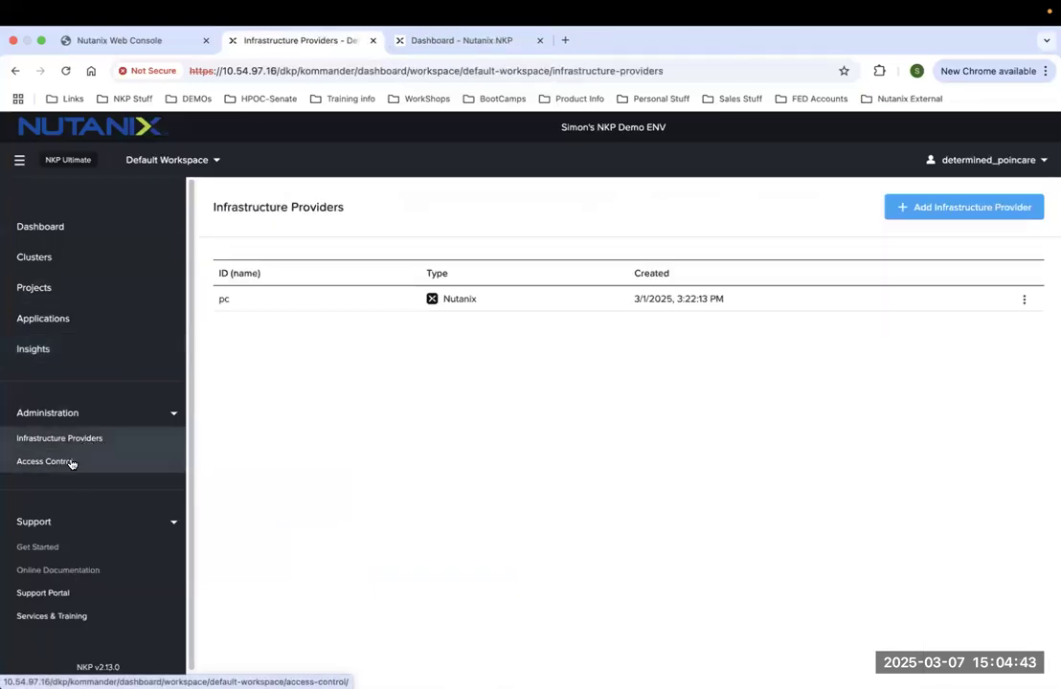
pyautogui.click(70, 466)
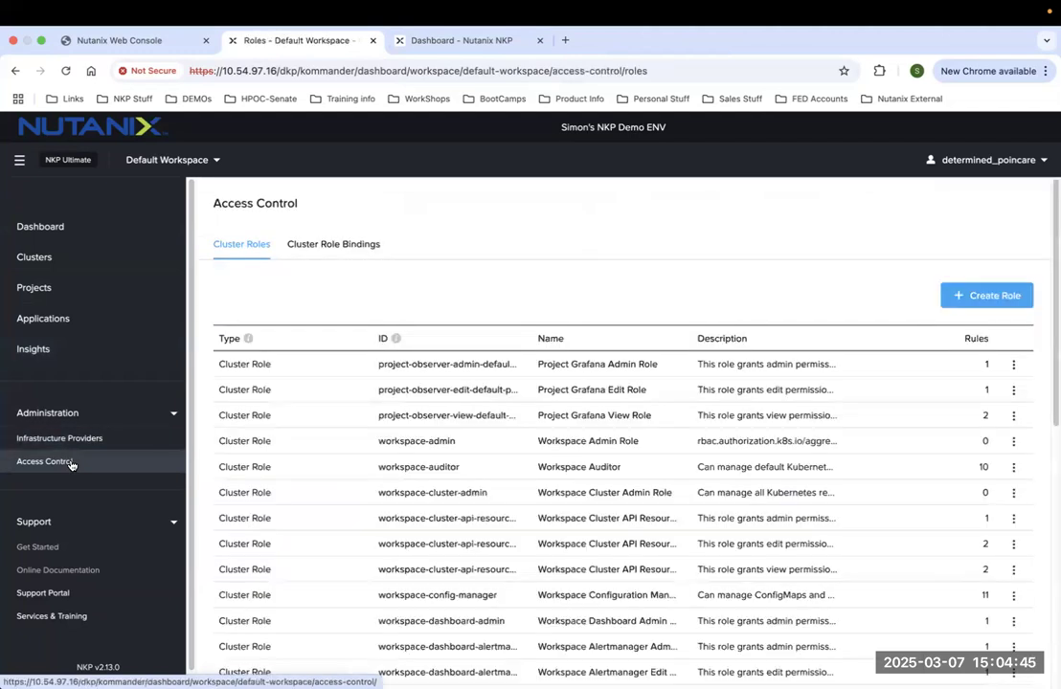
pyautogui.click(55, 229)
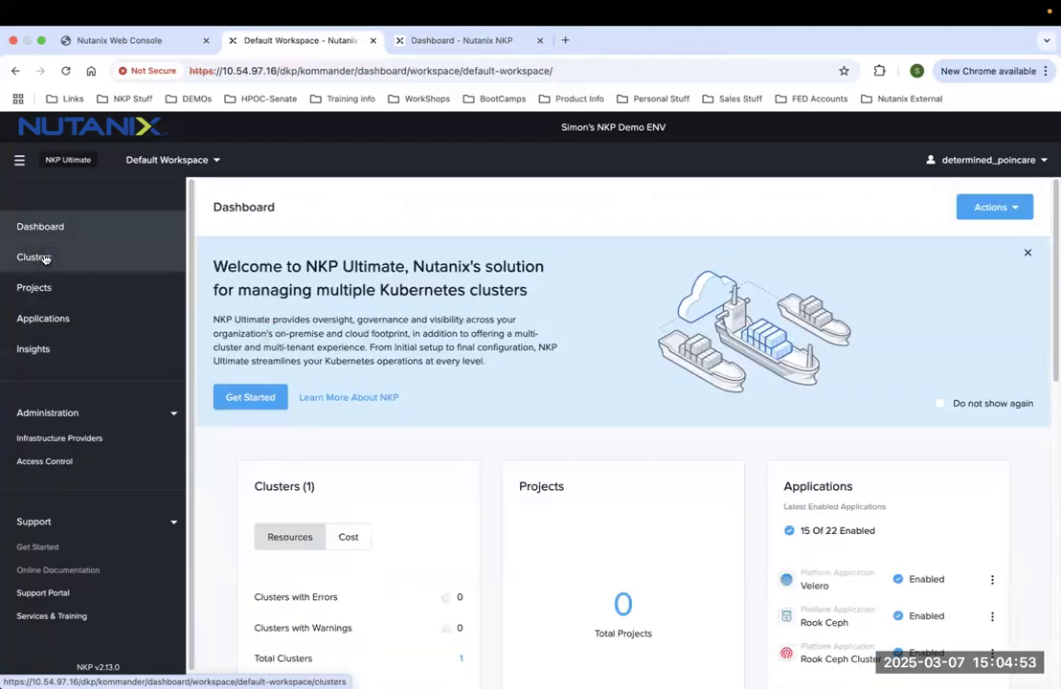
# Open the cluster overview, switch from the Default Workspace to Simon-Workspace and check the available workspaces.
pyautogui.click(46, 260)
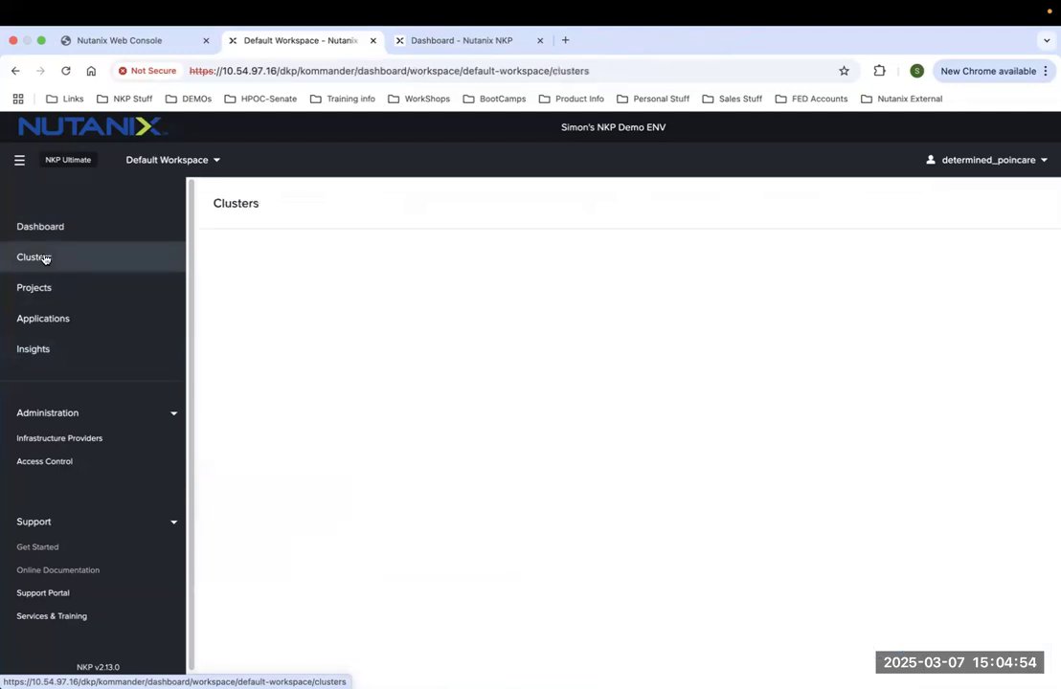
pyautogui.click(178, 162)
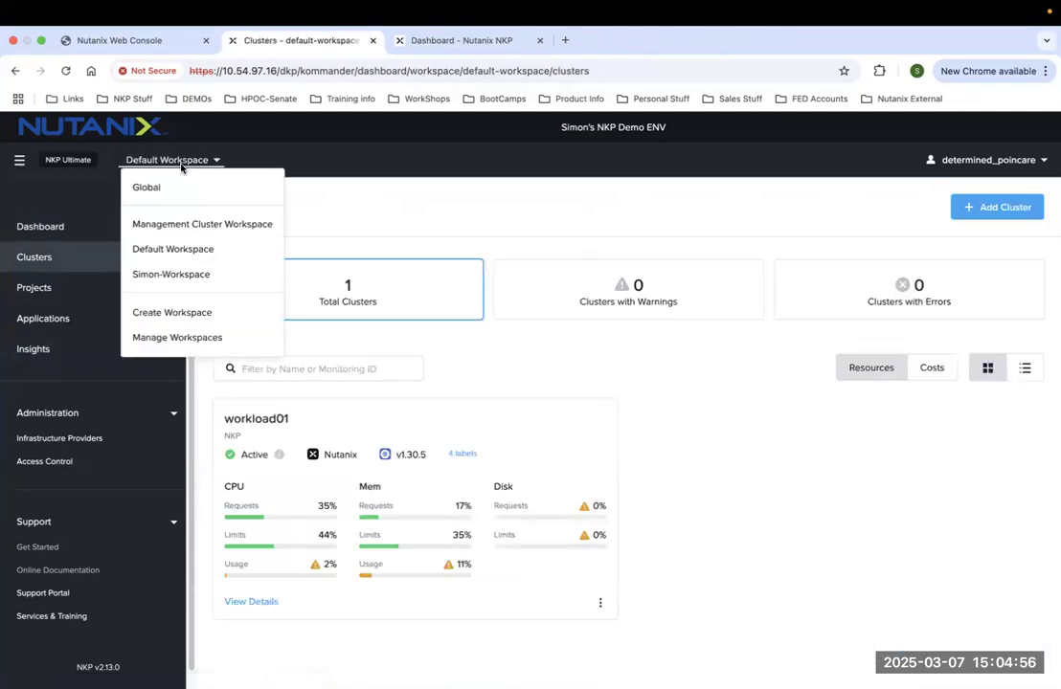
pyautogui.click(159, 276)
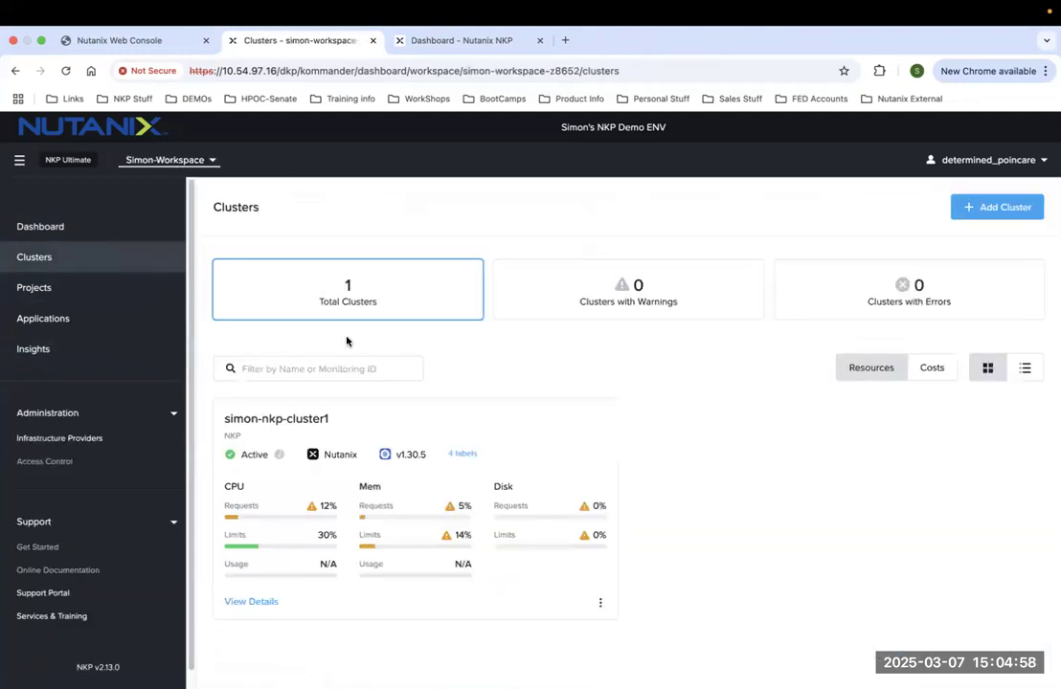
pyautogui.click(211, 163)
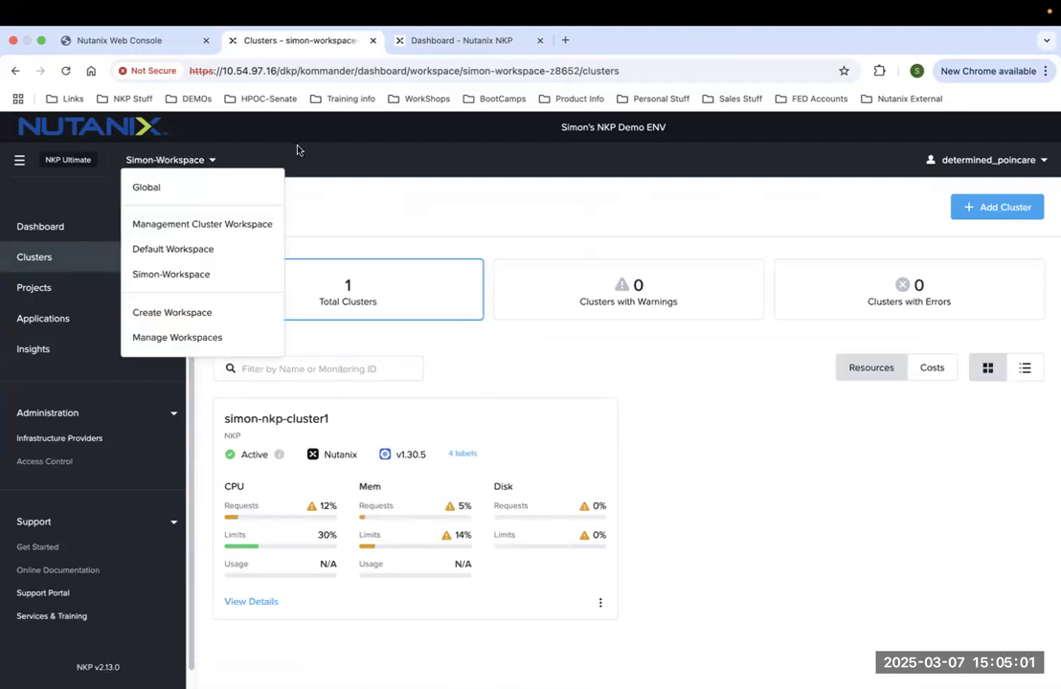
pyautogui.click(329, 399)
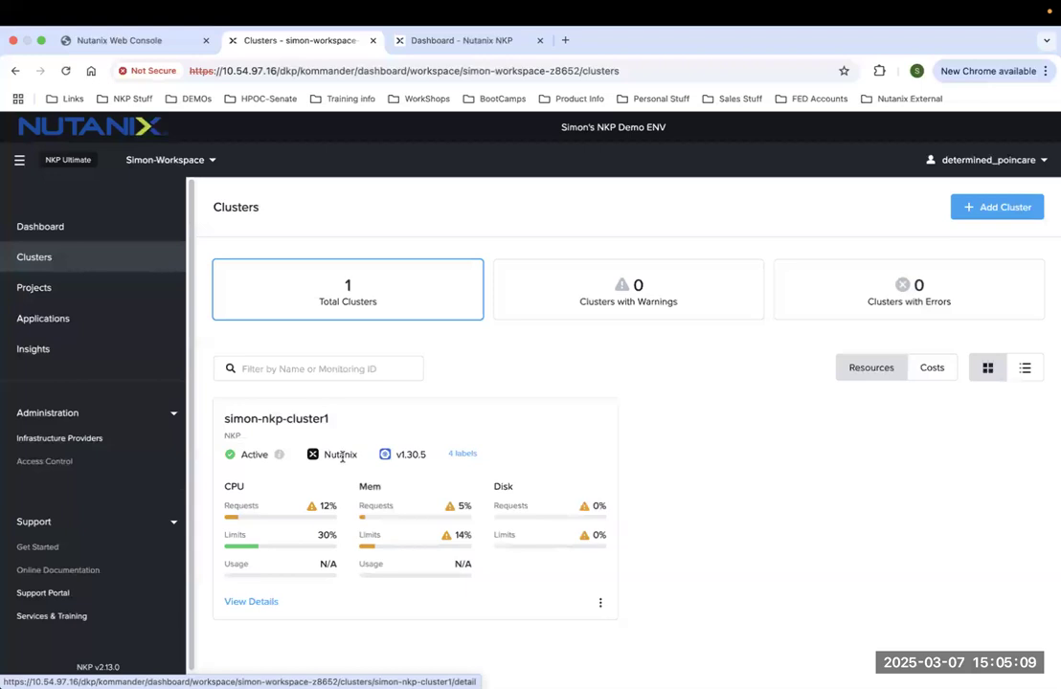
# Open the details of simon-nkp-cluster1 and look at its application dashboards.
pyautogui.moveTo(341, 458); pyautogui.dragTo(358, 459)
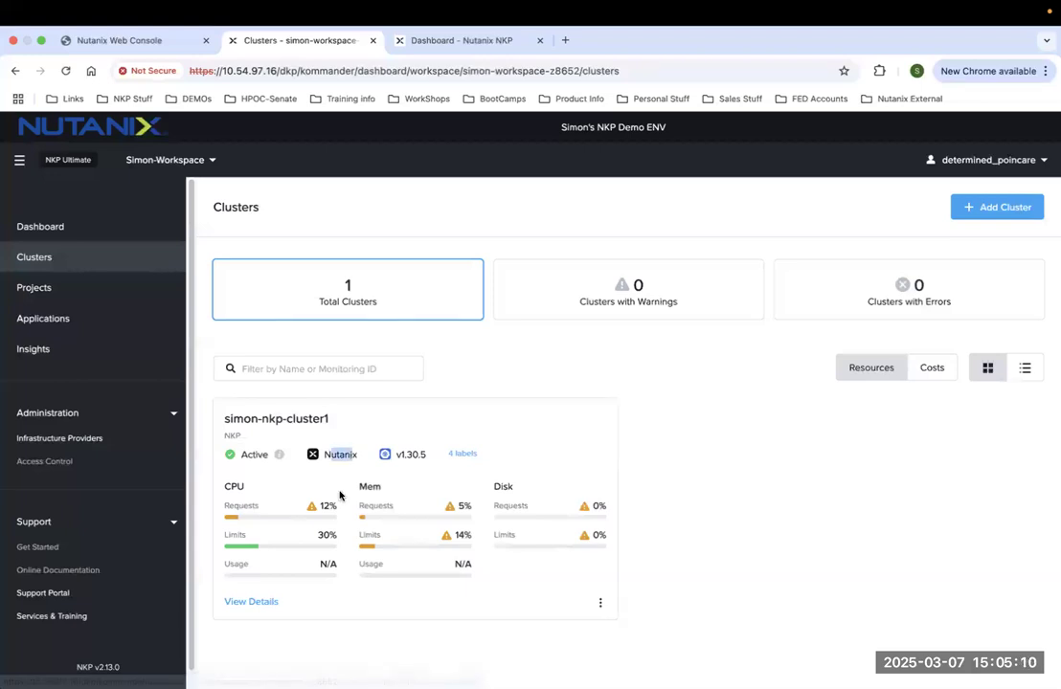
pyautogui.click(278, 601)
pyautogui.scroll(-3, 469, 532)
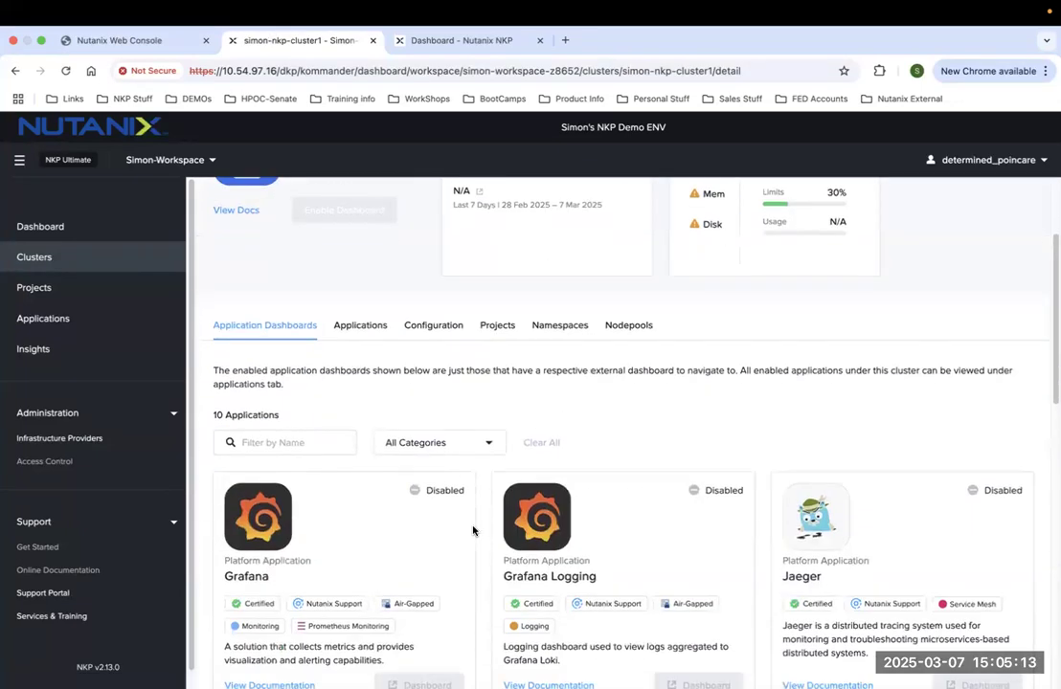
# View simon-nkp-cluster1's application dashboards, enabled applications and configuration.
pyautogui.scroll(-3, 472, 531)
pyautogui.scroll(5, 470, 524)
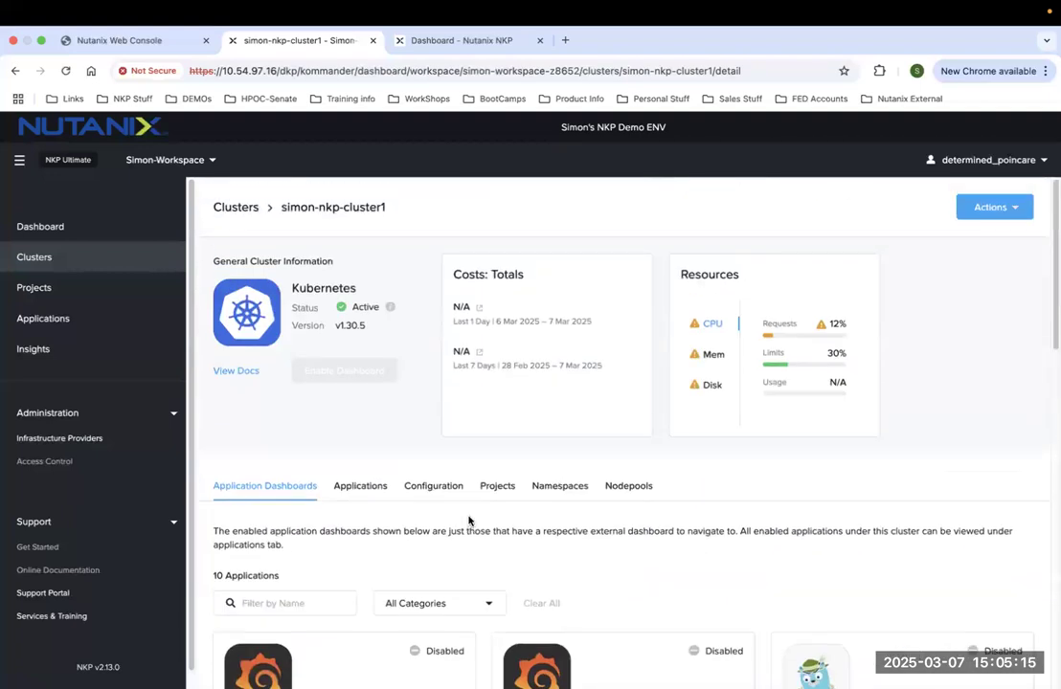
pyautogui.click(377, 488)
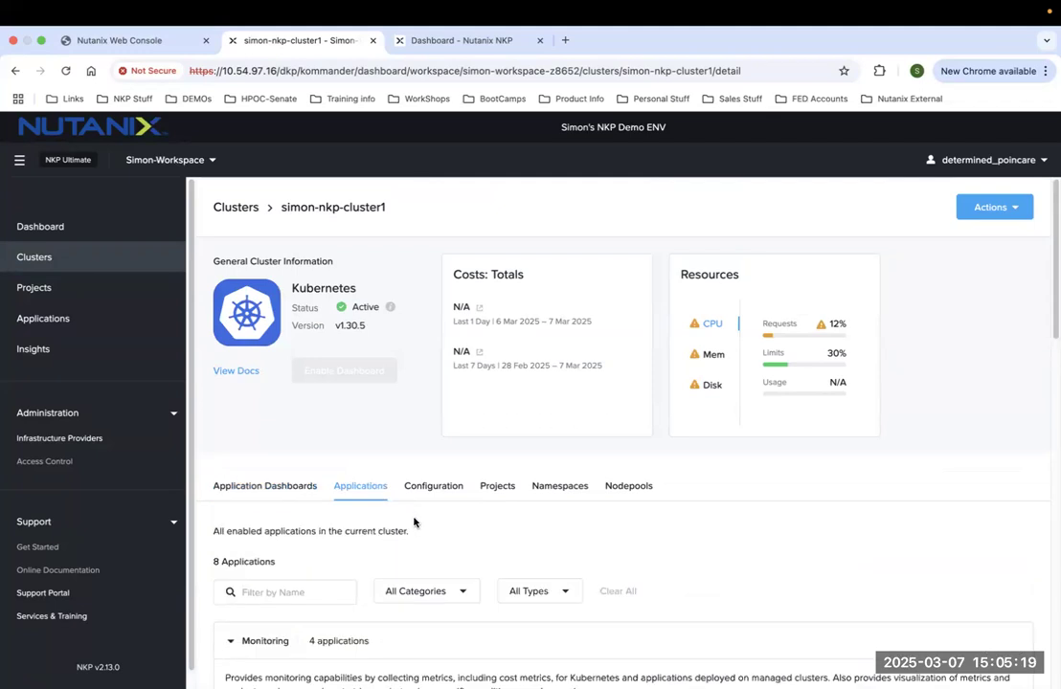
pyautogui.scroll(-5, 414, 518)
pyautogui.scroll(-1, 411, 515)
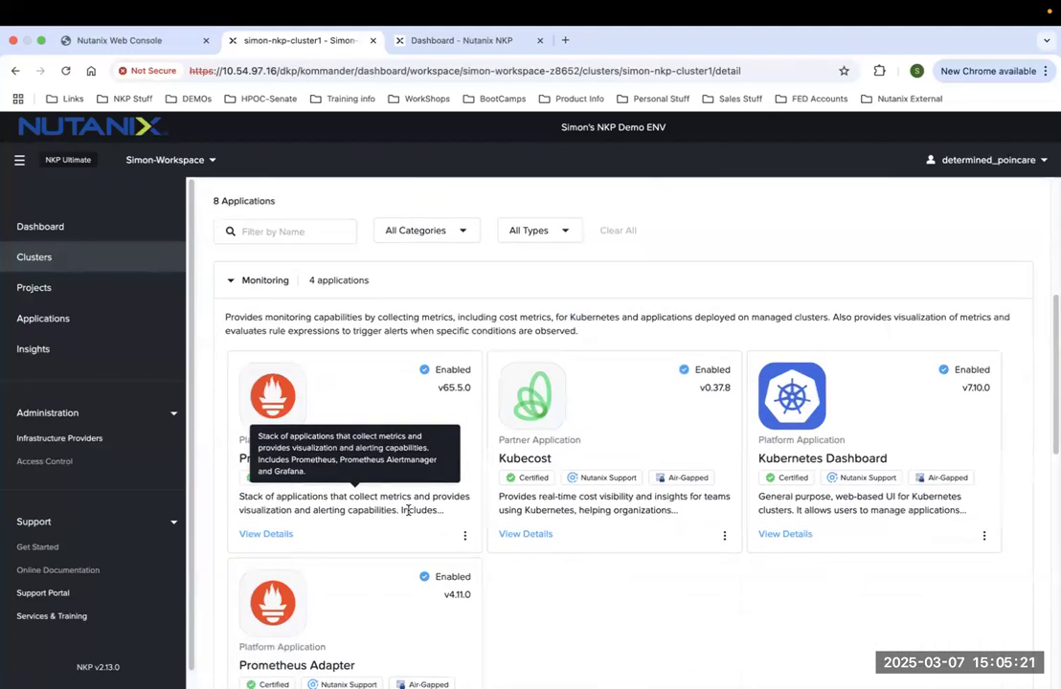
pyautogui.scroll(5, 408, 510)
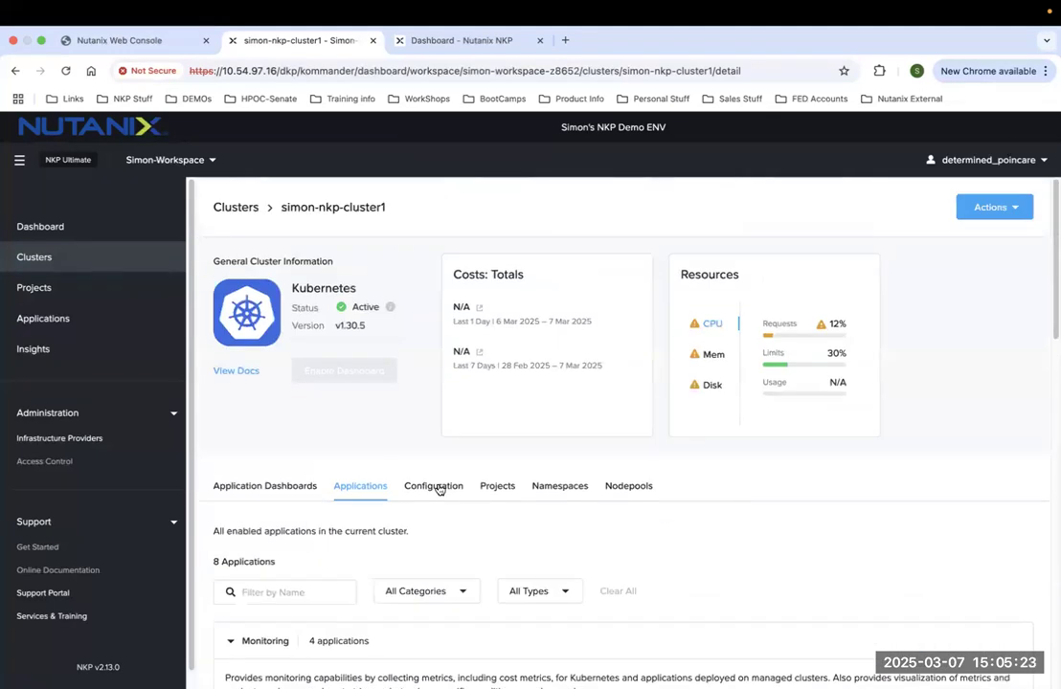
pyautogui.click(436, 487)
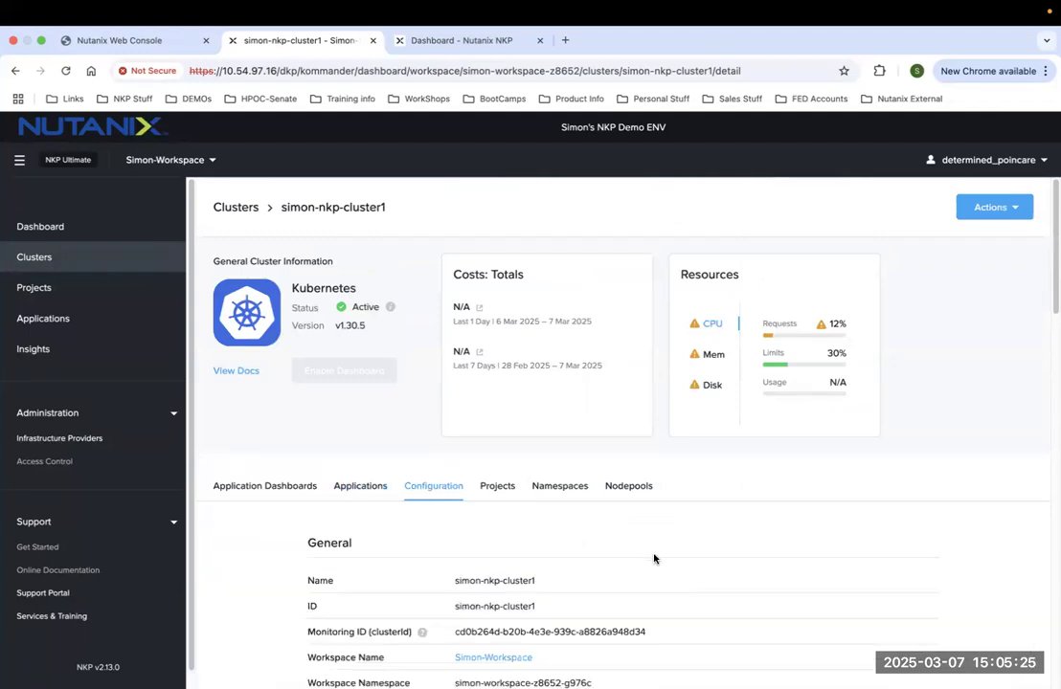
# Create a project named Simon-Project from simon-nkp-cluster1's projects view, keeping that cluster selected.
pyautogui.click(499, 486)
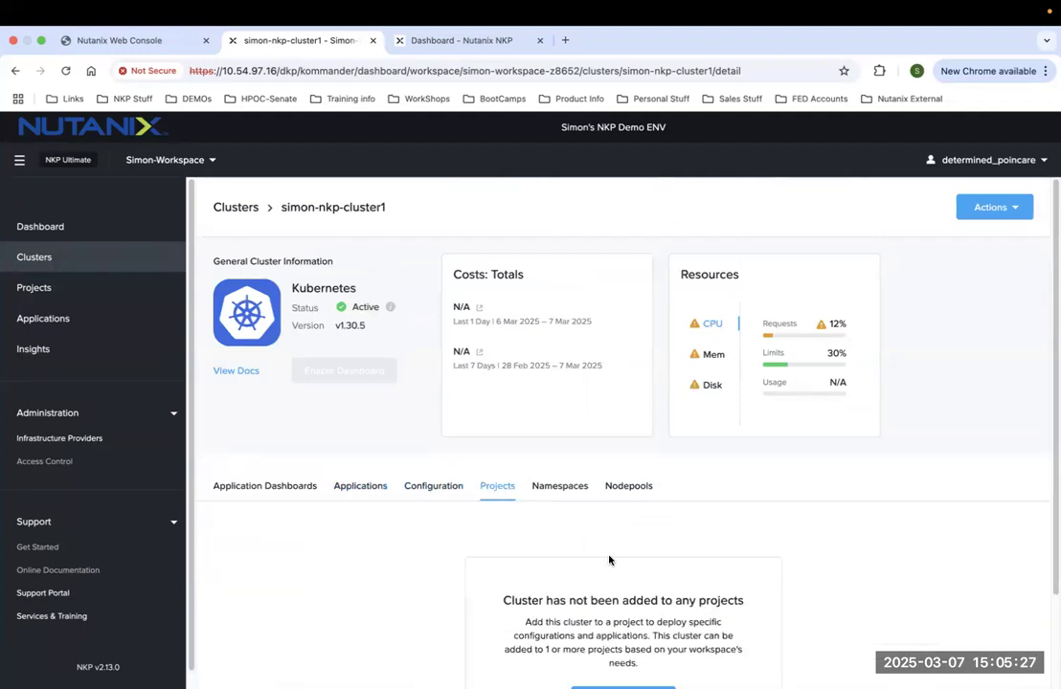
pyautogui.scroll(-2, 609, 560)
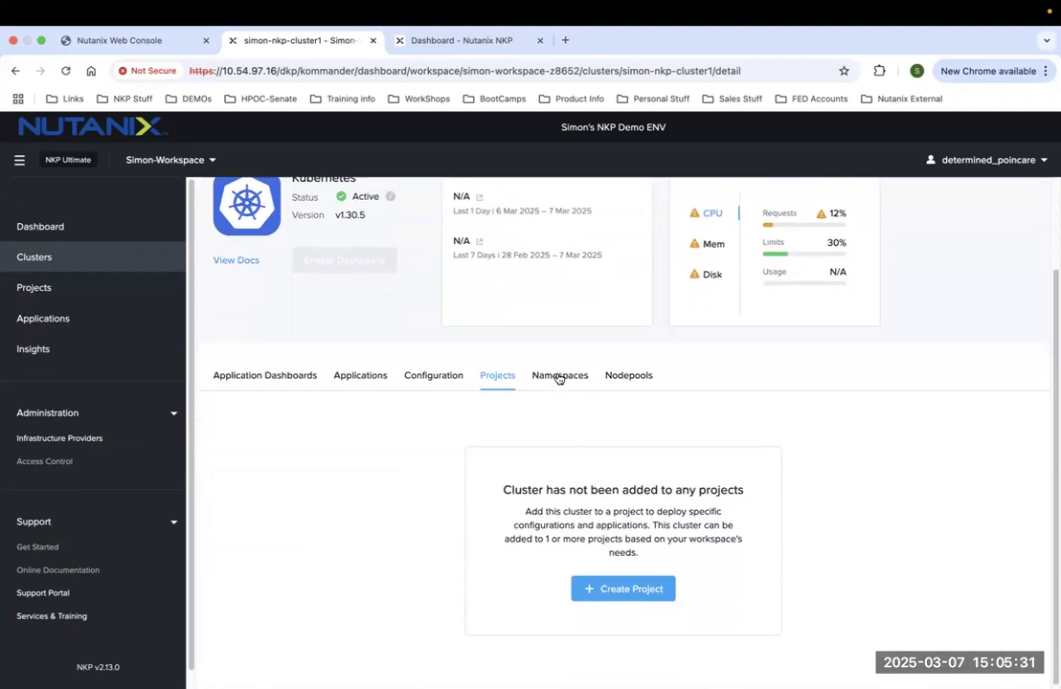
pyautogui.click(622, 591)
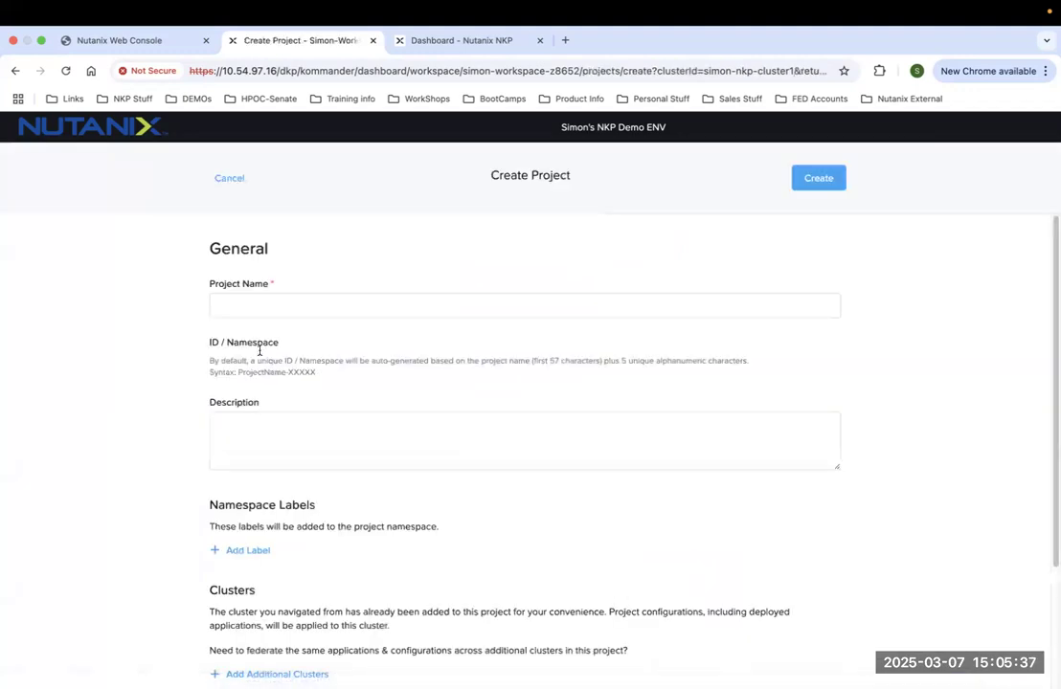
pyautogui.click(271, 306)
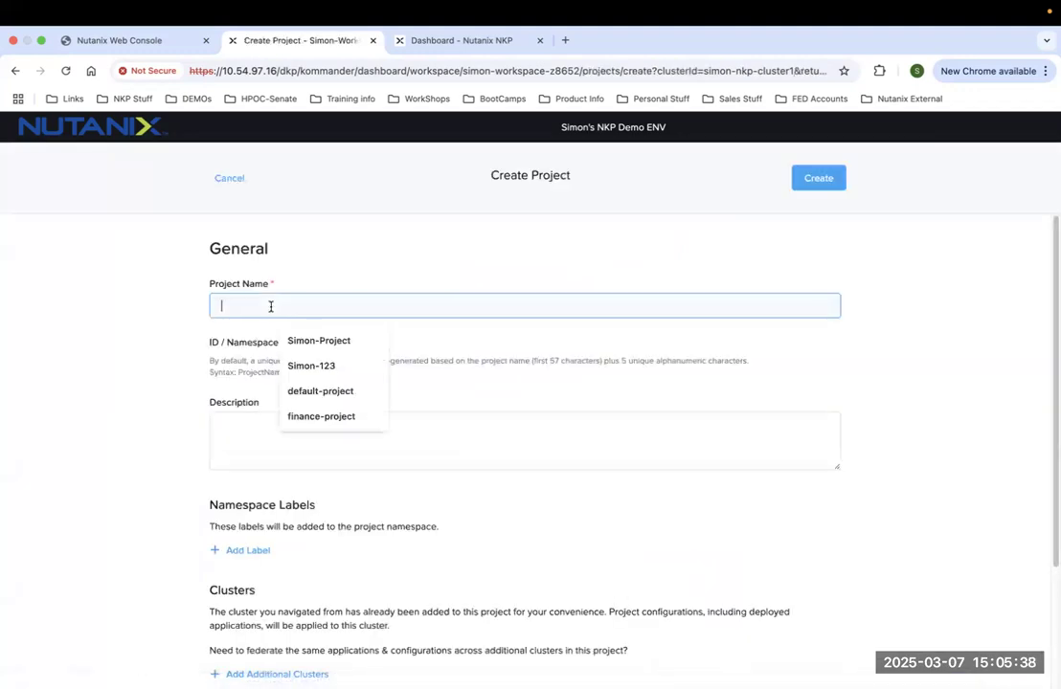
pyautogui.click(330, 345)
pyautogui.click(119, 360)
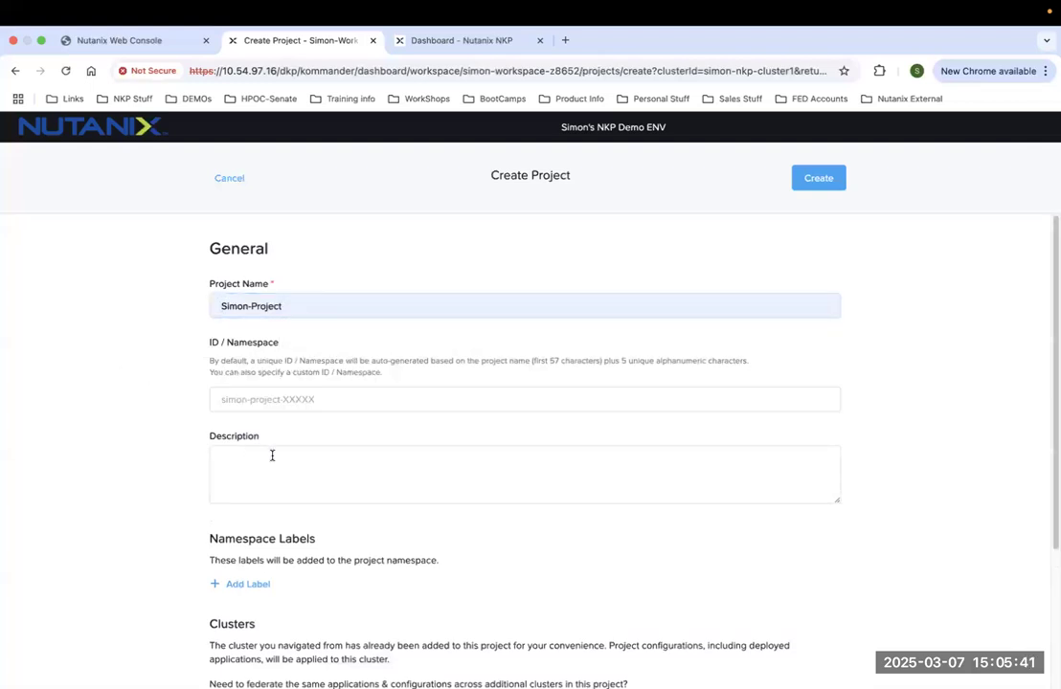
pyautogui.scroll(-3, 282, 455)
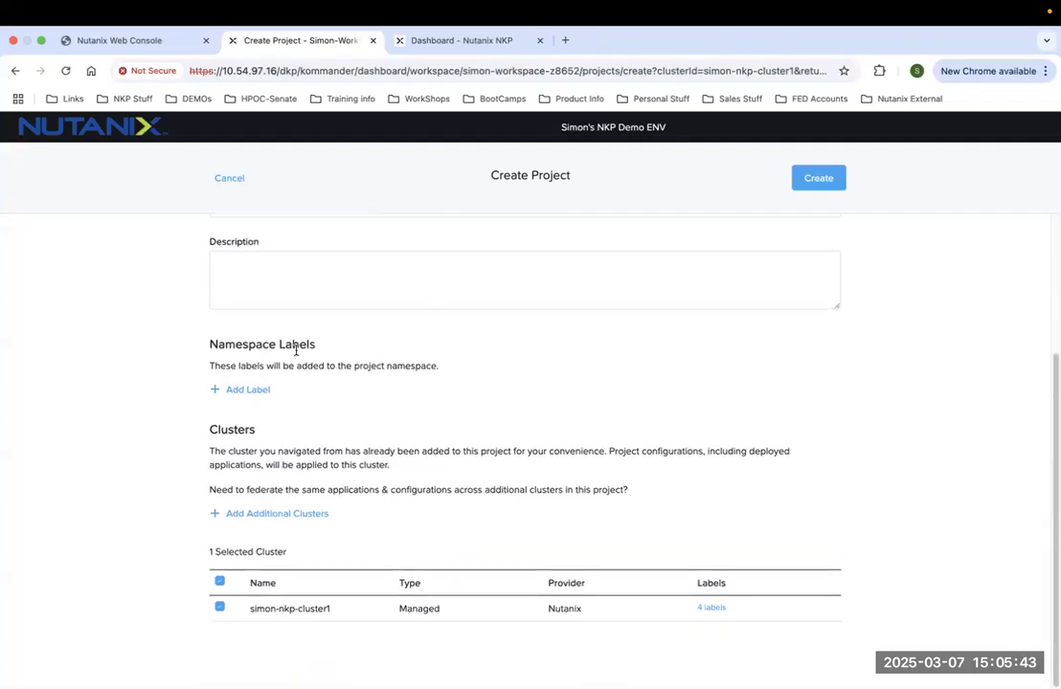
pyautogui.moveTo(210, 348); pyautogui.dragTo(300, 350)
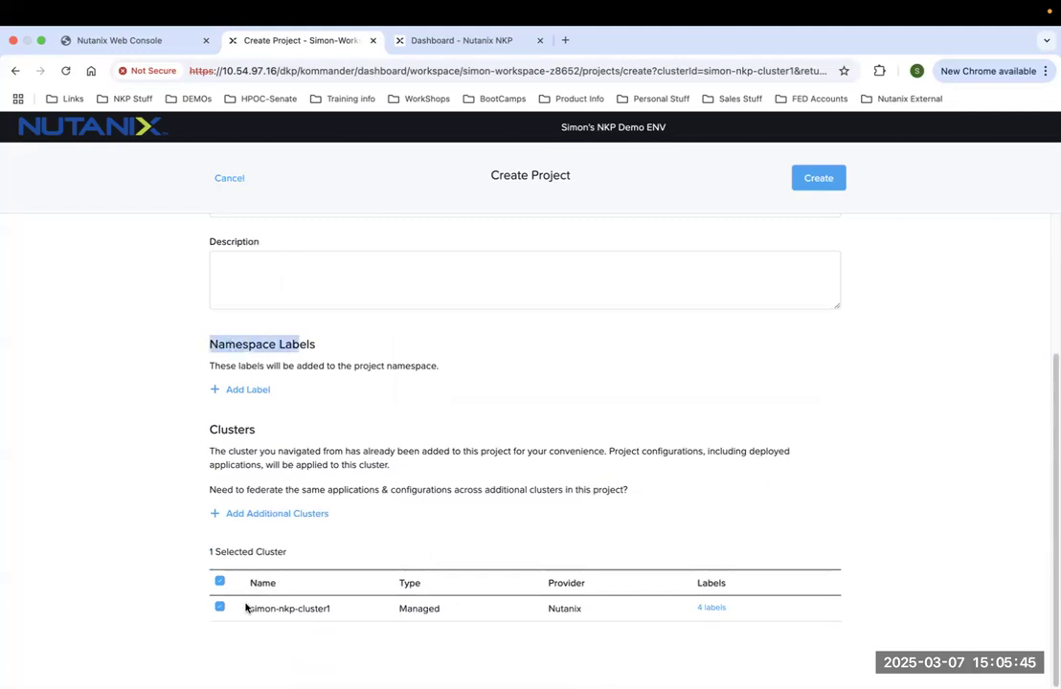
pyautogui.moveTo(330, 610); pyautogui.dragTo(251, 612)
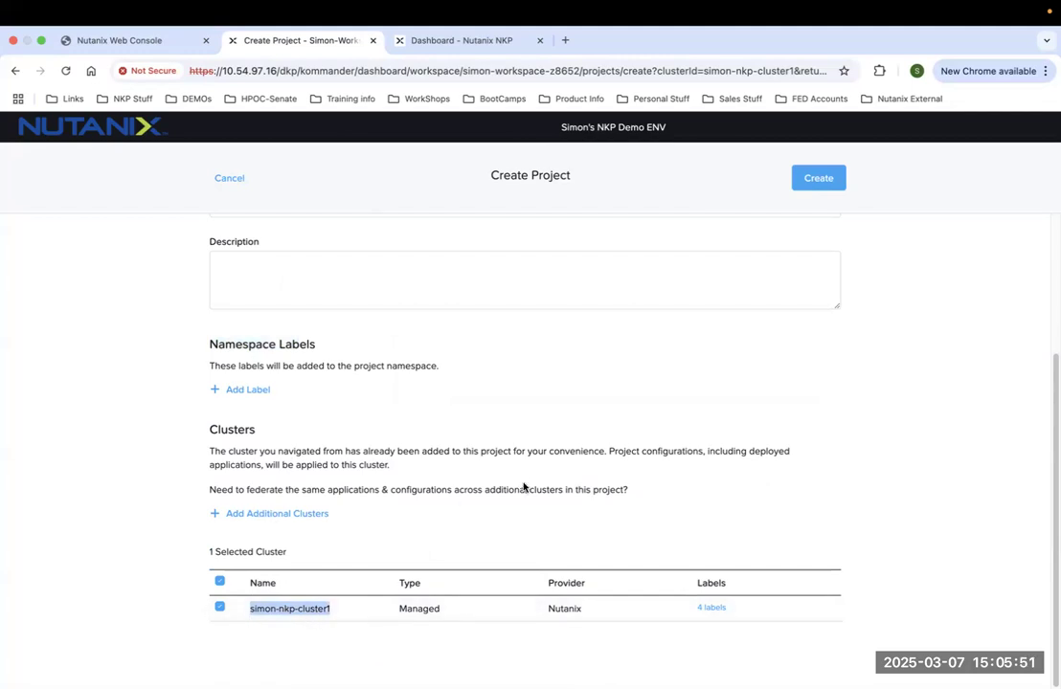
pyautogui.scroll(3, 708, 369)
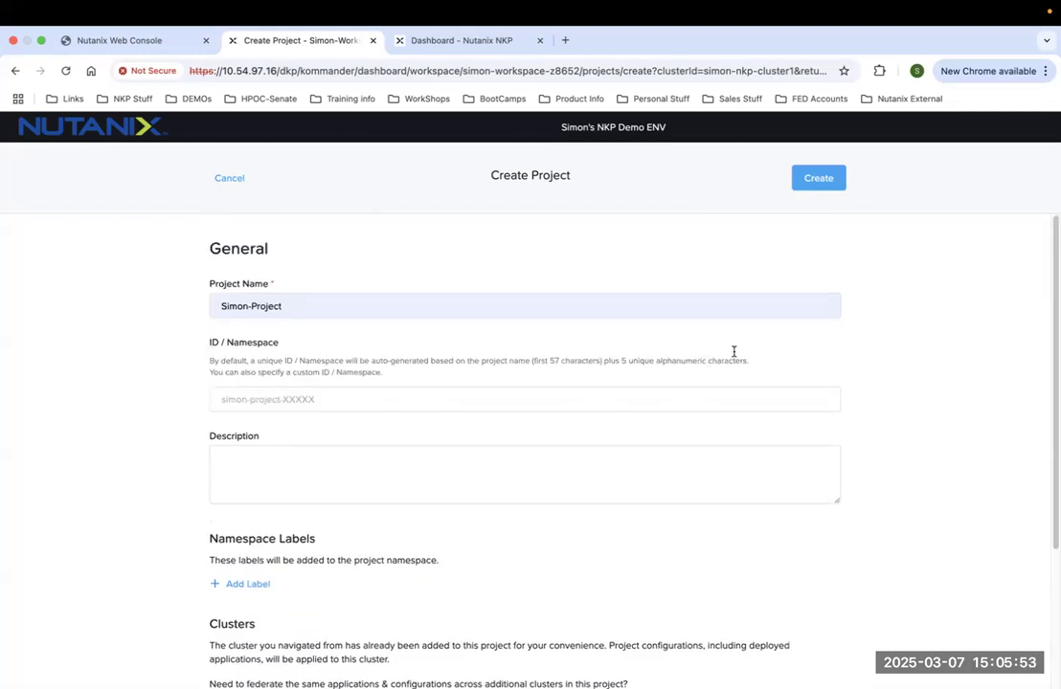
pyautogui.click(826, 178)
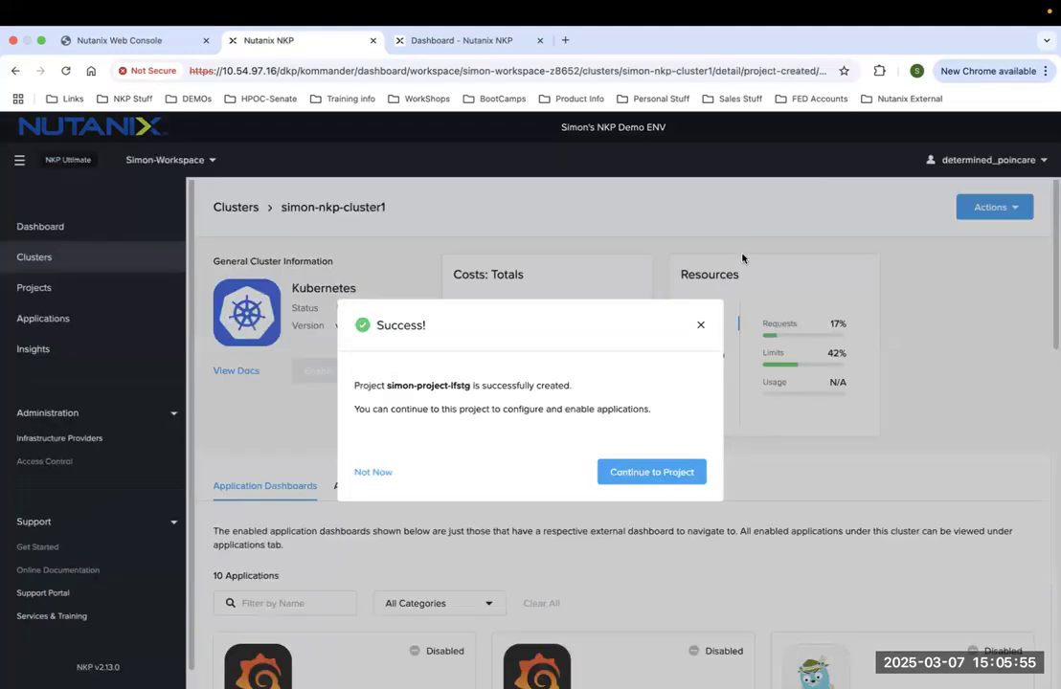
# Continue to the newly created Simon-Project and look through its available applications.
pyautogui.click(653, 472)
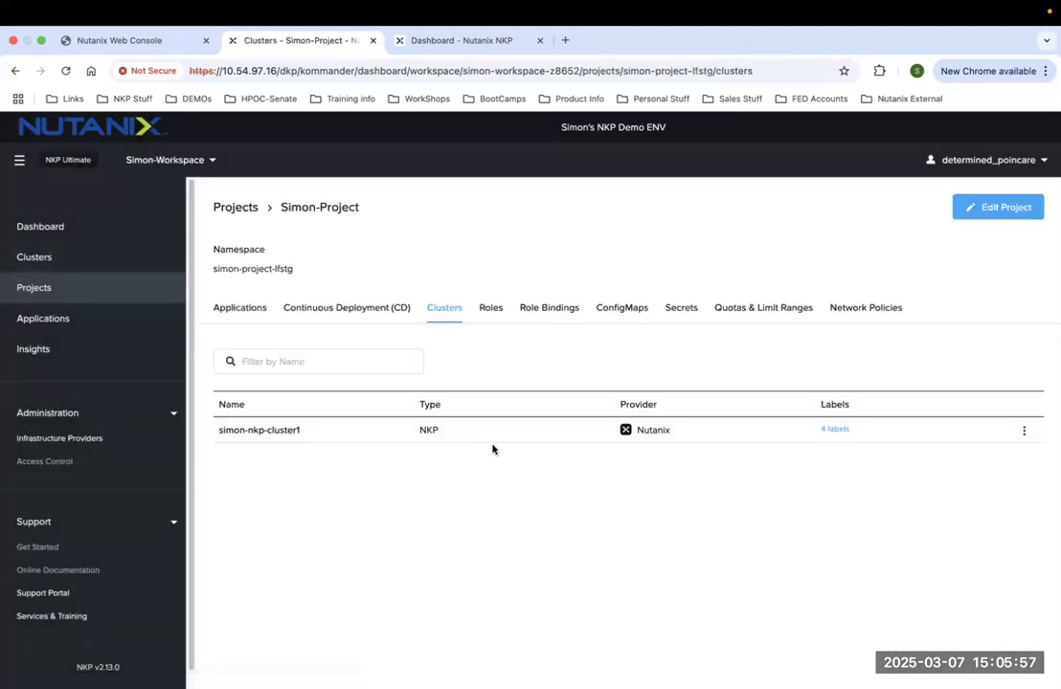
pyautogui.click(240, 310)
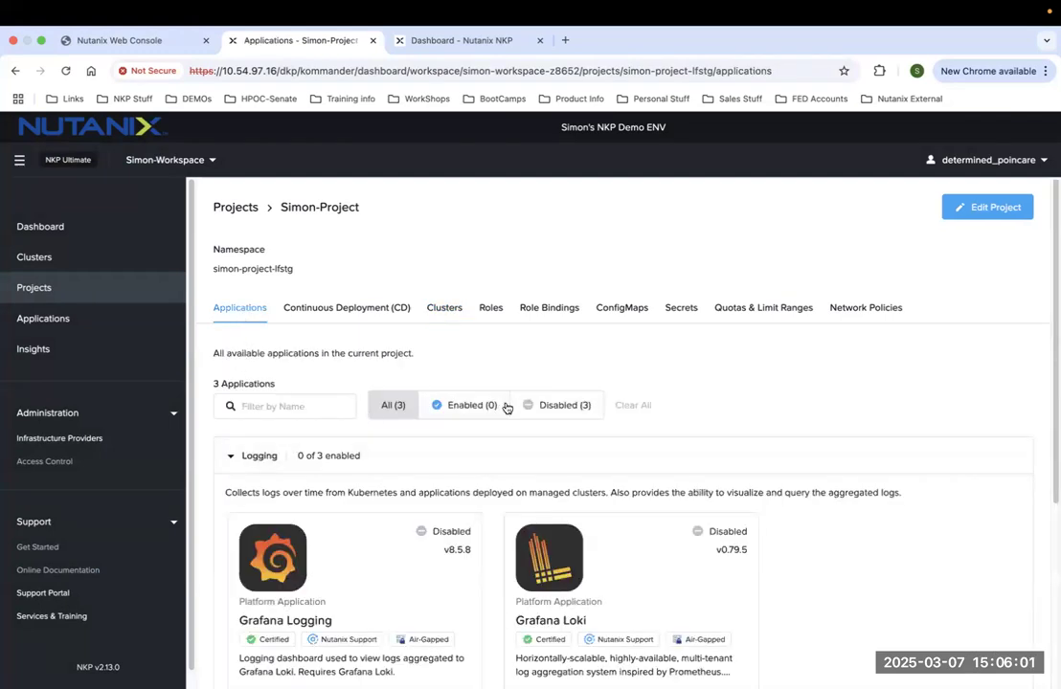
pyautogui.scroll(-2, 432, 445)
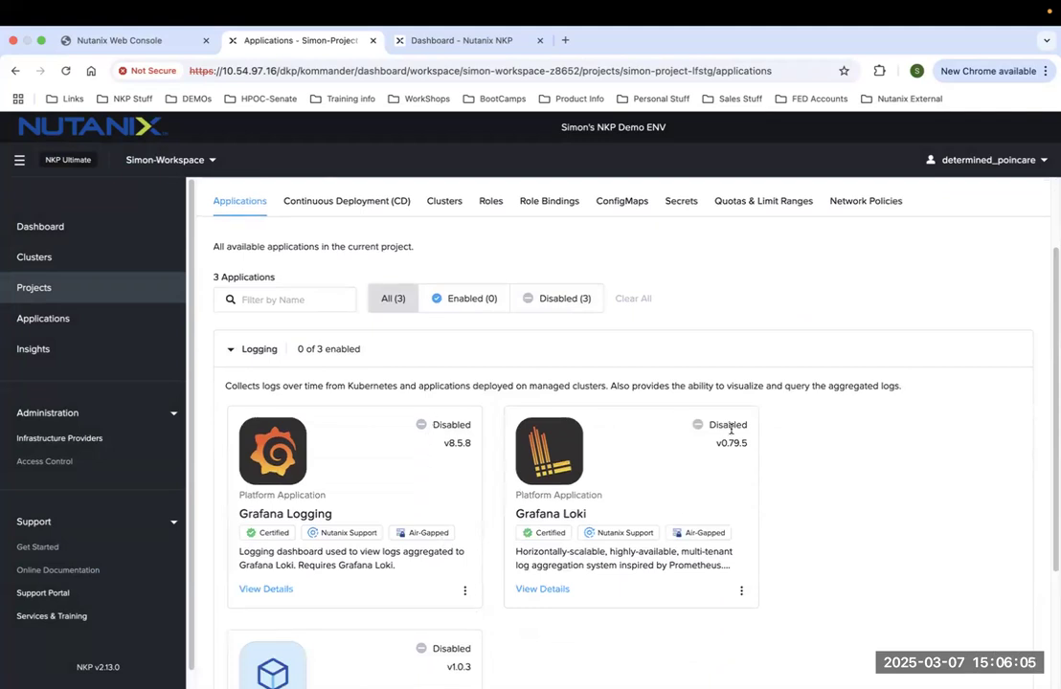
pyautogui.scroll(-4, 433, 486)
pyautogui.scroll(6, 438, 481)
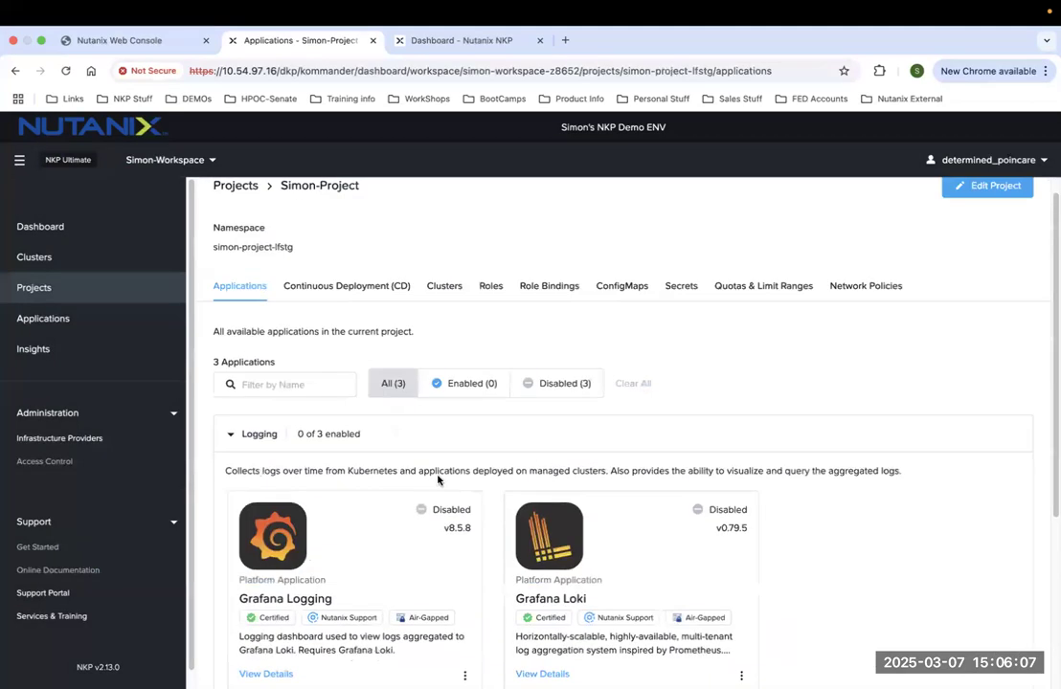
# Examine the project's continuous deployment setup, including the GitOps source form's repository URL and Git ref type options, and cancel the form.
pyautogui.click(347, 286)
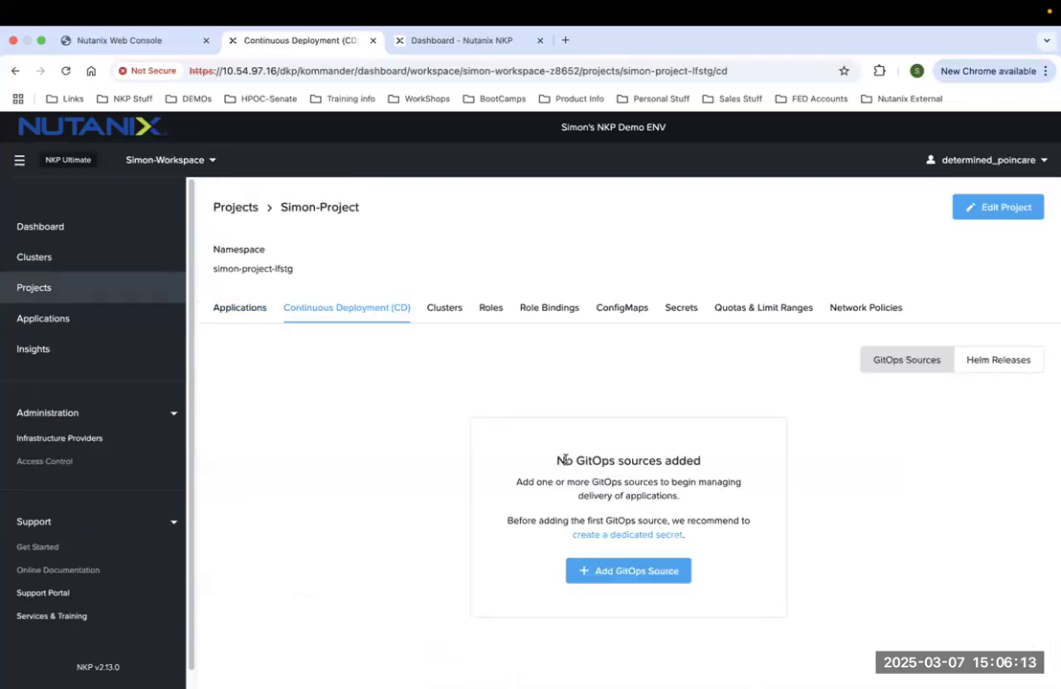
pyautogui.moveTo(557, 460); pyautogui.dragTo(687, 536)
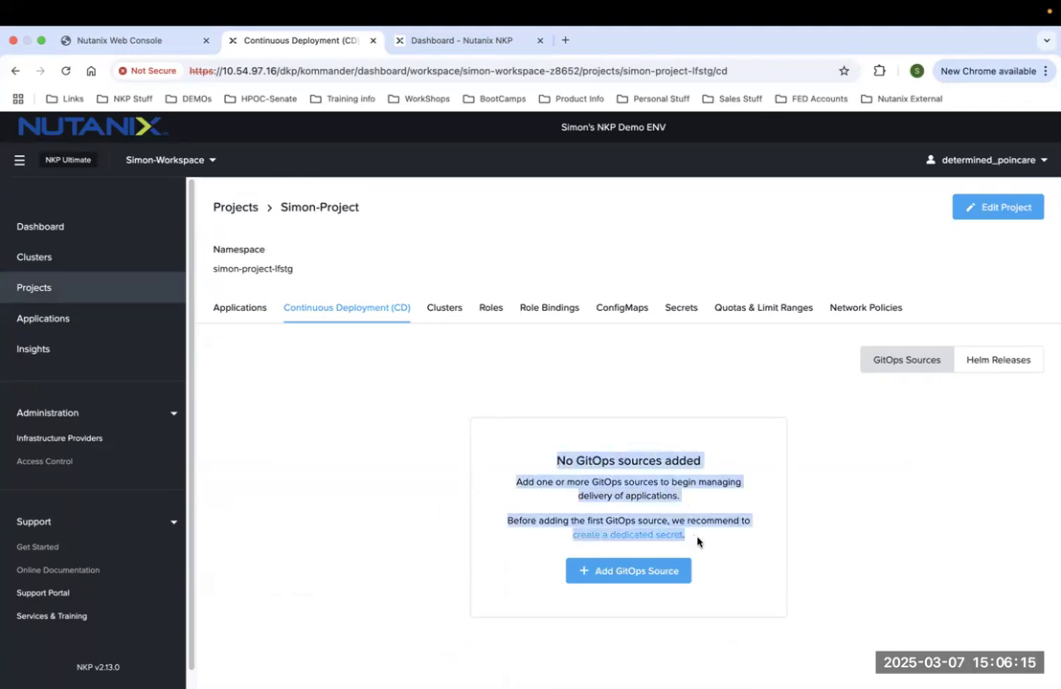
pyautogui.click(643, 575)
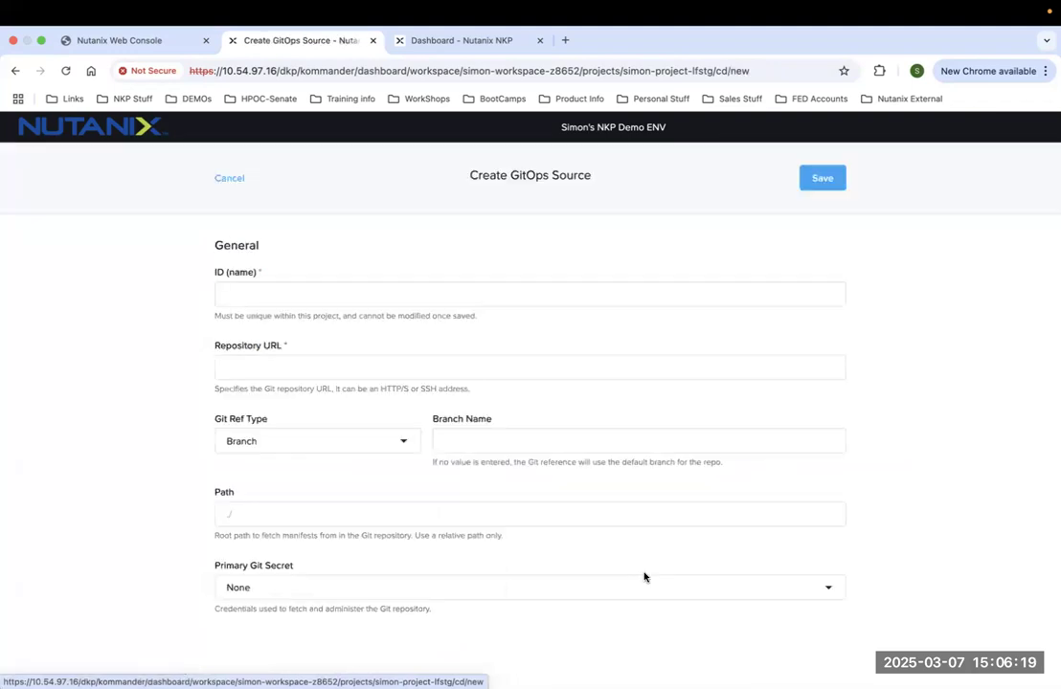
pyautogui.click(308, 368)
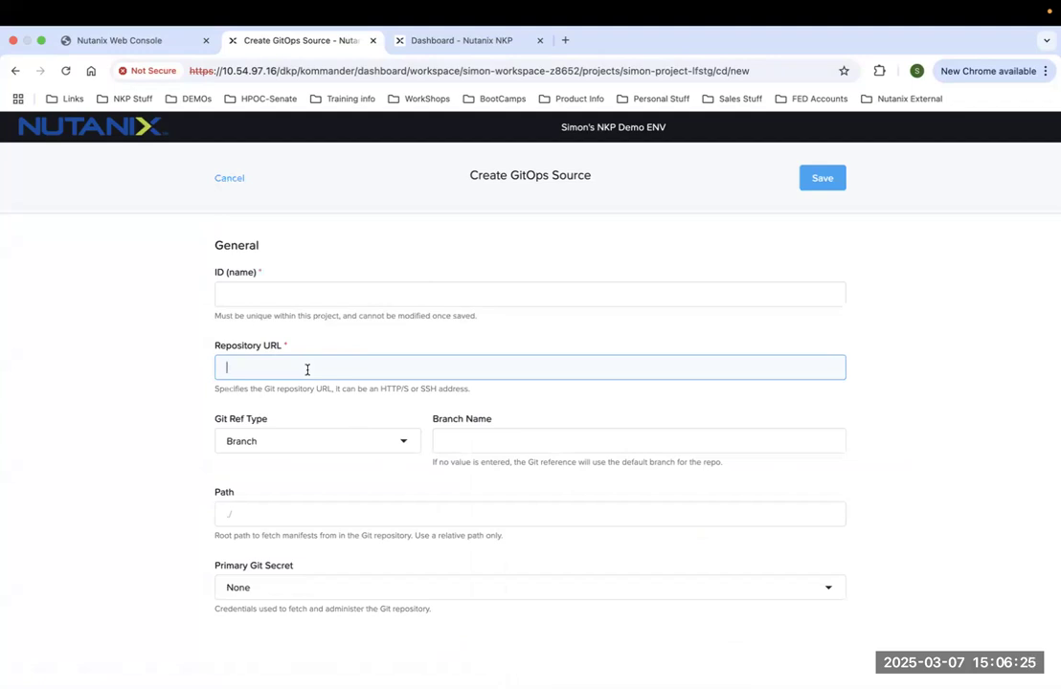
pyautogui.click(311, 441)
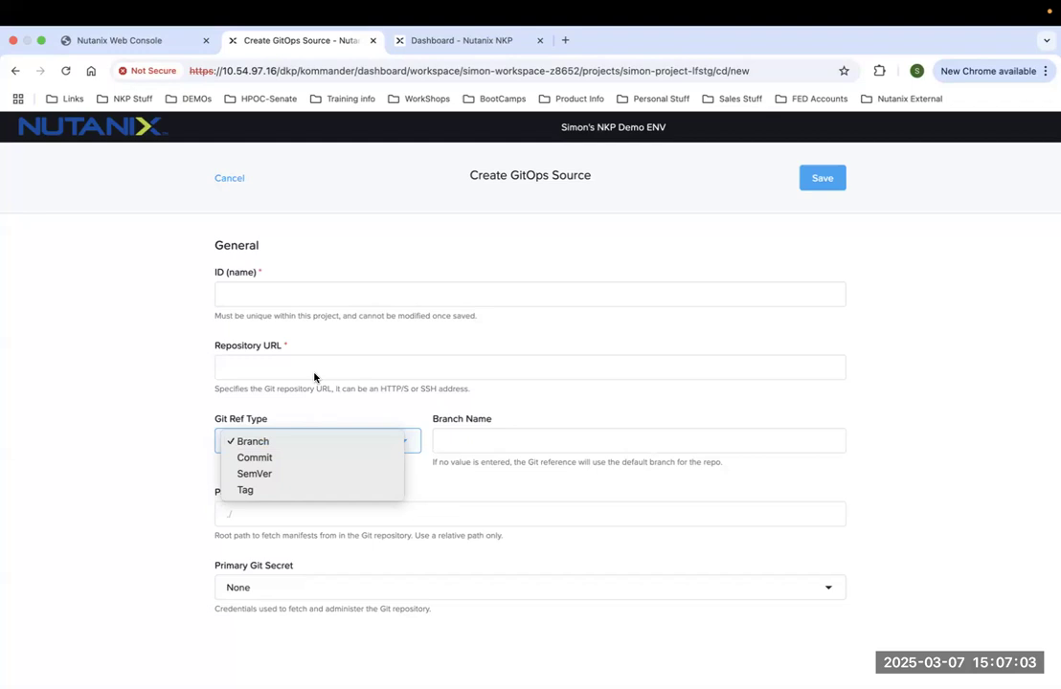
pyautogui.click(281, 367)
pyautogui.click(282, 368)
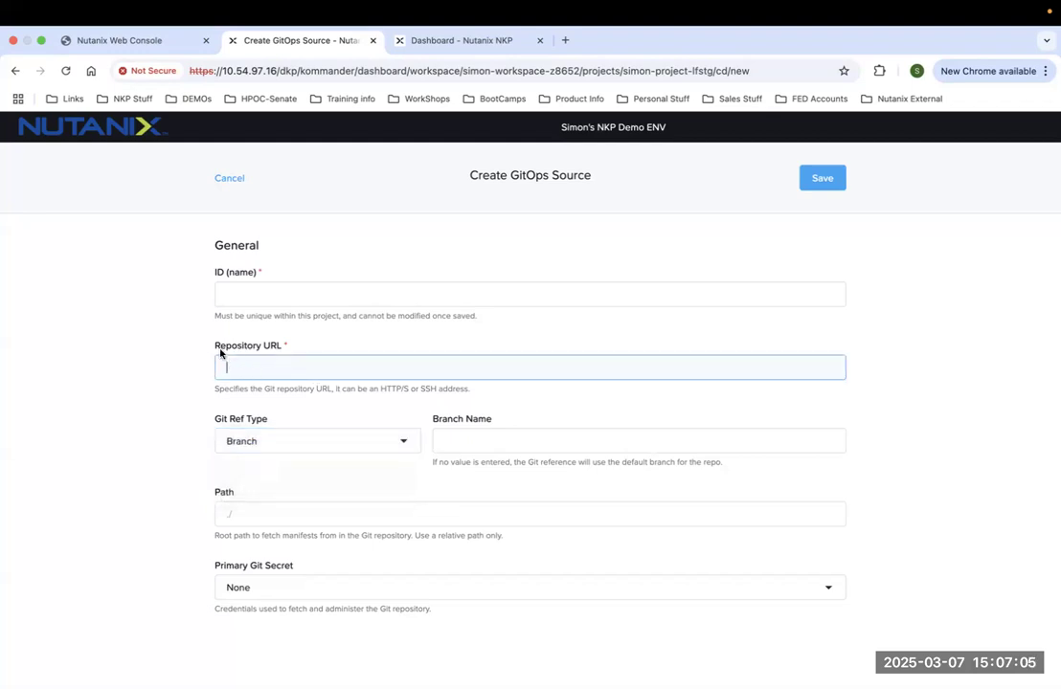
pyautogui.moveTo(216, 346); pyautogui.dragTo(277, 352)
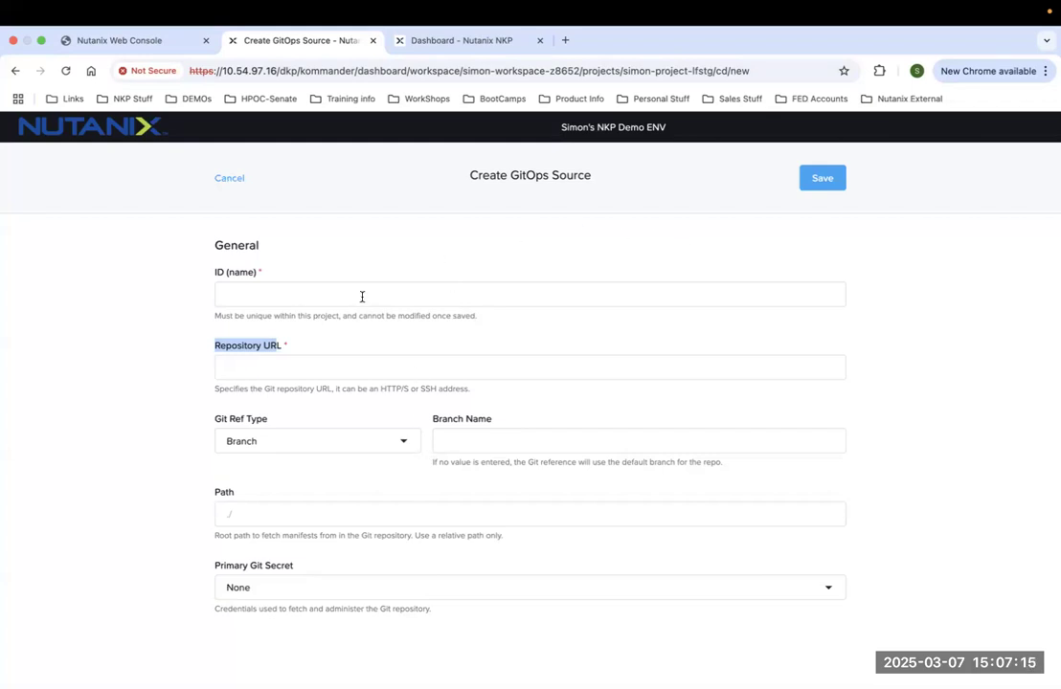
pyautogui.click(233, 179)
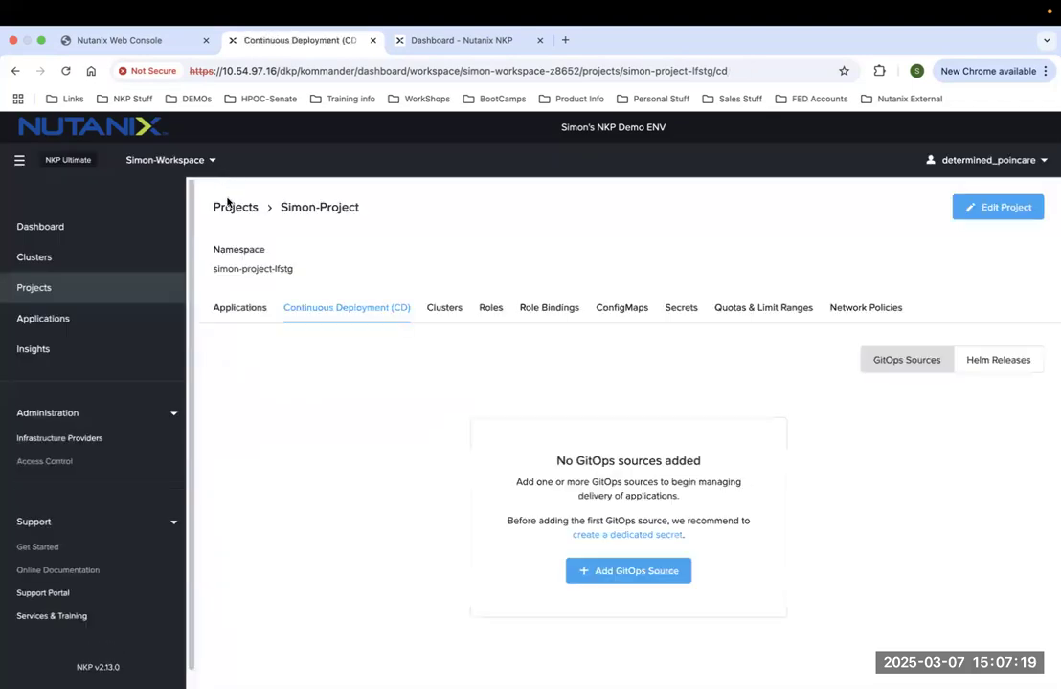
# Check which cluster is attached to Simon-Project and review the project's list of roles.
pyautogui.click(443, 312)
pyautogui.moveTo(300, 432); pyautogui.dragTo(218, 433)
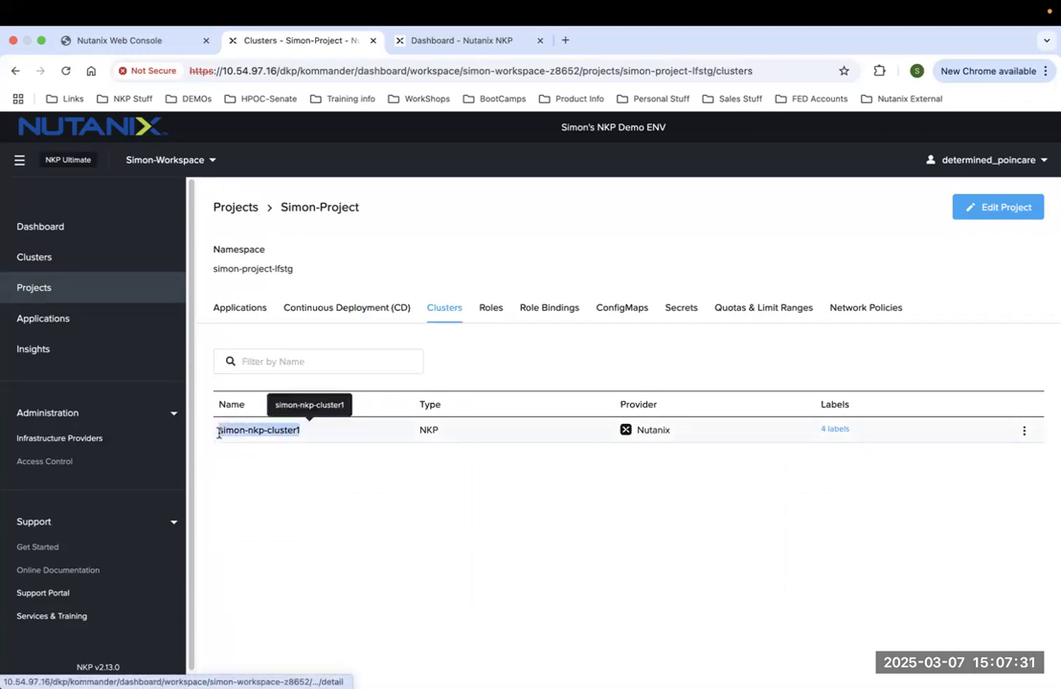
pyautogui.click(490, 309)
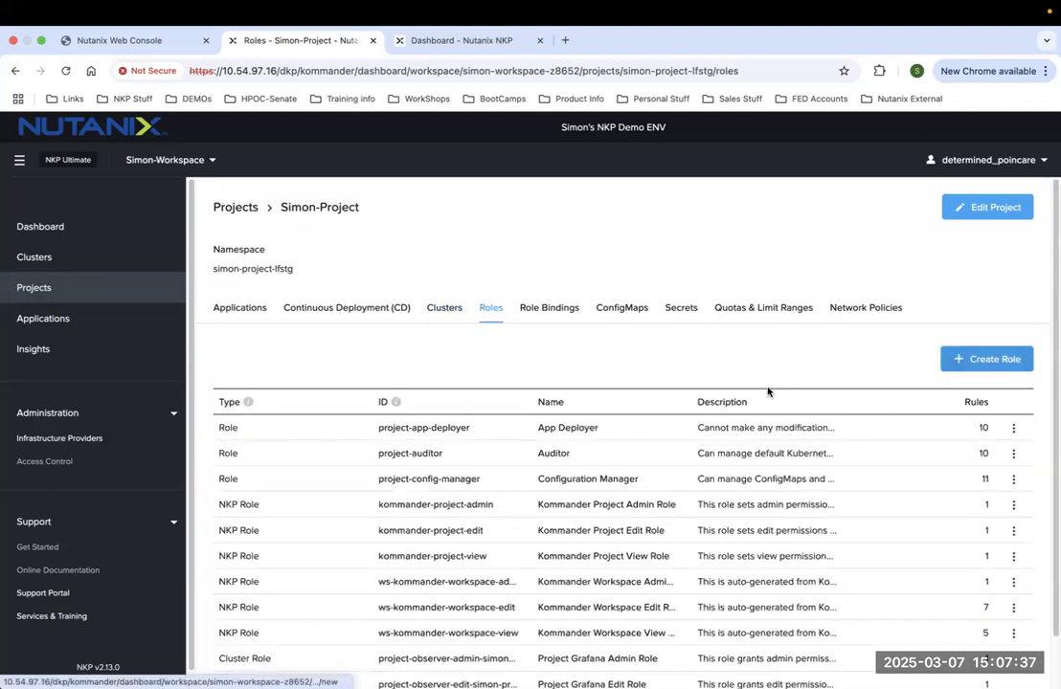
pyautogui.moveTo(600, 429); pyautogui.dragTo(528, 431)
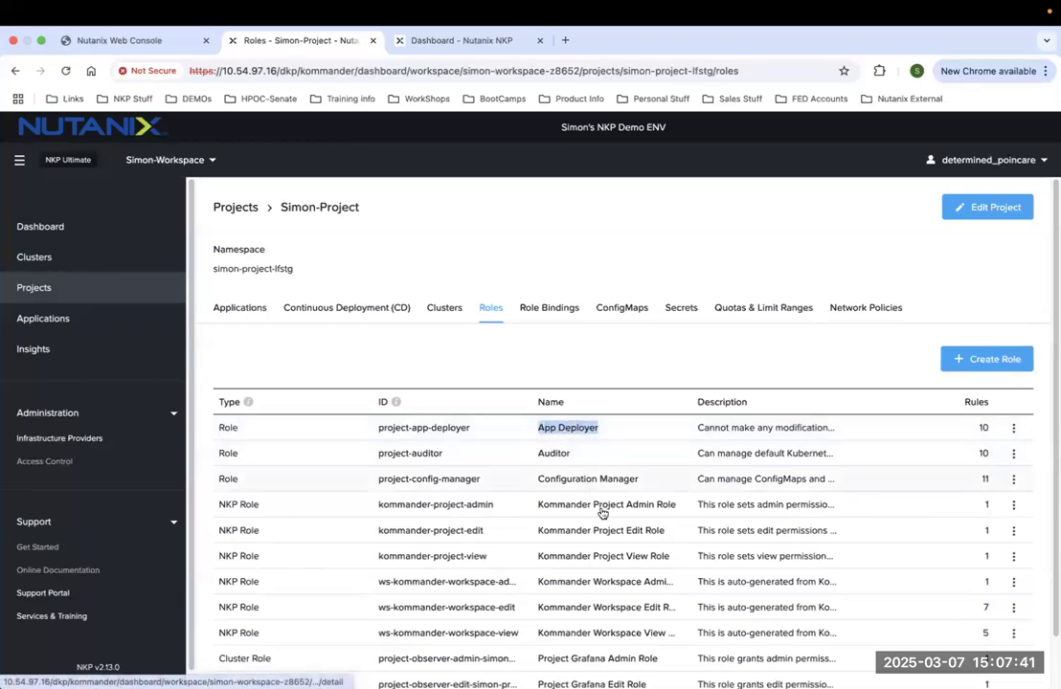
pyautogui.scroll(-1, 602, 535)
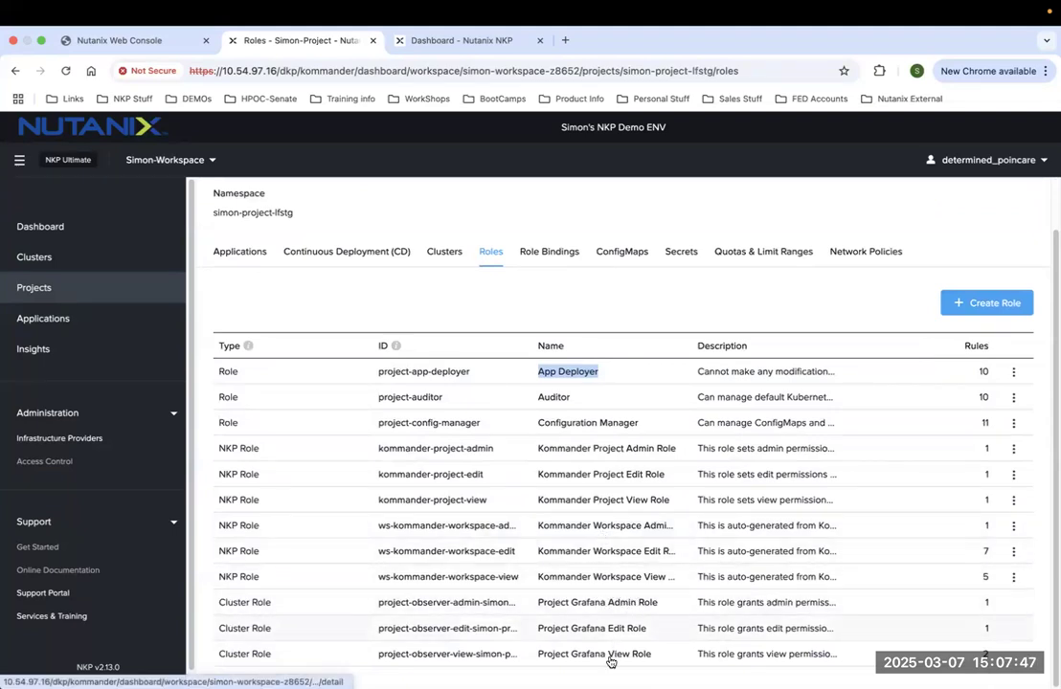
pyautogui.scroll(1, 584, 531)
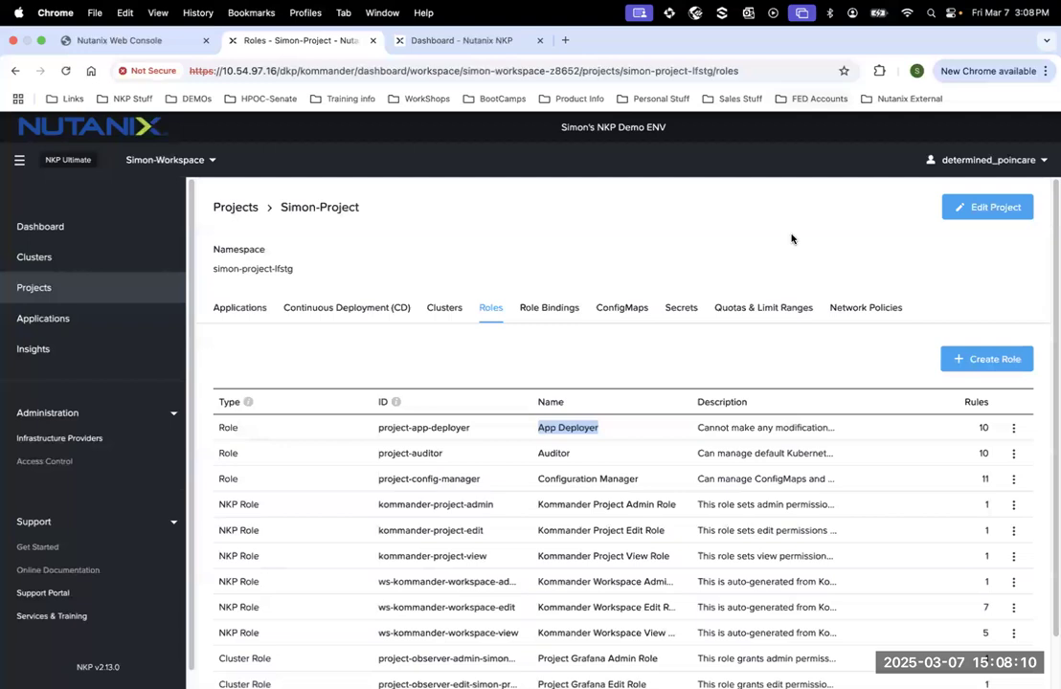
# View the project's role bindings and the group creation form, cancel the form, and view the project's ConfigMaps.
pyautogui.click(554, 310)
pyautogui.click(1000, 359)
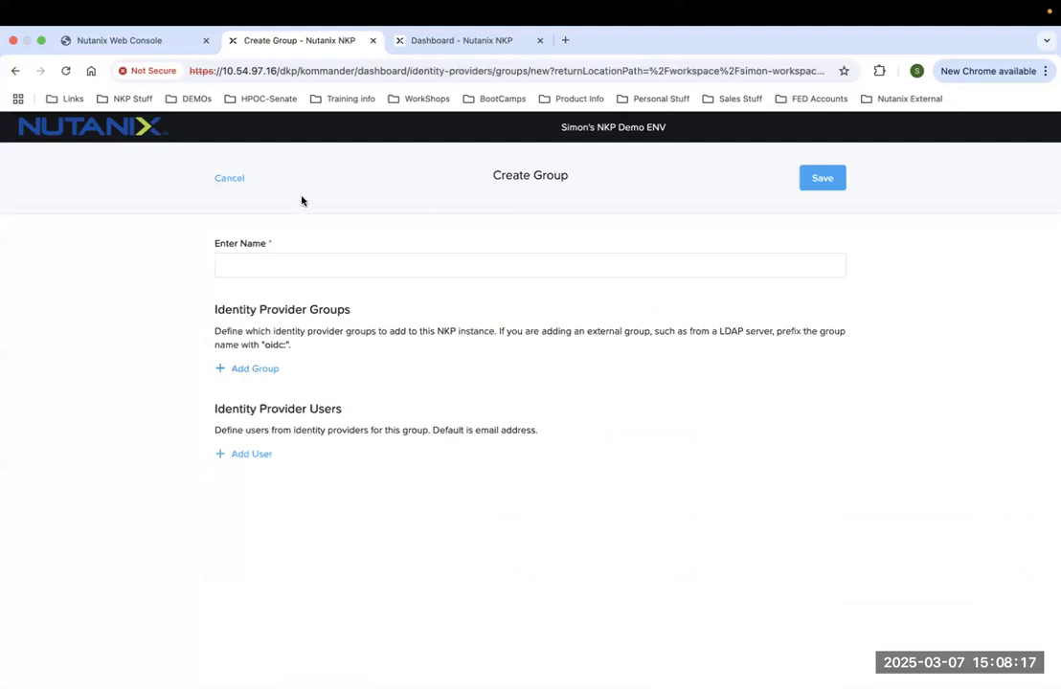
pyautogui.click(230, 179)
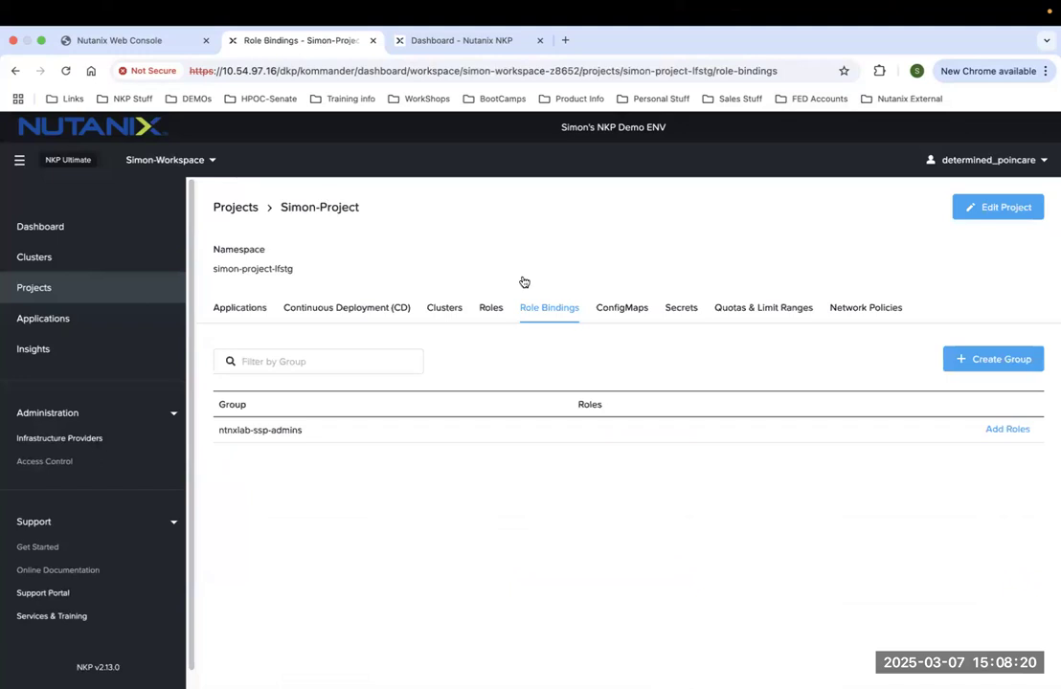
pyautogui.click(636, 309)
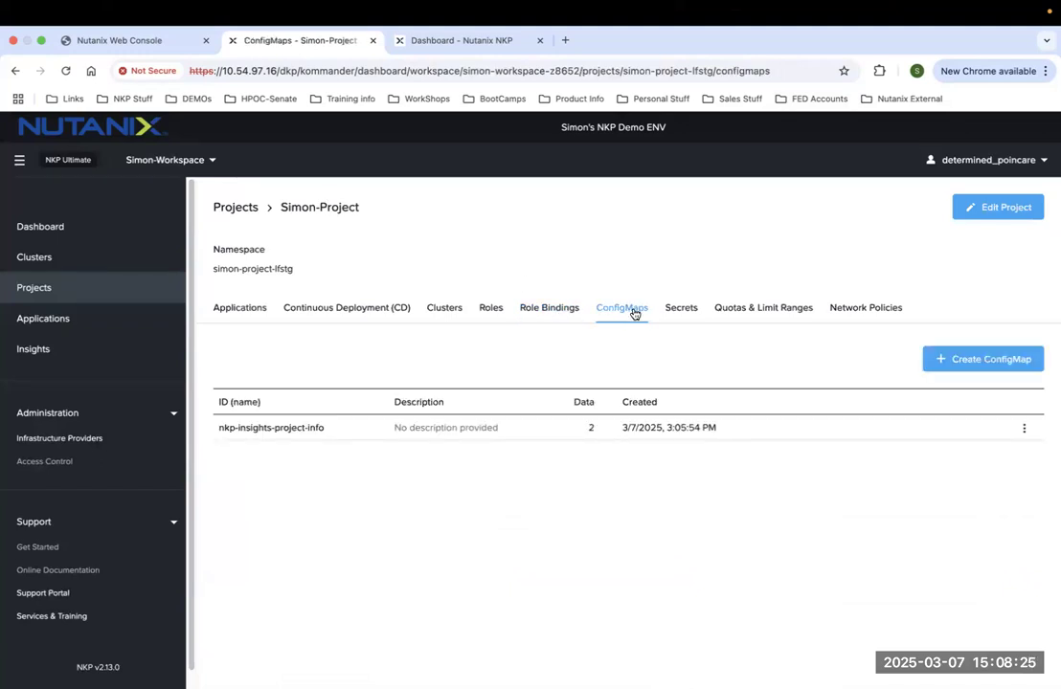
# View the project's secrets, examine the key-value pair fields in the secret creation form, and cancel the form.
pyautogui.click(682, 312)
pyautogui.click(653, 485)
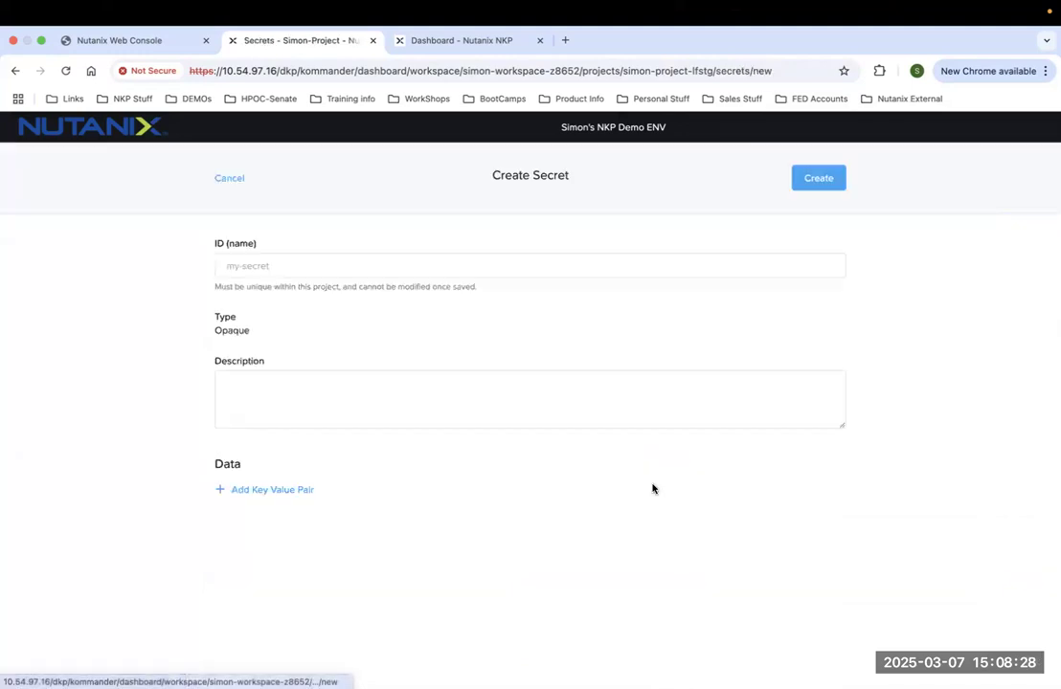
pyautogui.click(278, 491)
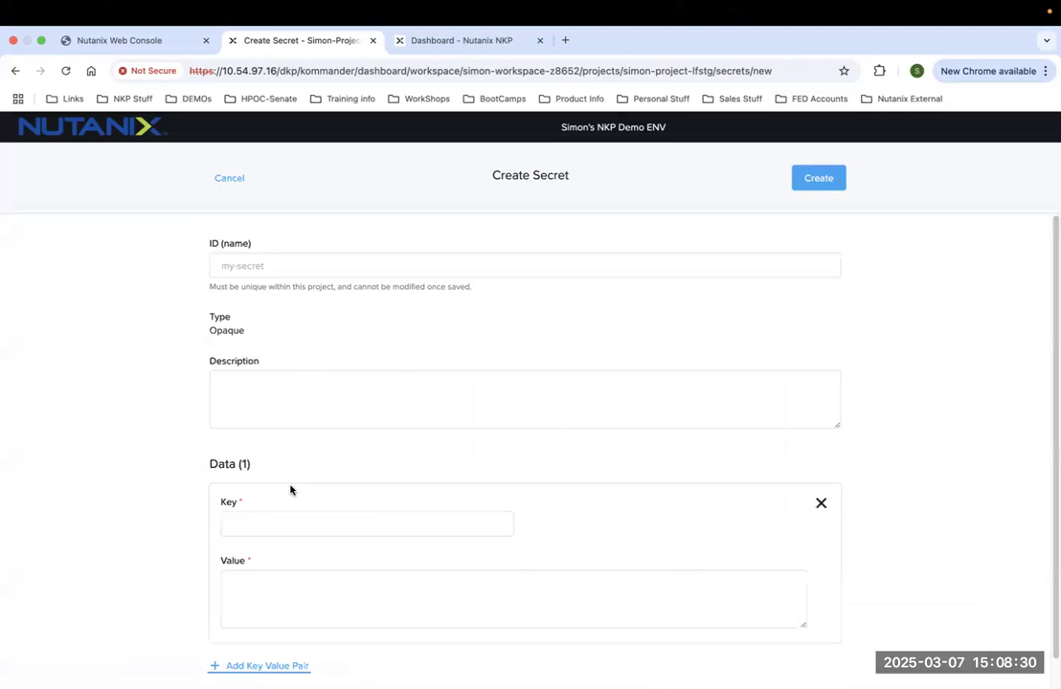
pyautogui.click(227, 180)
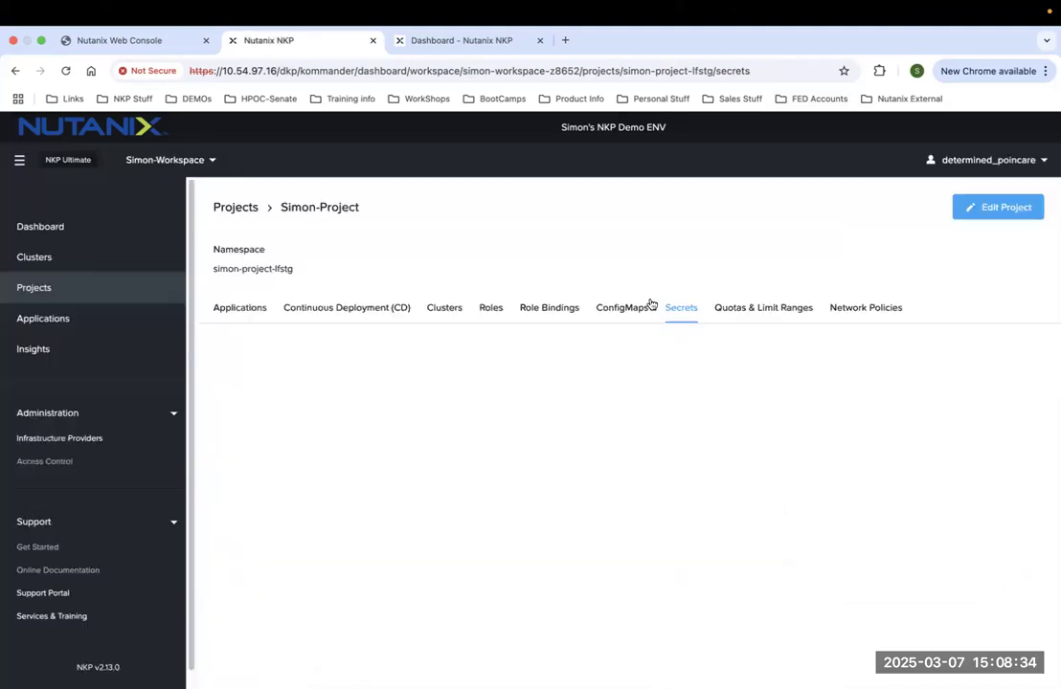
# Open the project's quotas and limit ranges for editing and examine the CPU quota, container and pod limit fields.
pyautogui.click(760, 310)
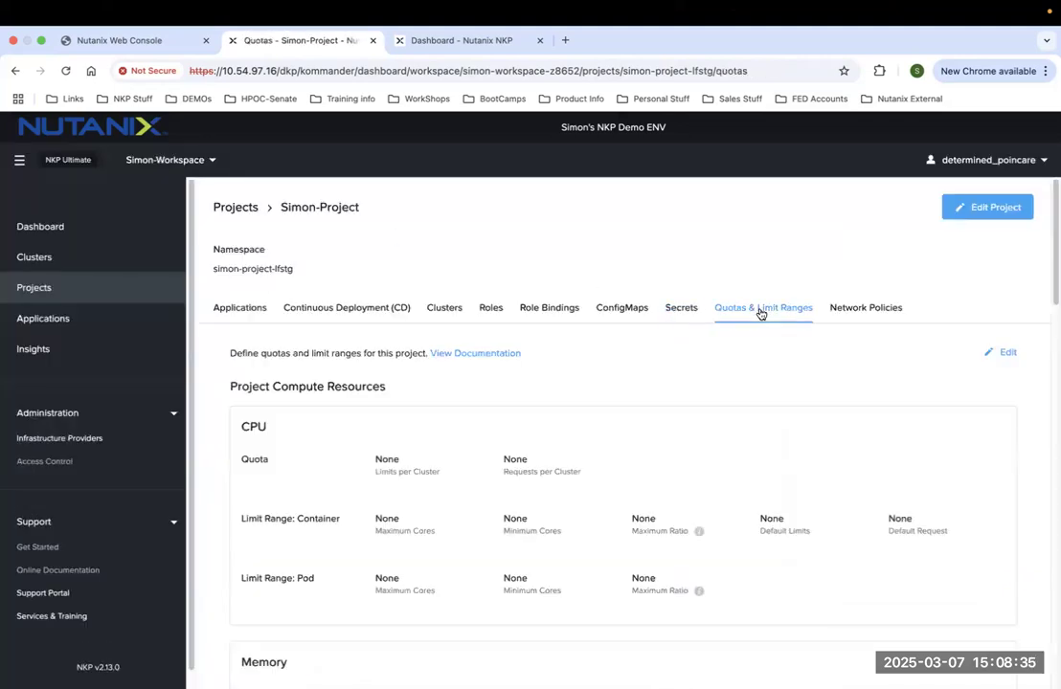
pyautogui.click(1008, 354)
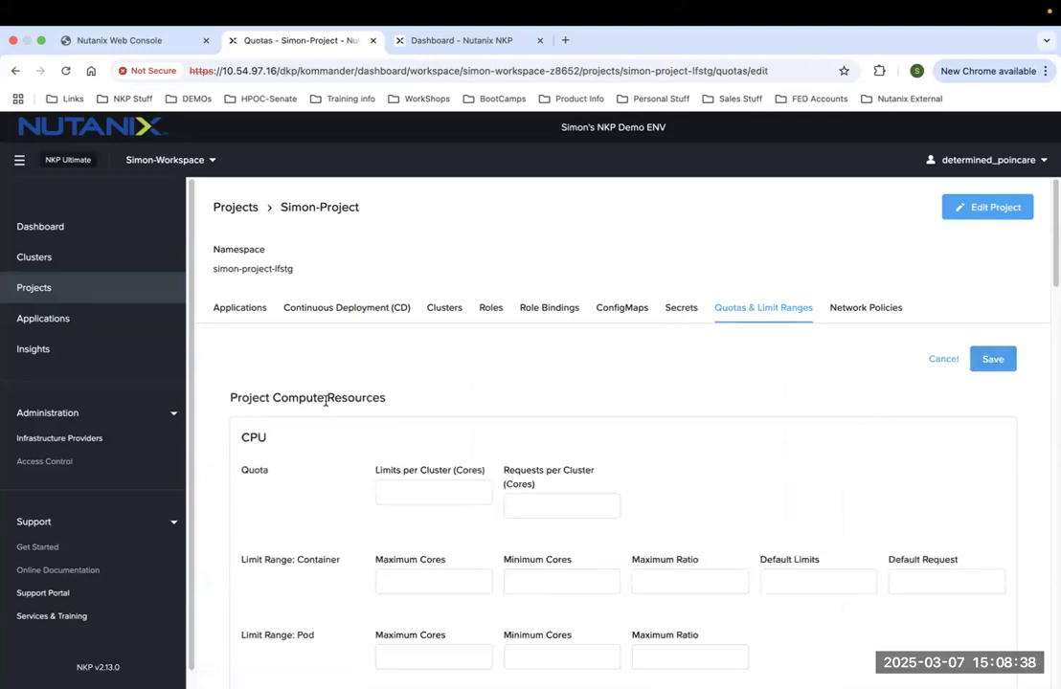
pyautogui.moveTo(230, 399); pyautogui.dragTo(390, 400)
pyautogui.scroll(-2, 410, 407)
pyautogui.scroll(-2, 402, 415)
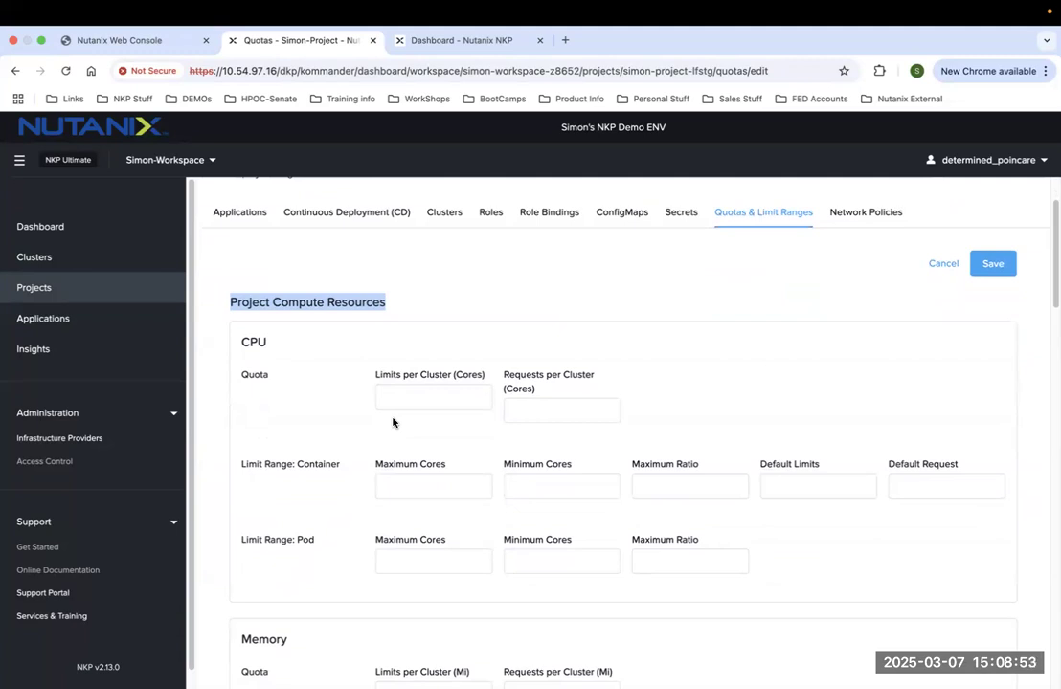
pyautogui.click(348, 307)
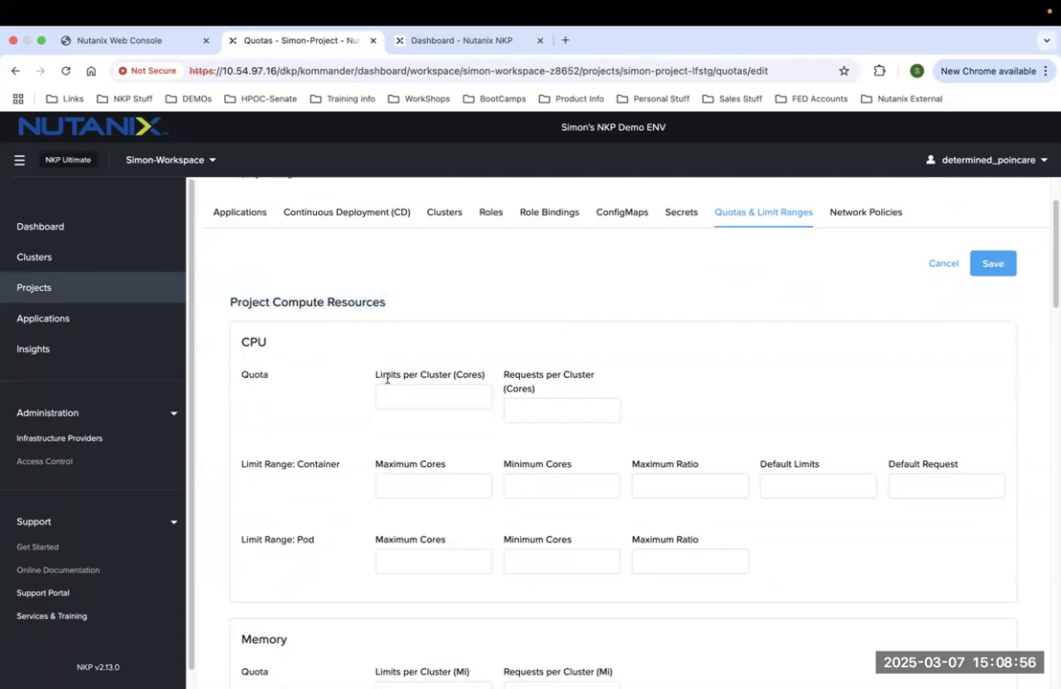
pyautogui.scroll(-1, 401, 441)
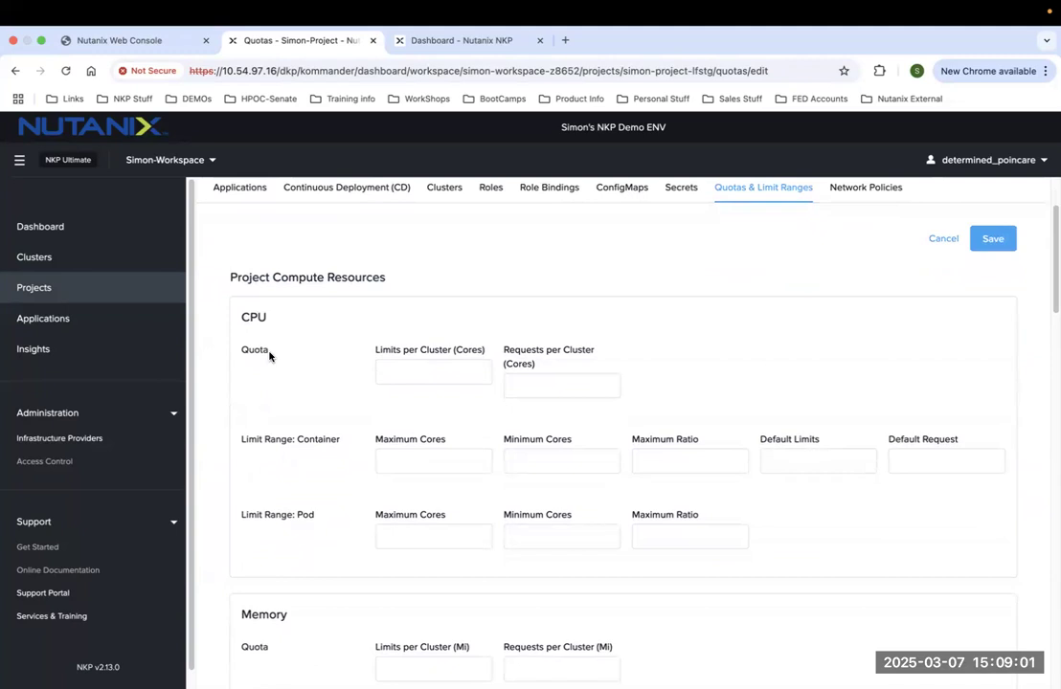
pyautogui.moveTo(270, 355); pyautogui.dragTo(237, 306)
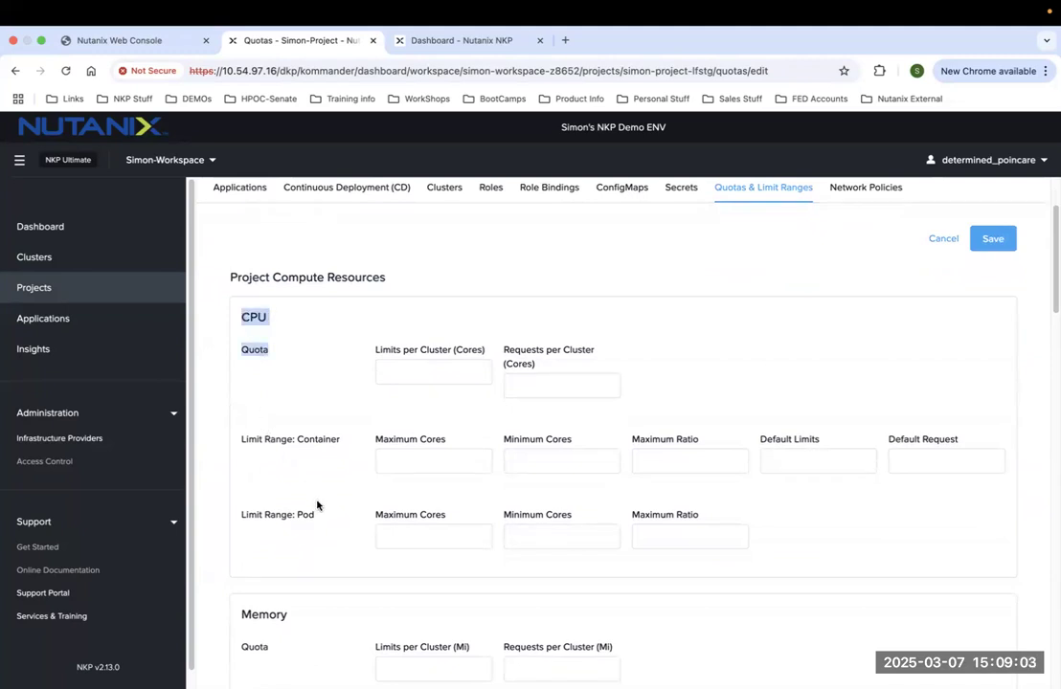
# Review the memory, persistent volume claim, storage request and ephemeral storage quota fields, down to the Object Count Quotas section.
pyautogui.scroll(-5, 314, 509)
pyautogui.scroll(-7, 314, 510)
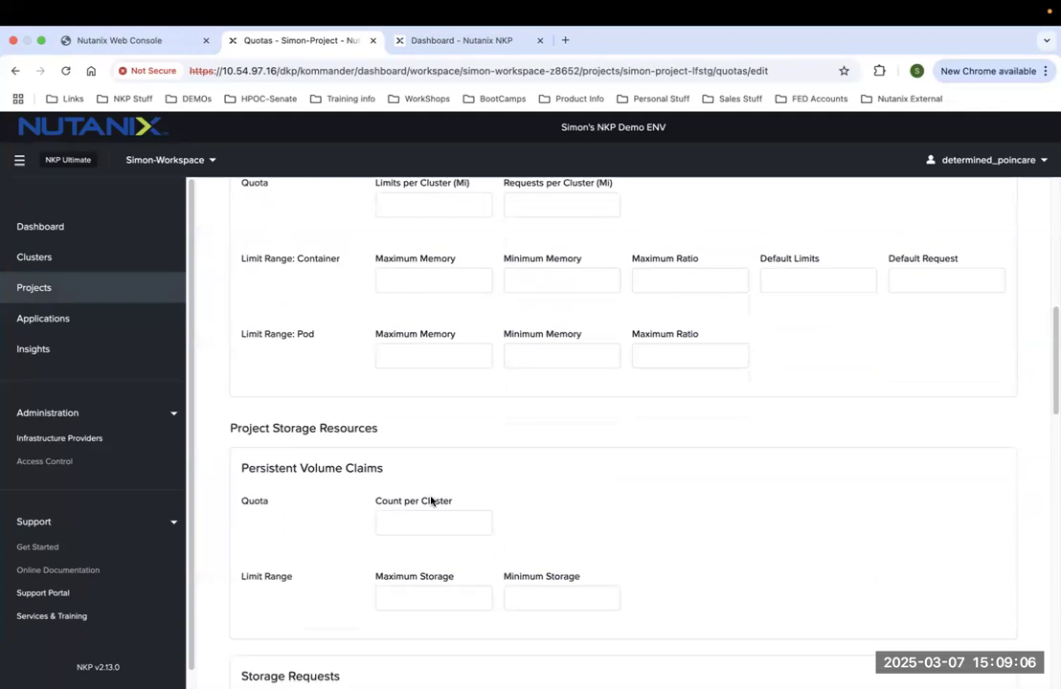
pyautogui.scroll(-8, 429, 501)
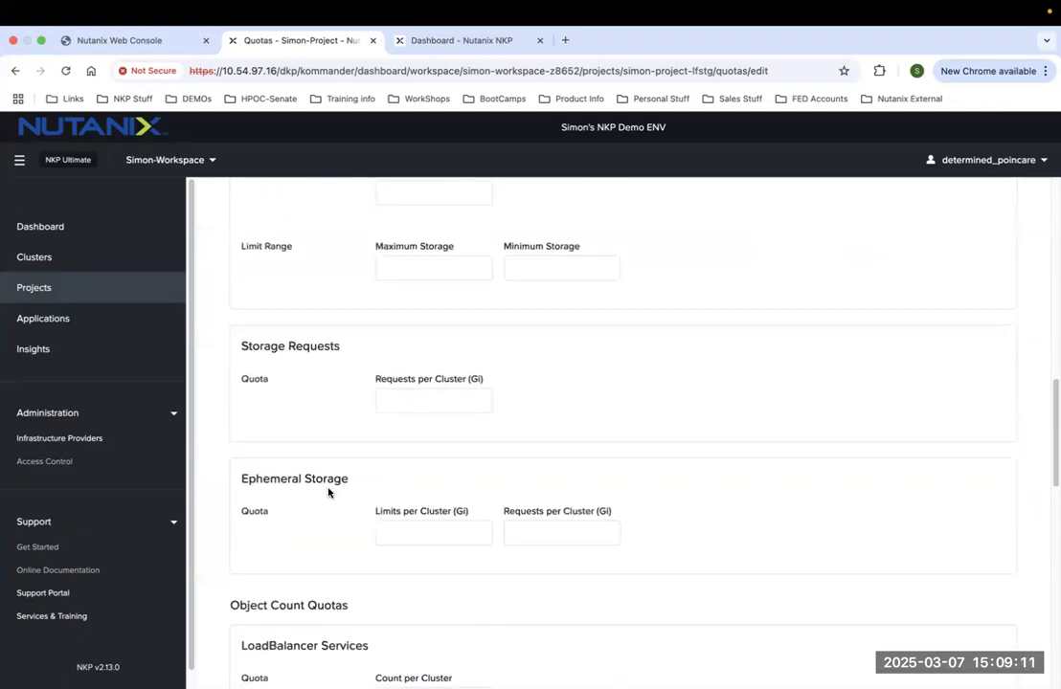
pyautogui.scroll(-6, 329, 492)
pyautogui.moveTo(256, 348); pyautogui.dragTo(316, 348)
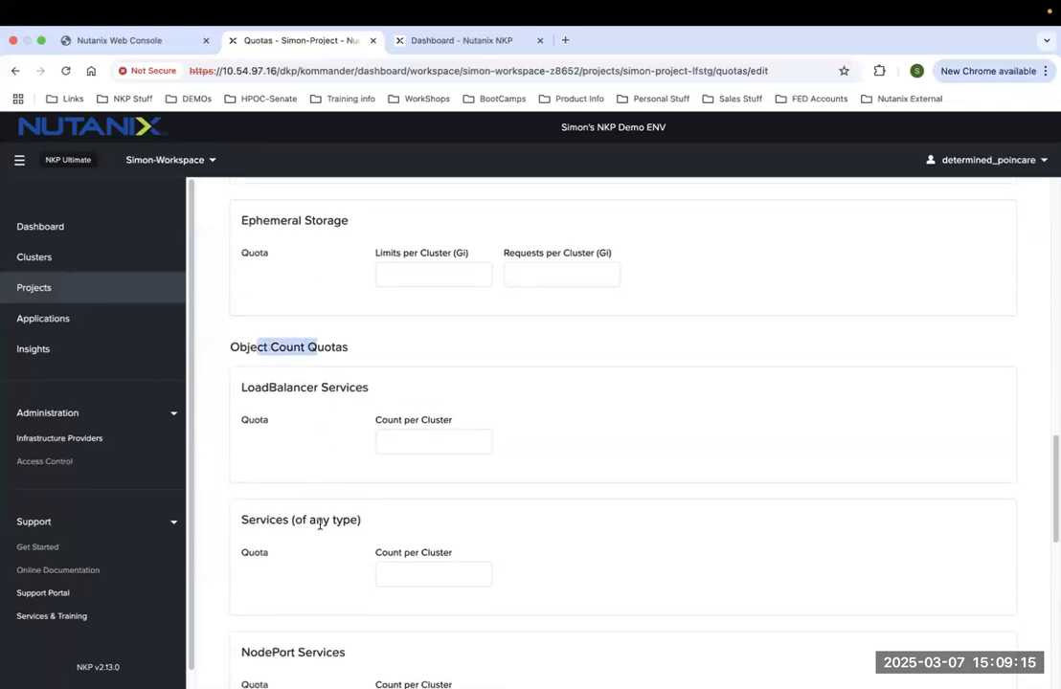
# Review the object count quota fields for services, pods, ConfigMaps, secrets and resource quotas.
pyautogui.scroll(-1, 320, 524)
pyautogui.scroll(-3, 296, 580)
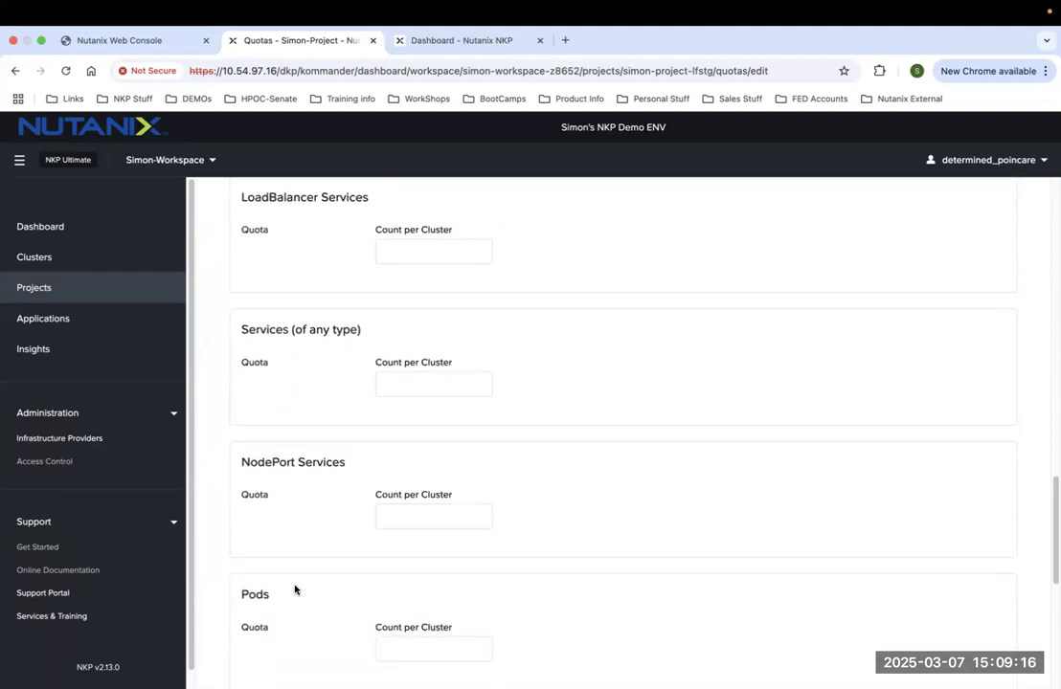
pyautogui.scroll(-3, 295, 590)
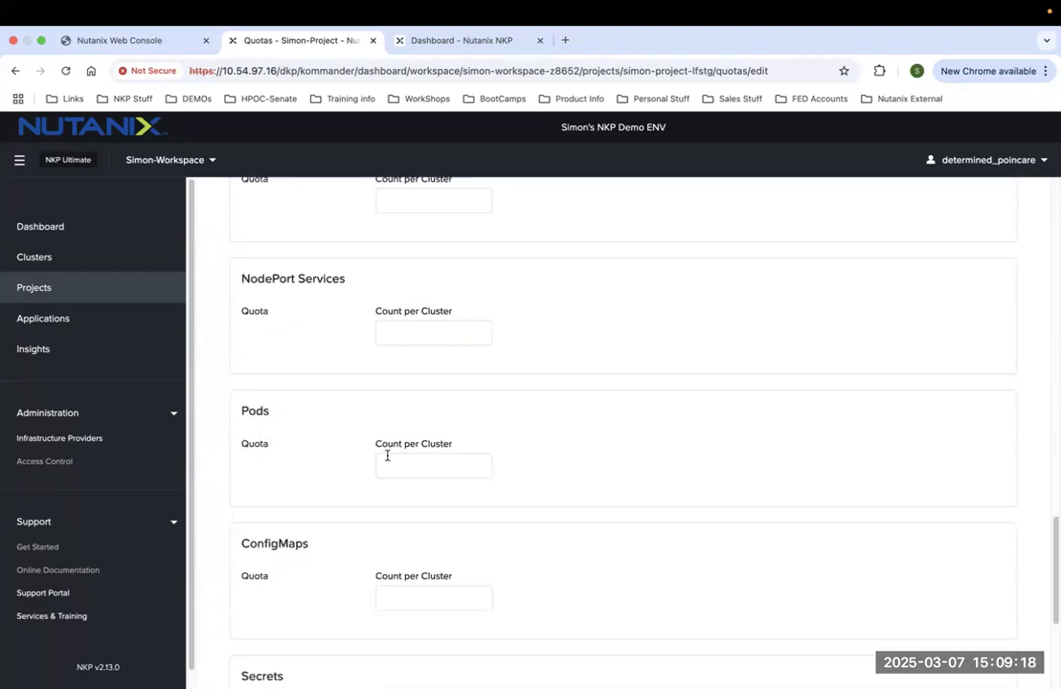
pyautogui.moveTo(388, 443); pyautogui.dragTo(435, 448)
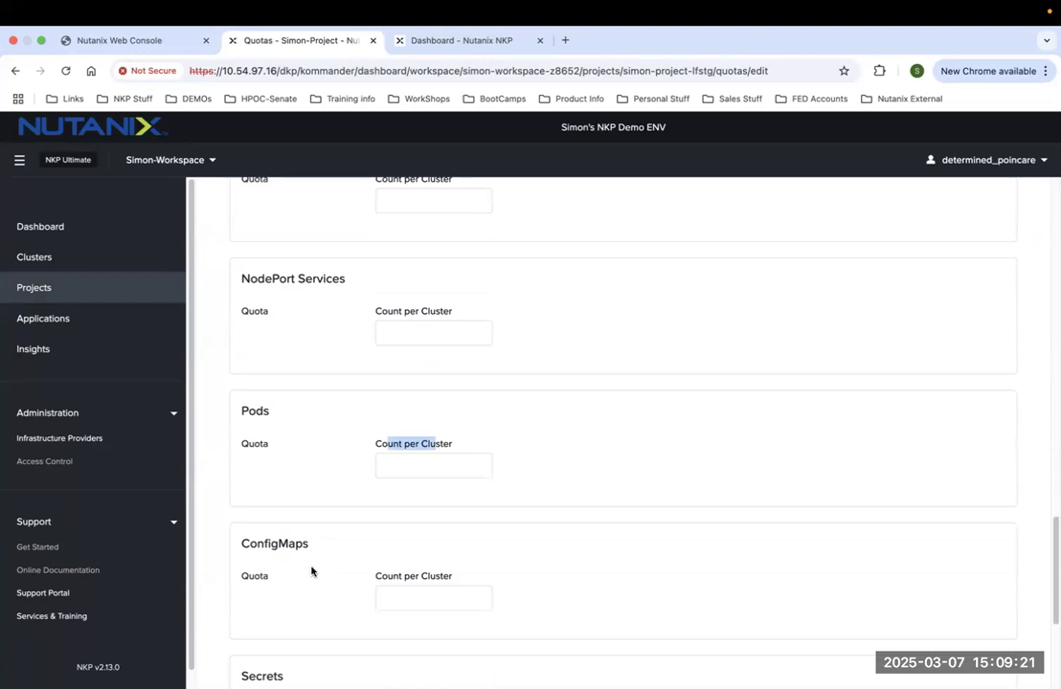
pyautogui.scroll(-3, 310, 571)
pyautogui.scroll(-2, 312, 565)
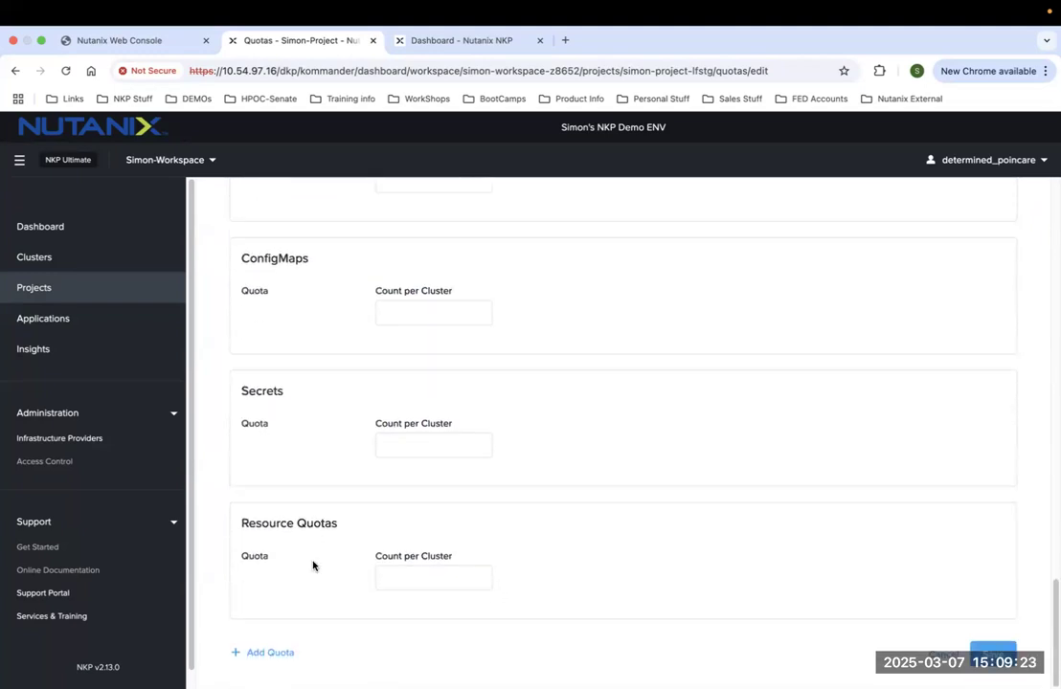
# Add an entry under Other Quotas and examine its Resource and Amount per Cluster fields without filling them in.
pyautogui.click(270, 653)
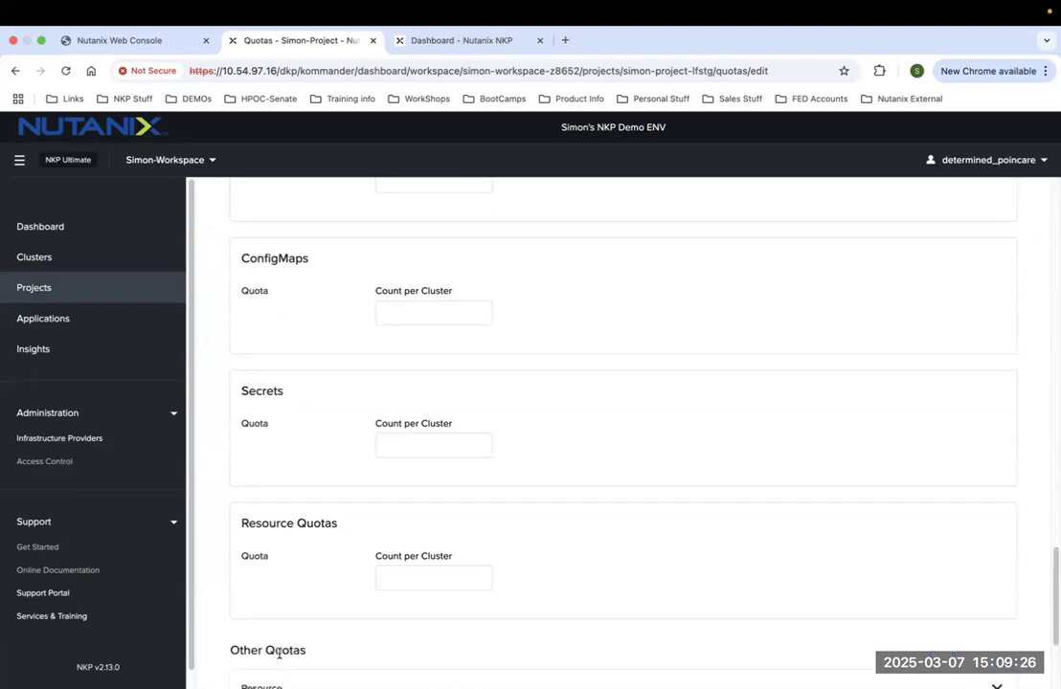
pyautogui.scroll(-3, 360, 606)
pyautogui.click(270, 502)
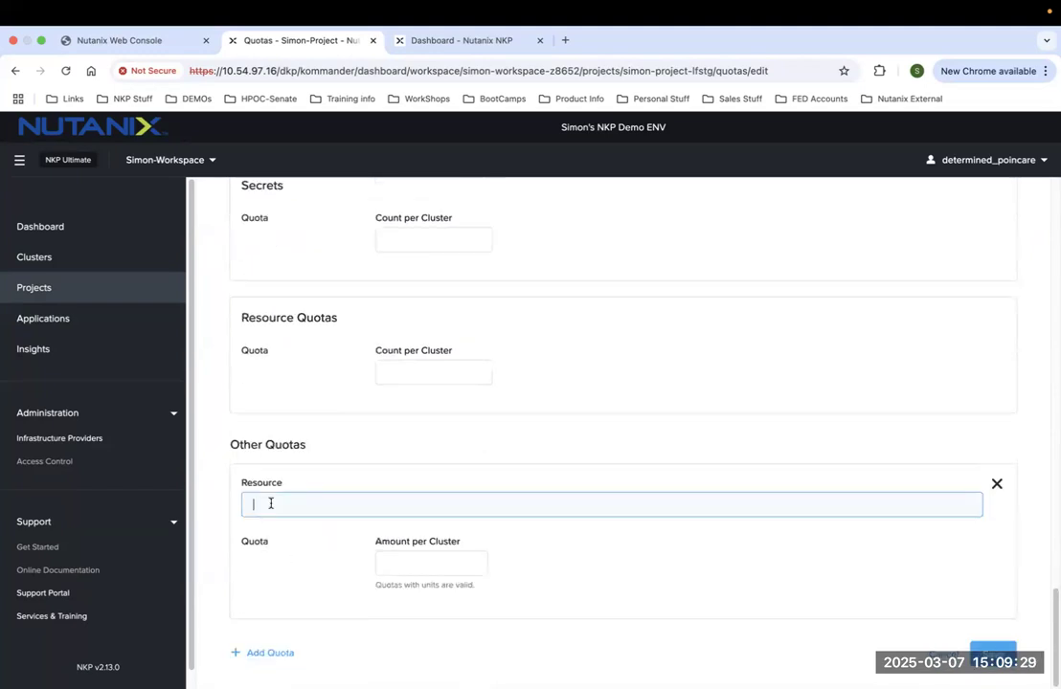
pyautogui.click(458, 563)
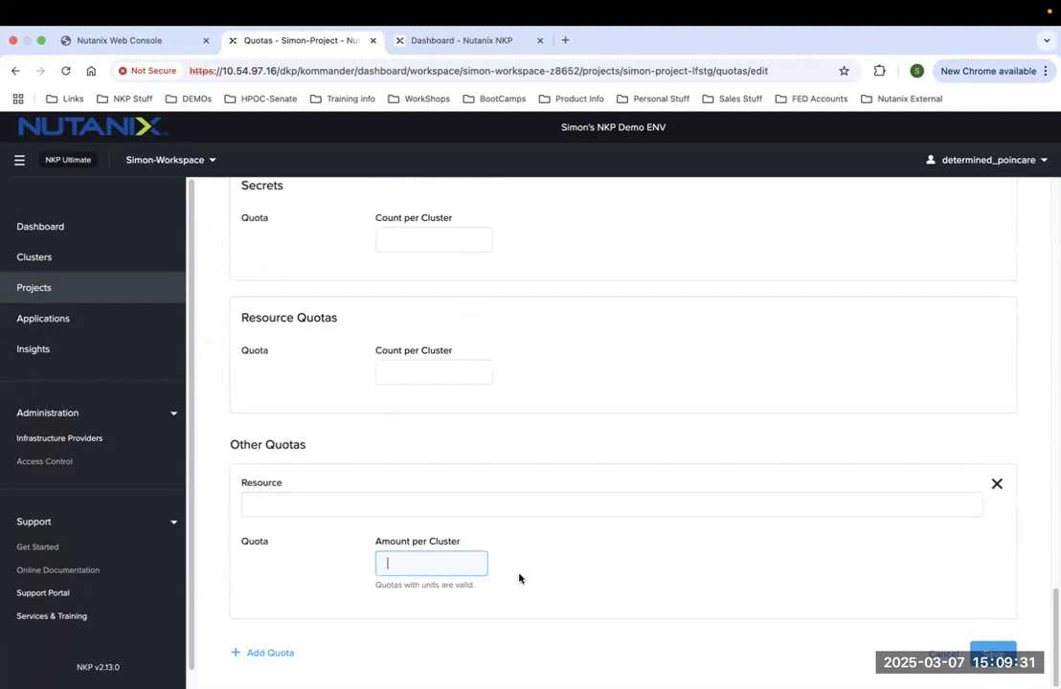
pyautogui.scroll(15, 585, 521)
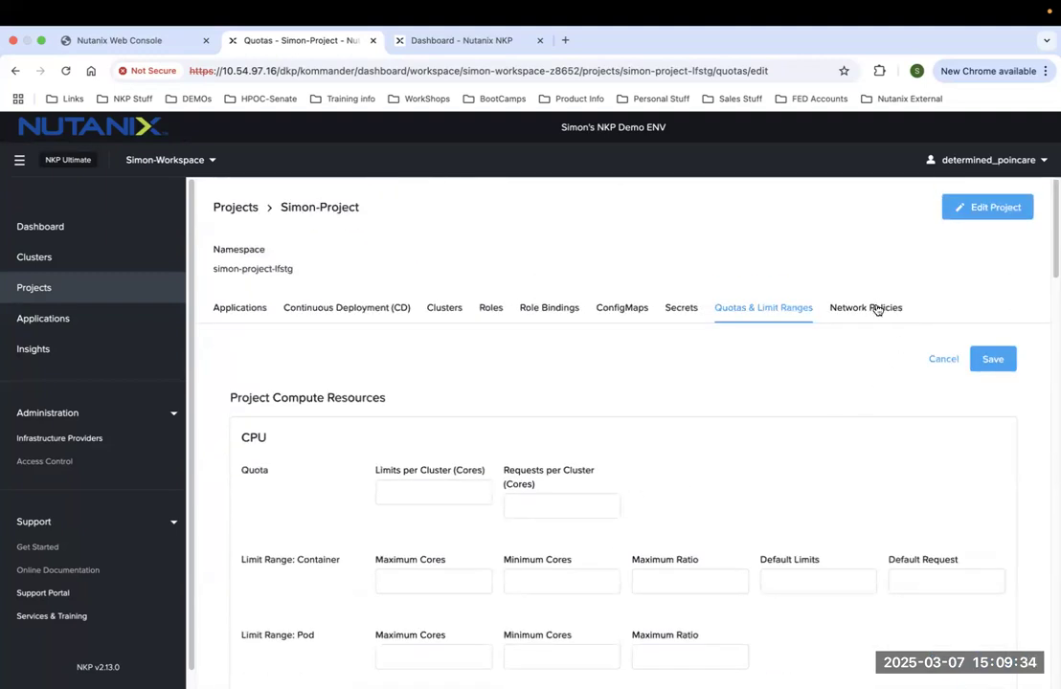
# Start a new network policy for the project and examine its pod selector and Ingress and Egress policy types.
pyautogui.moveTo(907, 309); pyautogui.dragTo(853, 312)
pyautogui.click(853, 312)
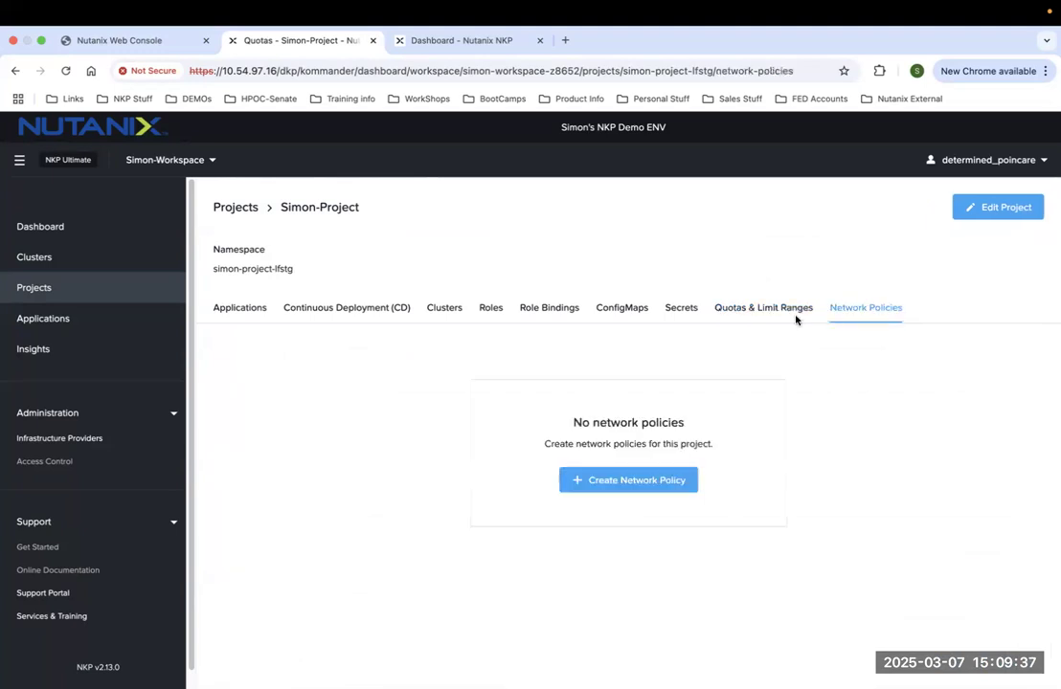
pyautogui.click(570, 485)
pyautogui.scroll(-2, 292, 572)
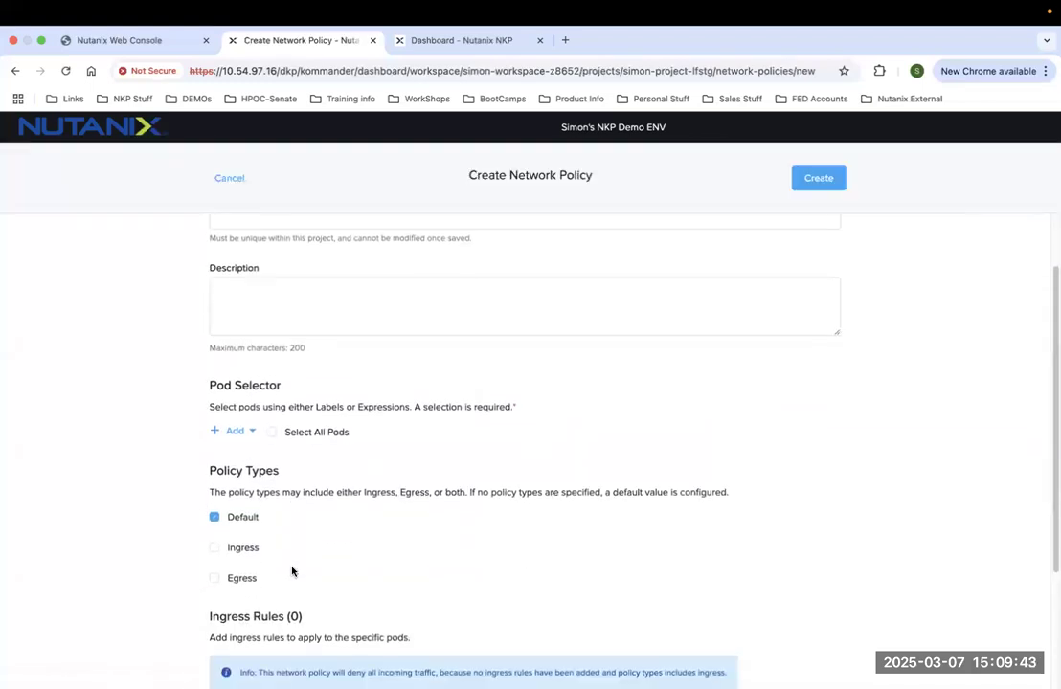
pyautogui.scroll(-4, 292, 571)
pyautogui.moveTo(254, 403); pyautogui.dragTo(221, 366)
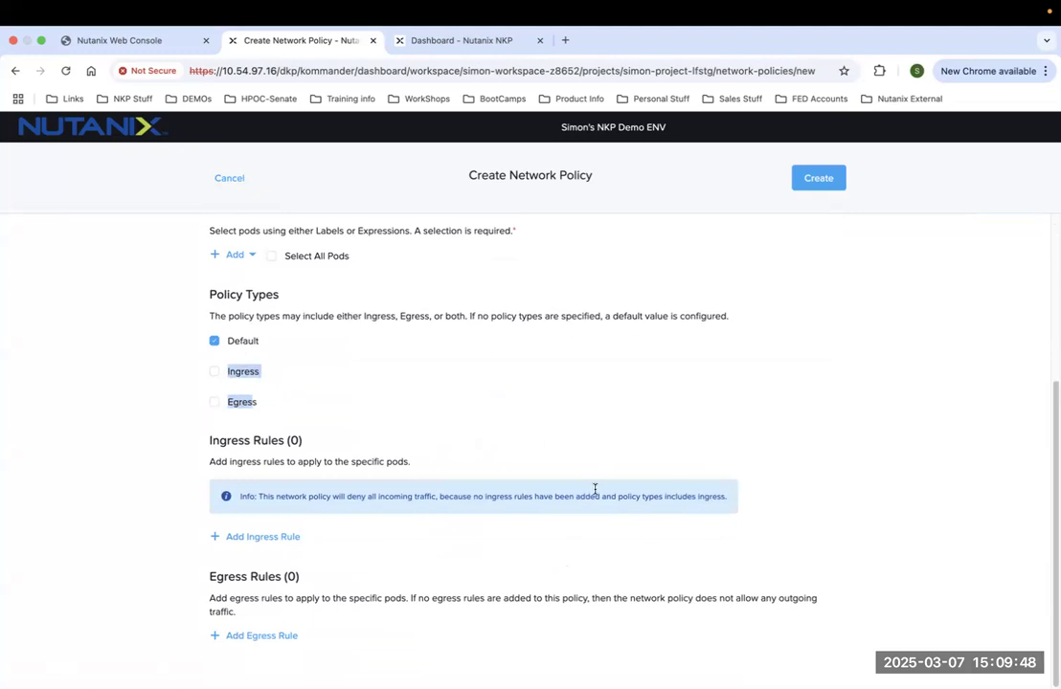
# Add an ingress rule with a port entry, check its protocol and source options, and cancel the network policy form.
pyautogui.click(247, 539)
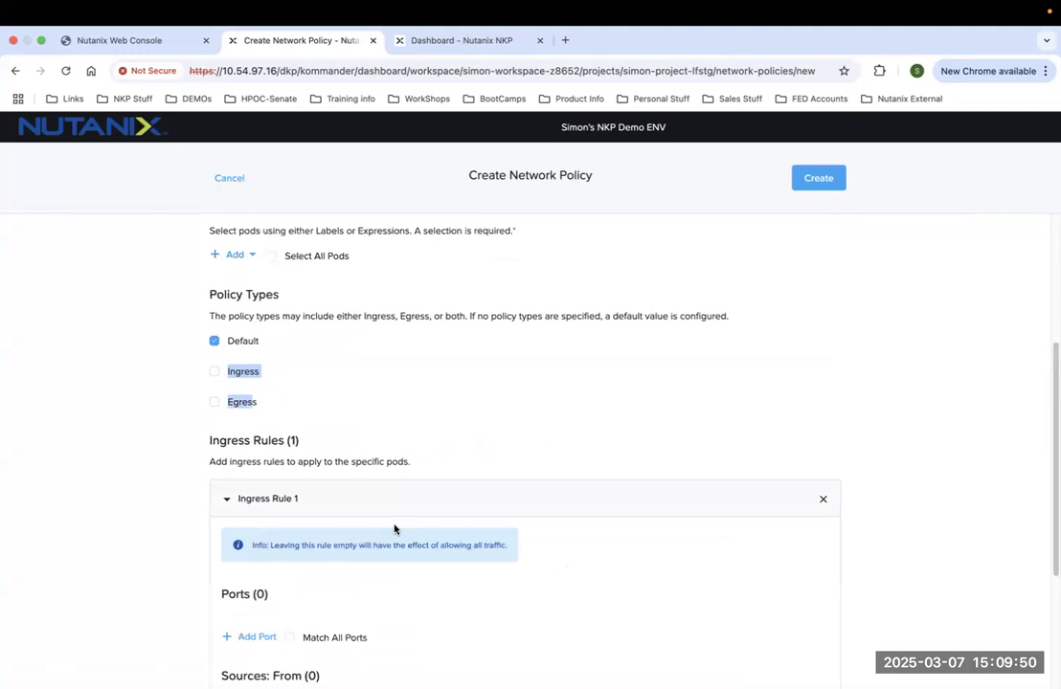
pyautogui.scroll(-5, 394, 528)
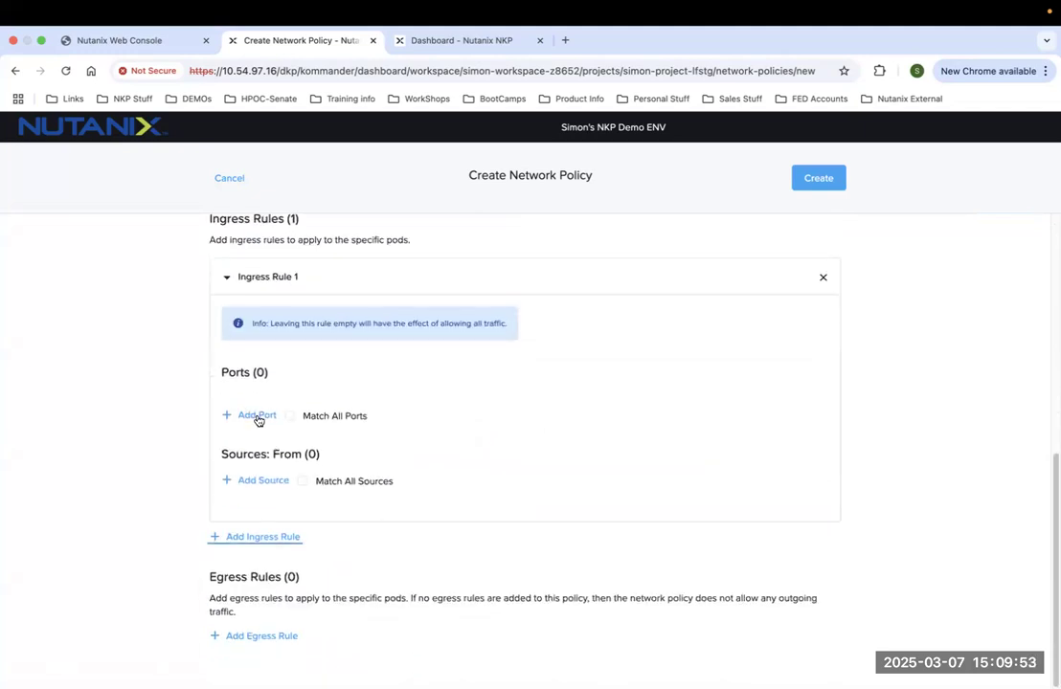
pyautogui.click(257, 418)
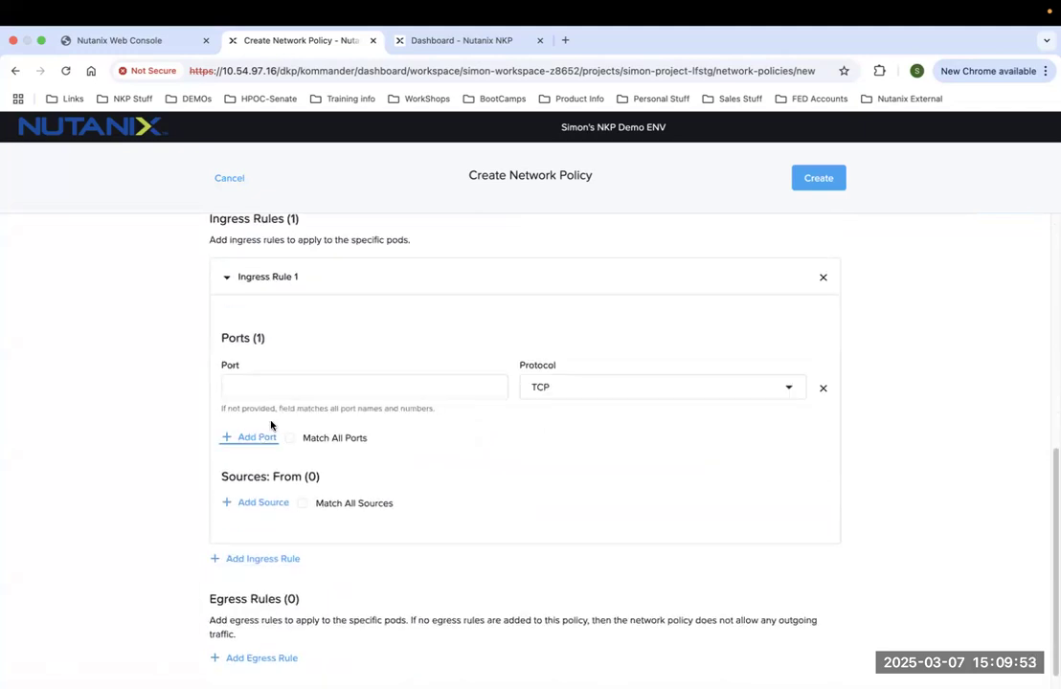
pyautogui.click(585, 391)
pyautogui.click(365, 495)
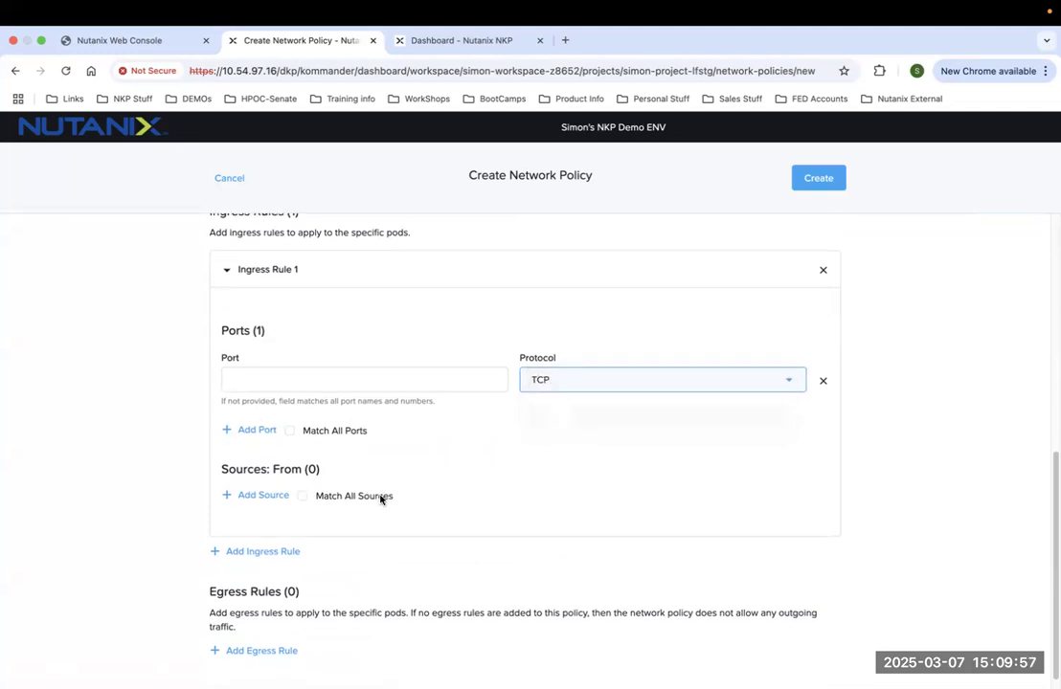
pyautogui.scroll(-1, 382, 497)
pyautogui.scroll(10, 273, 402)
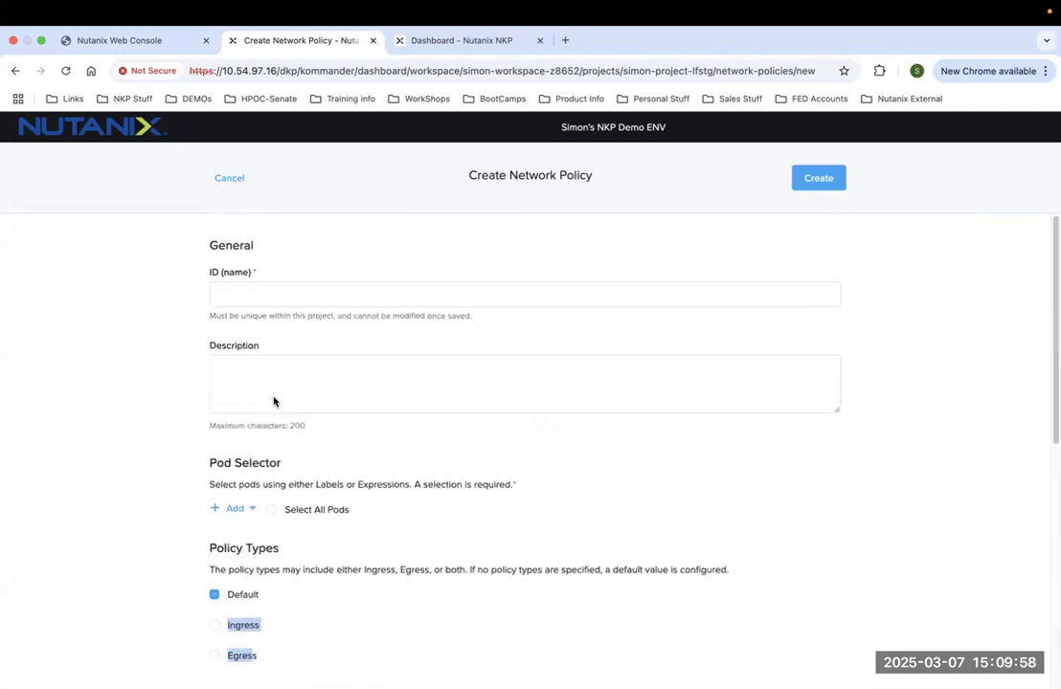
pyautogui.click(228, 180)
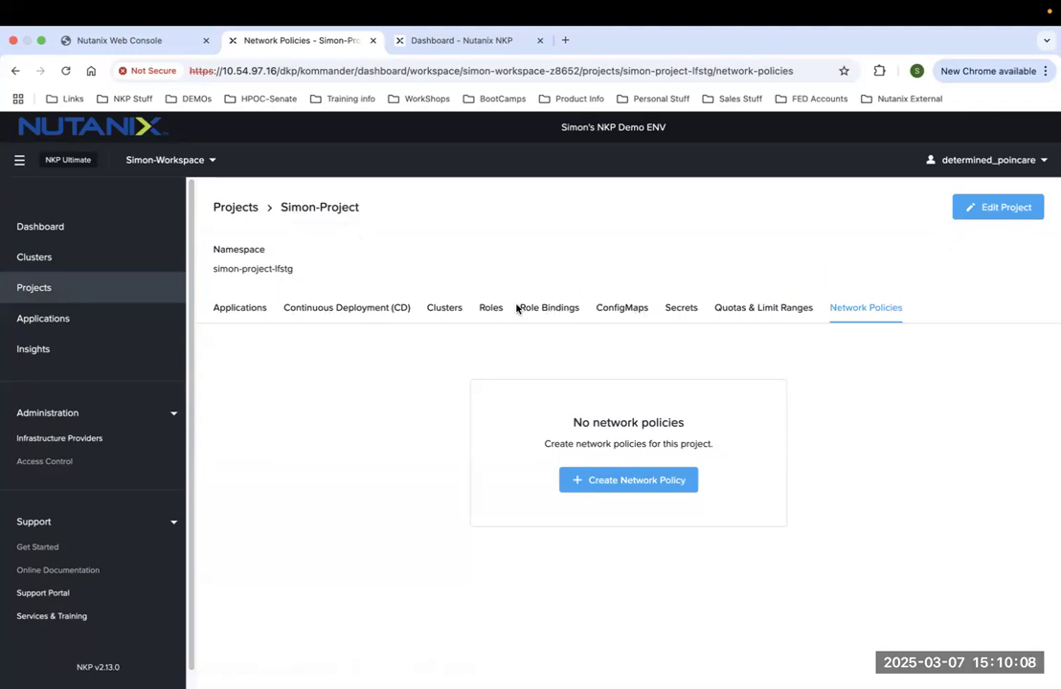
# Revisit Simon-Project's applications, continuous deployment setup and attached clusters.
pyautogui.click(247, 308)
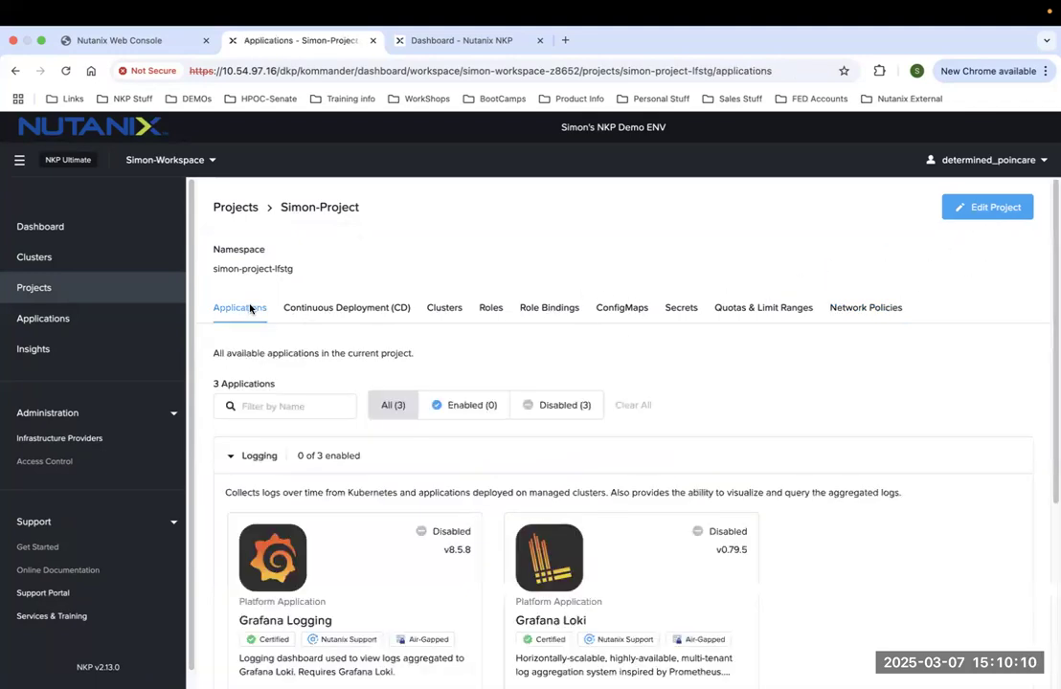
pyautogui.click(313, 311)
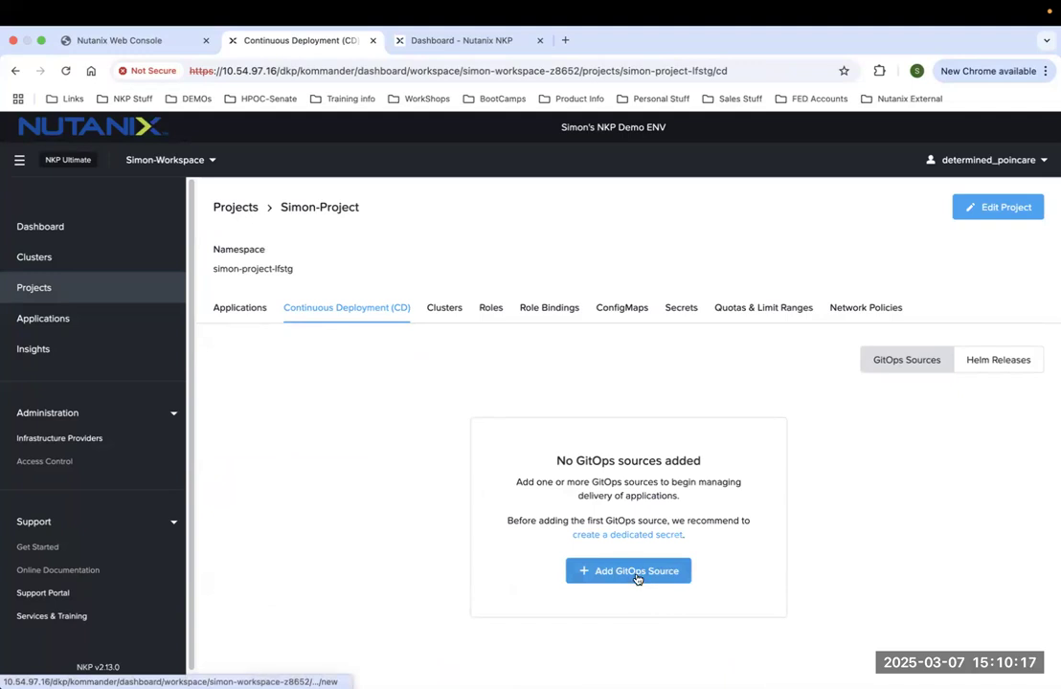
pyautogui.click(441, 308)
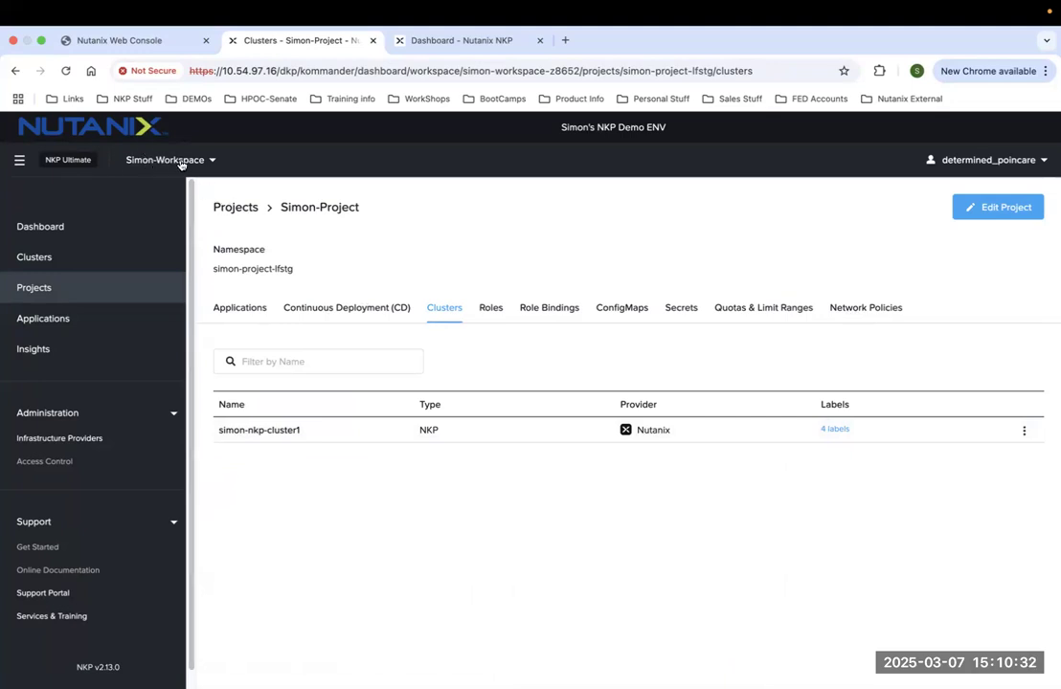
# Open the details of simon-nkp-cluster1 from the workspace's clusters and look through its application dashboards.
pyautogui.click(54, 267)
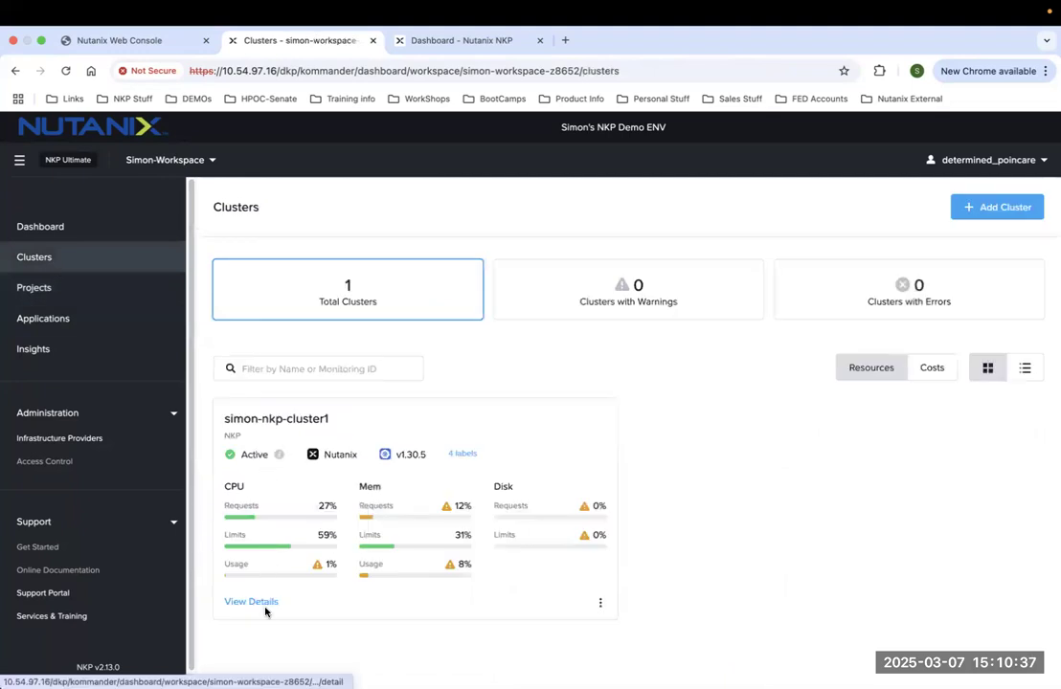
pyautogui.click(265, 605)
pyautogui.scroll(-3, 410, 537)
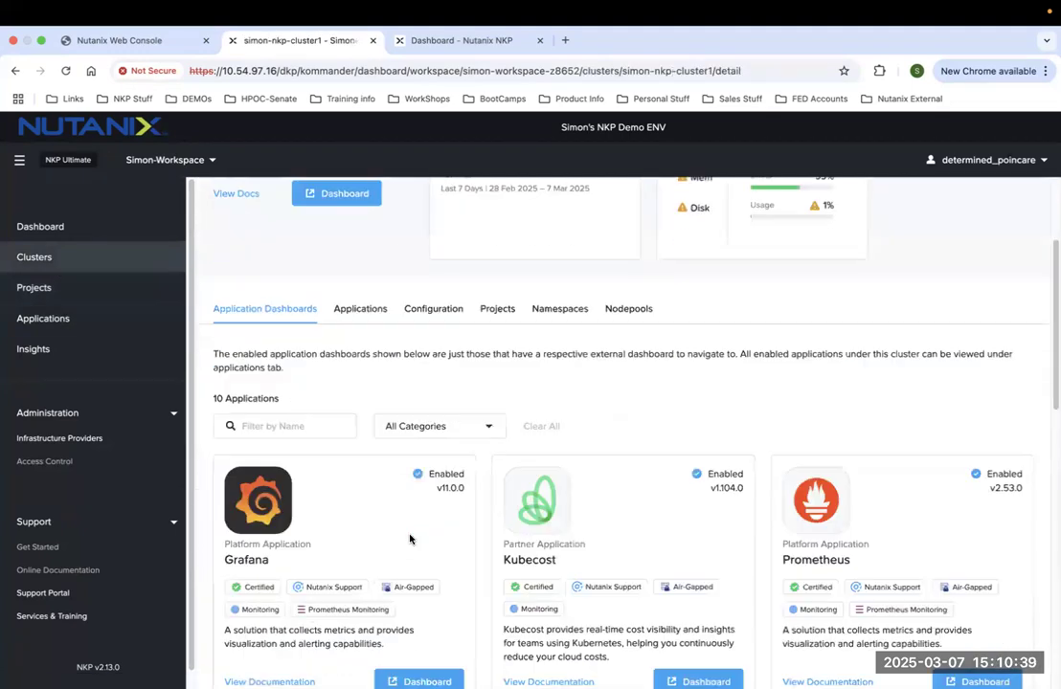
pyautogui.scroll(-4, 410, 539)
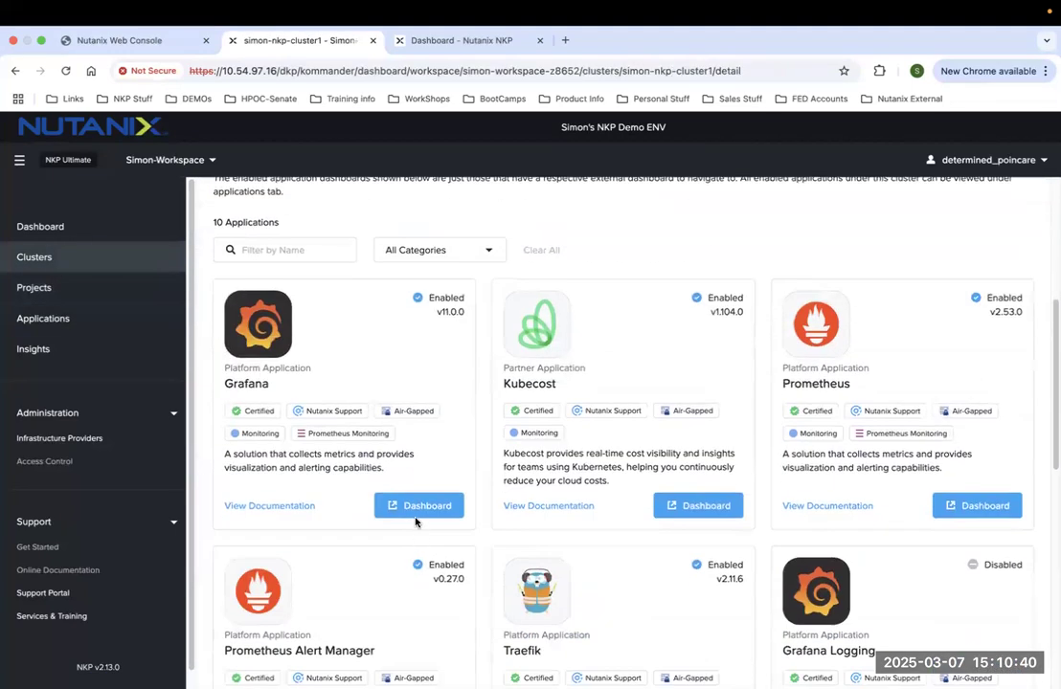
# Open the cluster's Grafana dashboard, proceed past the certificate warning, choose username login and fill in the saved NKP username.
pyautogui.click(418, 508)
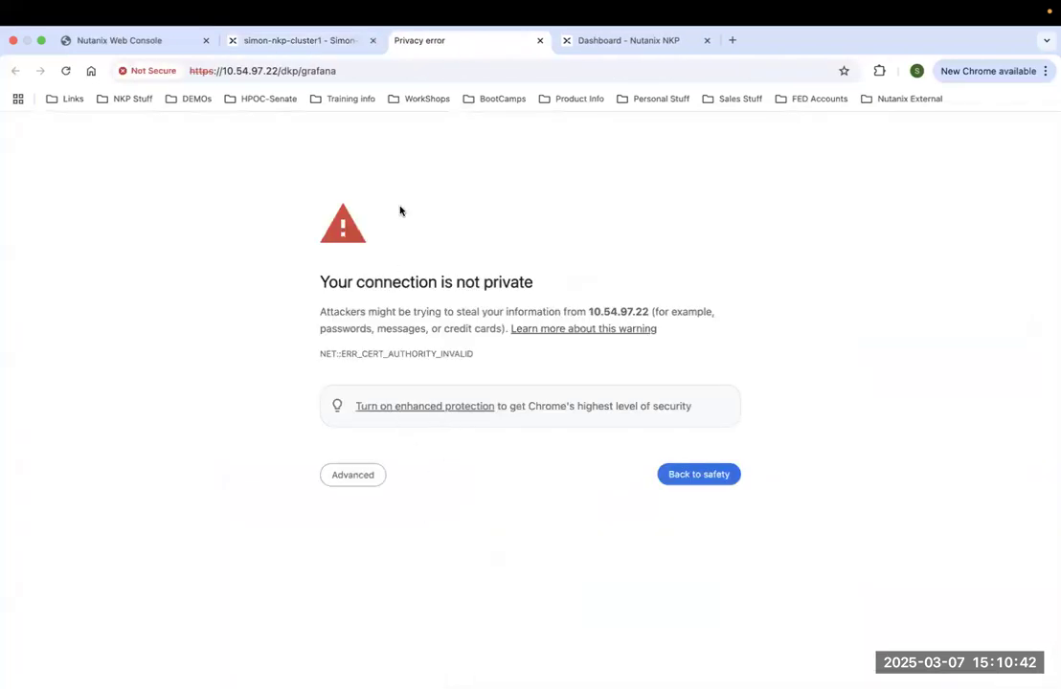
pyautogui.click(354, 475)
pyautogui.click(410, 583)
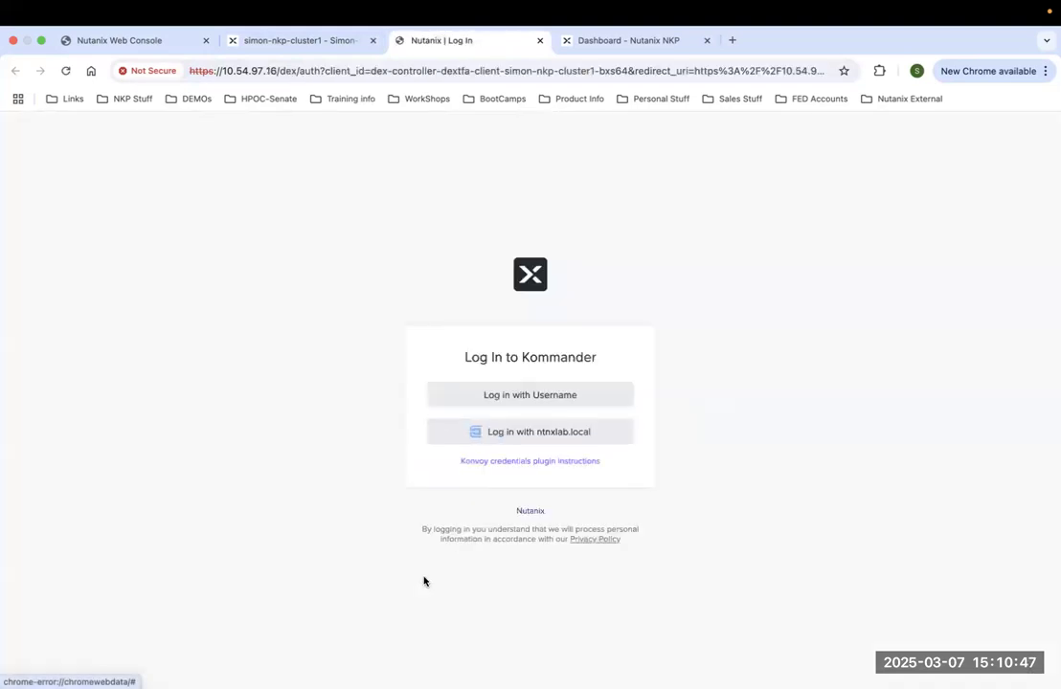
pyautogui.click(537, 393)
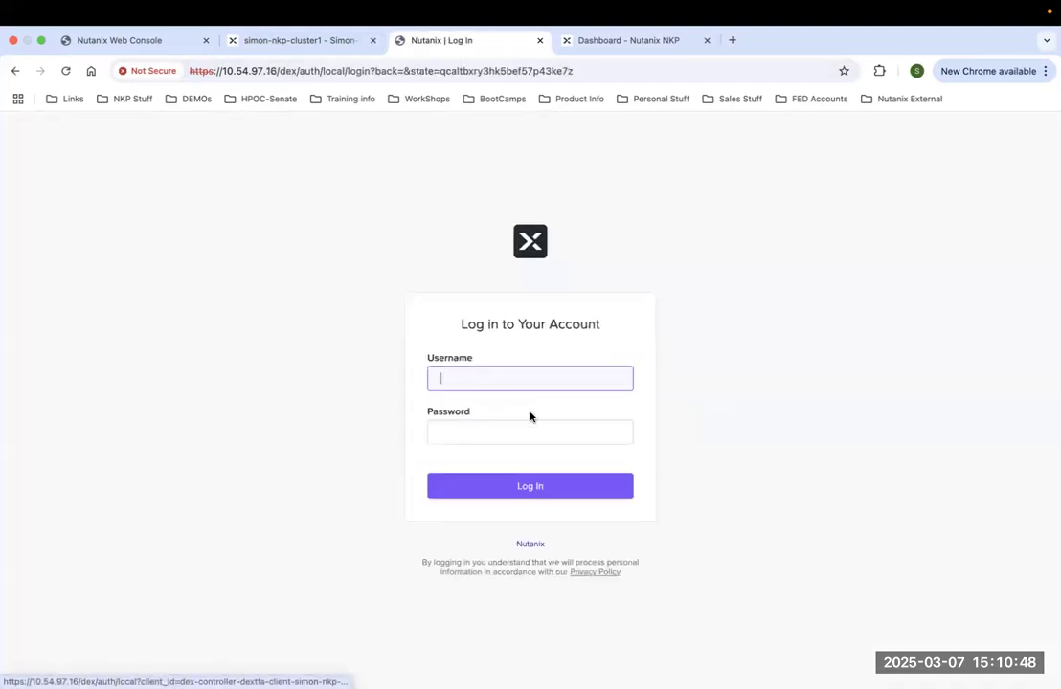
pyautogui.click(492, 379)
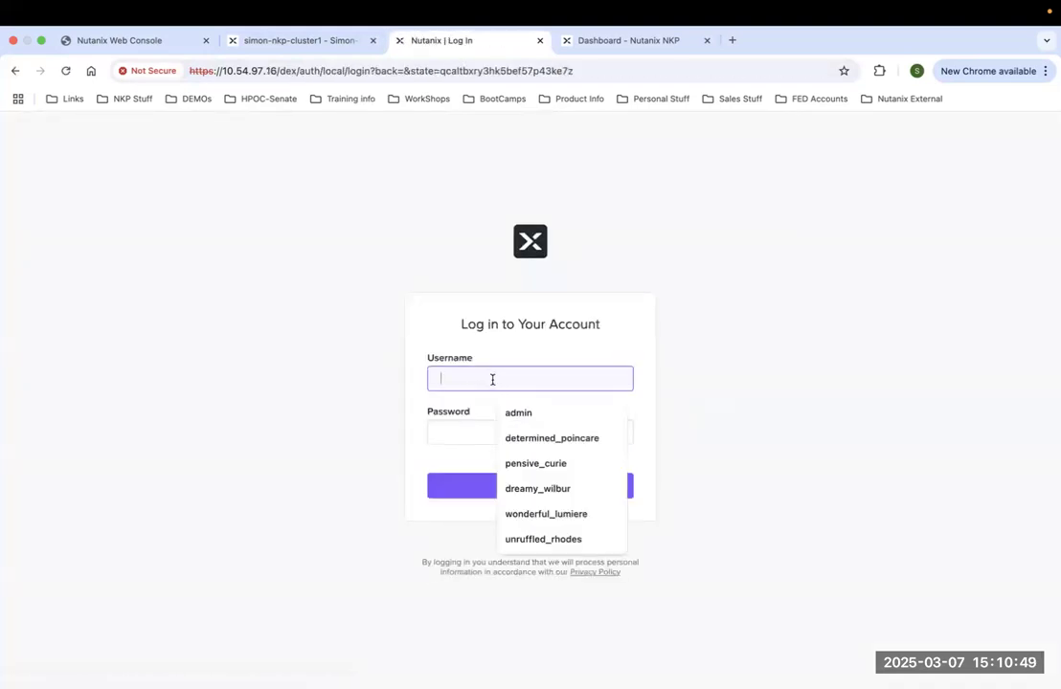
pyautogui.click(559, 437)
# Switch to Prism Central and log in with the Nutanix local admin account, entering the account password.
pyautogui.click(156, 44)
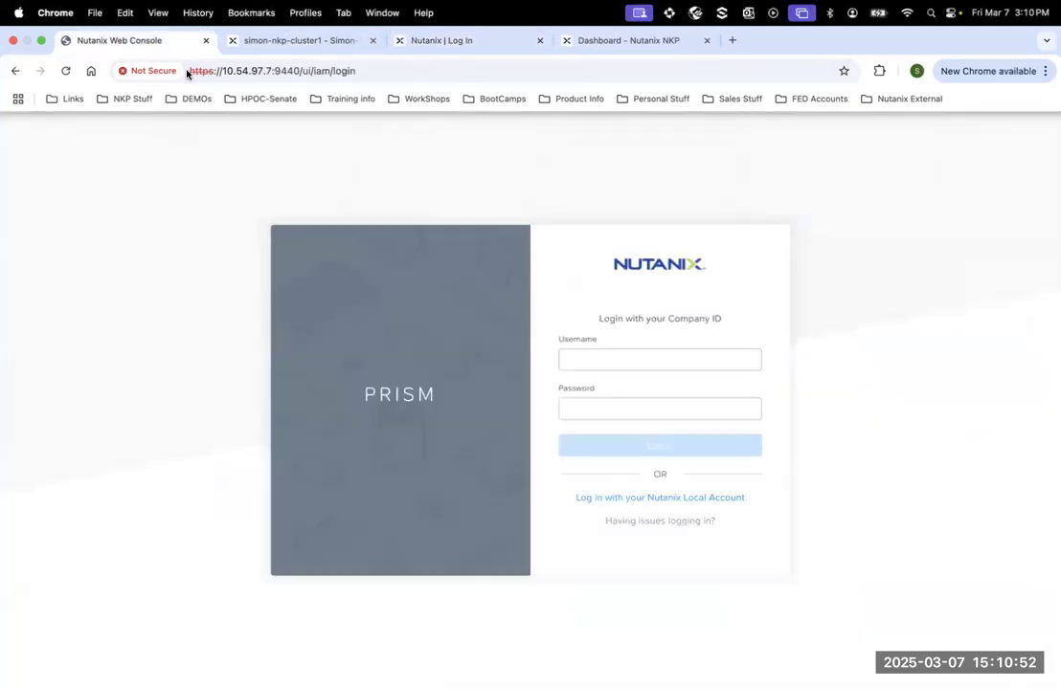
pyautogui.click(668, 499)
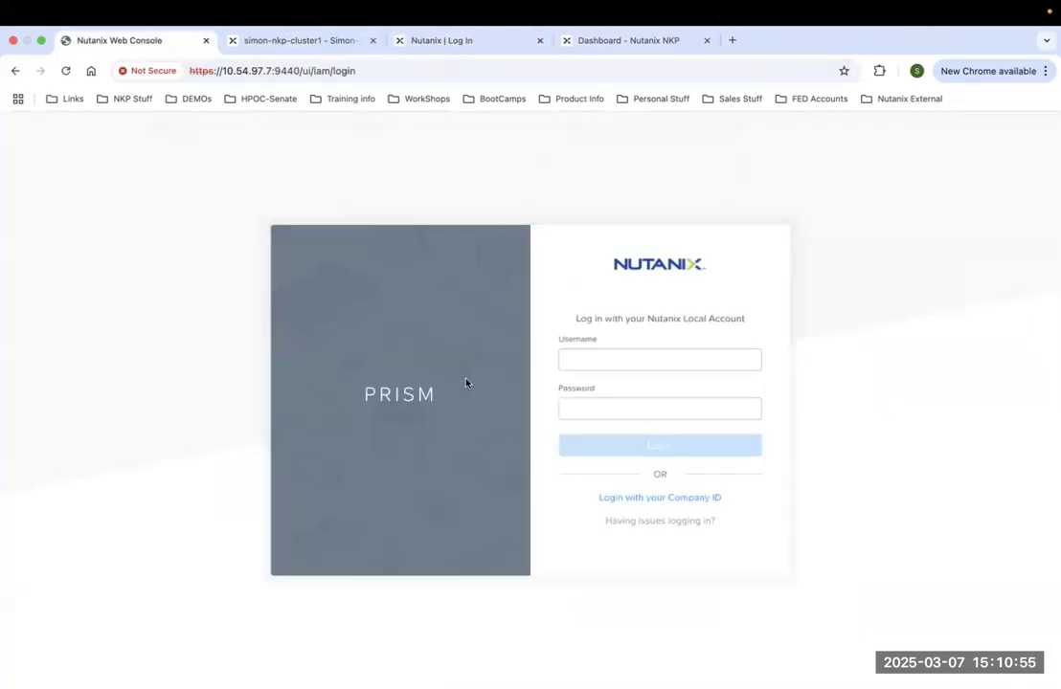
pyautogui.click(615, 358)
pyautogui.click(647, 393)
pyautogui.click(622, 407)
pyautogui.write('••')
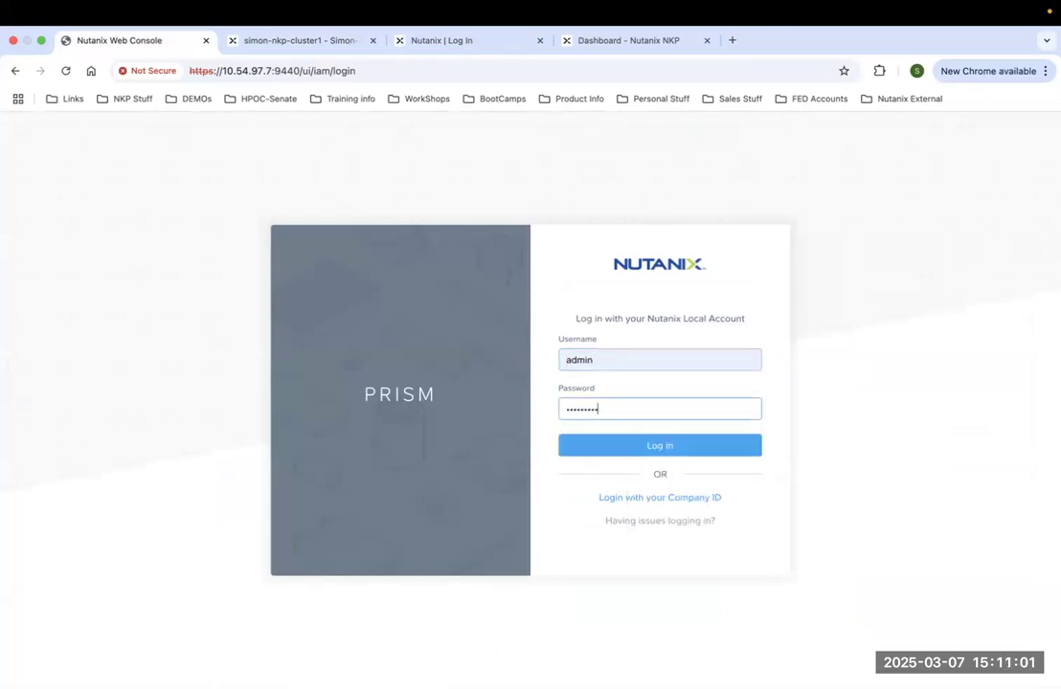
pyautogui.press('Return')
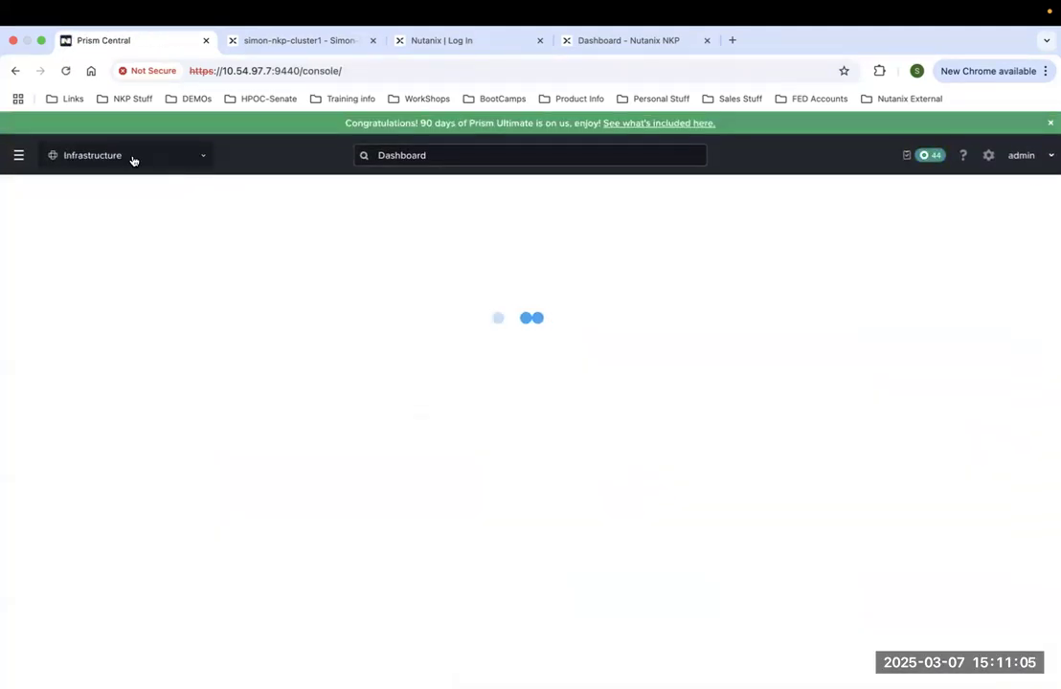
# Go to My Apps in the Admin Center, open the nkp application for management and expand its full credentials.
pyautogui.click(134, 159)
pyautogui.click(94, 208)
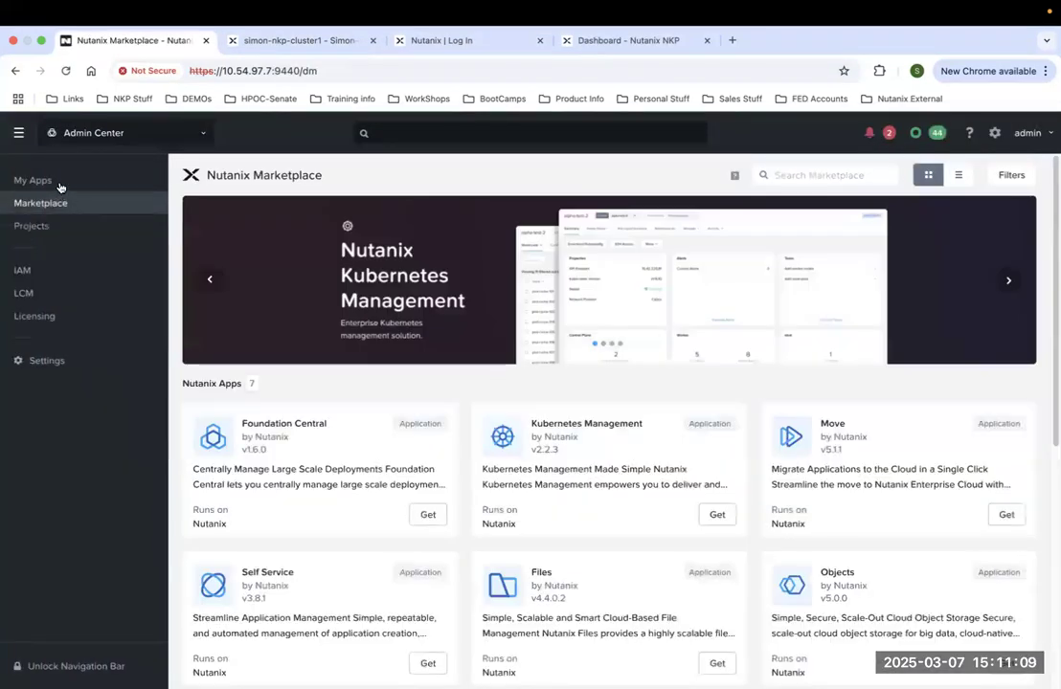
pyautogui.click(43, 181)
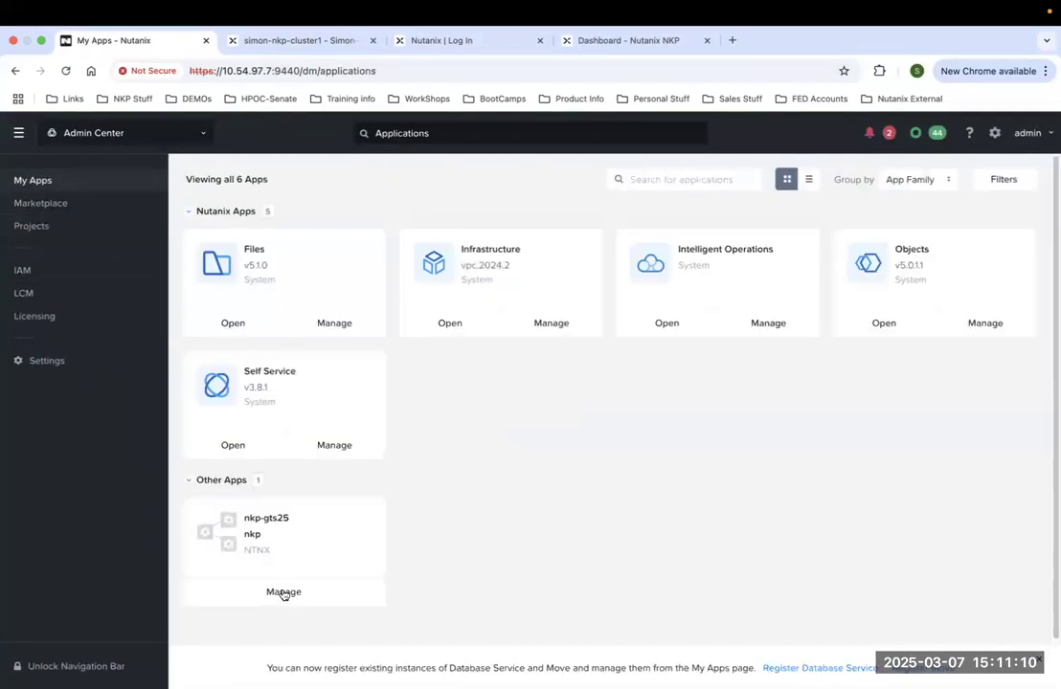
pyautogui.click(282, 590)
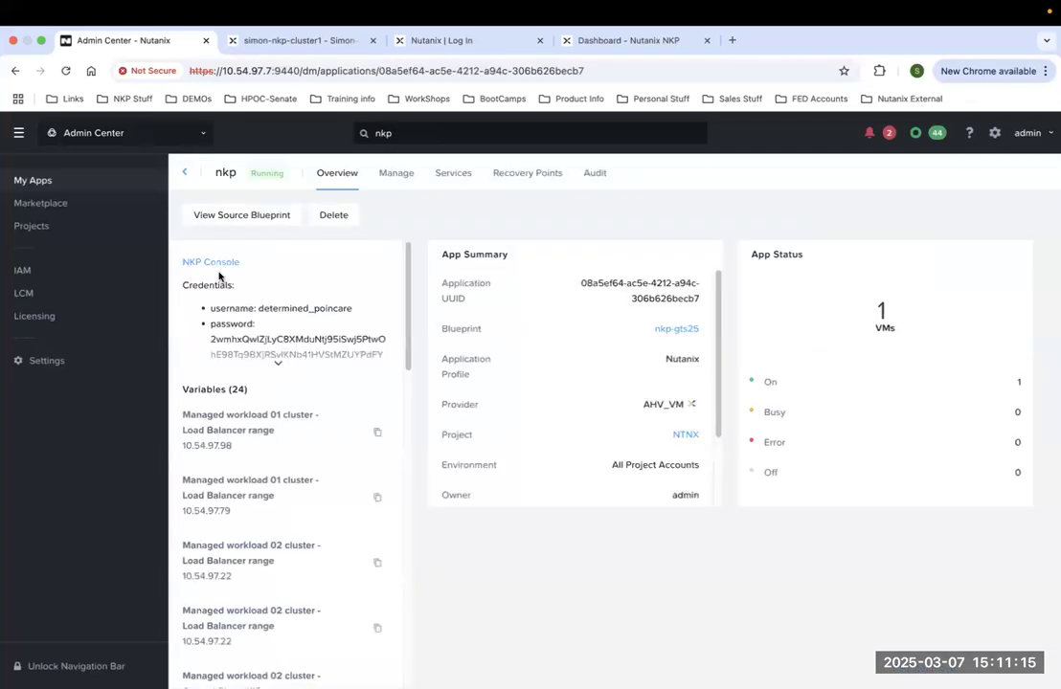
pyautogui.click(278, 369)
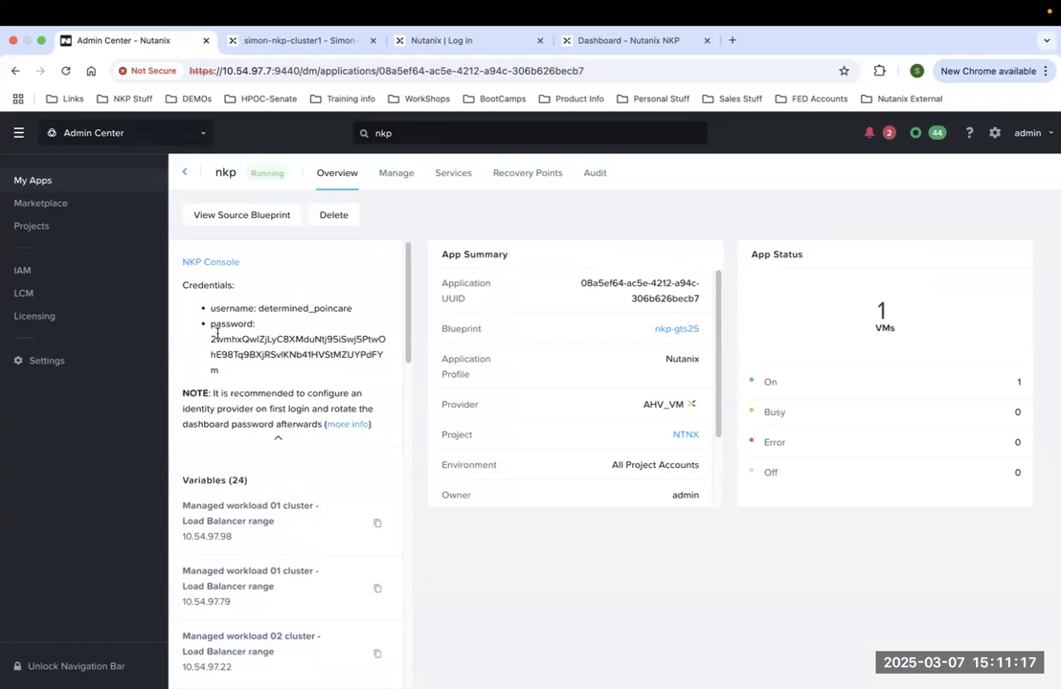
# Copy the NKP console password from the nkp application's credentials.
pyautogui.moveTo(259, 306); pyautogui.dragTo(346, 308)
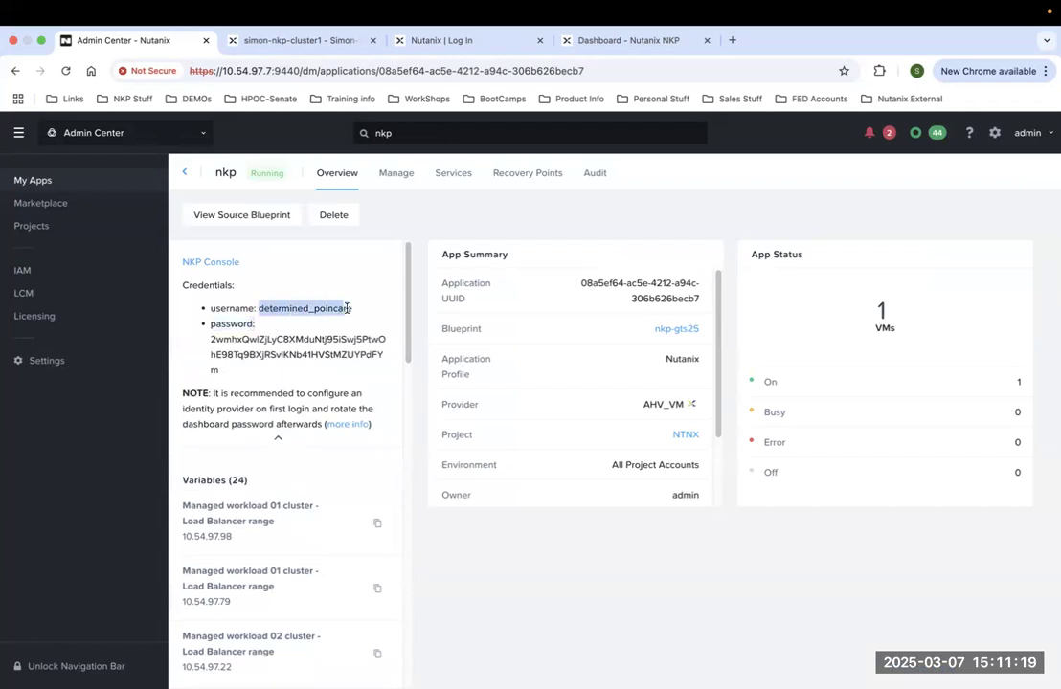
pyautogui.moveTo(210, 340); pyautogui.dragTo(220, 371)
pyautogui.rightClick(234, 347)
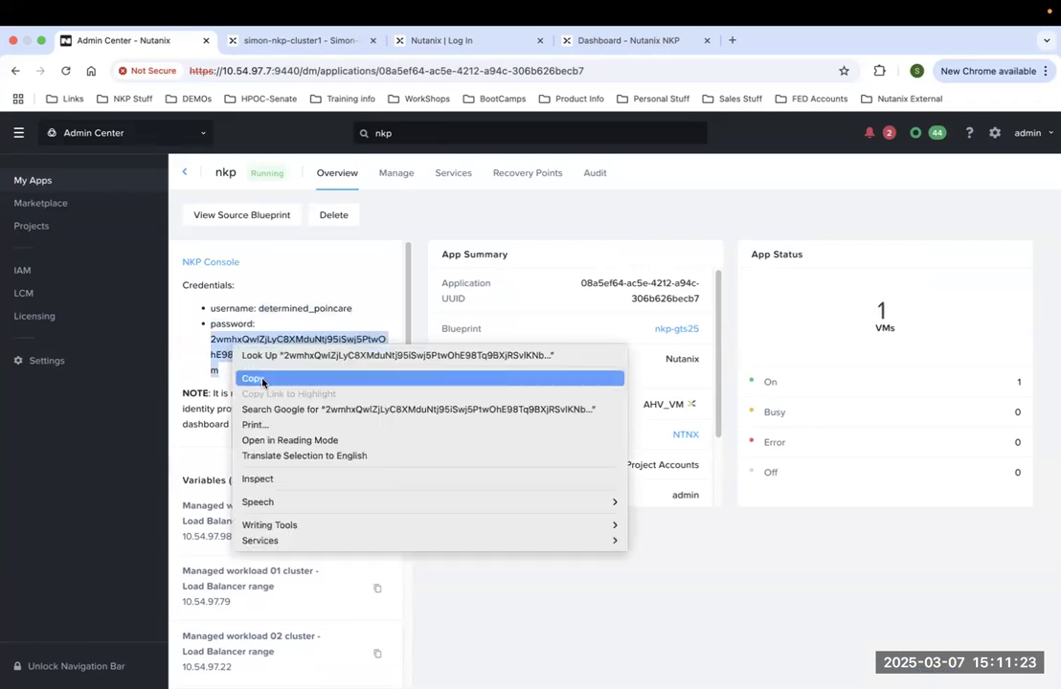
pyautogui.click(262, 382)
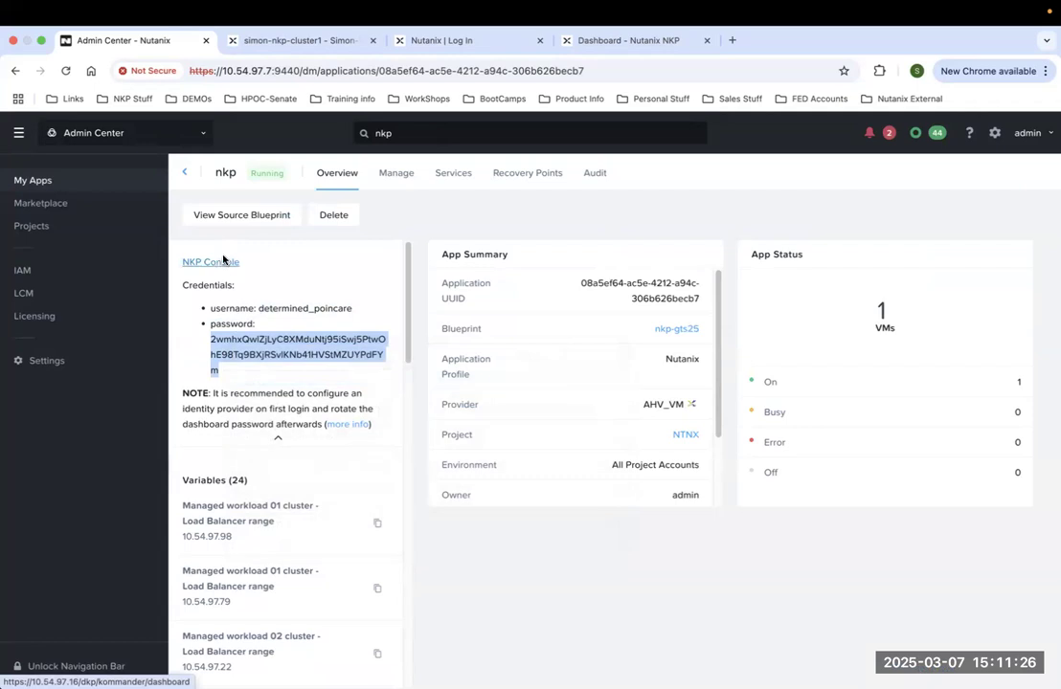
# Return to the Kommander login page, paste the account password and log in to Grafana.
pyautogui.click(410, 40)
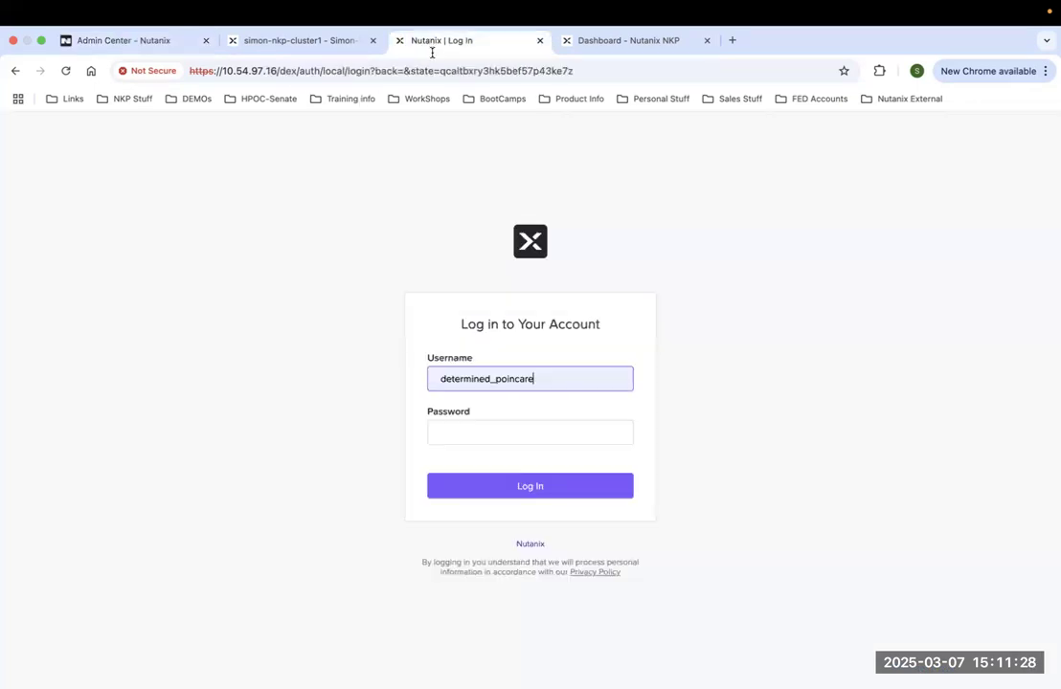
pyautogui.click(496, 433)
pyautogui.press('super+v')
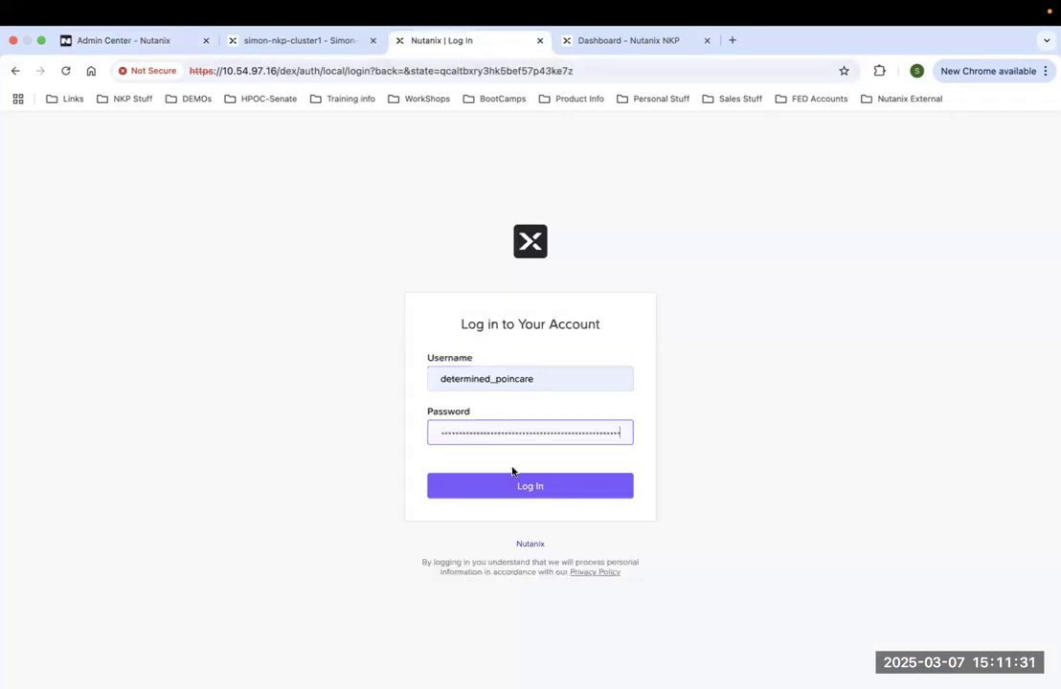
pyautogui.click(516, 485)
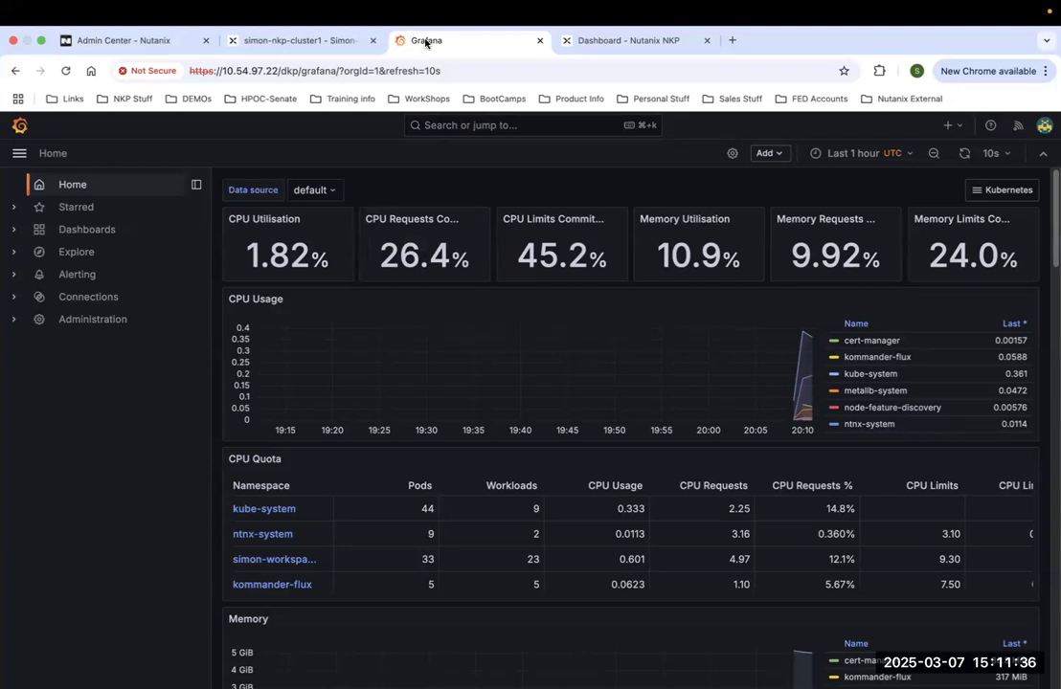
# Revisit simon-nkp-cluster1's details in NKP, checking the workspace list, the cluster name and its application dashboards.
pyautogui.click(337, 41)
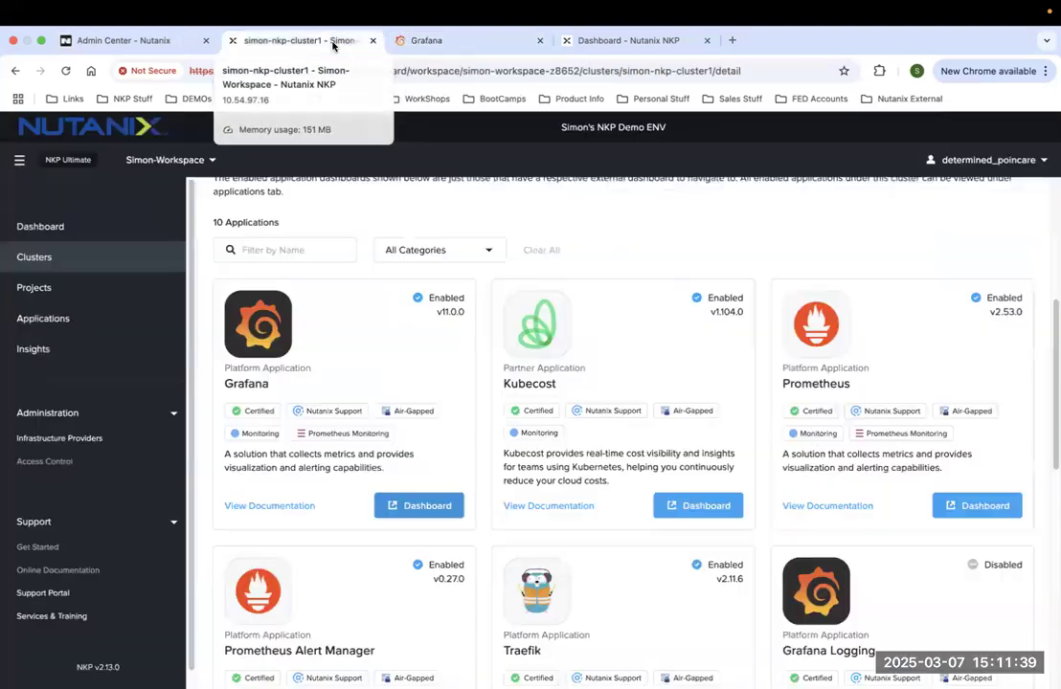
pyautogui.click(209, 161)
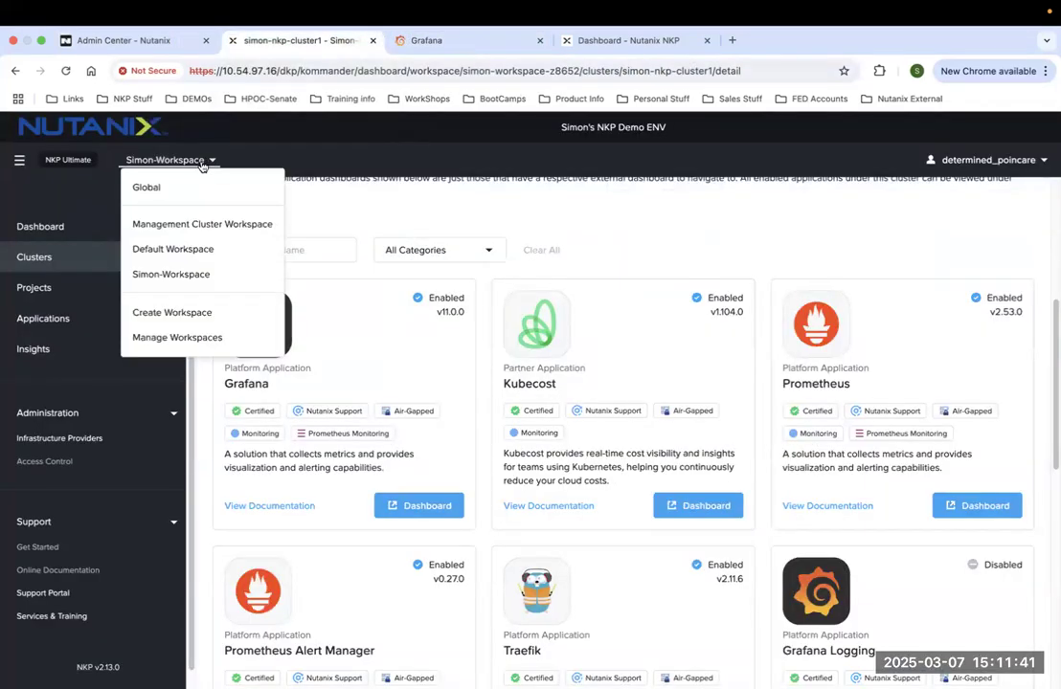
pyautogui.click(351, 162)
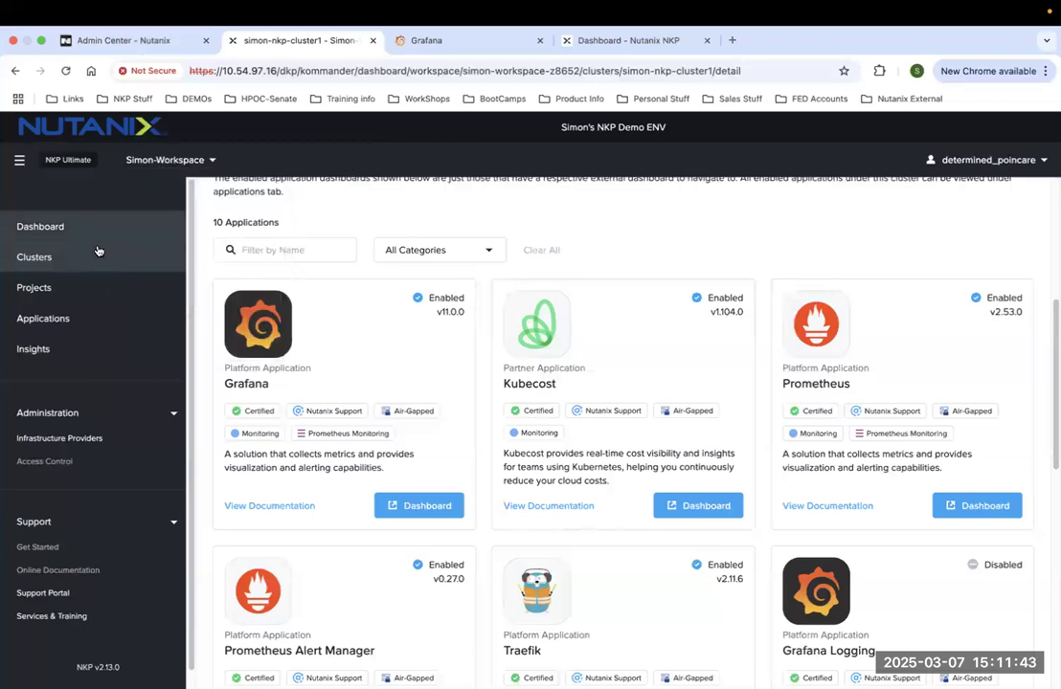
pyautogui.scroll(4, 283, 287)
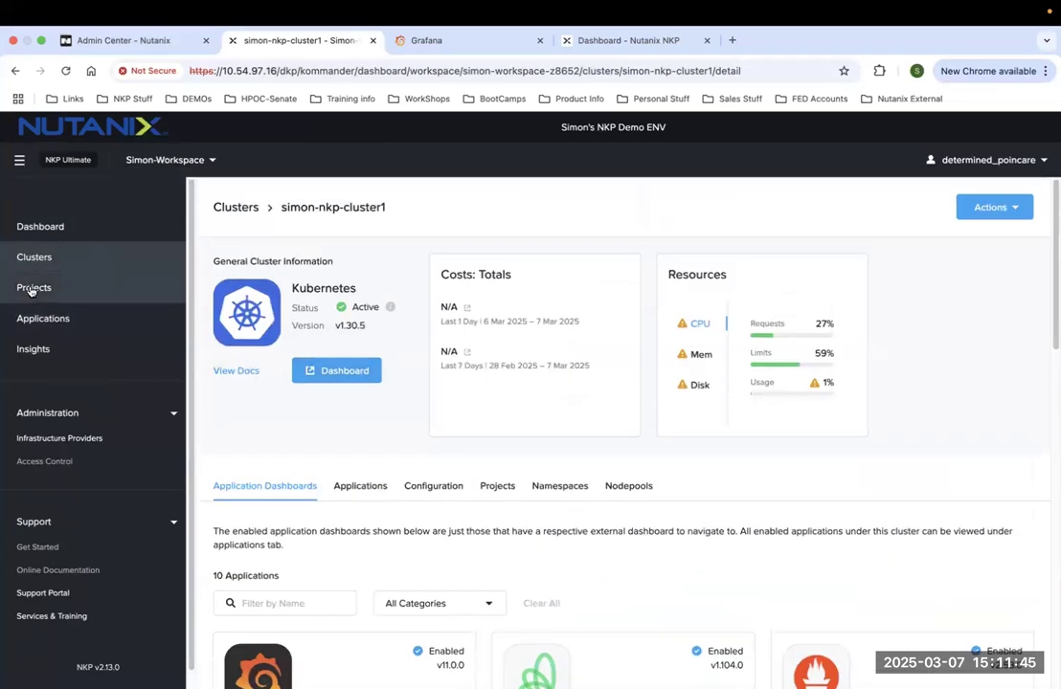
pyautogui.moveTo(389, 208); pyautogui.dragTo(282, 204)
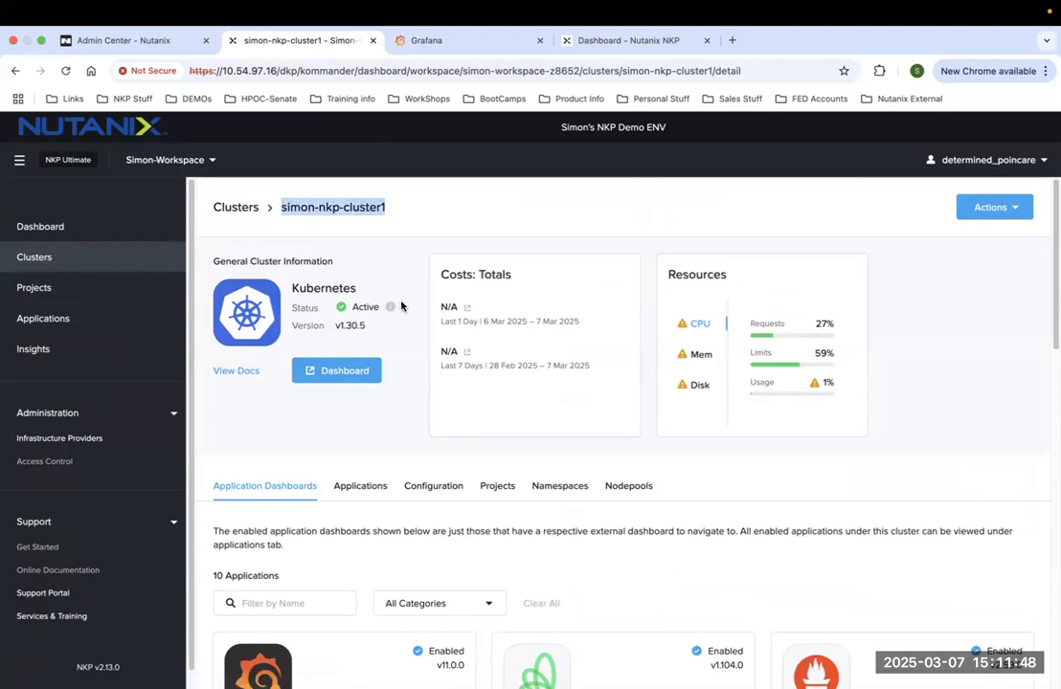
pyautogui.scroll(-5, 401, 306)
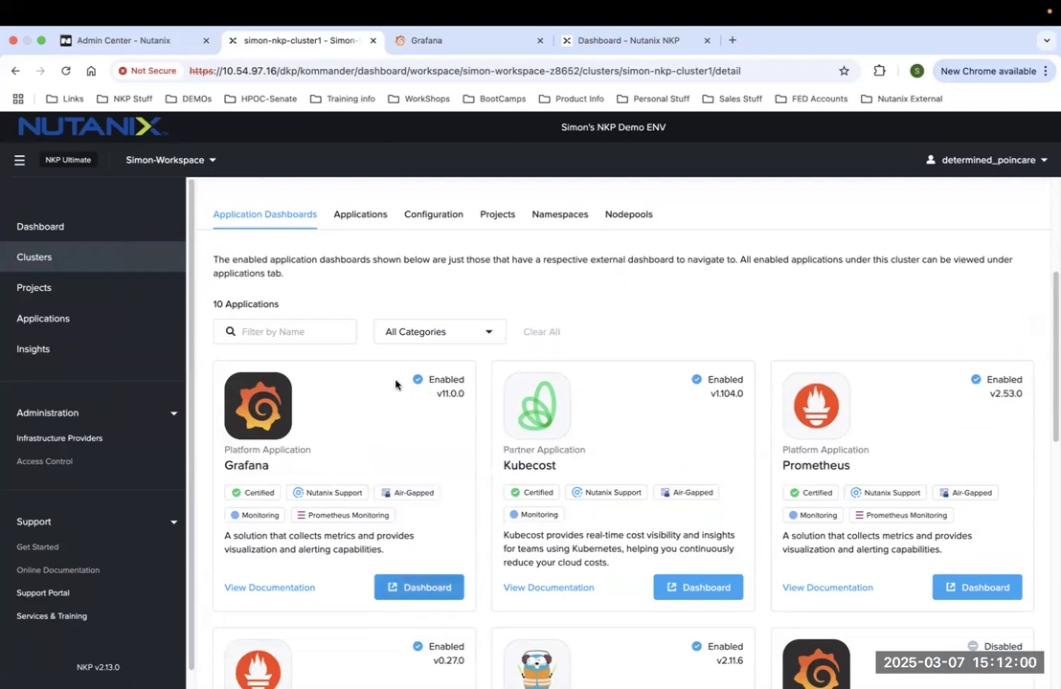
# Examine the CPU, memory and network usage panels on Grafana's home dashboard.
pyautogui.click(427, 41)
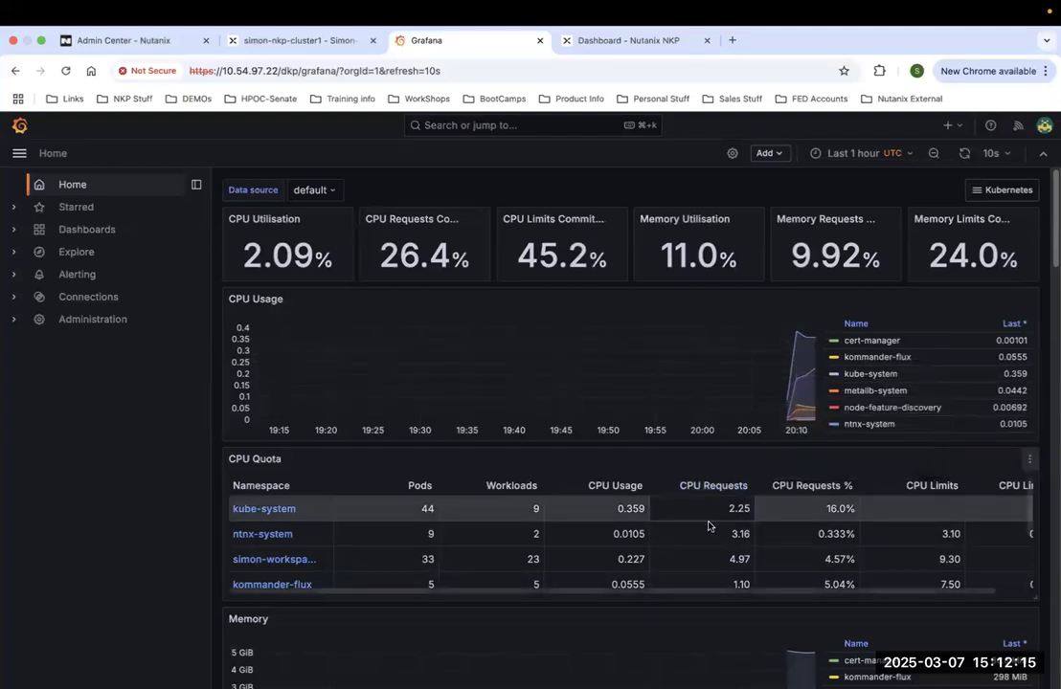
pyautogui.scroll(-3, 704, 541)
pyautogui.scroll(-15, 700, 632)
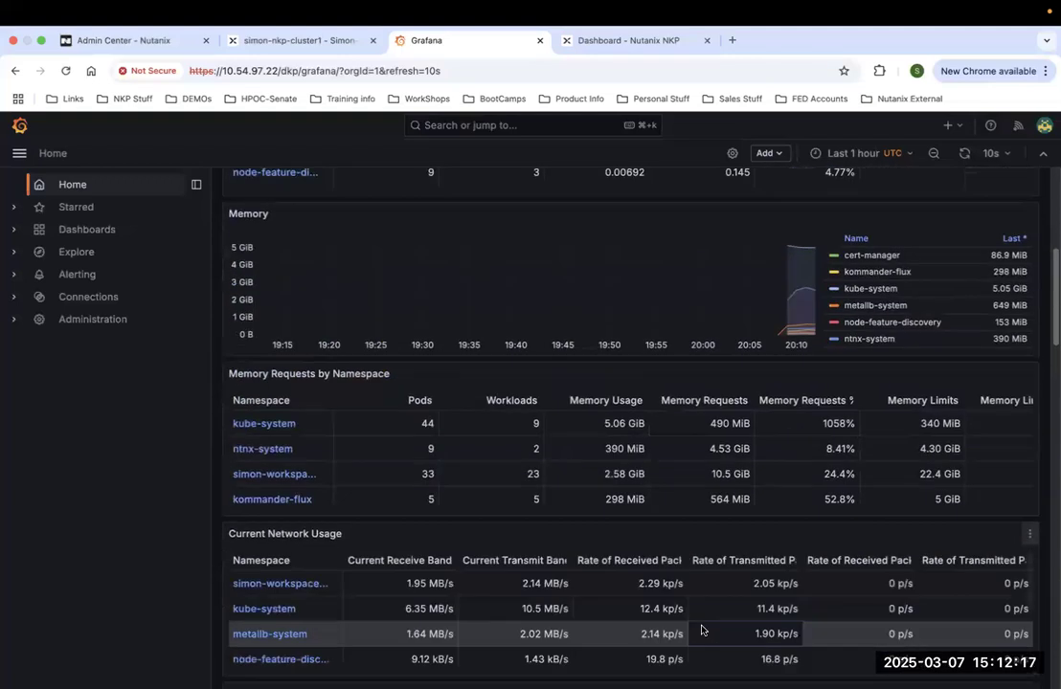
# Browse Grafana's dashboard list and view the Kubernetes / Networking / Cluster dashboard.
pyautogui.click(80, 231)
pyautogui.scroll(-3, 487, 436)
pyautogui.scroll(-5, 490, 436)
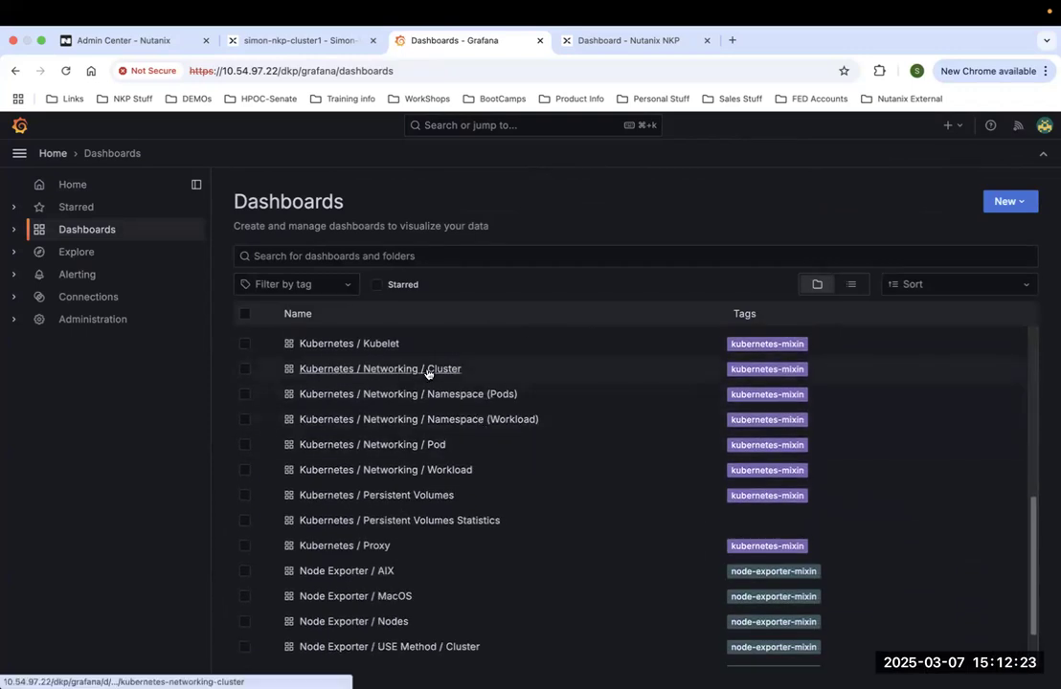
pyautogui.click(427, 373)
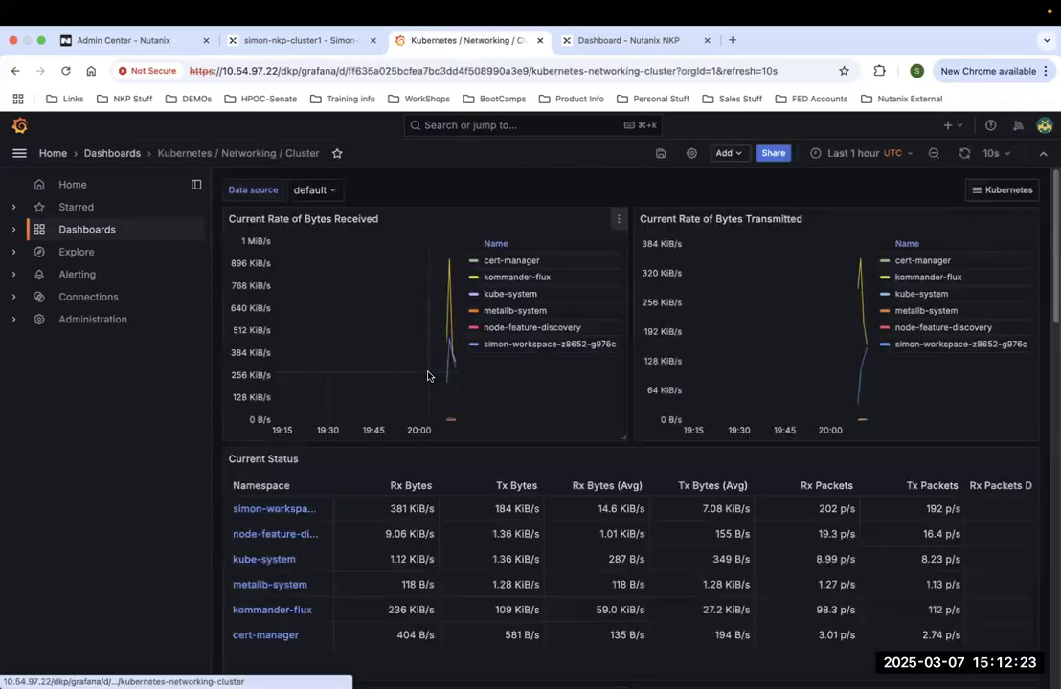
# Open the Kubernetes / Kubelet dashboard from Grafana's dashboard list and look through its panels.
pyautogui.click(86, 231)
pyautogui.scroll(-3, 459, 544)
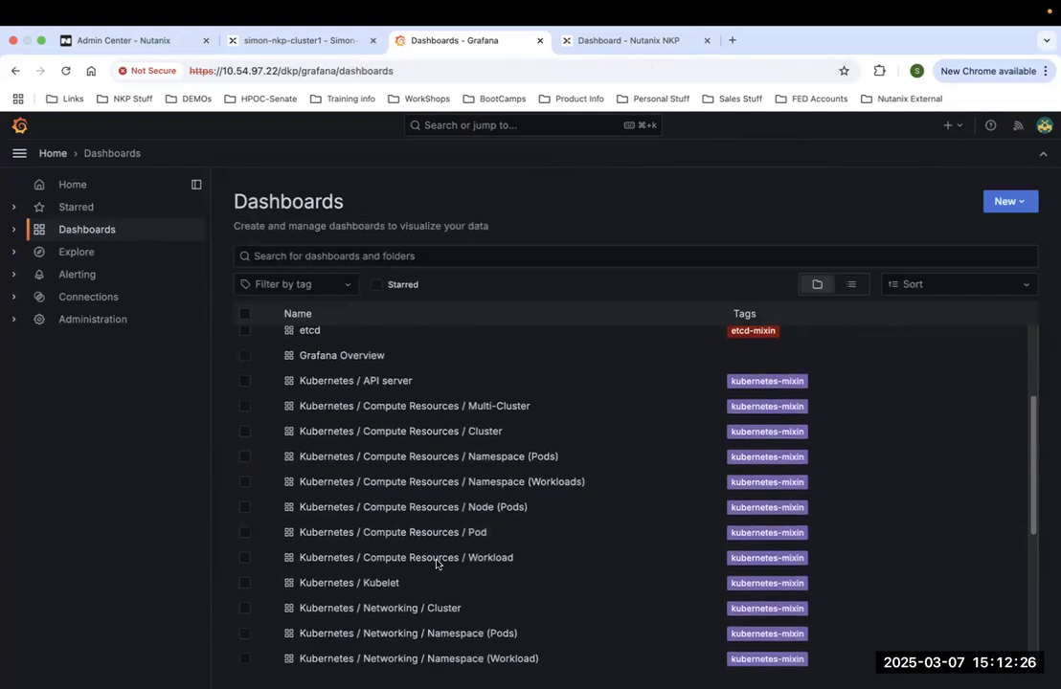
pyautogui.scroll(-1, 402, 564)
pyautogui.click(414, 563)
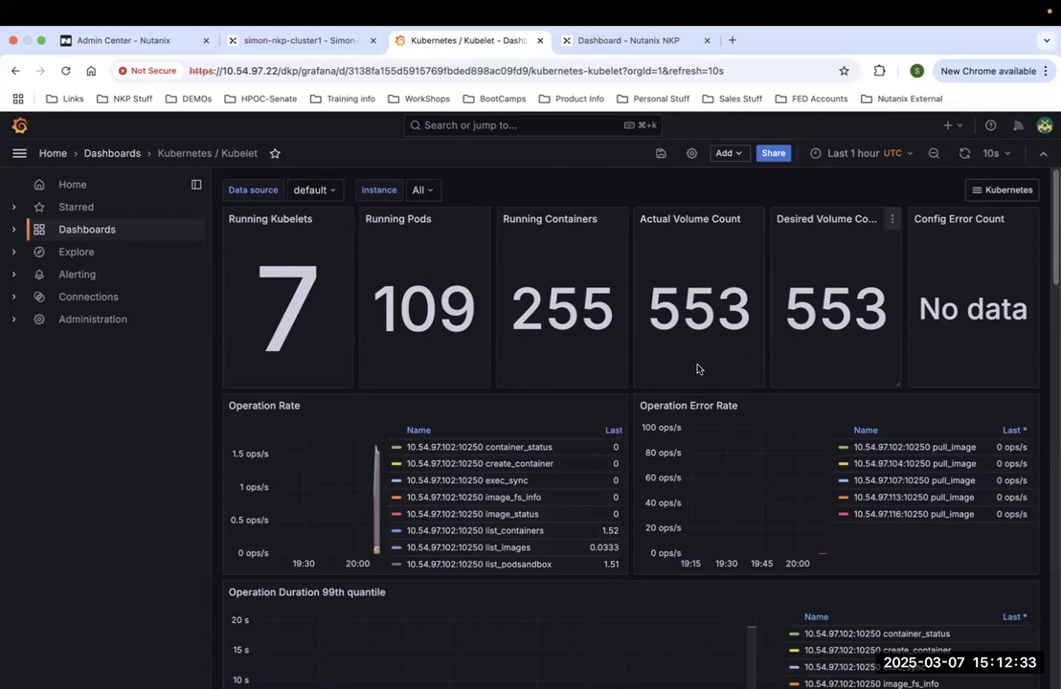
pyautogui.scroll(-10, 507, 419)
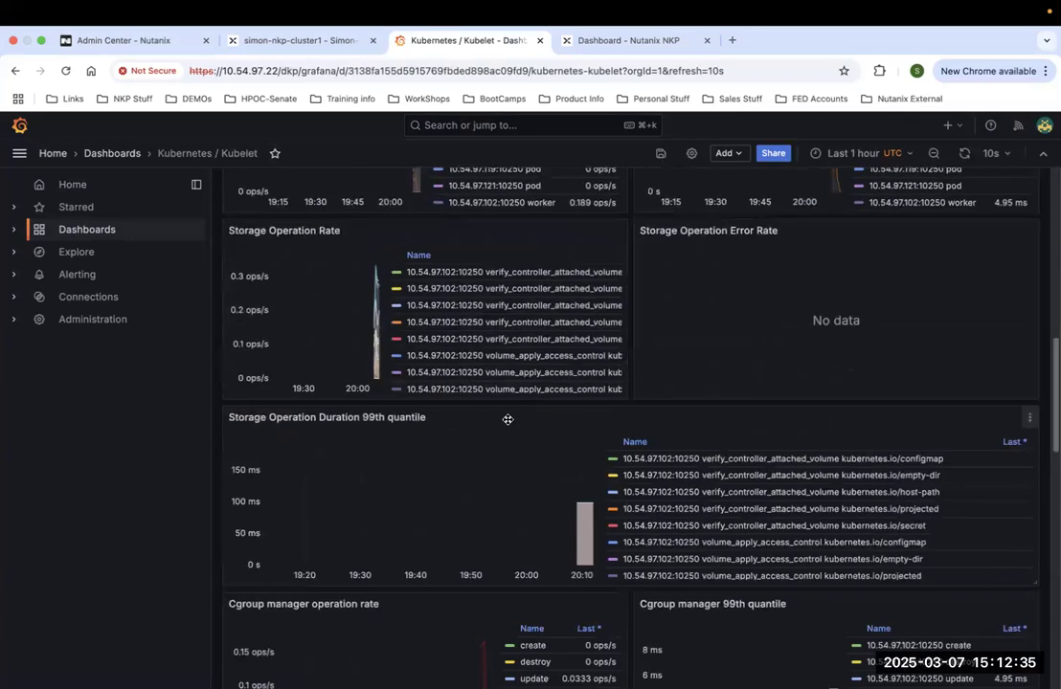
pyautogui.scroll(10, 498, 403)
# Close the Grafana page and return to simon-nkp-cluster1's application dashboards in NKP.
pyautogui.rightClick(435, 41)
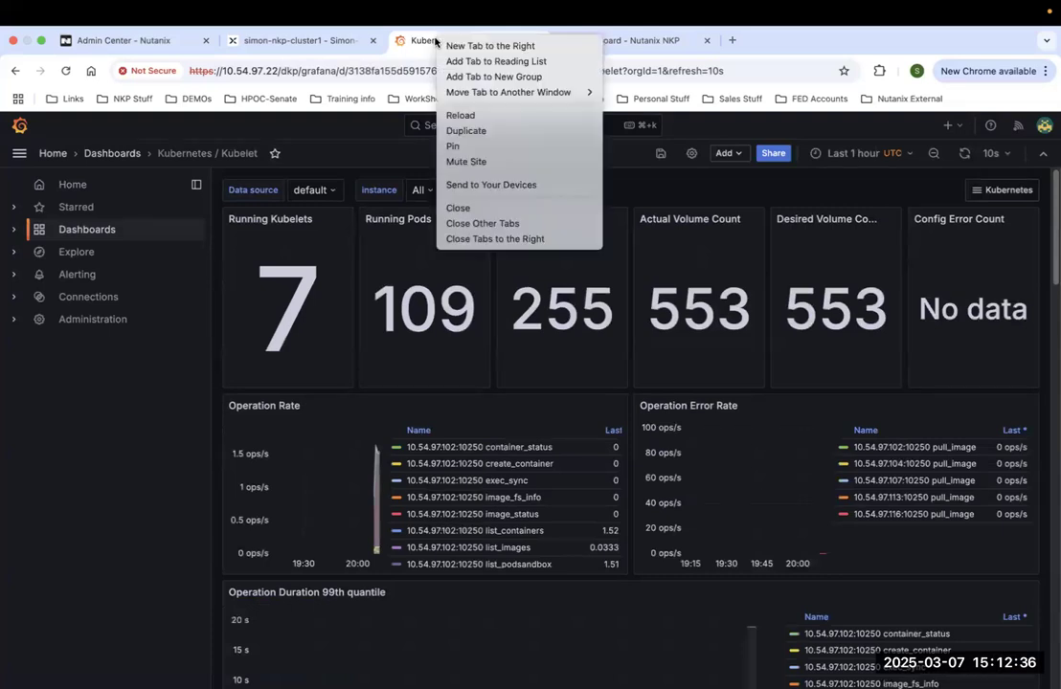
pyautogui.click(478, 210)
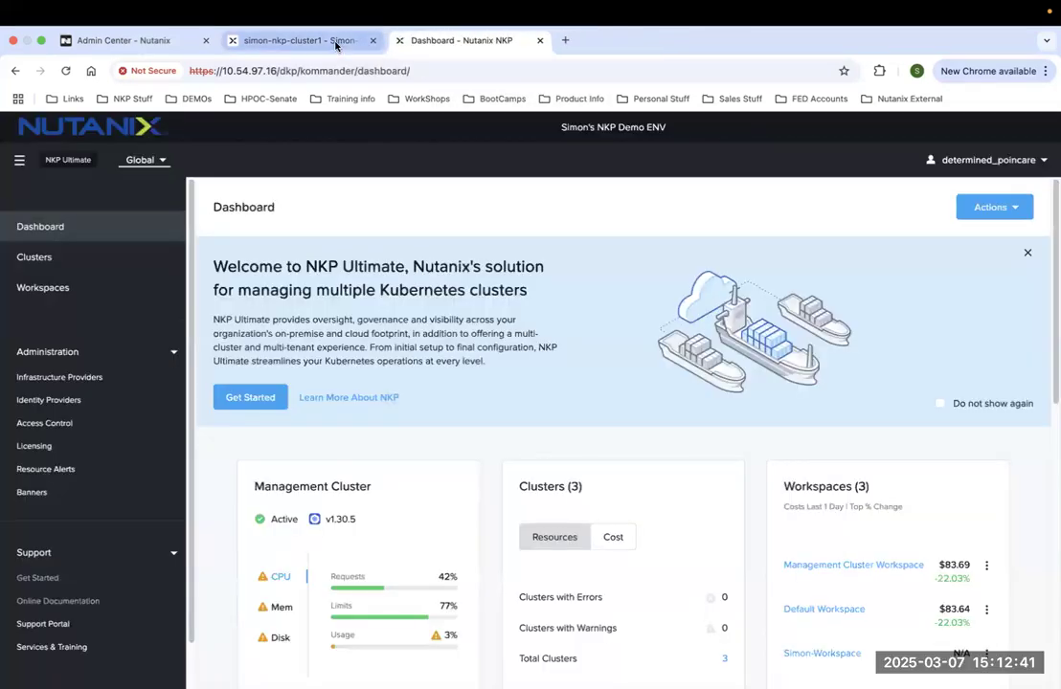
pyautogui.click(335, 45)
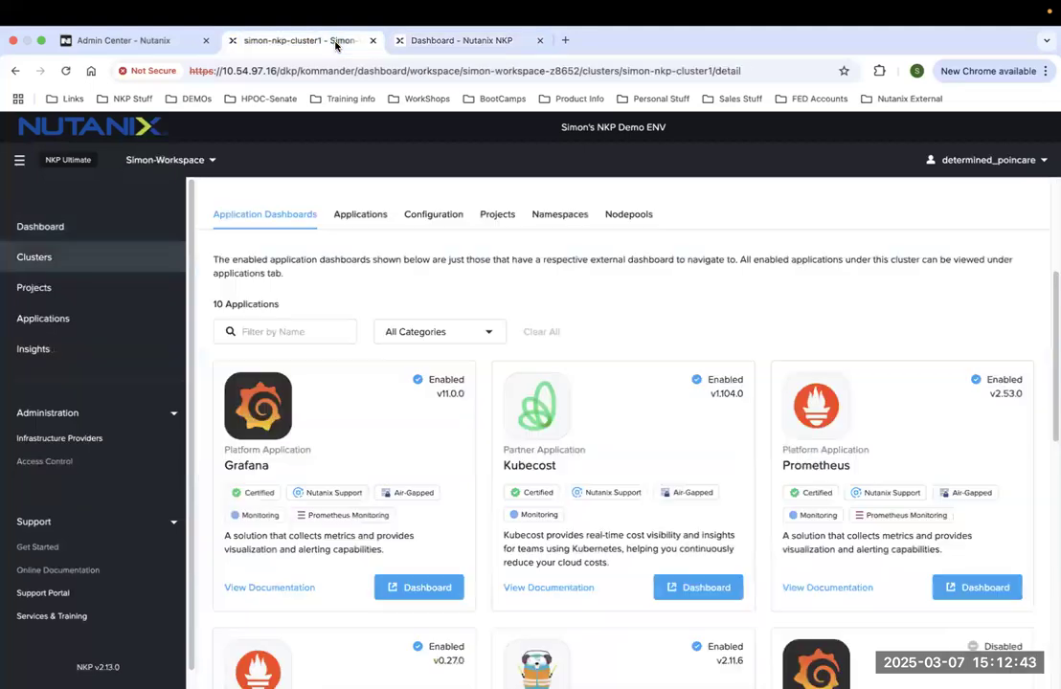
pyautogui.scroll(5, 380, 346)
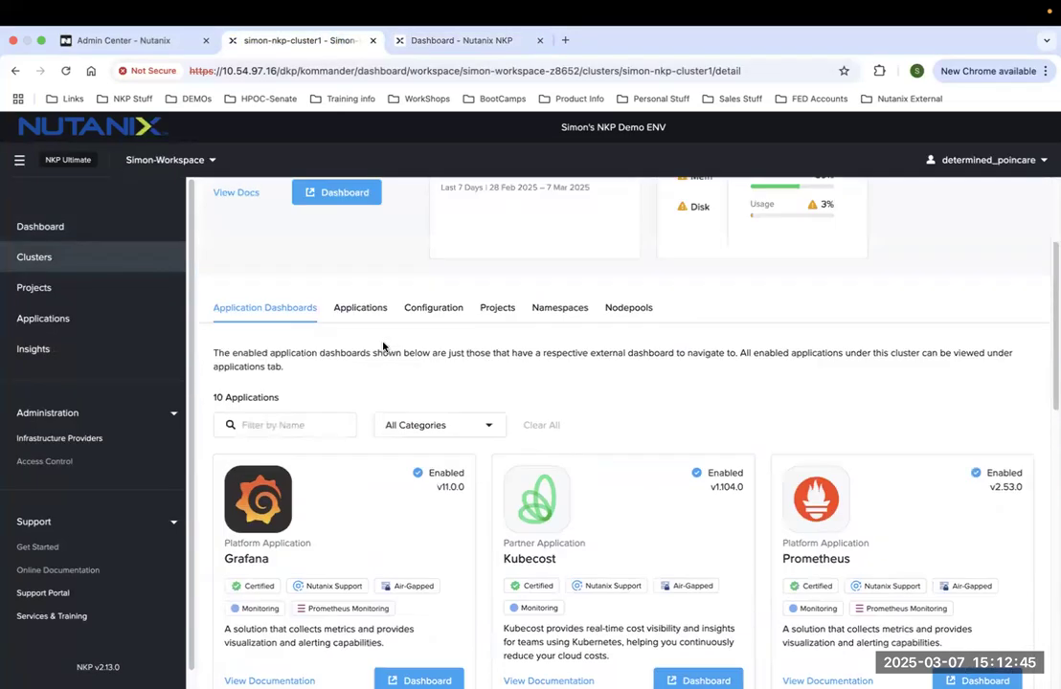
# Close the leftover NKP dashboard page, and open Kubecost's dashboard from simon-nkp-cluster1 to examine the Kubernetes and total costs.
pyautogui.rightClick(428, 44)
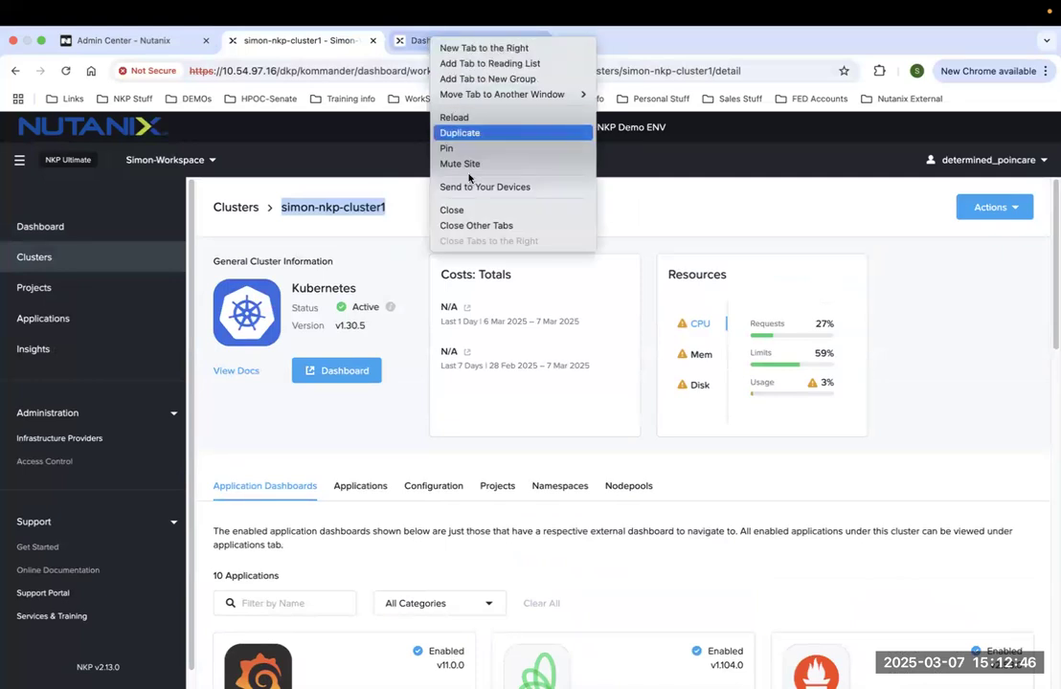
pyautogui.click(422, 209)
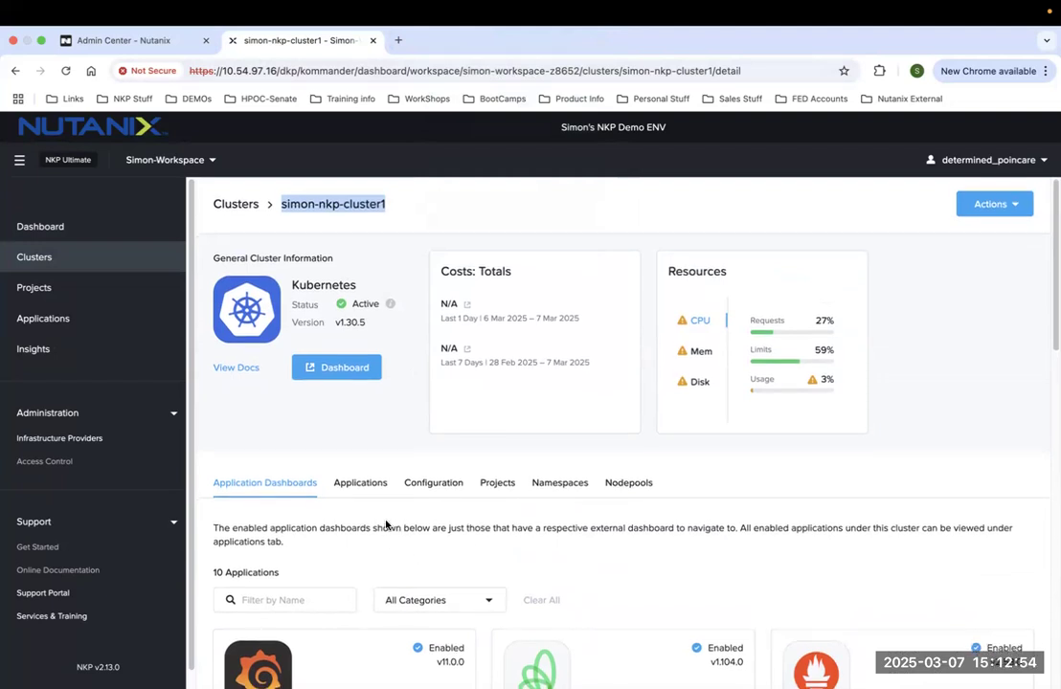
pyautogui.scroll(-5, 386, 524)
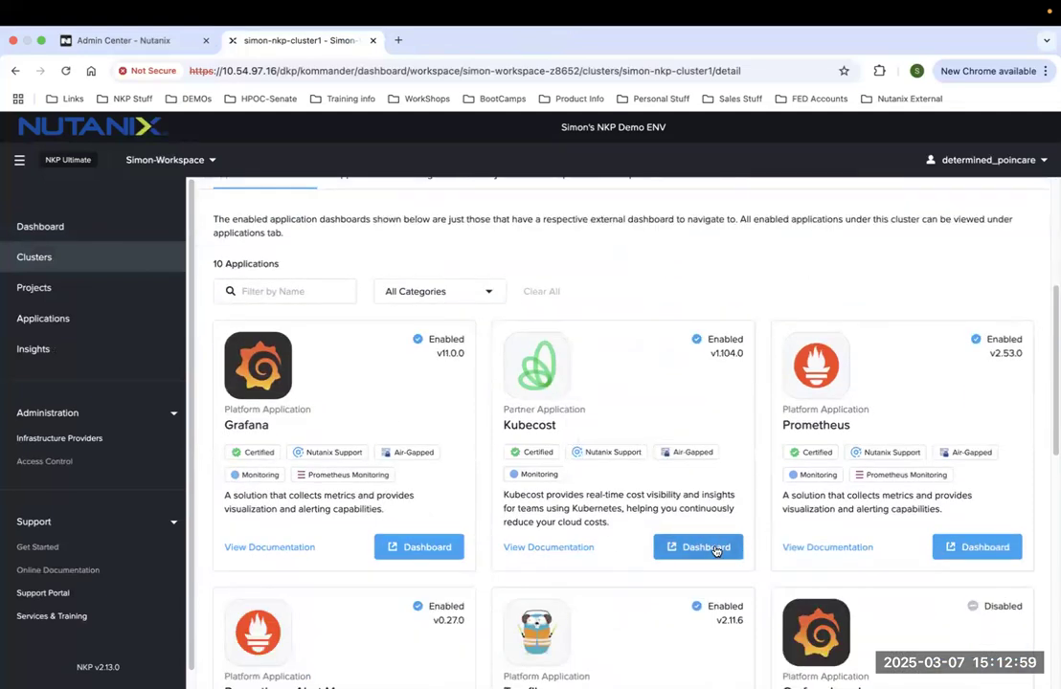
pyautogui.click(718, 548)
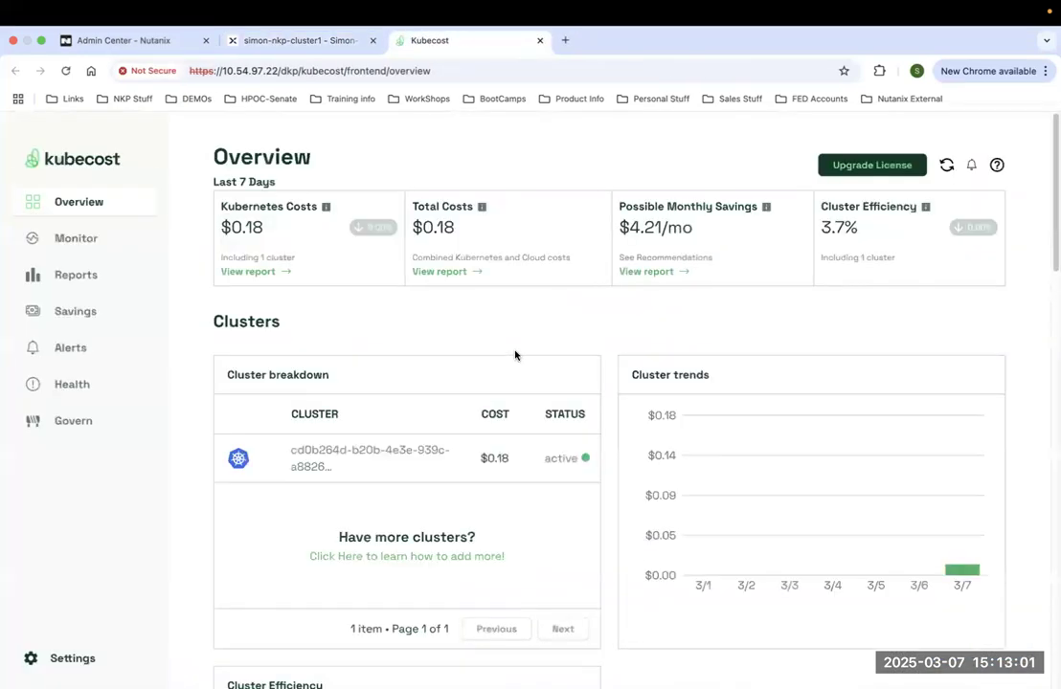
pyautogui.moveTo(455, 228); pyautogui.dragTo(417, 226)
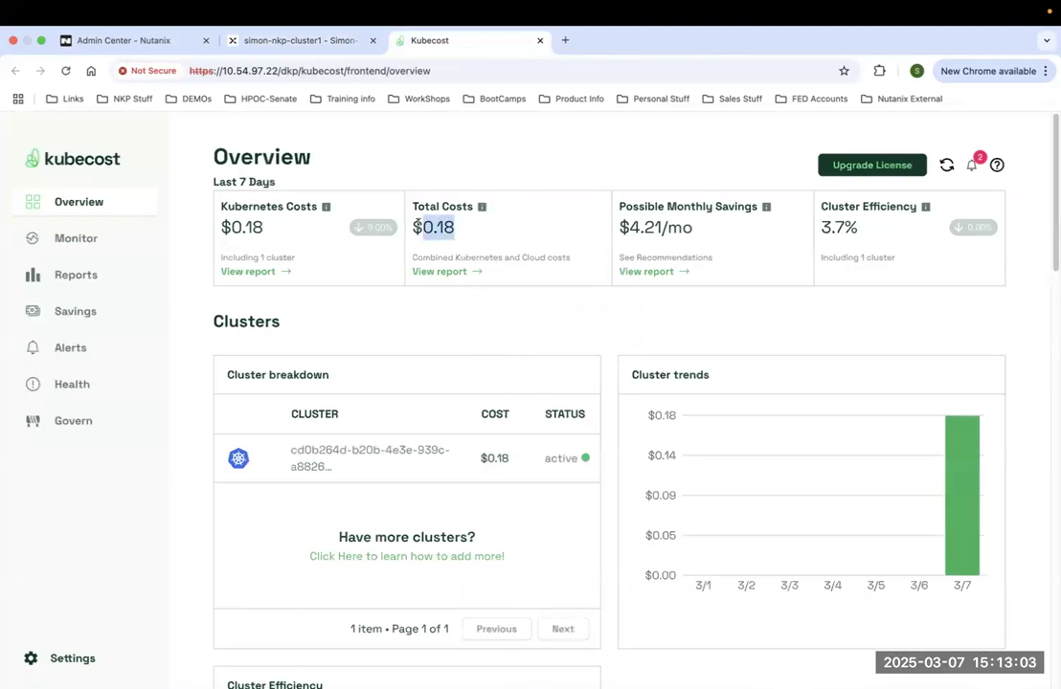
pyautogui.moveTo(275, 228); pyautogui.dragTo(221, 230)
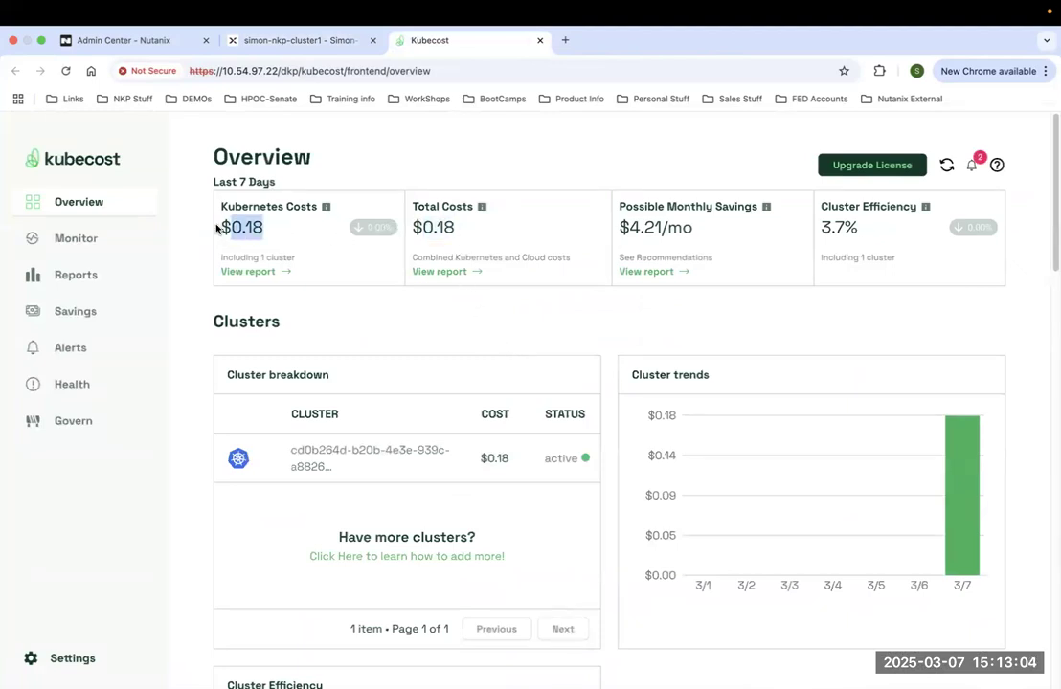
# Close the Kubecost page, return to simon-nkp-cluster1's overview, and check the list of available workspaces without switching.
pyautogui.rightClick(435, 45)
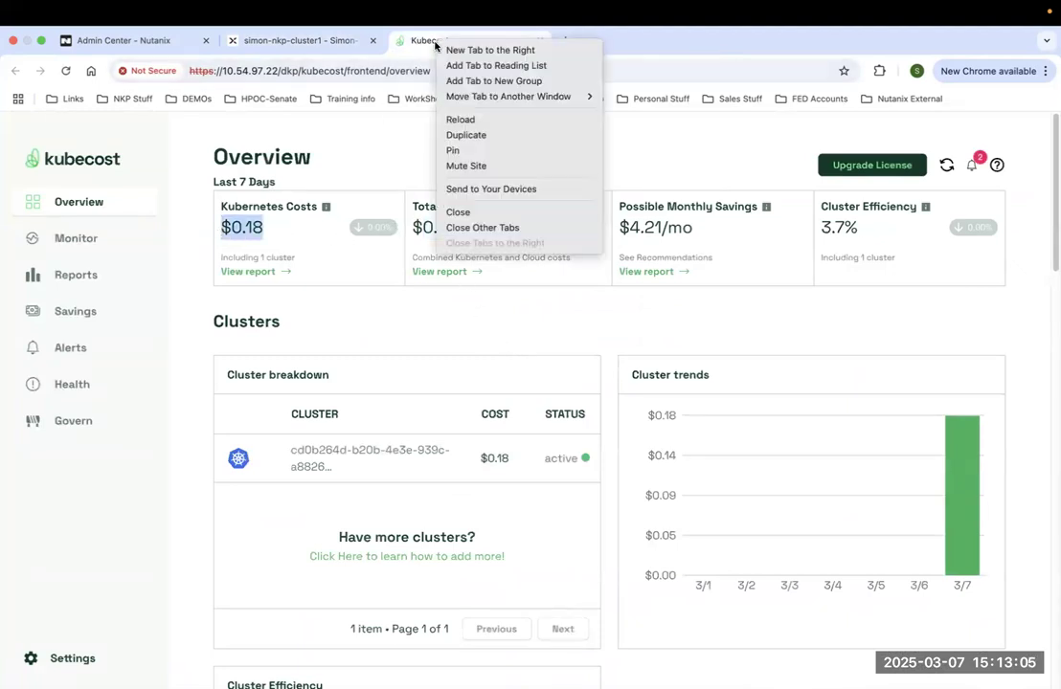
pyautogui.click(483, 211)
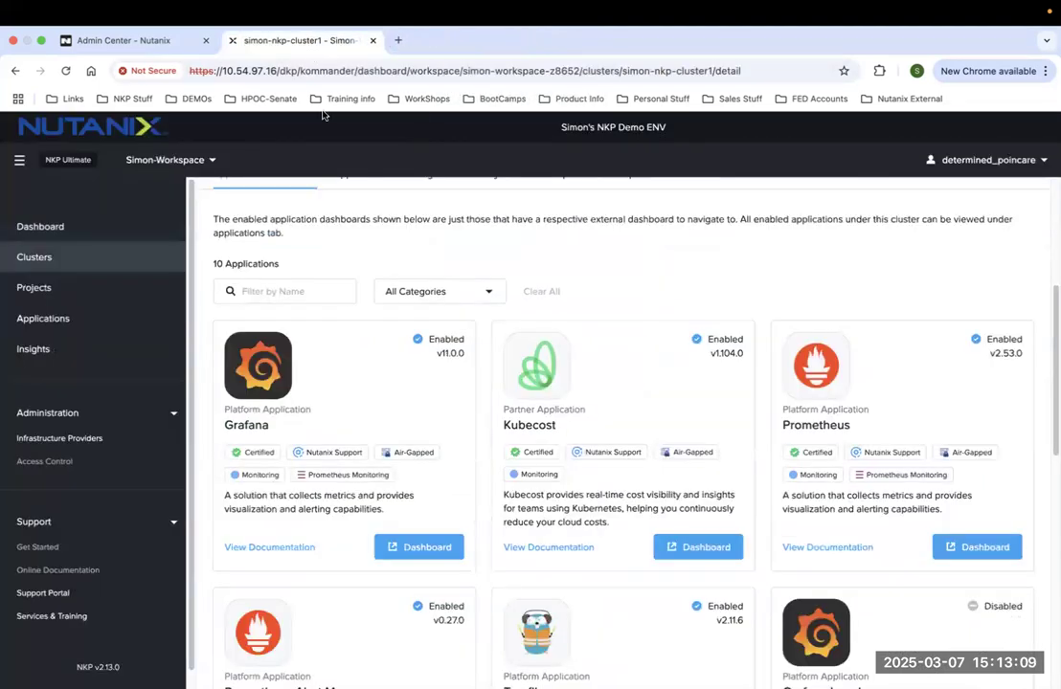
pyautogui.scroll(3, 337, 345)
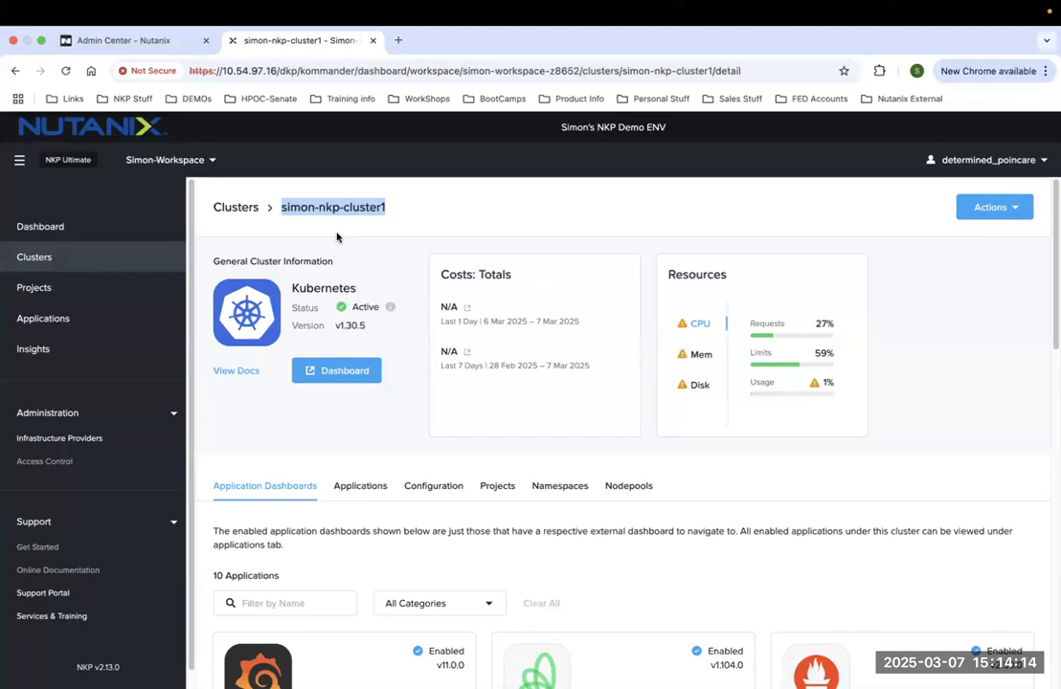
pyautogui.click(194, 161)
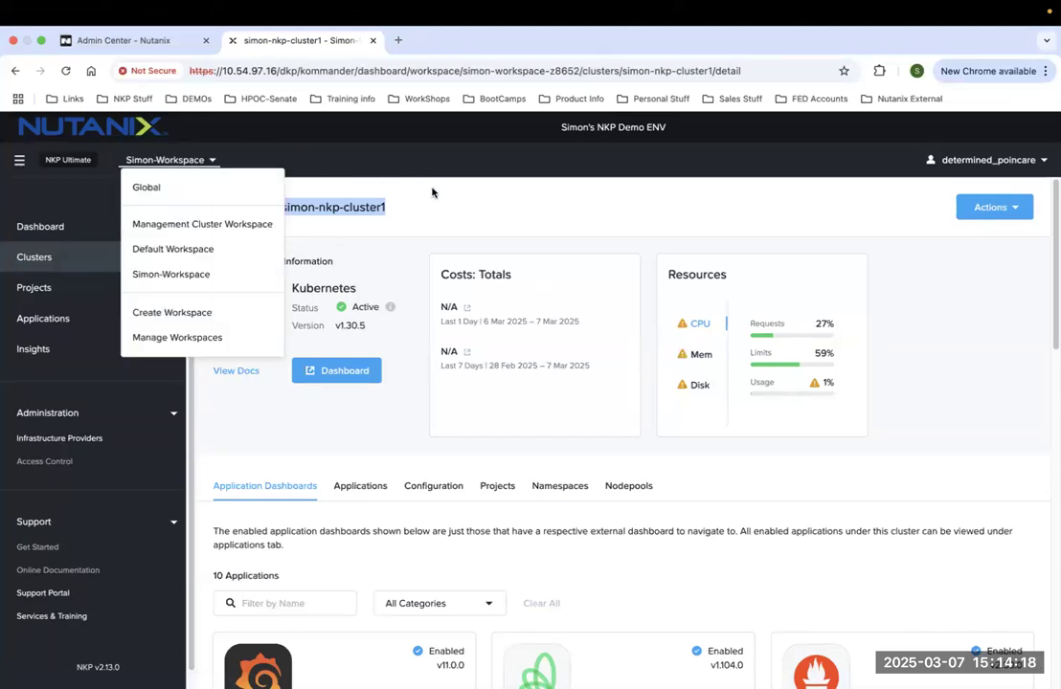
pyautogui.click(377, 203)
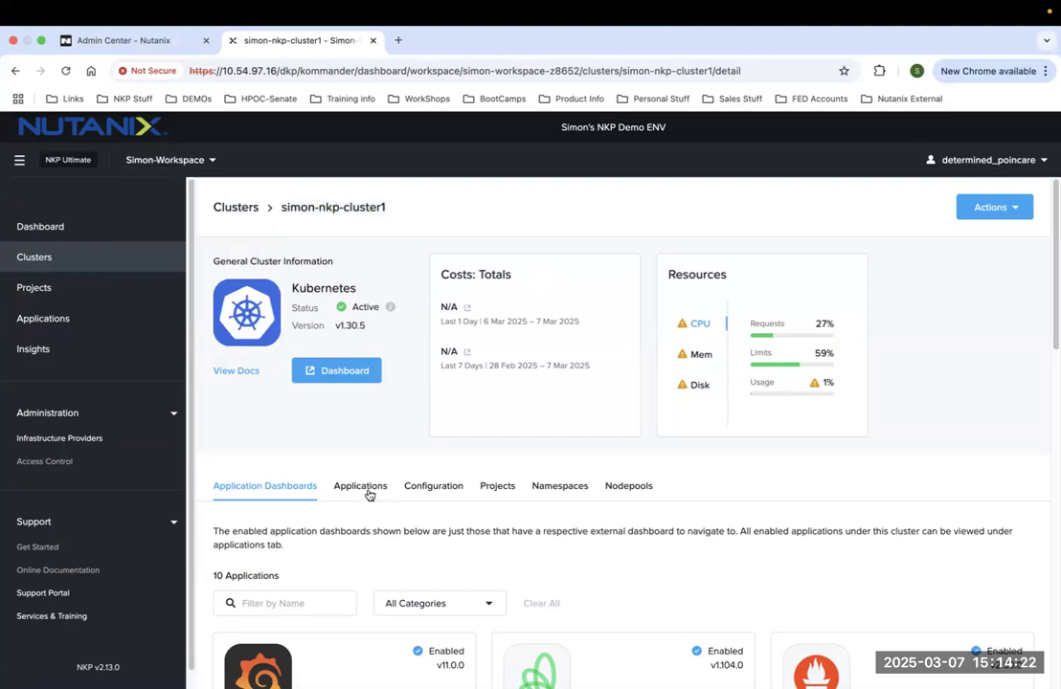
# Look through simon-nkp-cluster1's enabled applications, its general and networking configuration, and its projects.
pyautogui.scroll(-1, 360, 444)
pyautogui.scroll(-3, 359, 444)
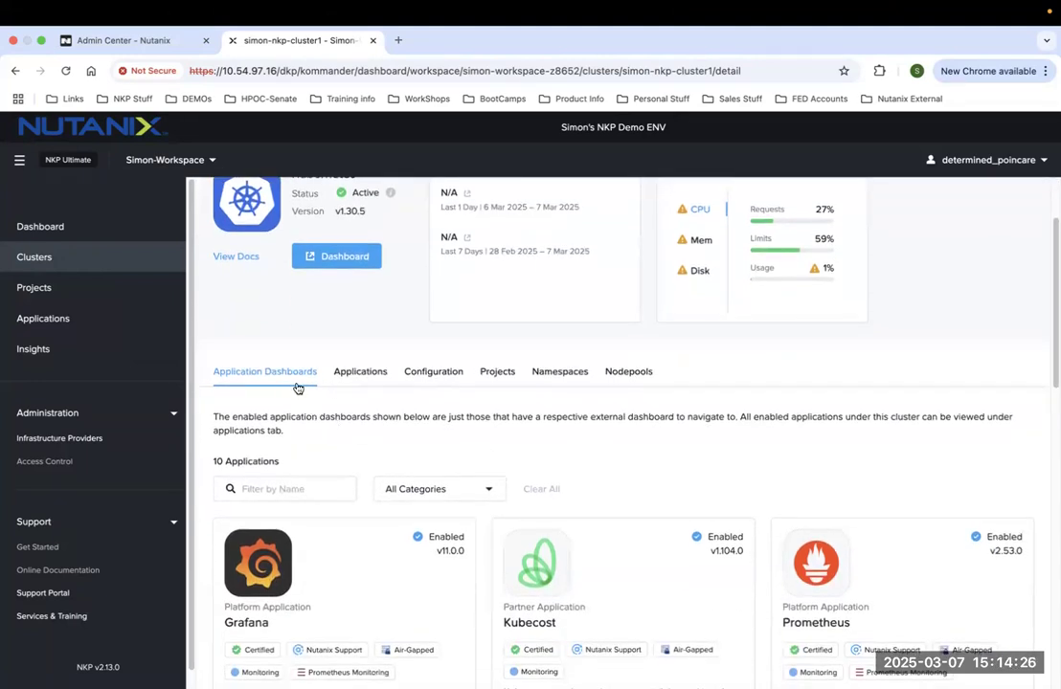
pyautogui.click(360, 373)
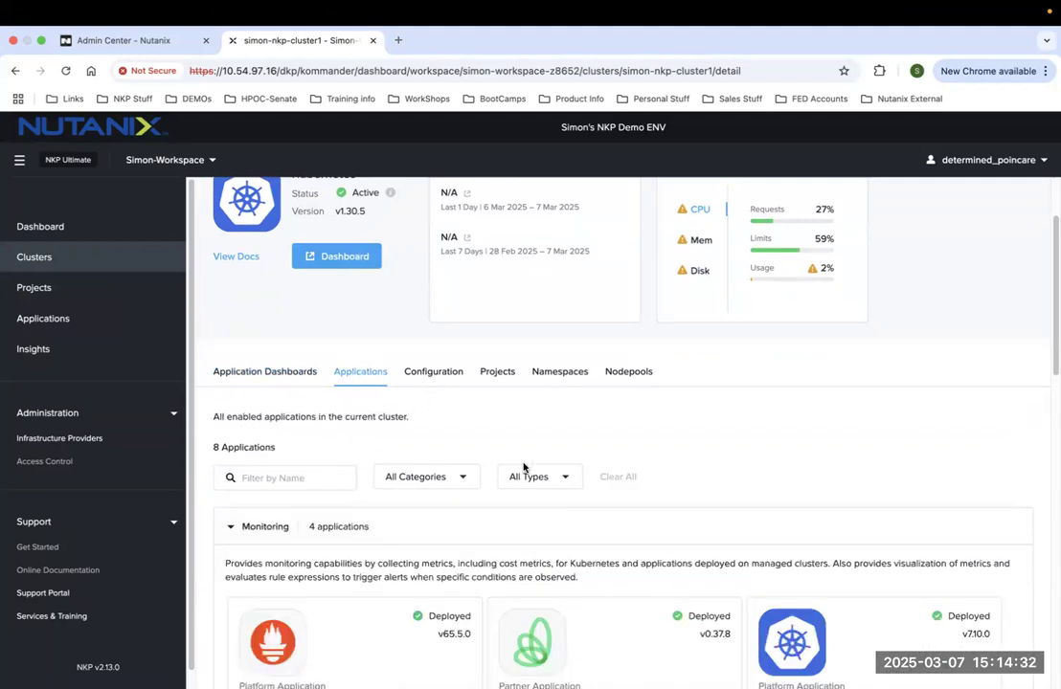
pyautogui.click(441, 374)
pyautogui.scroll(-3, 536, 517)
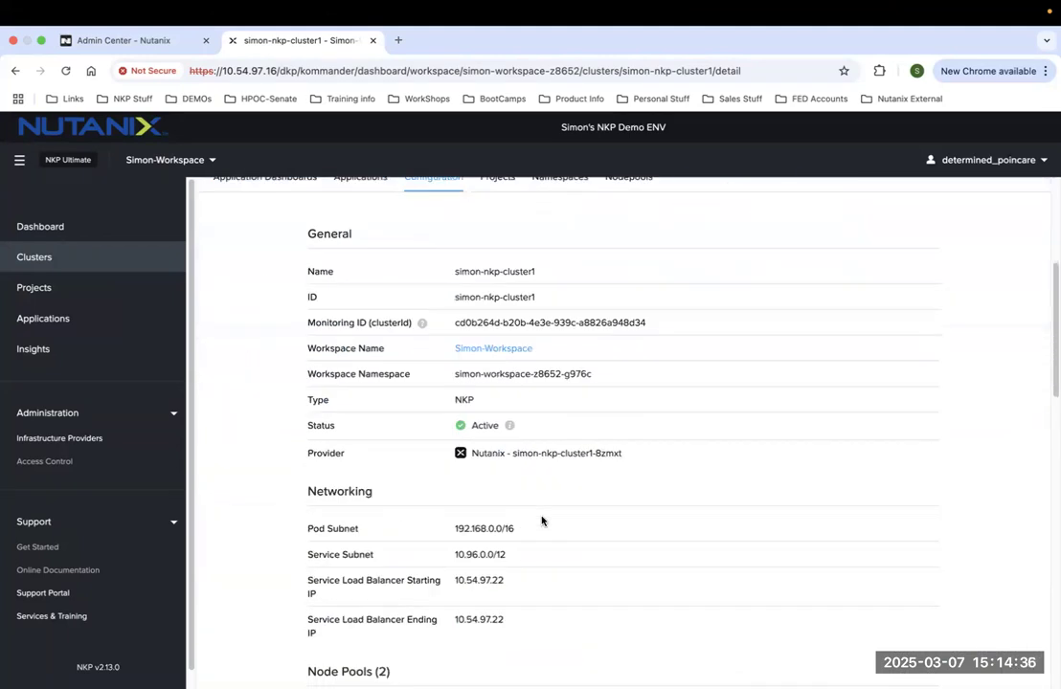
pyautogui.scroll(-5, 542, 521)
pyautogui.scroll(8, 542, 521)
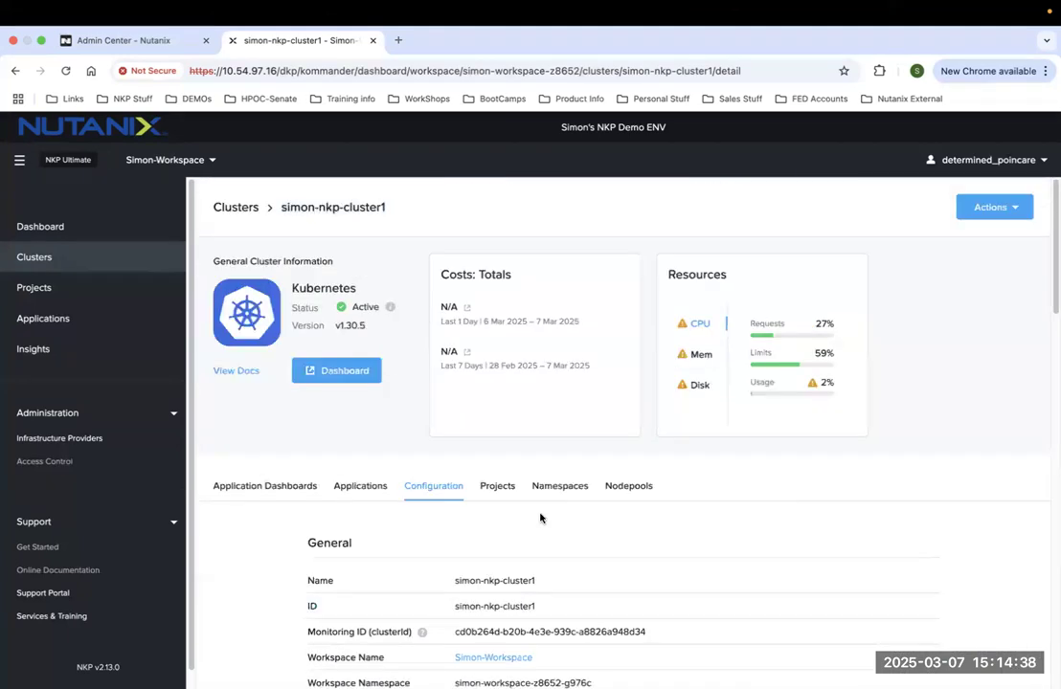
pyautogui.scroll(-3, 539, 517)
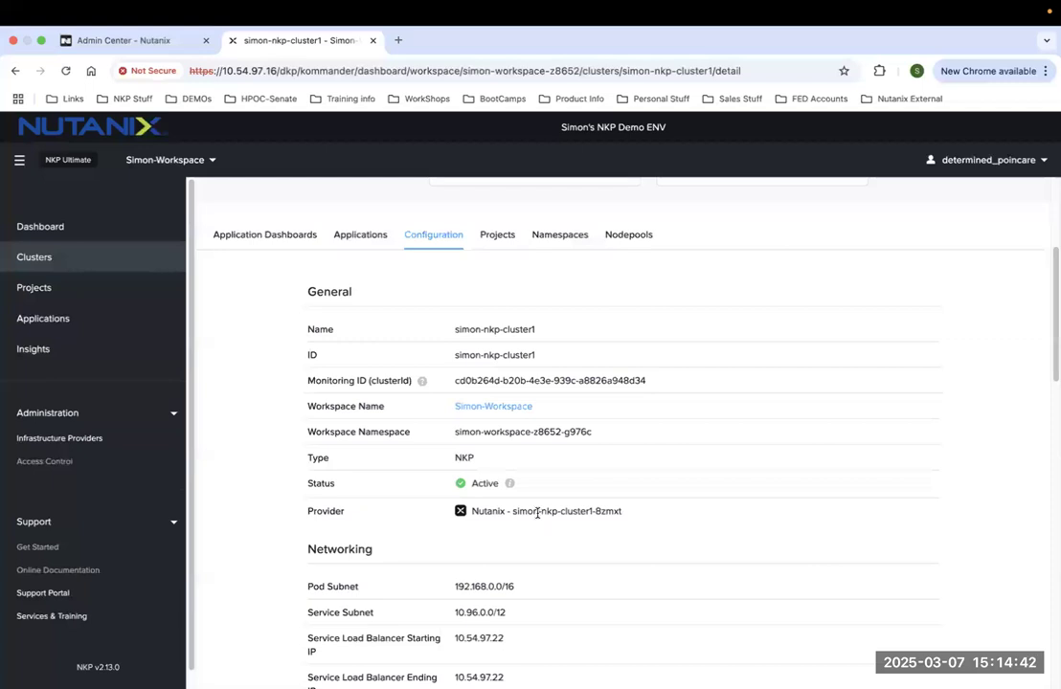
pyautogui.scroll(3, 537, 514)
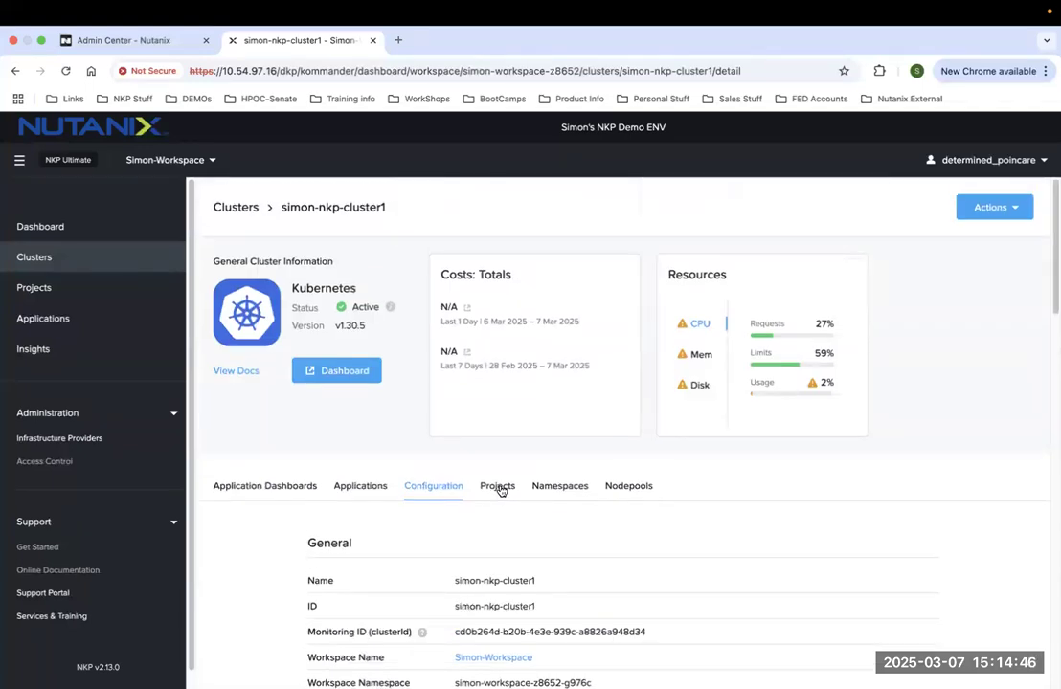
pyautogui.click(498, 487)
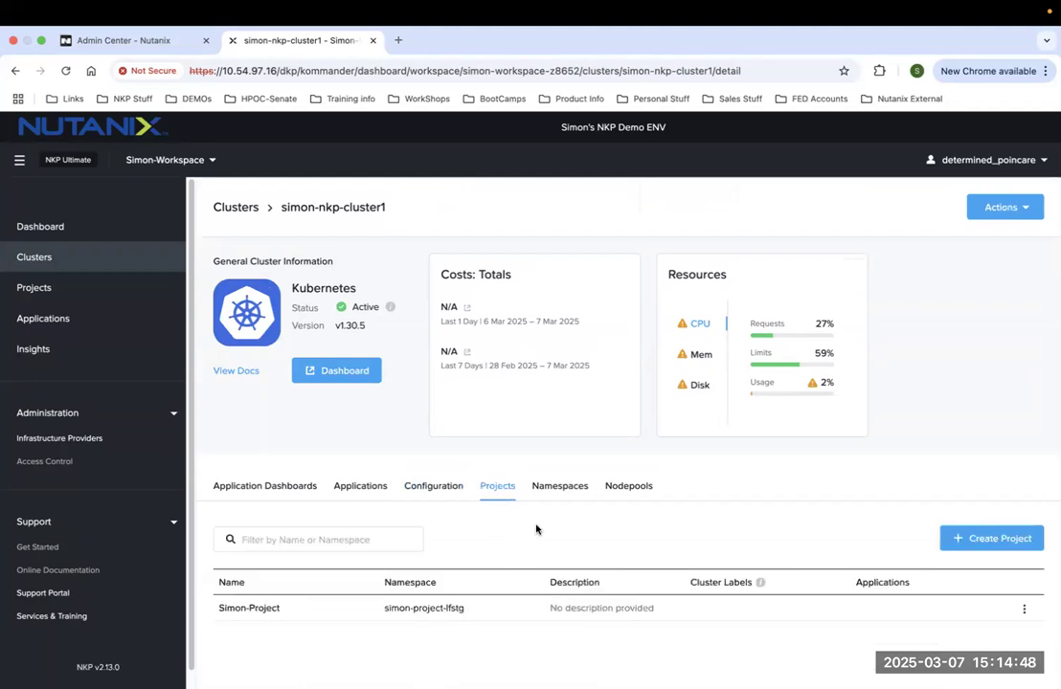
# Open the md-0 worker node pool for editing, try the Worker Node Autoscaling option, and discard the changes.
pyautogui.click(634, 489)
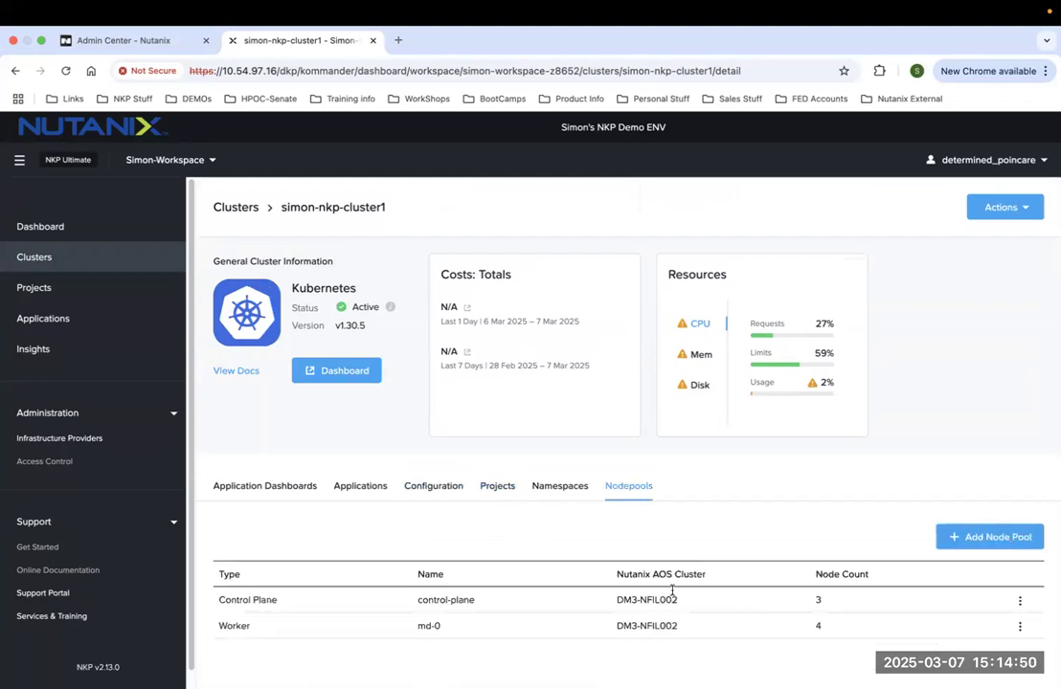
pyautogui.click(1020, 627)
pyautogui.click(1005, 652)
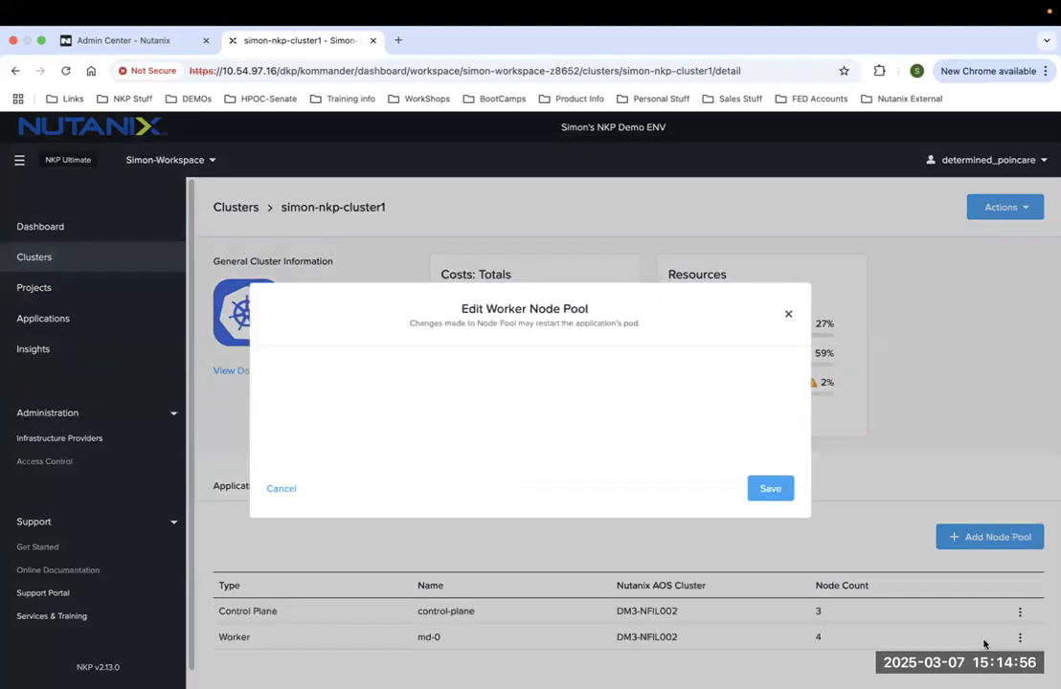
pyautogui.scroll(-3, 373, 469)
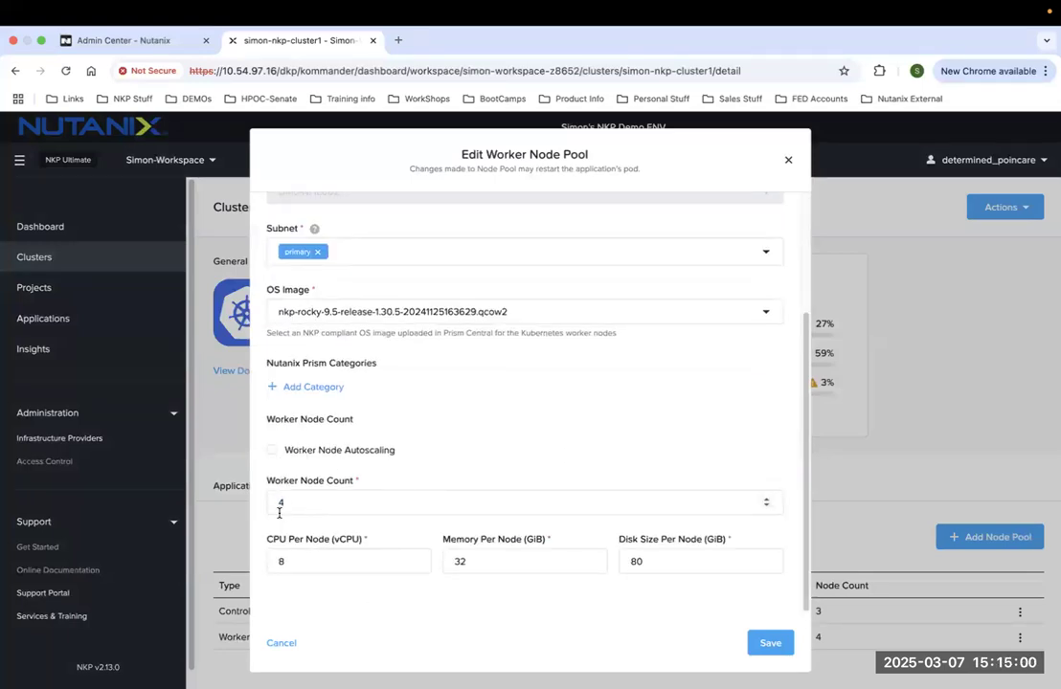
pyautogui.click(272, 451)
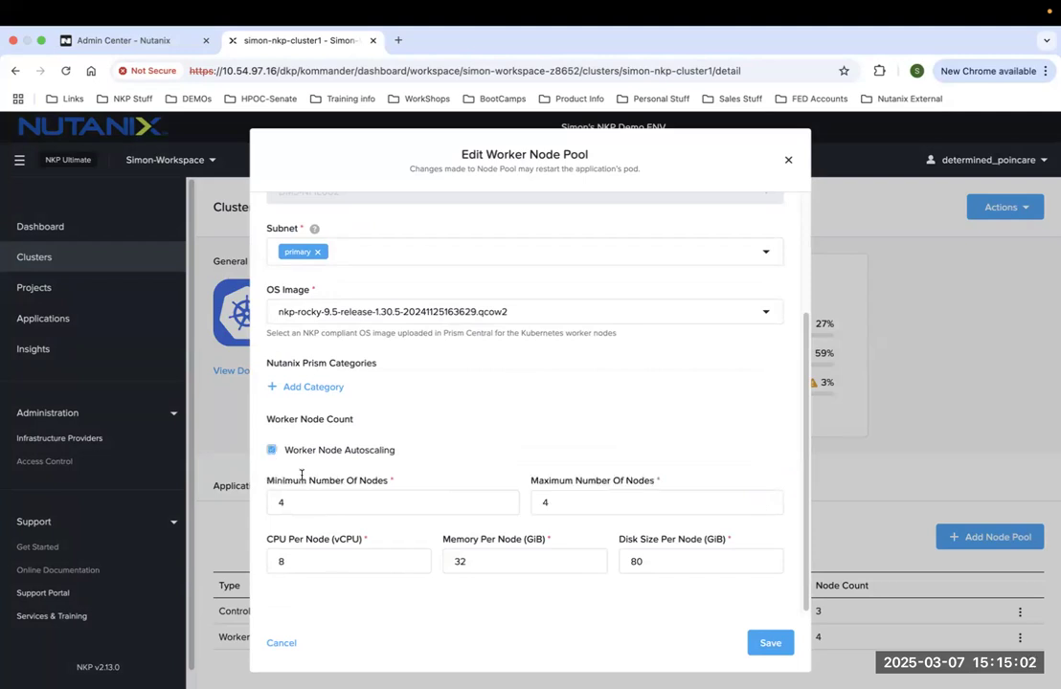
pyautogui.click(282, 642)
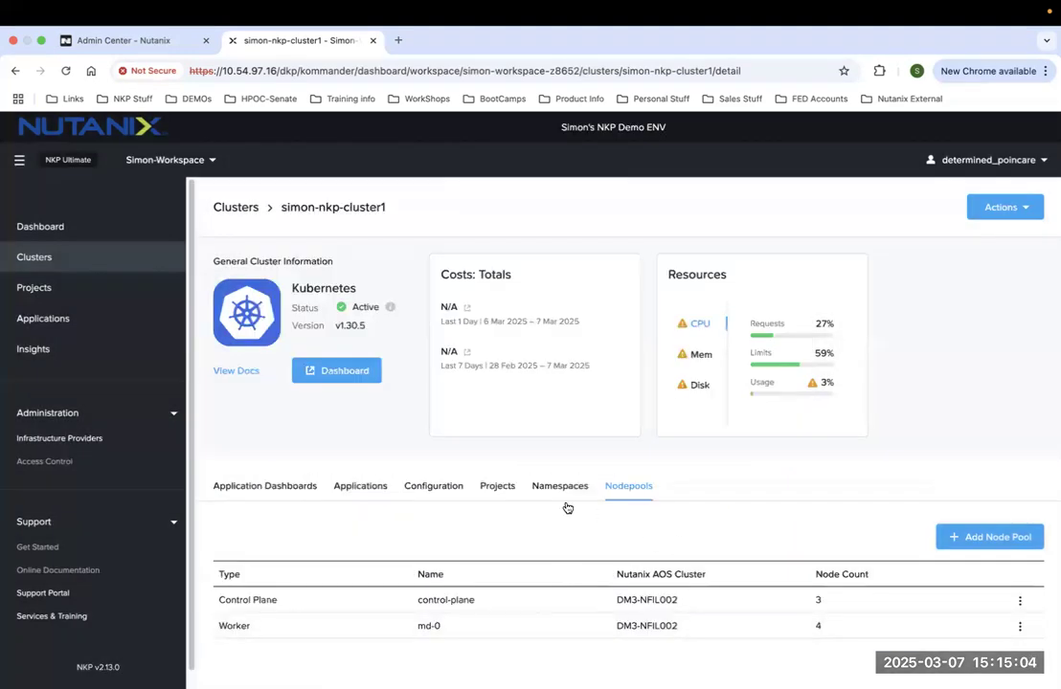
# Open Simon-Project from the cluster's projects, review its sections from Applications to Network Policies, and return to the workspace dashboard.
pyautogui.click(484, 488)
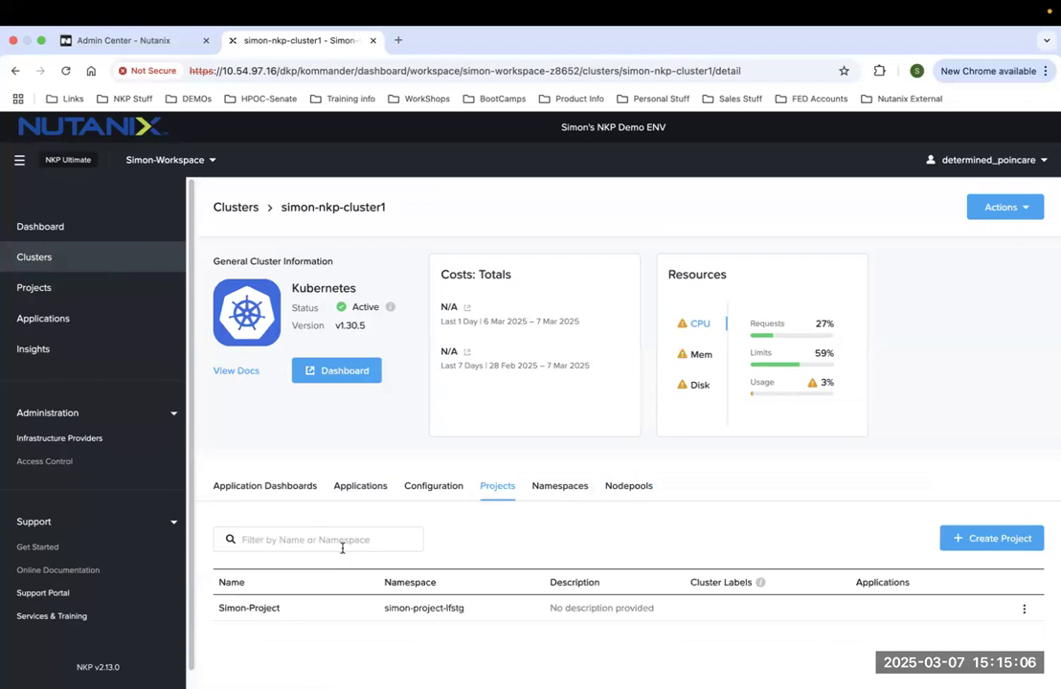
pyautogui.click(268, 610)
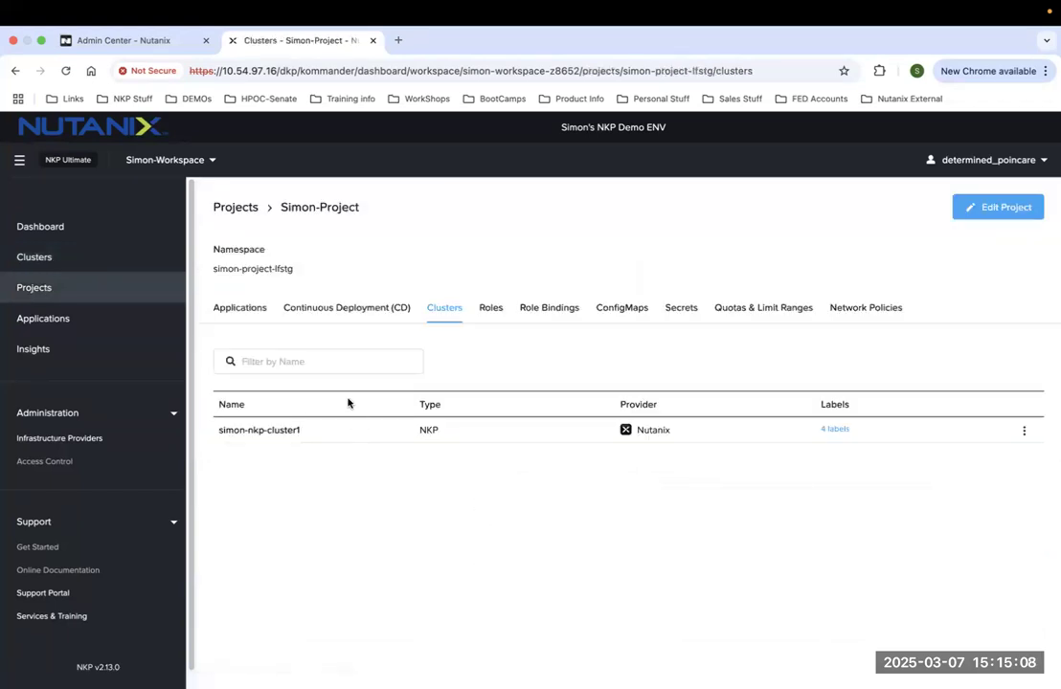
pyautogui.click(245, 308)
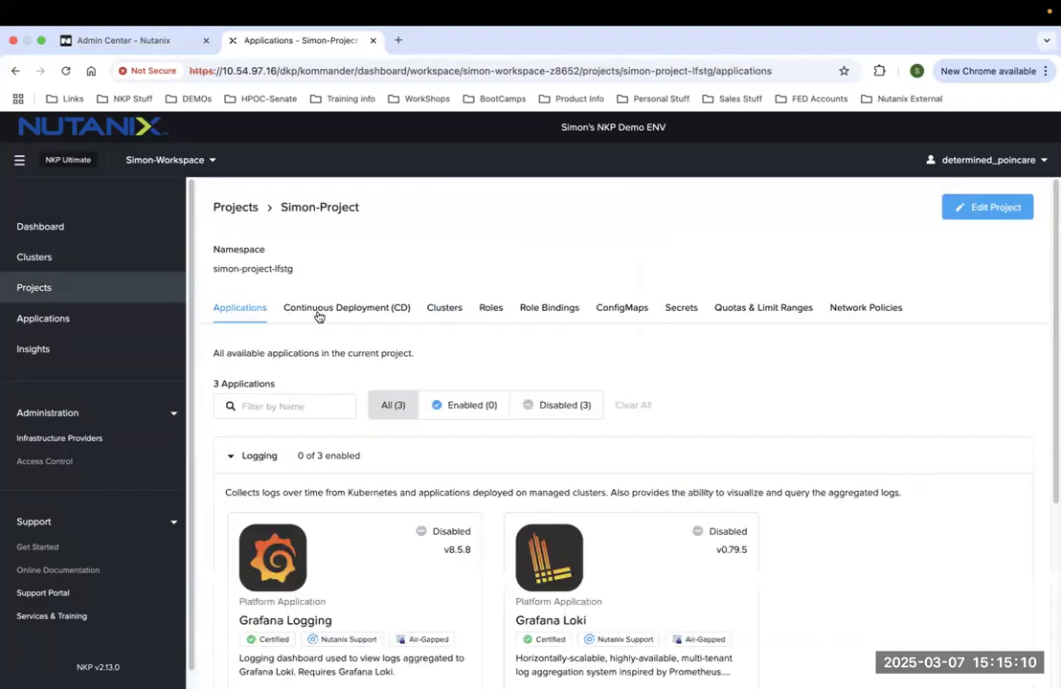
pyautogui.click(290, 313)
pyautogui.click(444, 308)
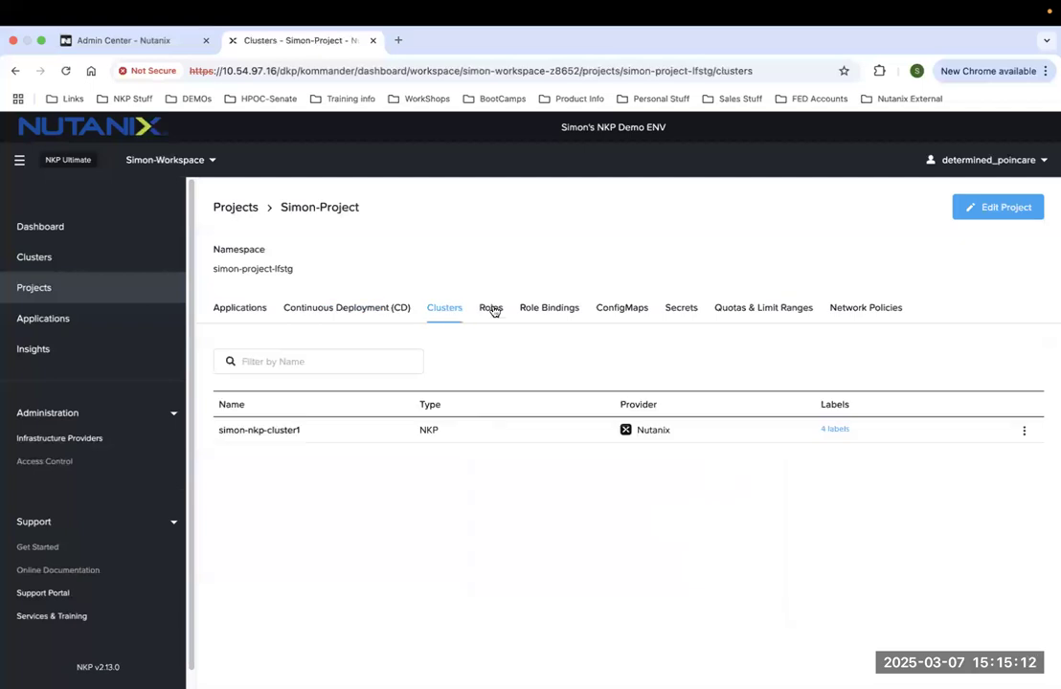
pyautogui.click(490, 309)
pyautogui.click(560, 309)
pyautogui.click(686, 309)
pyautogui.click(771, 309)
pyautogui.click(858, 312)
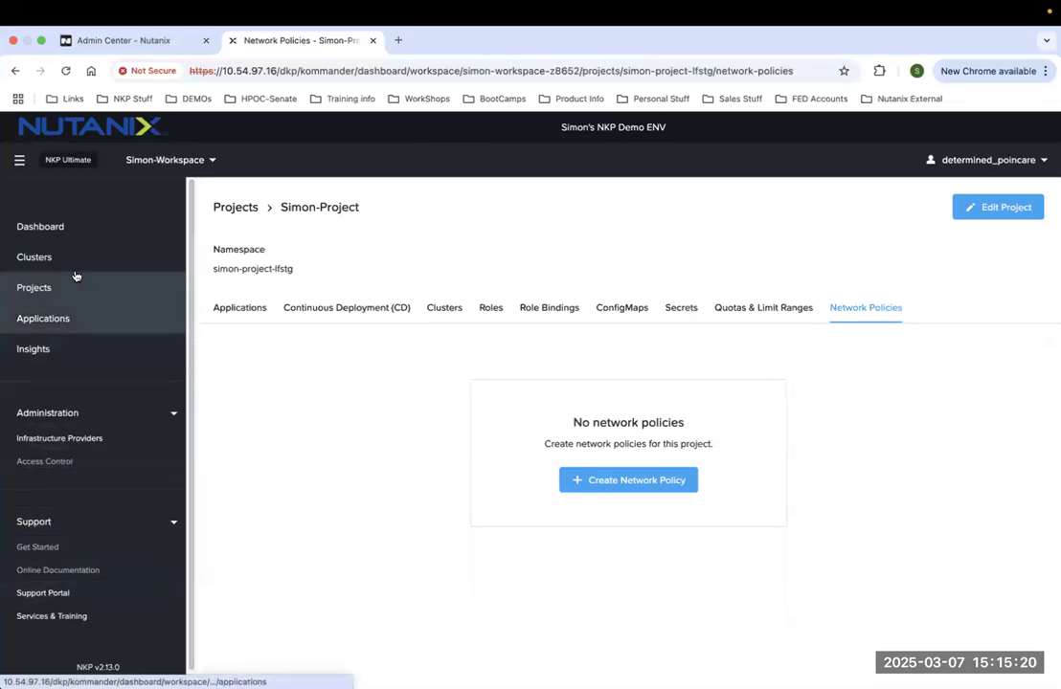
pyautogui.click(84, 237)
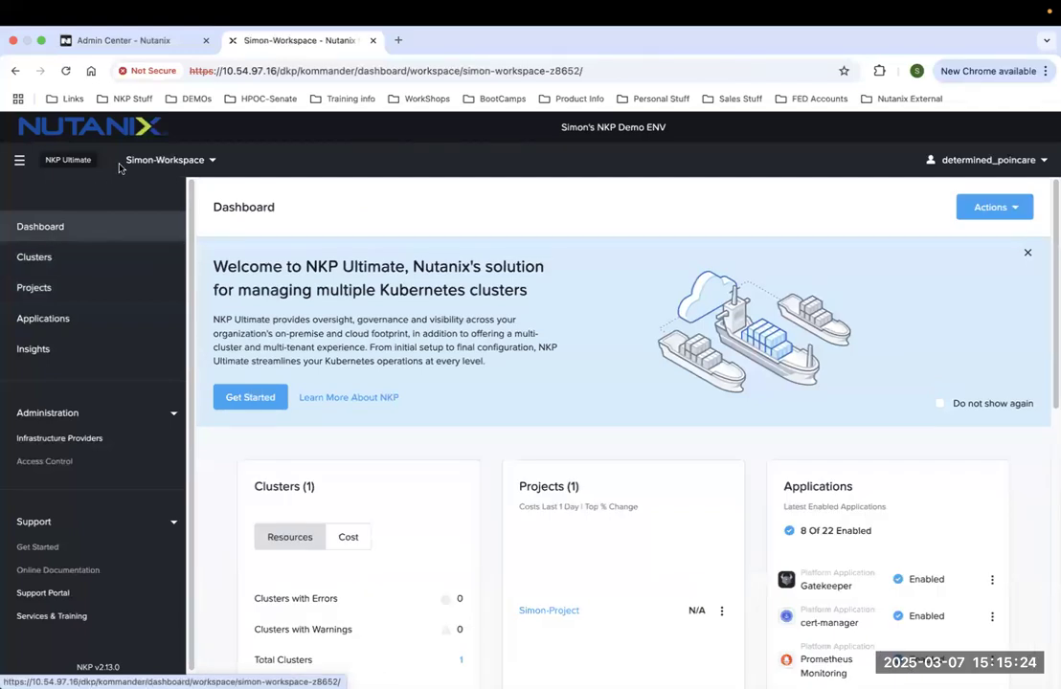
# Switch to Nutanix Admin Center, open the nkp application's NTNX project, and view its vCPU and memory usage.
pyautogui.click(130, 43)
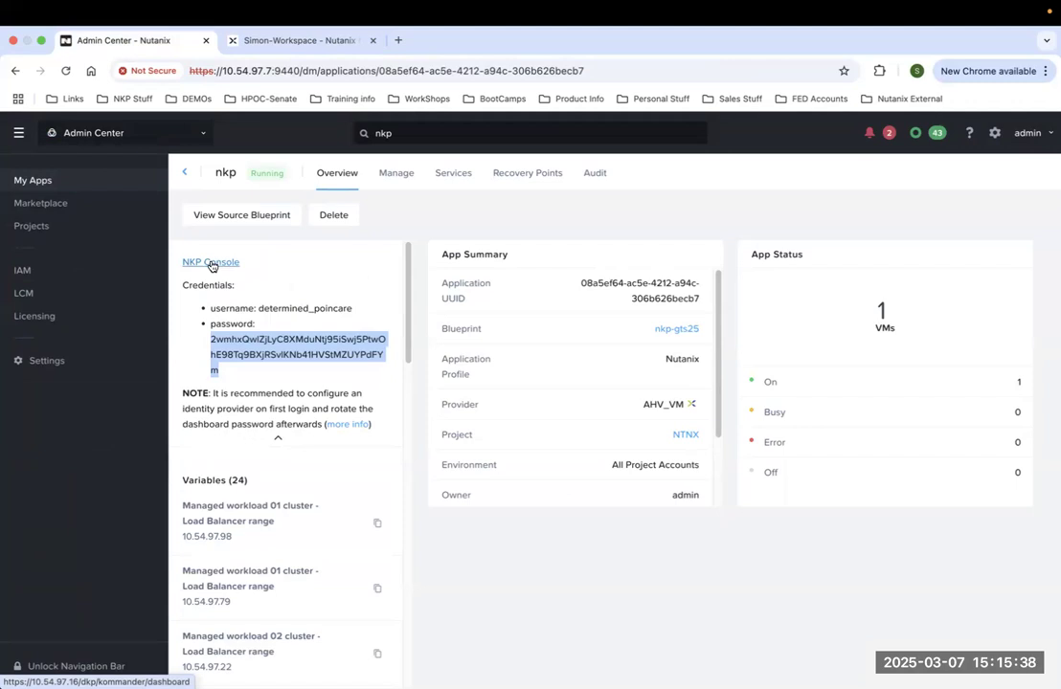
pyautogui.click(685, 436)
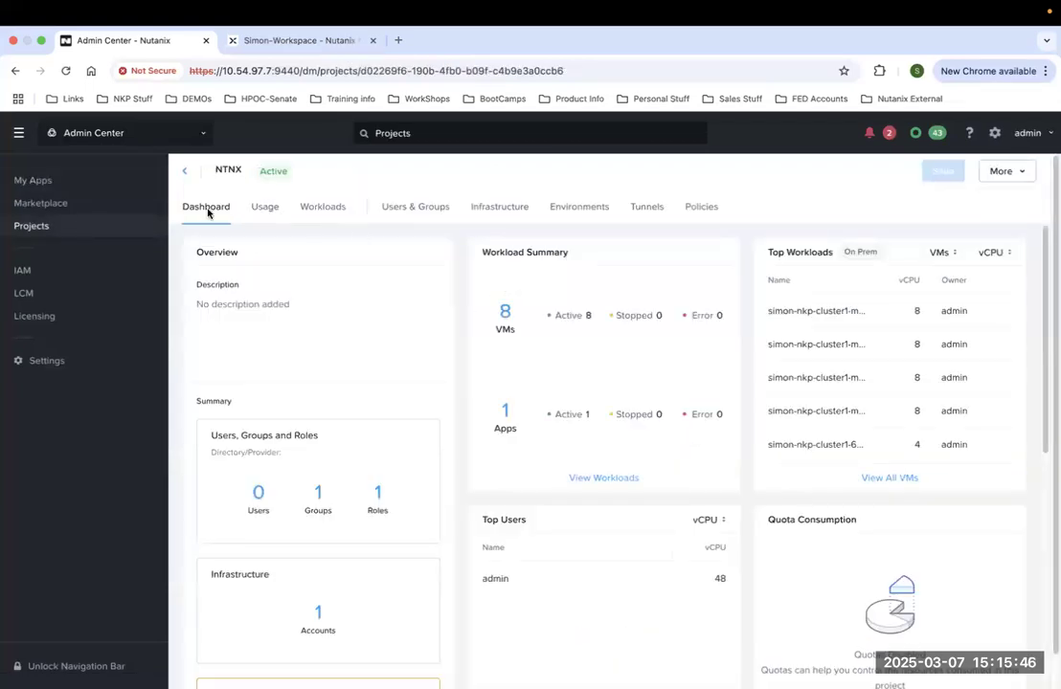
pyautogui.click(272, 210)
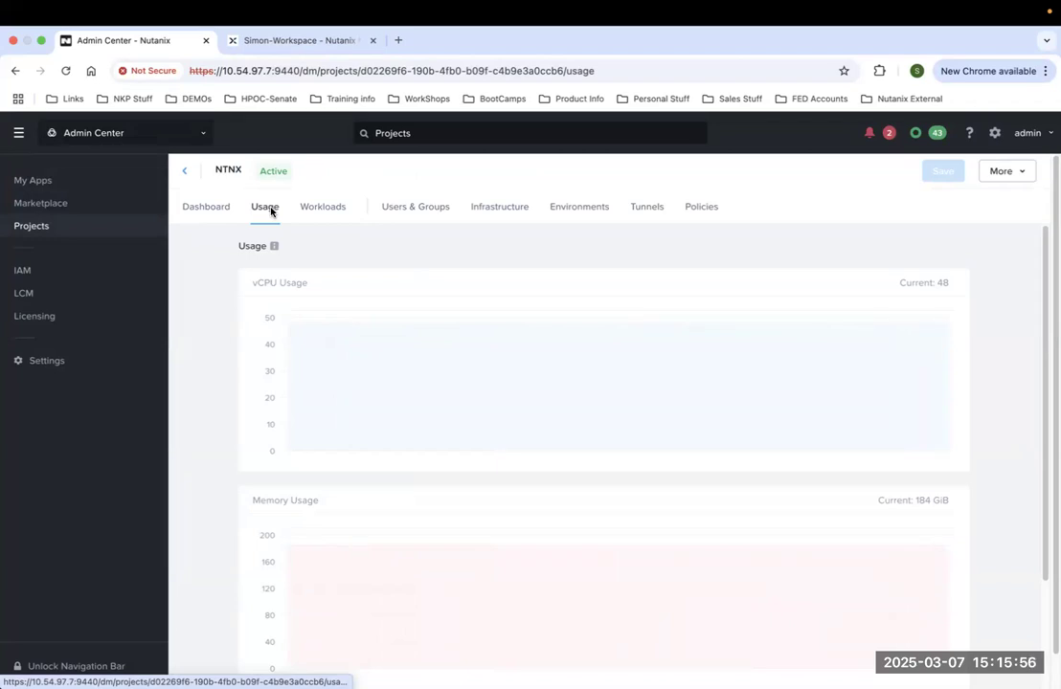
# Examine the VMs listed under the NTNX project's workloads, including the simon-nkp-cluster1 nodes.
pyautogui.click(322, 208)
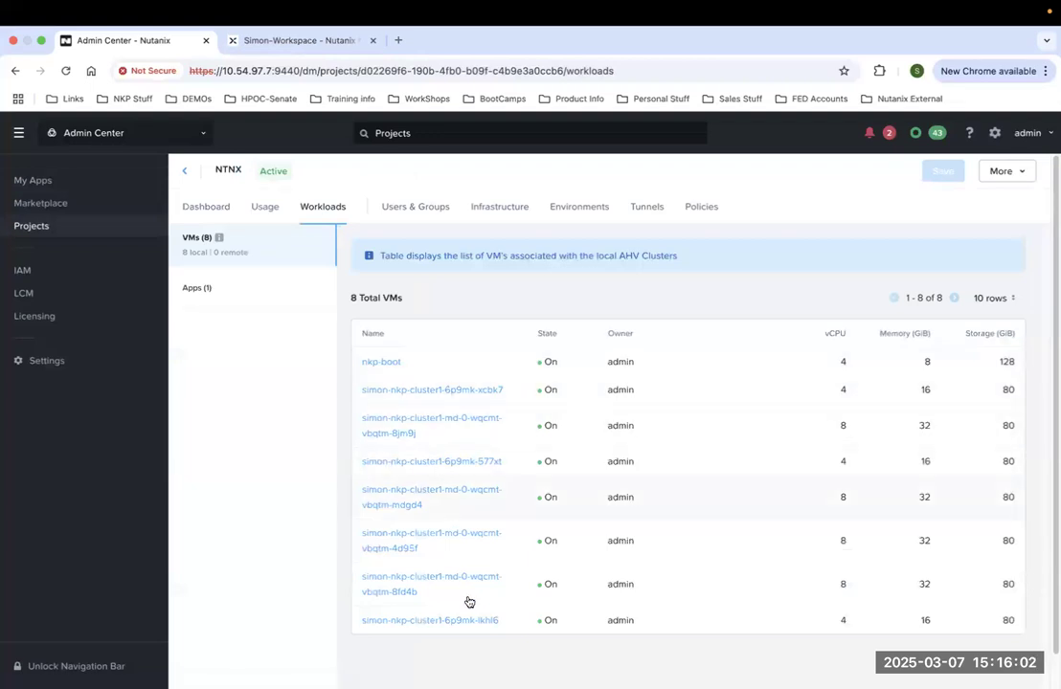
pyautogui.moveTo(496, 622); pyautogui.dragTo(316, 403)
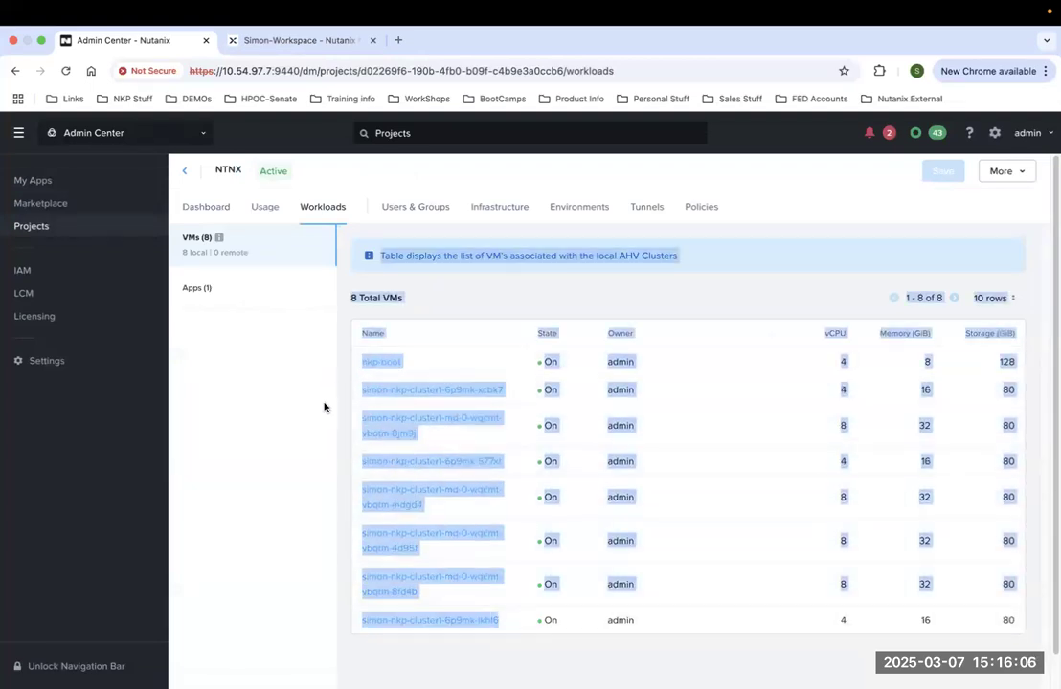
pyautogui.click(323, 406)
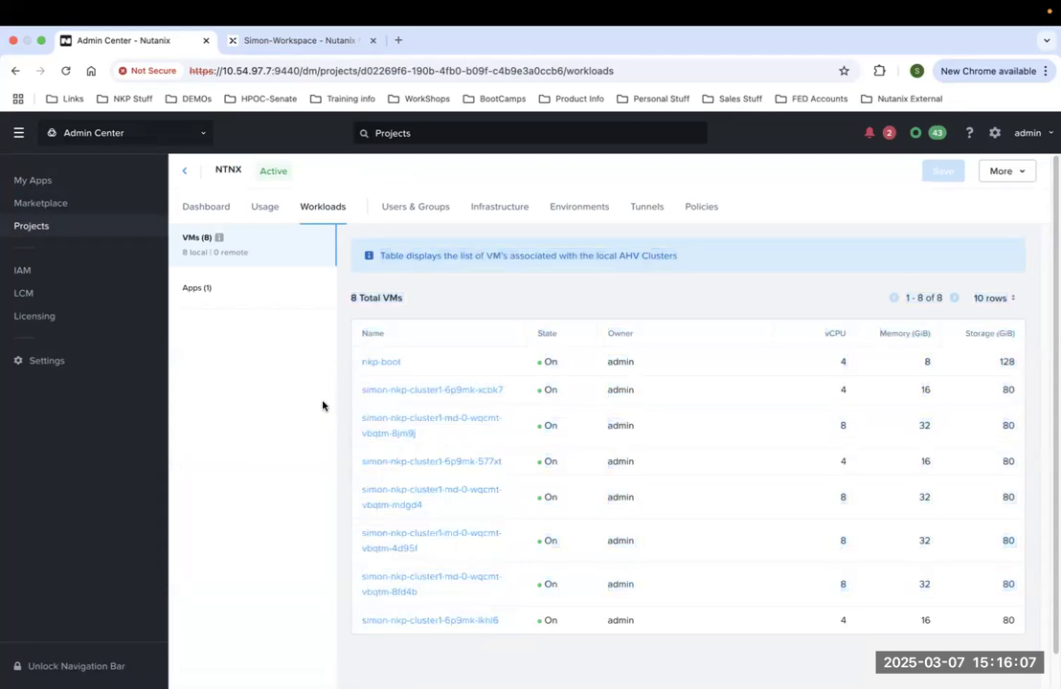
# Review the NTNX project's Infrastructure, Environments, Tunnels, Policies and Users & Groups sections.
pyautogui.click(419, 206)
pyautogui.click(502, 209)
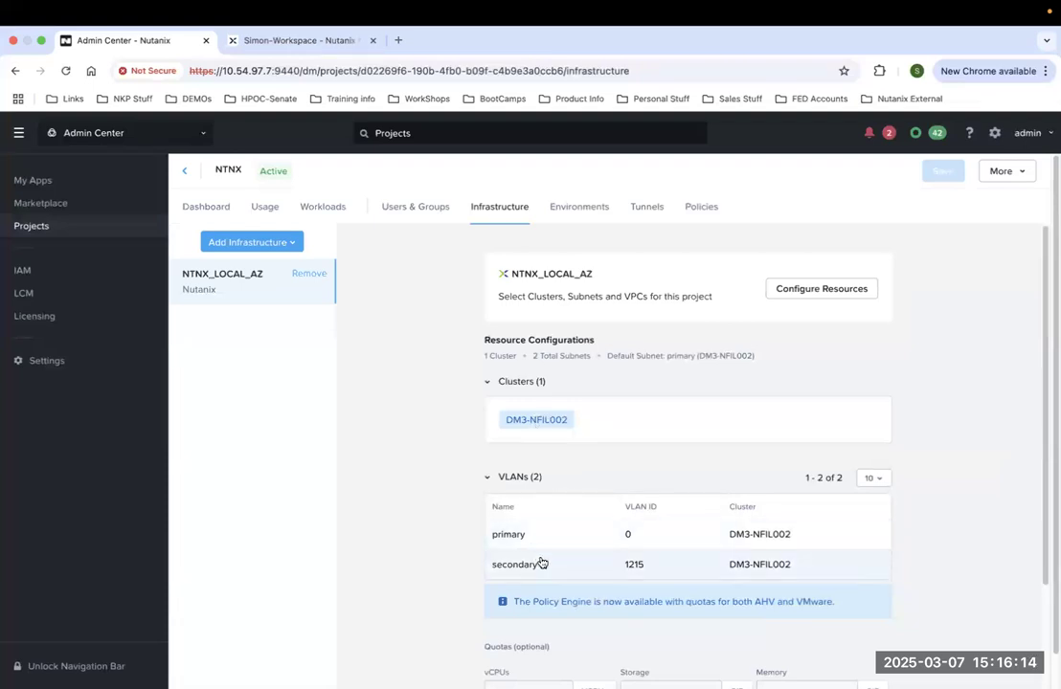
pyautogui.scroll(-3, 552, 572)
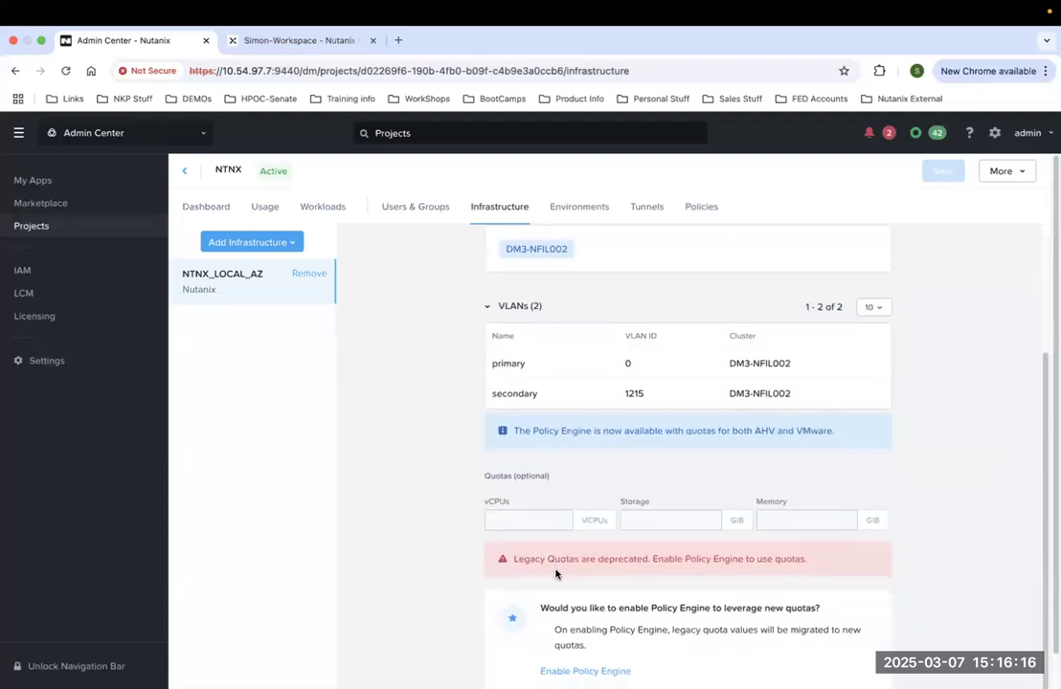
pyautogui.scroll(3, 557, 573)
pyautogui.click(582, 208)
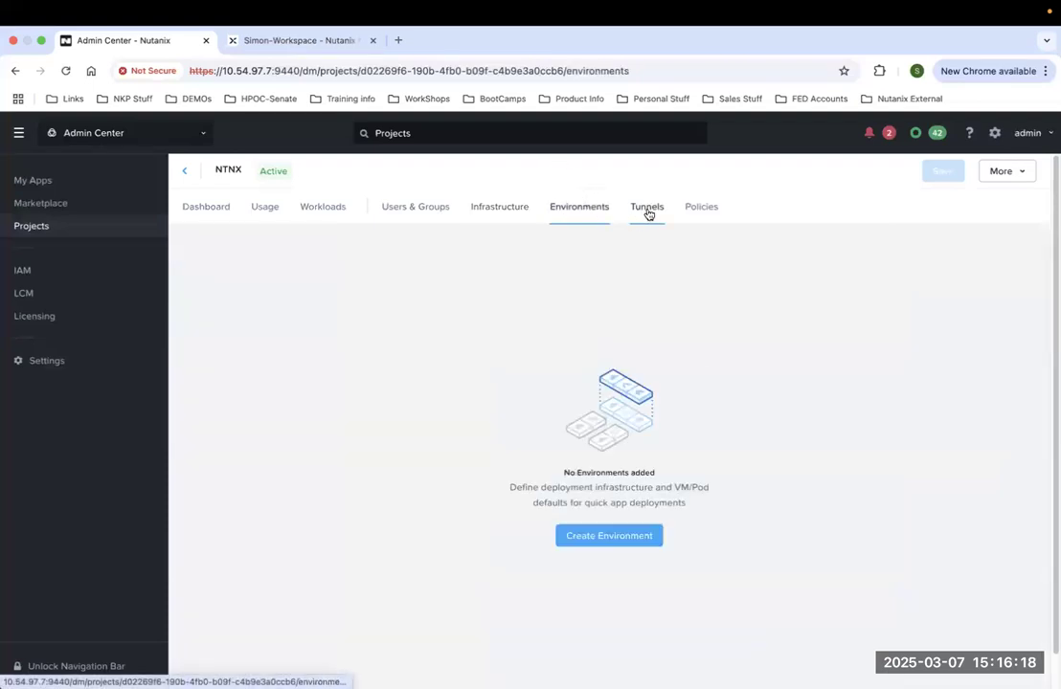
pyautogui.click(648, 210)
pyautogui.click(699, 207)
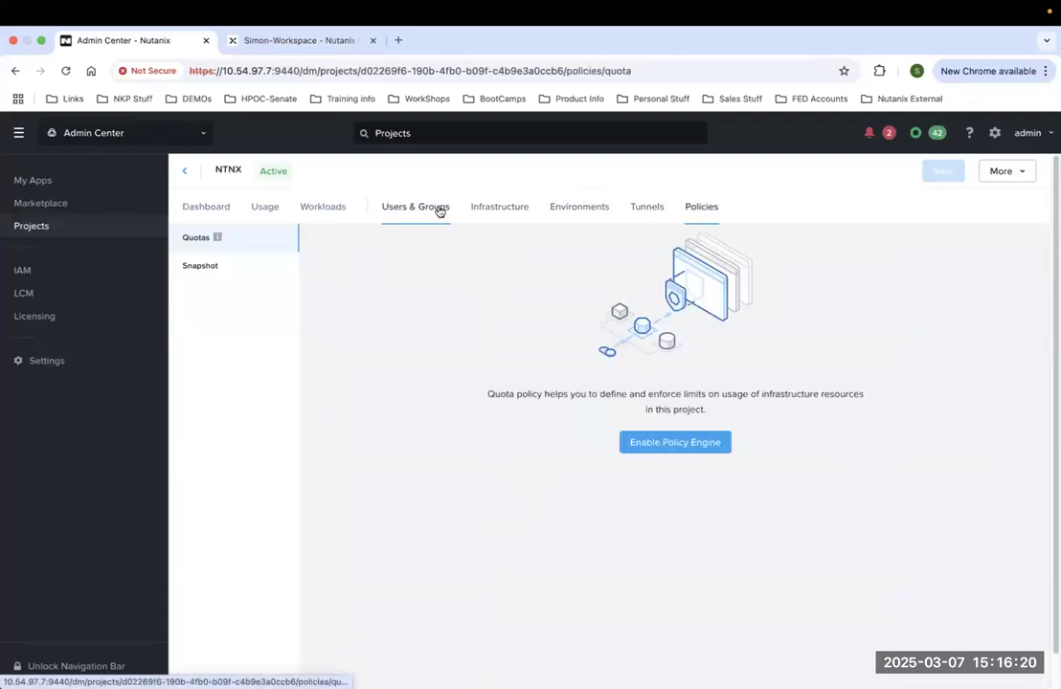
pyautogui.click(437, 210)
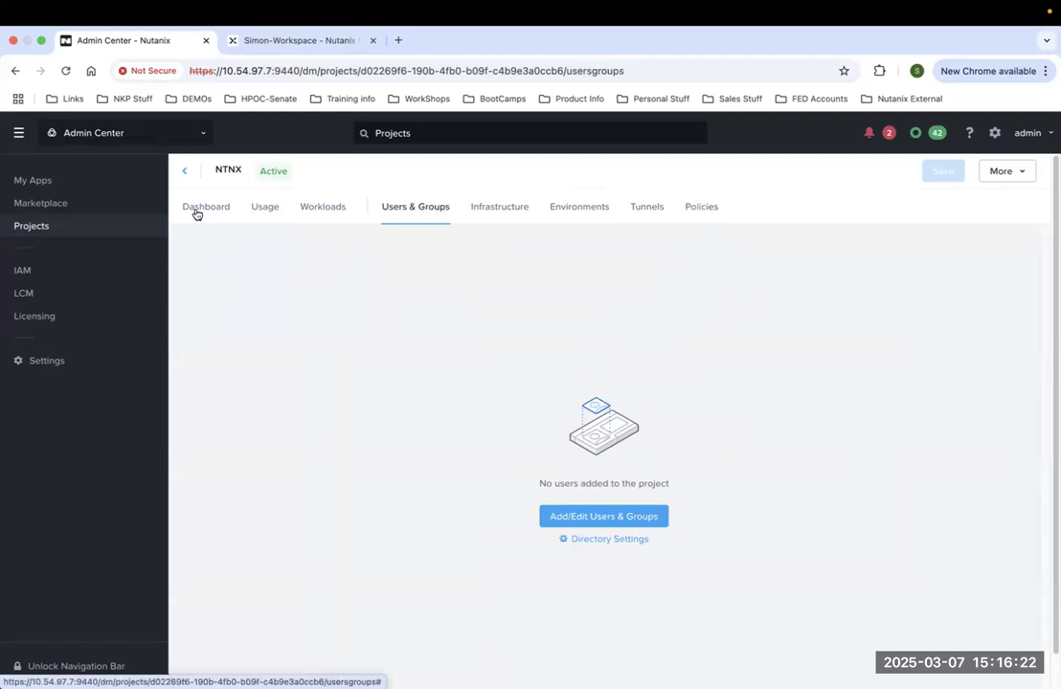
# Switch from Admin Center to Infrastructure, open the VMs list, and locate the simon-nkp-cluster1 machines.
pyautogui.click(83, 134)
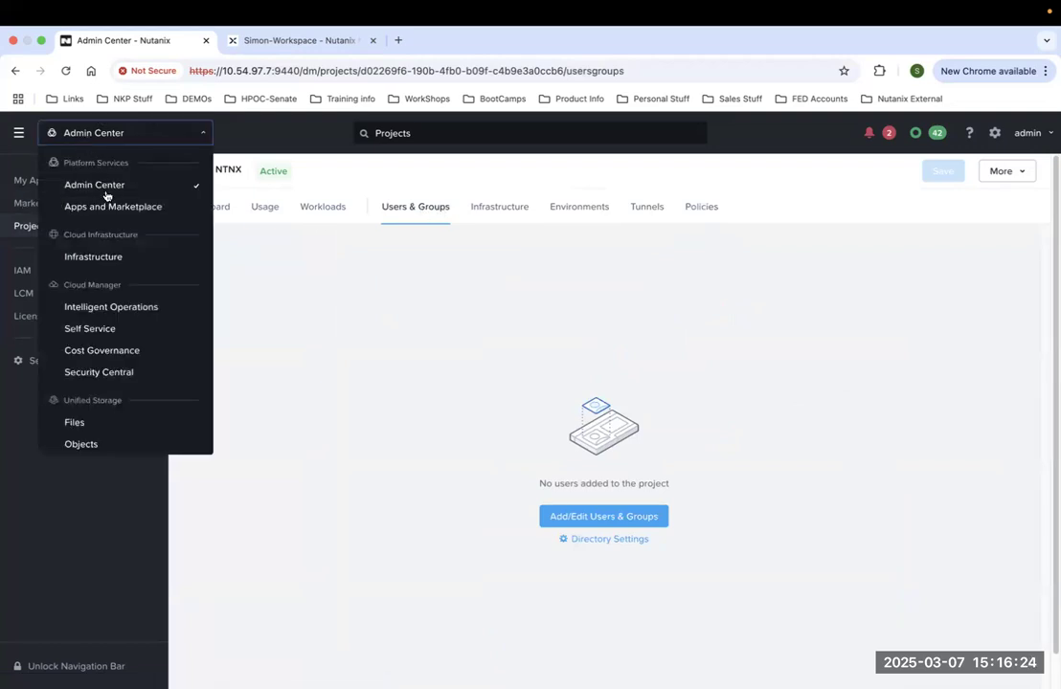
pyautogui.click(110, 257)
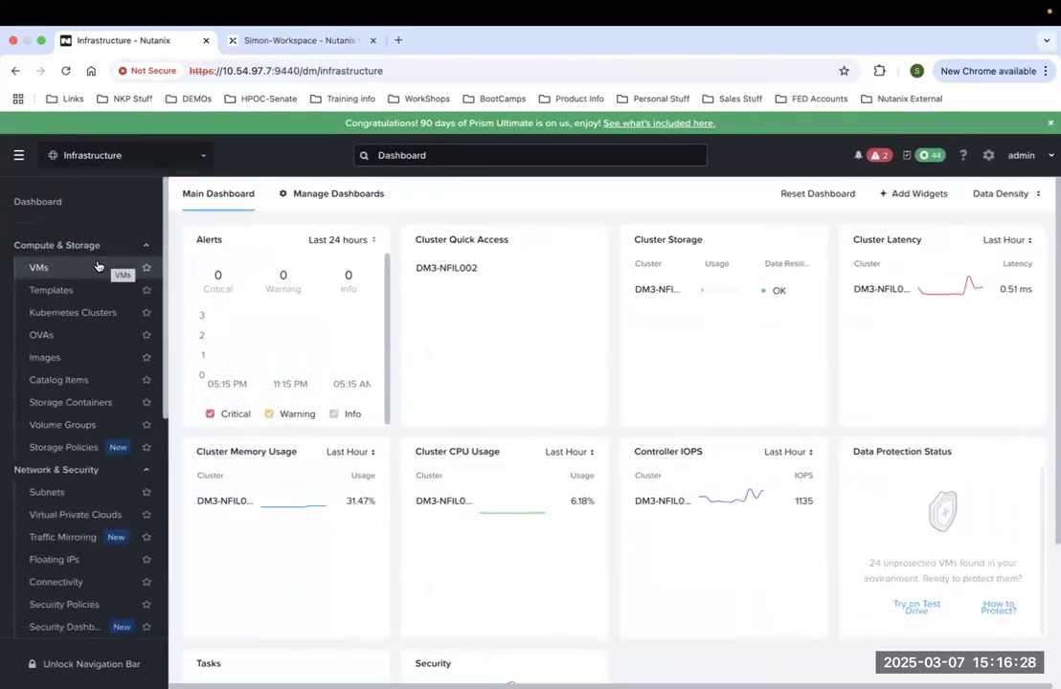
pyautogui.click(97, 266)
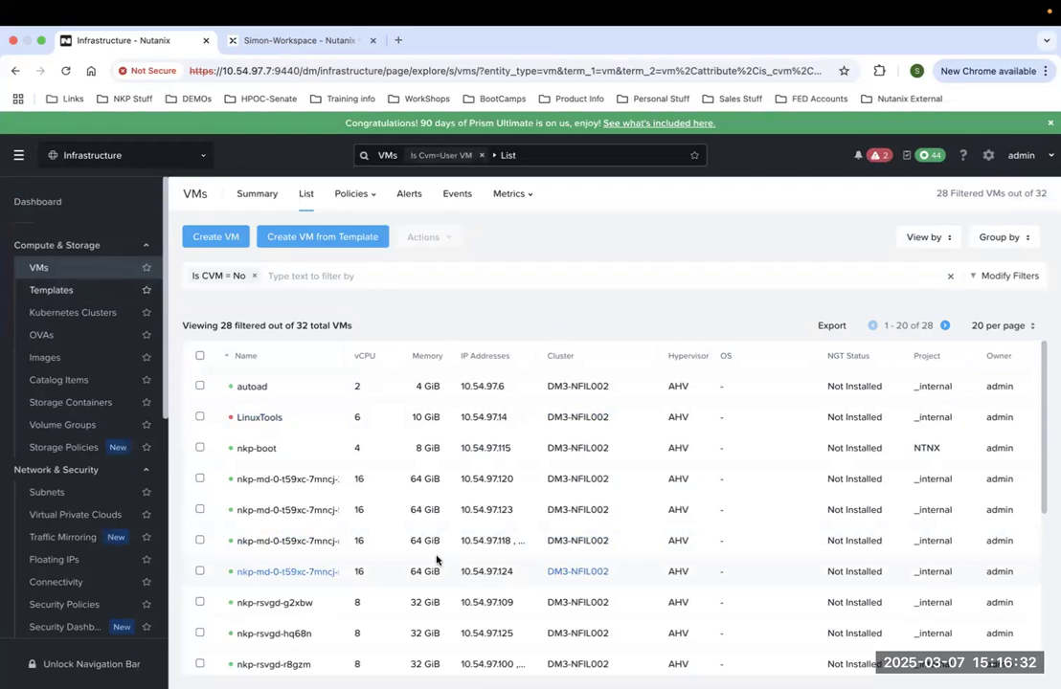
pyautogui.scroll(-5, 436, 561)
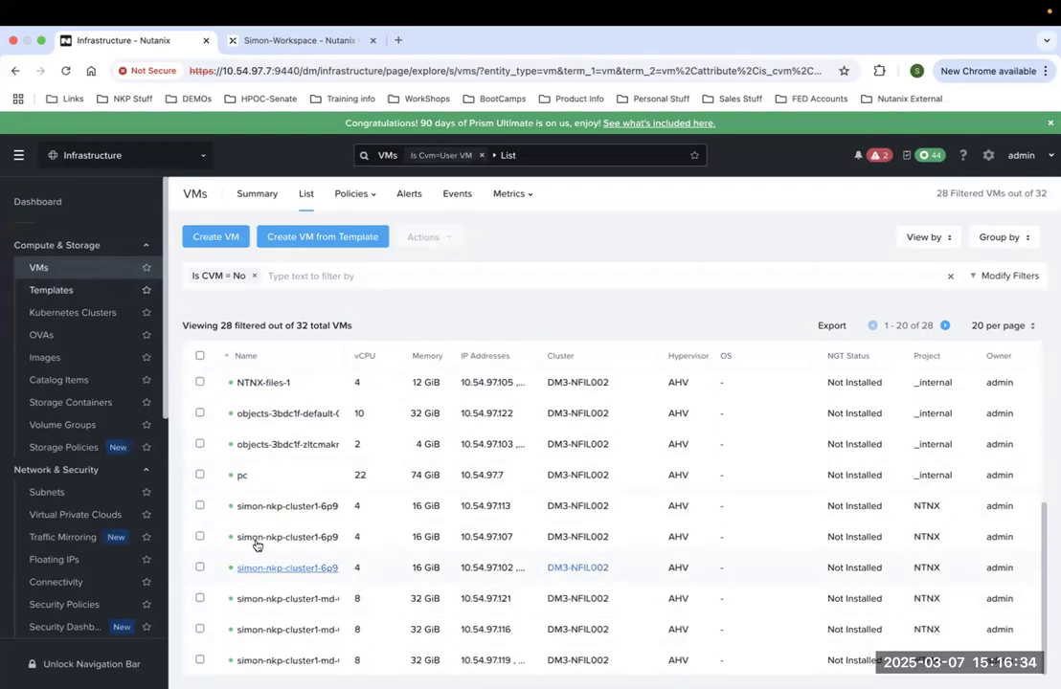
pyautogui.moveTo(224, 506); pyautogui.dragTo(346, 663)
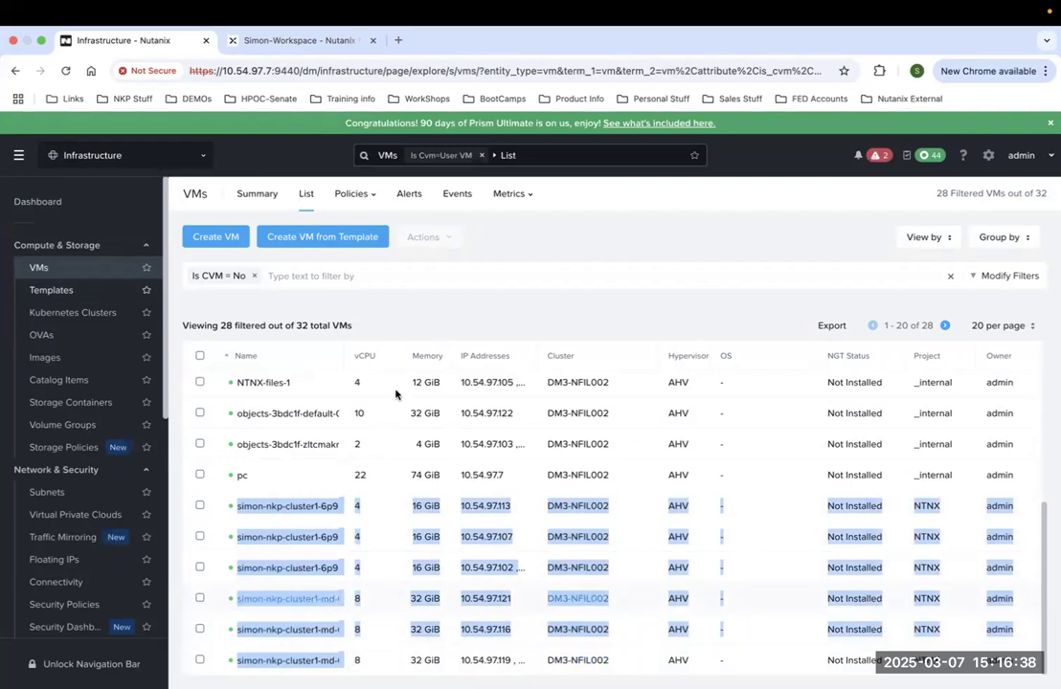
pyautogui.scroll(5, 347, 400)
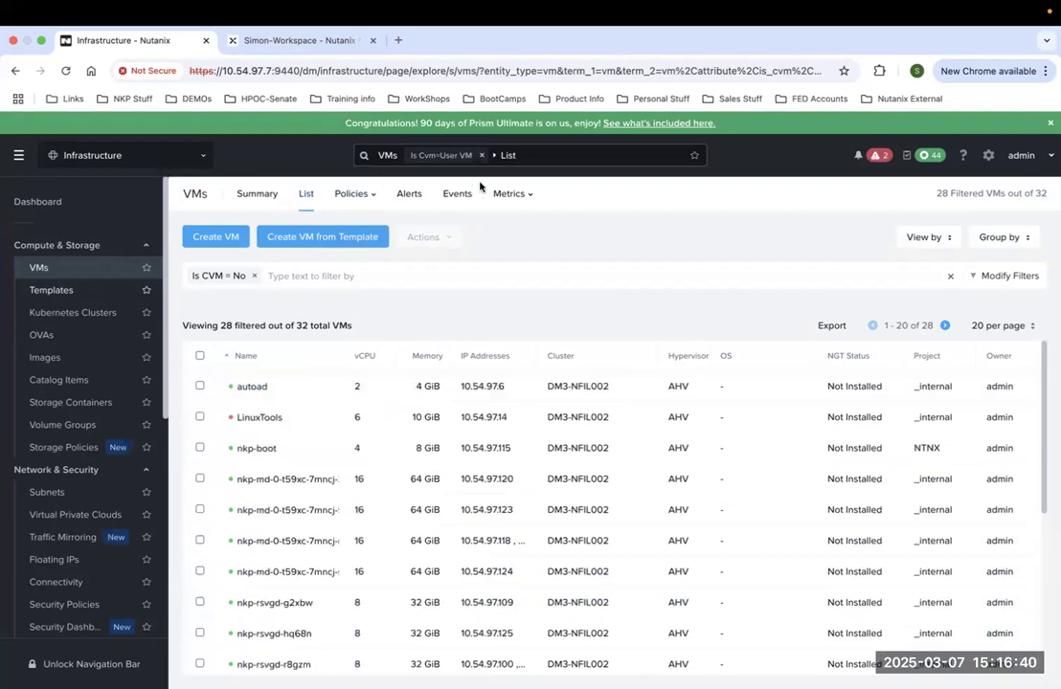
# Filter the VM list by names containing "simon" and examine the cluster's control plane and md-0 worker VMs.
pyautogui.click(338, 275)
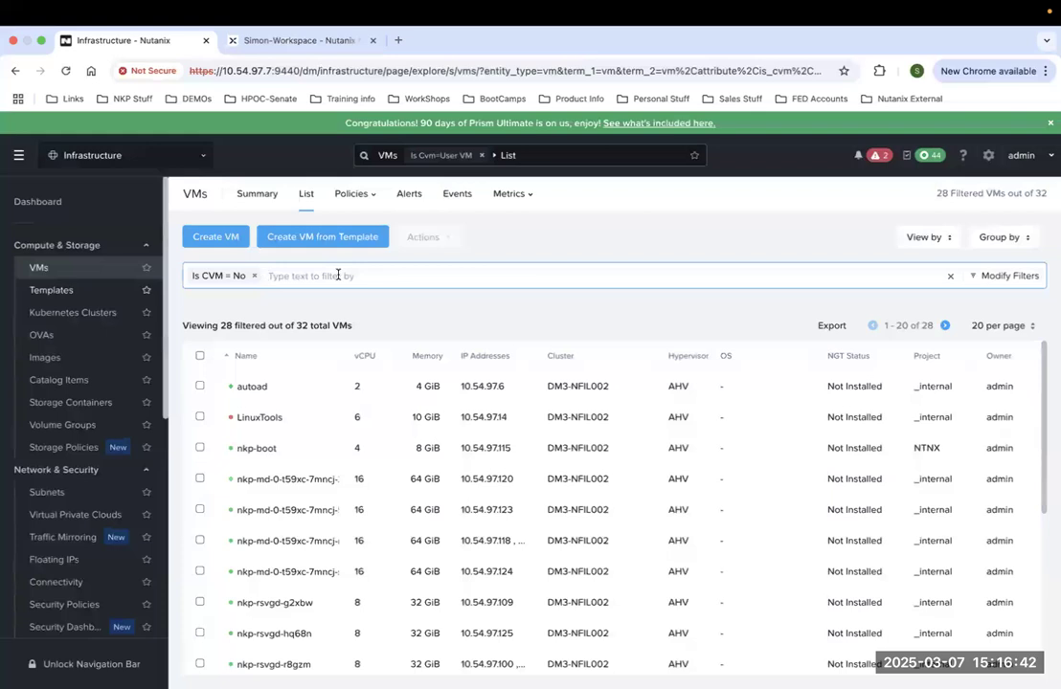
pyautogui.write('simon')
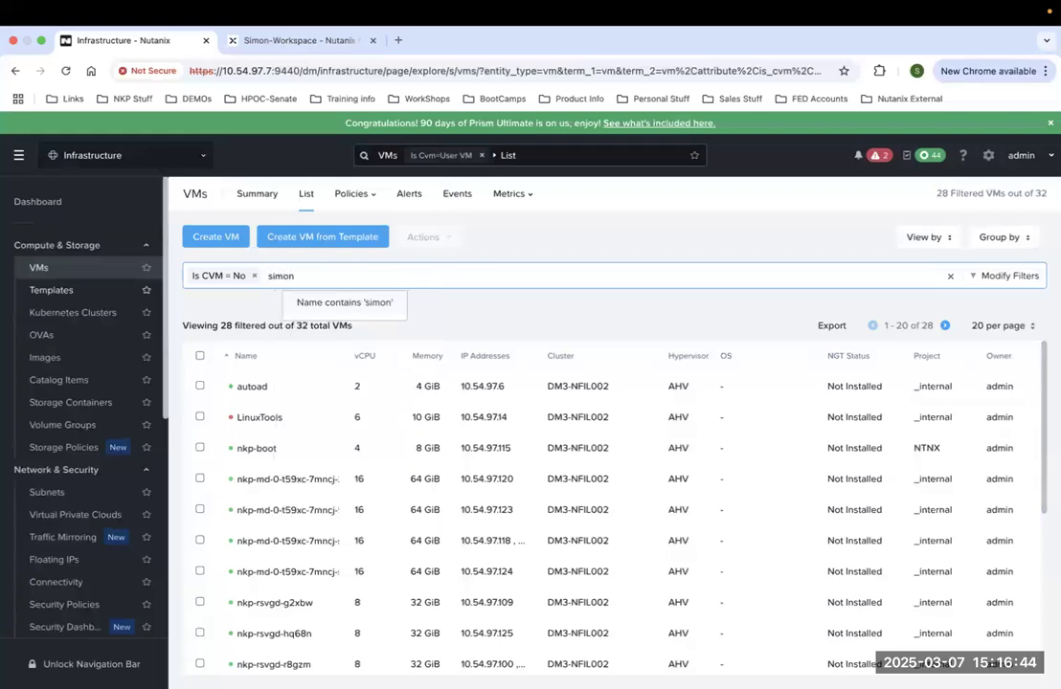
pyautogui.press('Return')
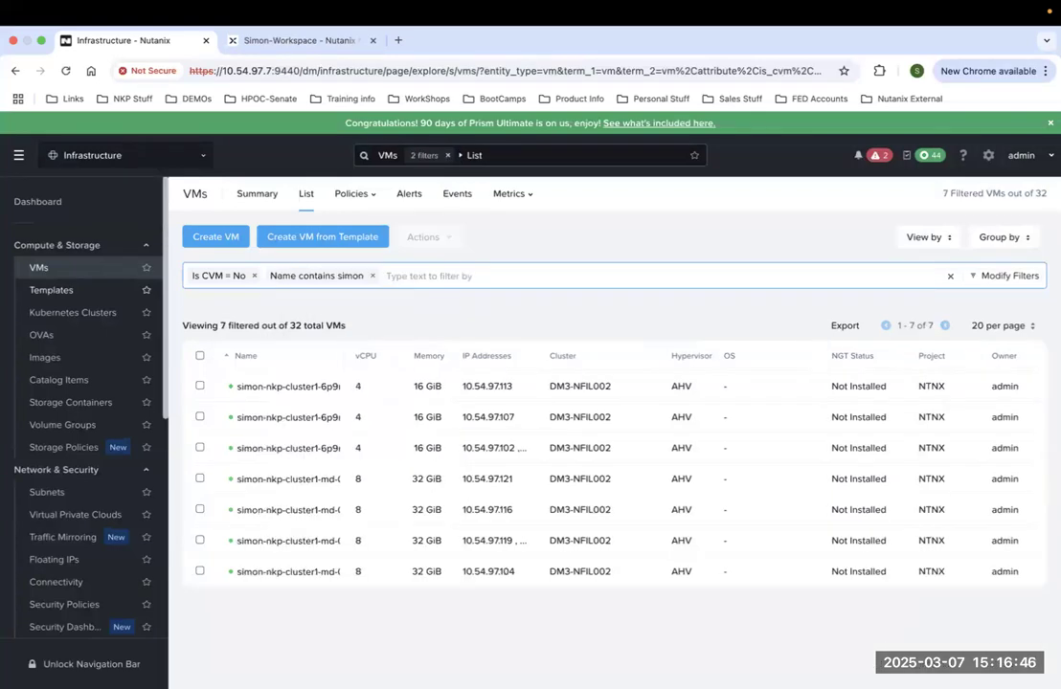
pyautogui.moveTo(223, 390); pyautogui.dragTo(374, 456)
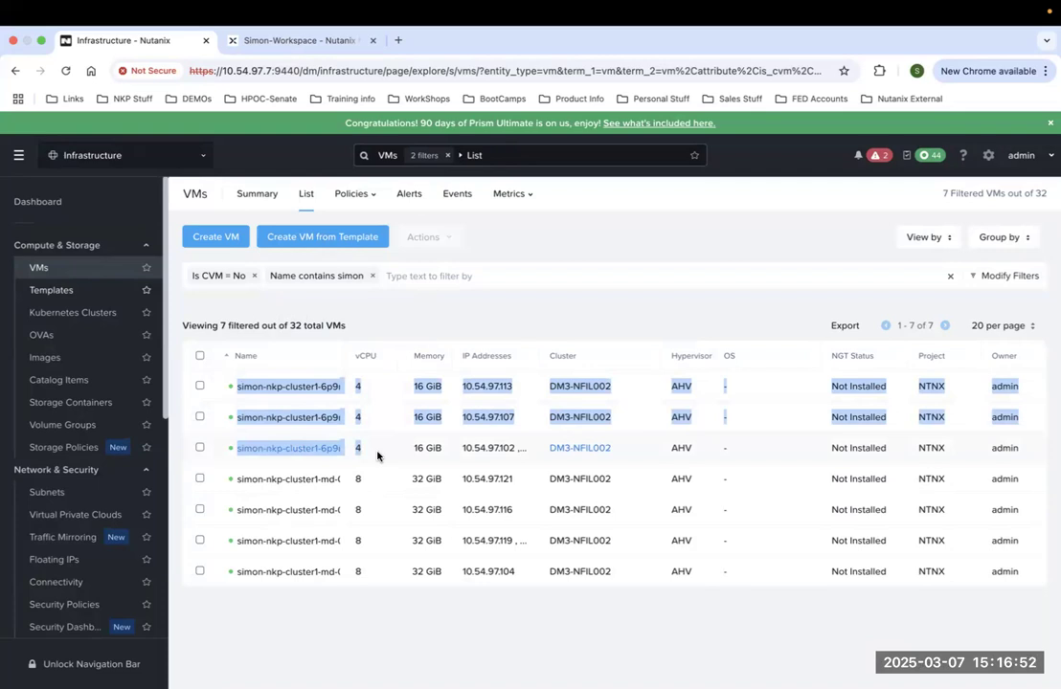
pyautogui.moveTo(225, 480); pyautogui.dragTo(371, 595)
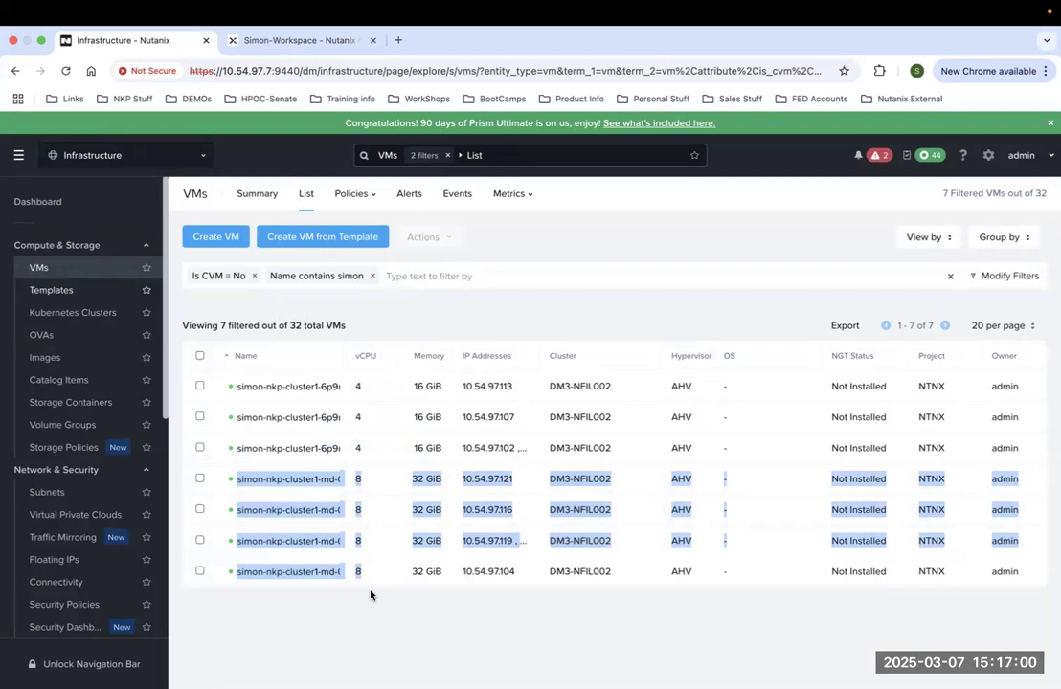
pyautogui.click(370, 595)
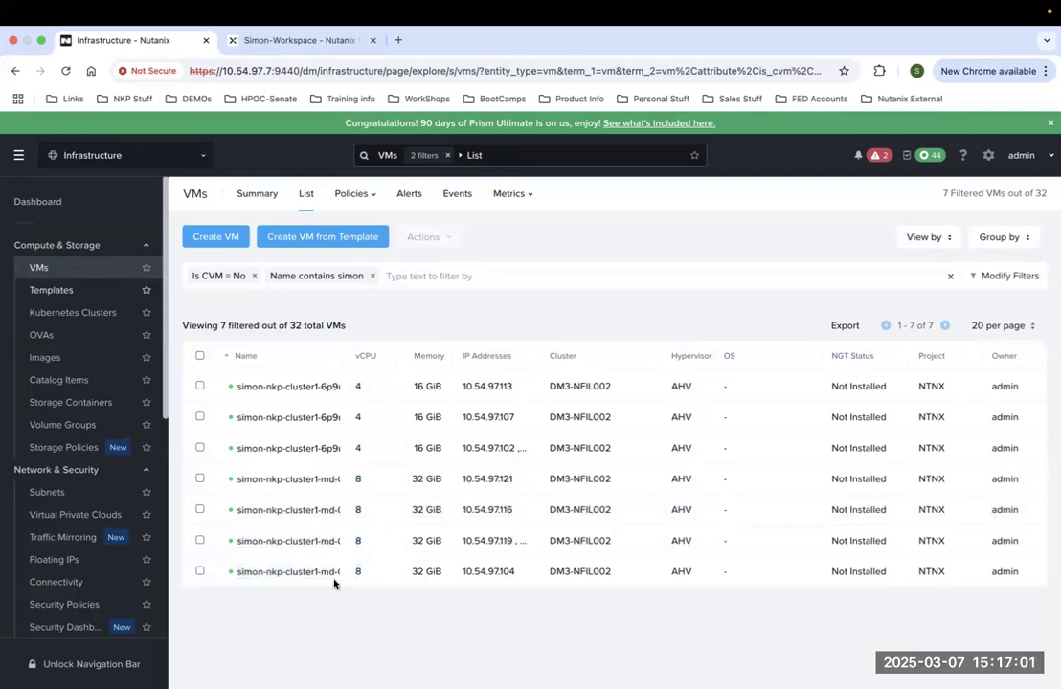
# Delete the simon-nkp-cluster1 md-0 worker VM with IP 10.54.97.104 and check the remaining md-0 workers.
pyautogui.click(199, 572)
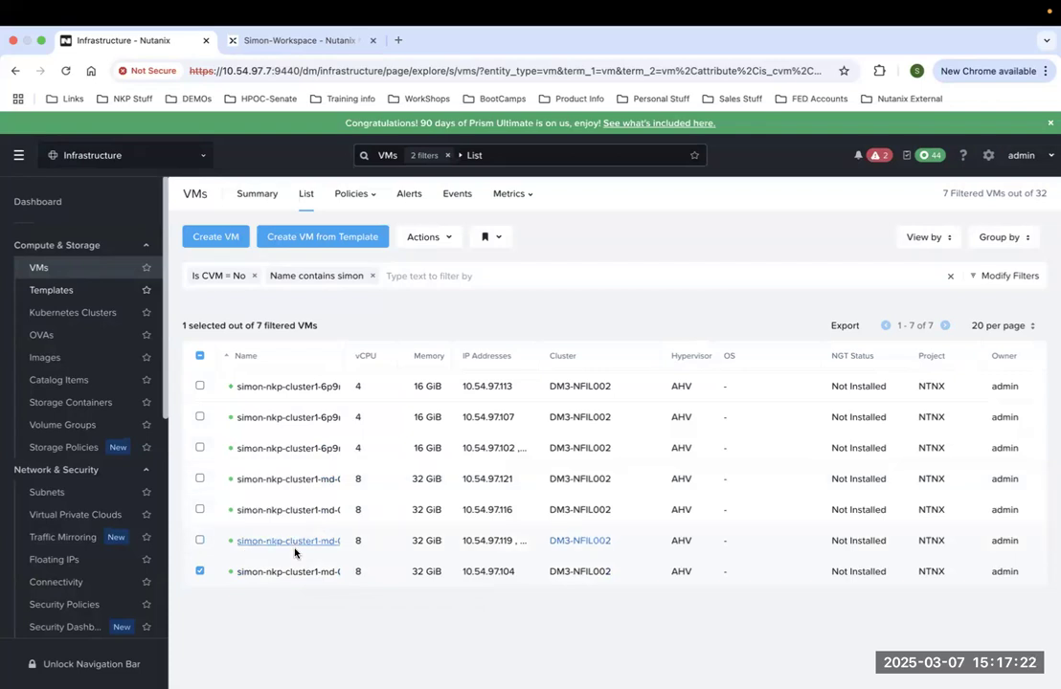
pyautogui.click(449, 237)
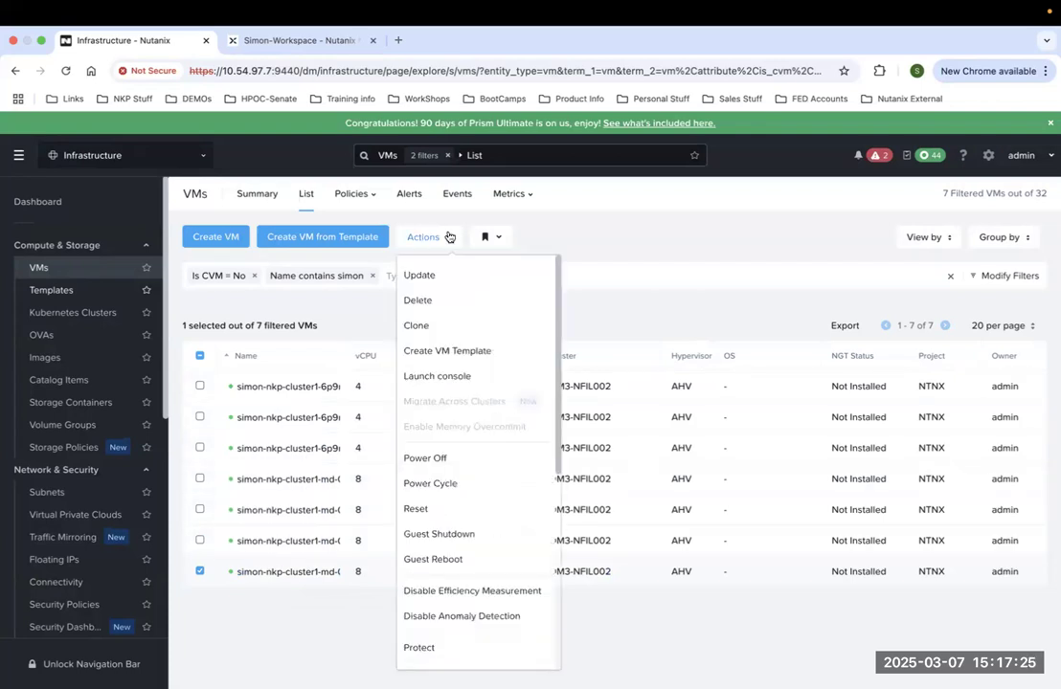
pyautogui.click(443, 302)
pyautogui.click(557, 449)
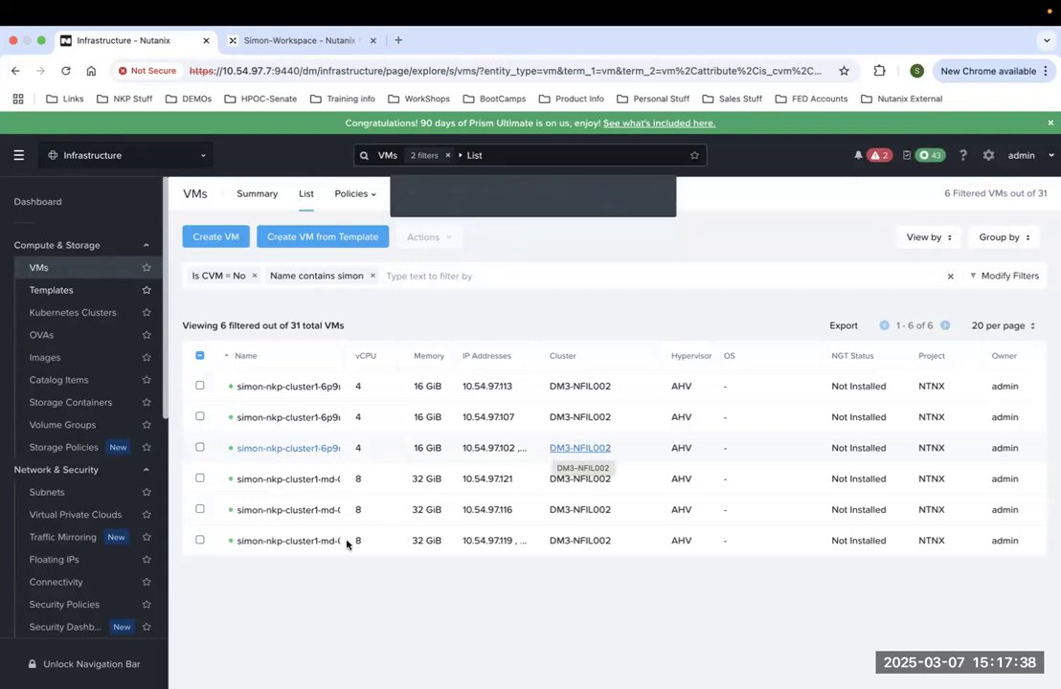
pyautogui.moveTo(350, 542); pyautogui.dragTo(227, 481)
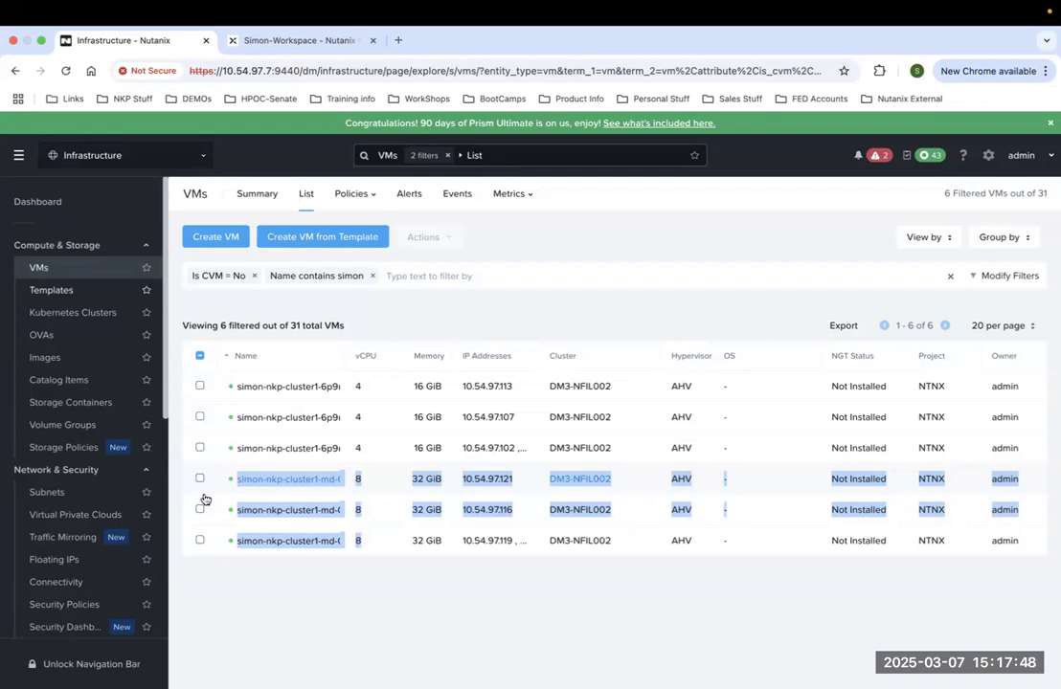
# Open the full task list from the recent tasks and inspect the Delete VM entry.
pyautogui.click(934, 159)
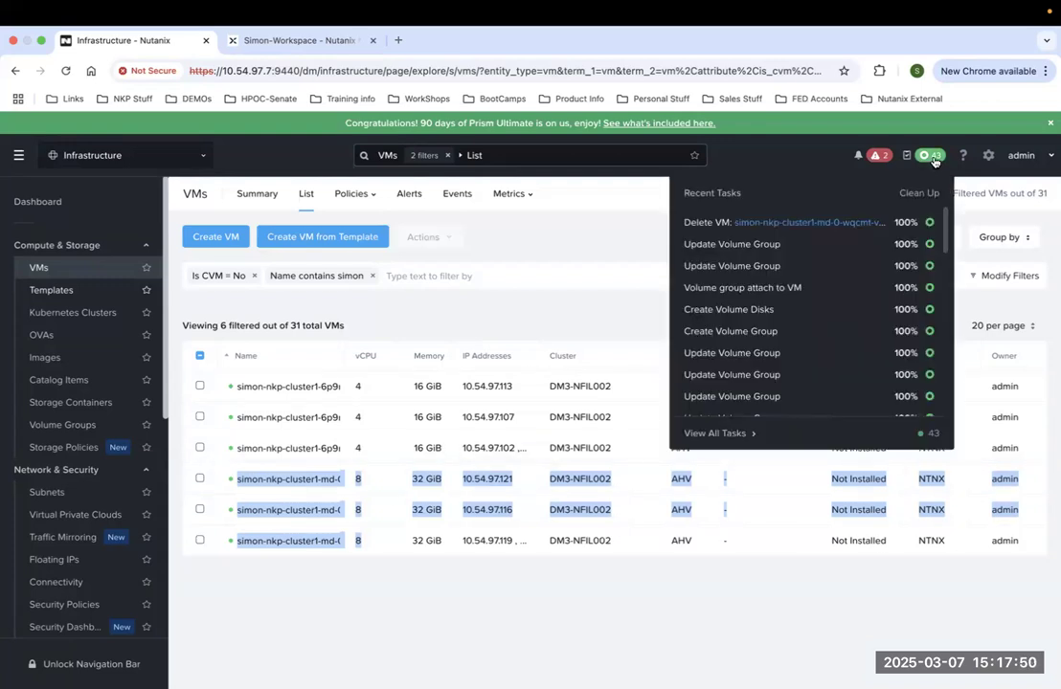
pyautogui.click(718, 434)
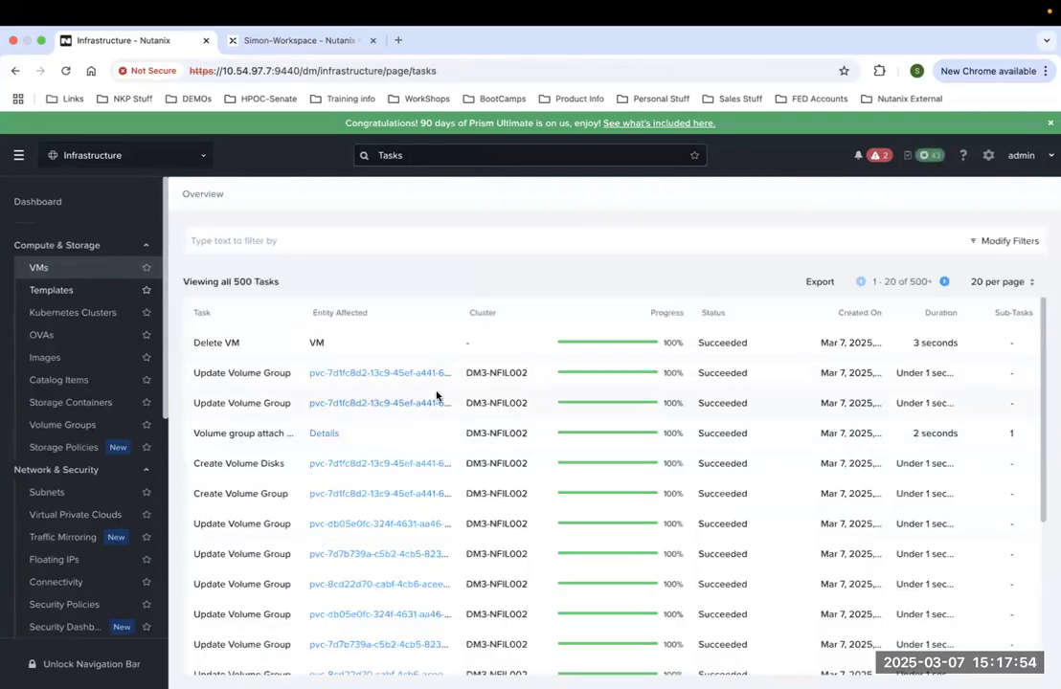
pyautogui.moveTo(330, 342); pyautogui.dragTo(189, 345)
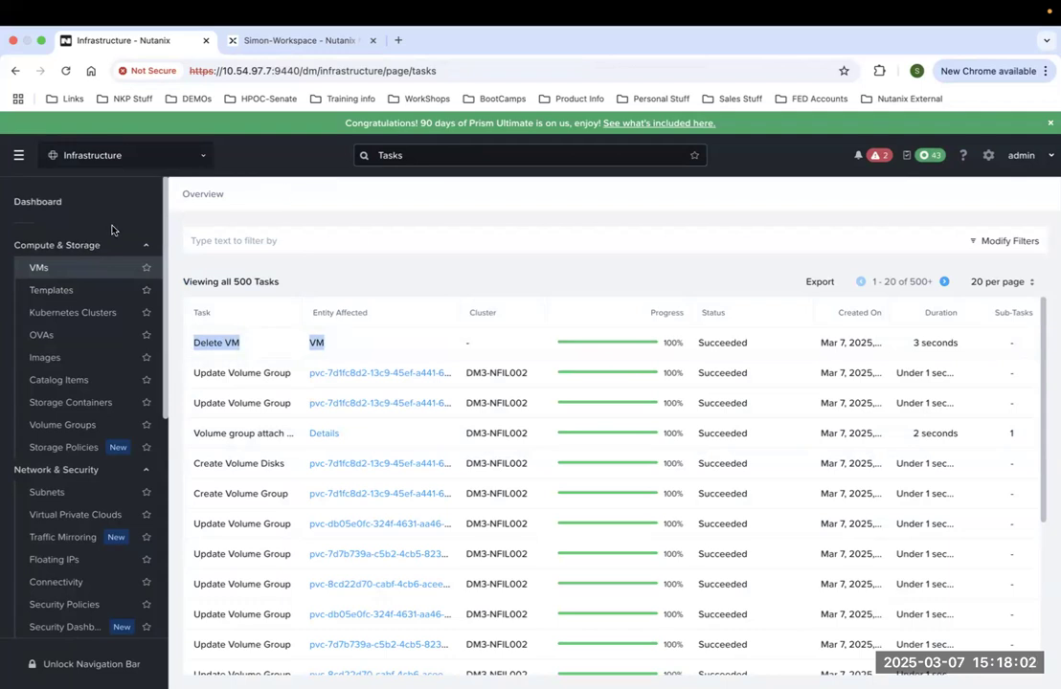
# Return to the VMs list, filter it again by names containing "simon", and review the md-0 worker VMs.
pyautogui.click(37, 271)
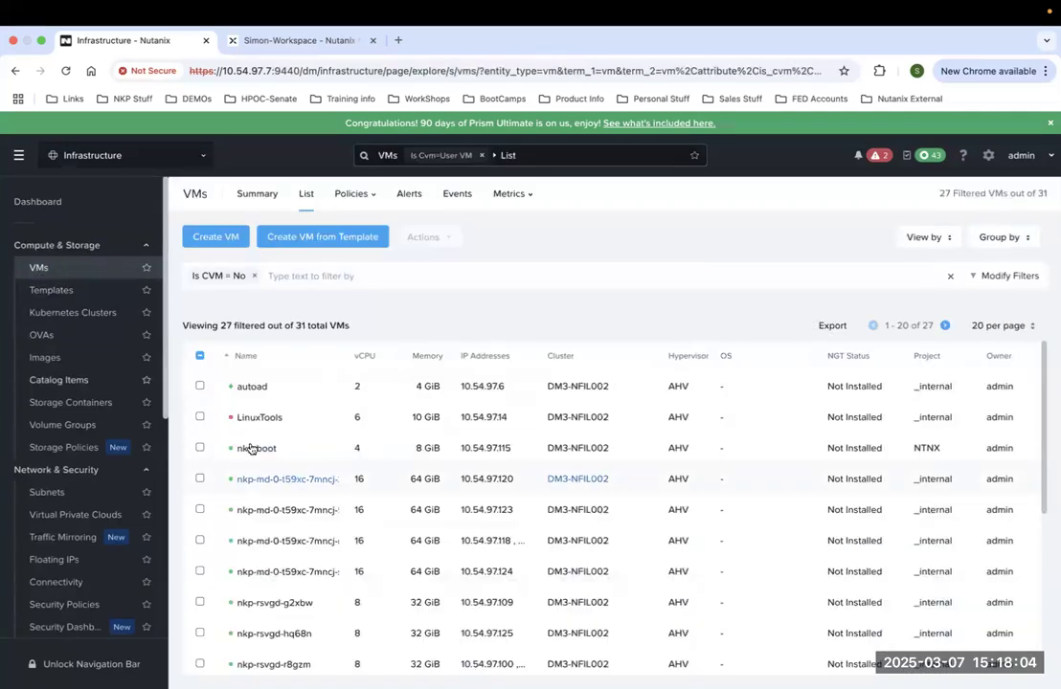
pyautogui.click(315, 276)
pyautogui.write('simon')
pyautogui.press('Return')
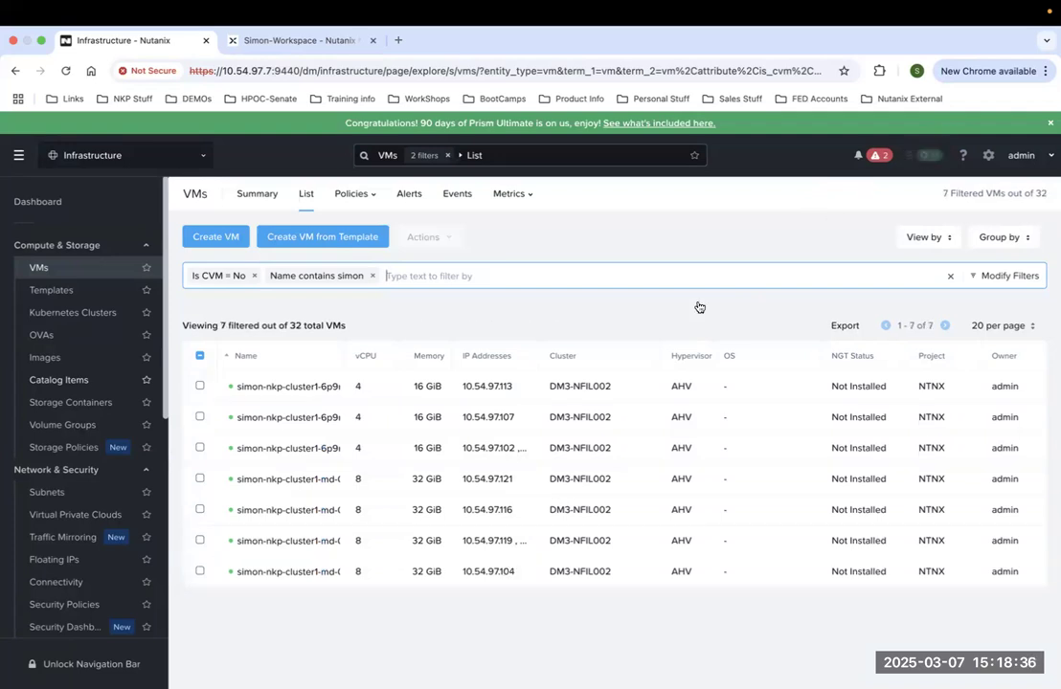
pyautogui.moveTo(360, 570); pyautogui.dragTo(235, 479)
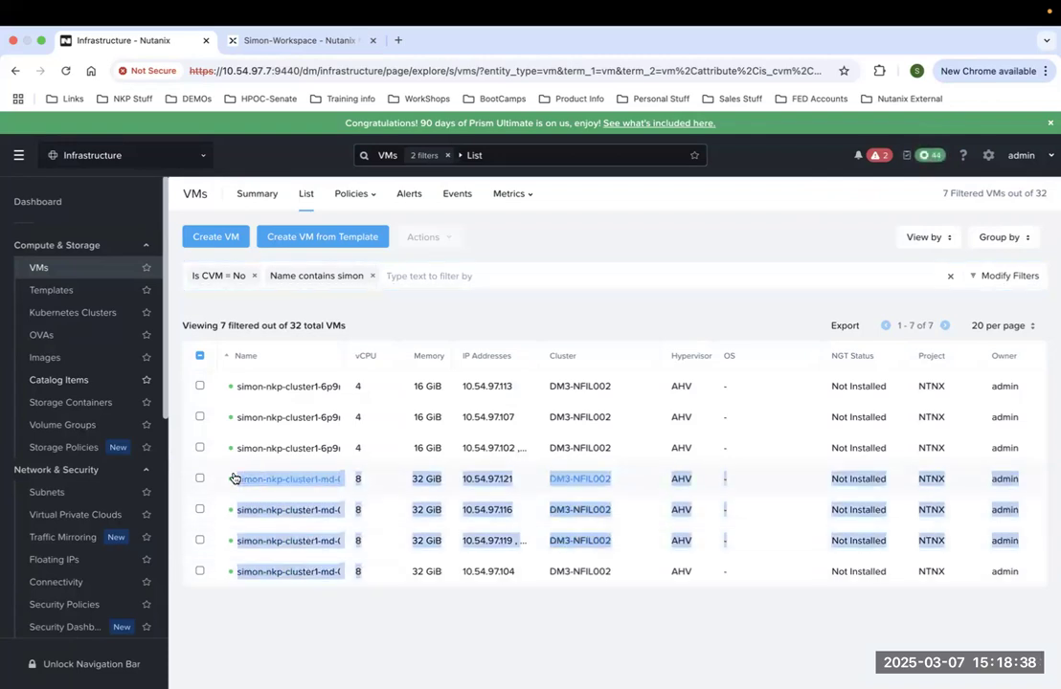
pyautogui.click(322, 603)
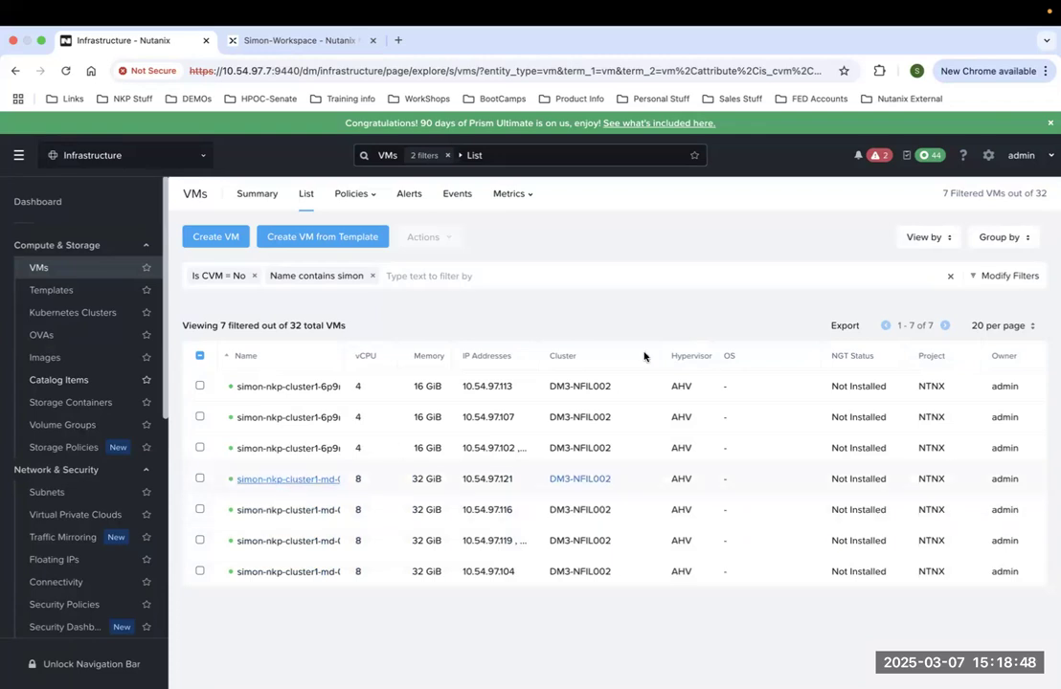
# Open the full task list again and open the worker VM affected by the Create VM task.
pyautogui.click(936, 155)
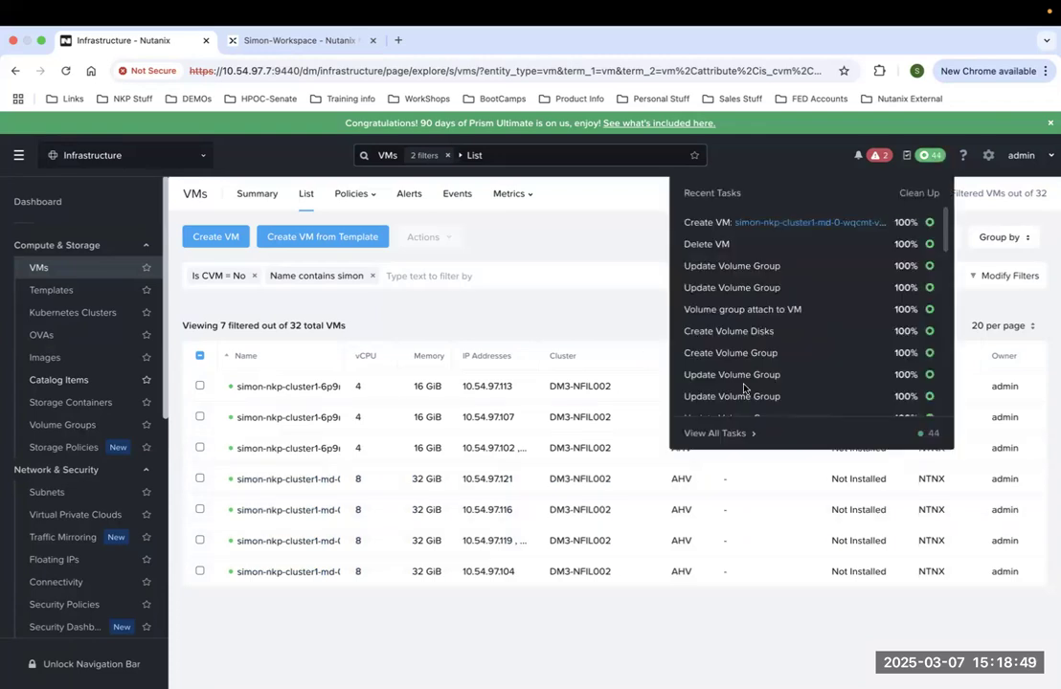
pyautogui.click(730, 434)
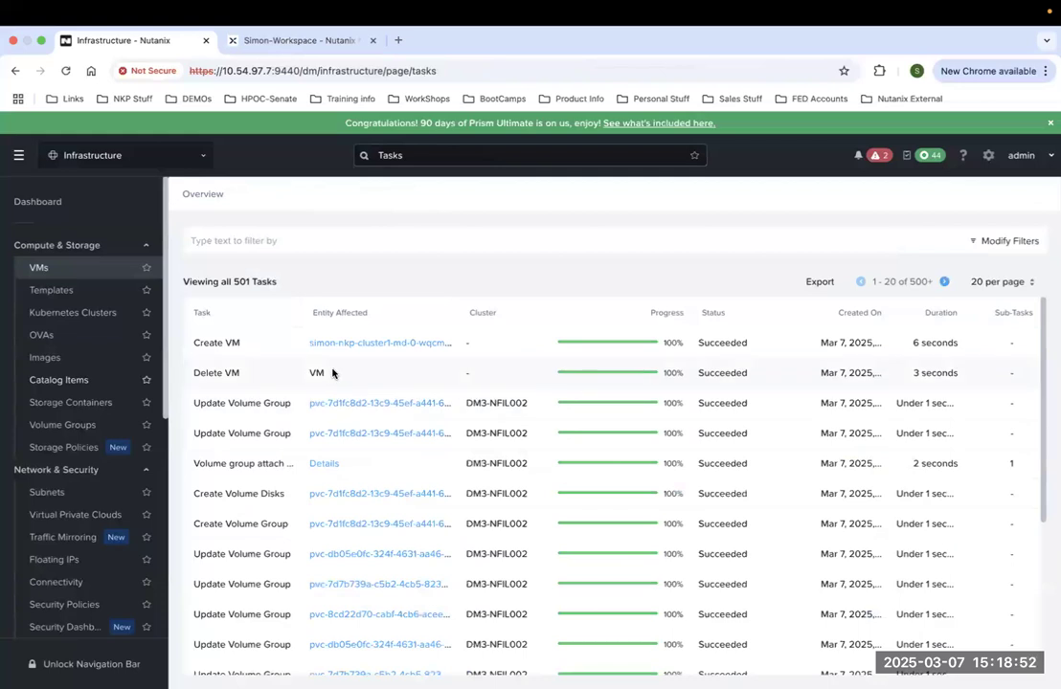
pyautogui.moveTo(195, 341); pyautogui.dragTo(437, 351)
pyautogui.click(427, 342)
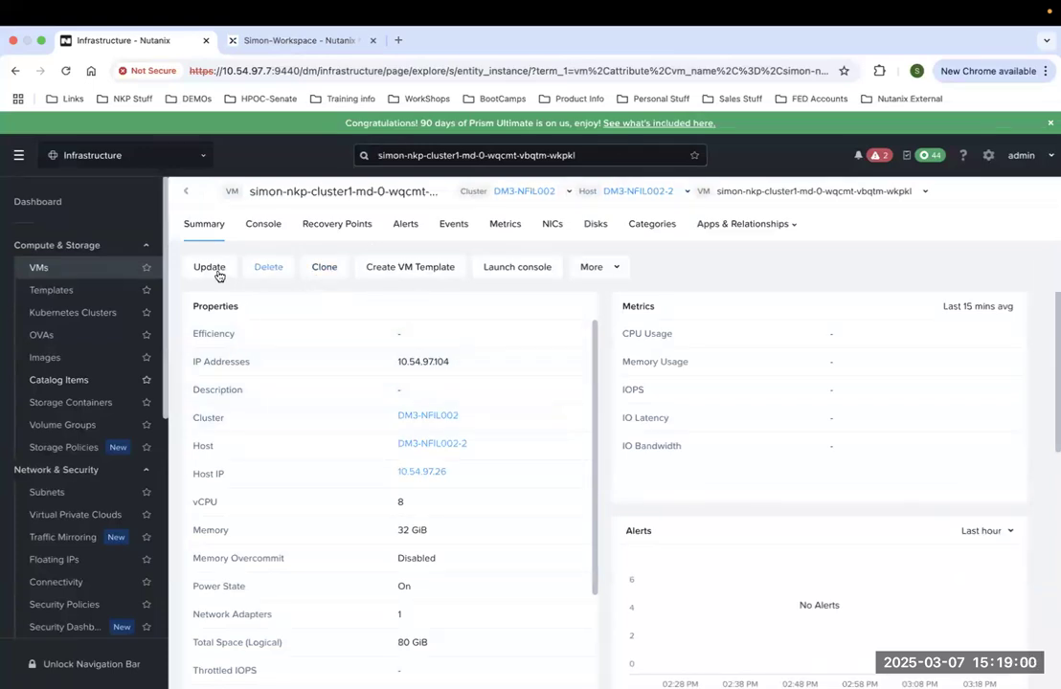
# Launch the new worker VM's console, close it, and view the VM's disks before returning to its summary.
pyautogui.click(527, 271)
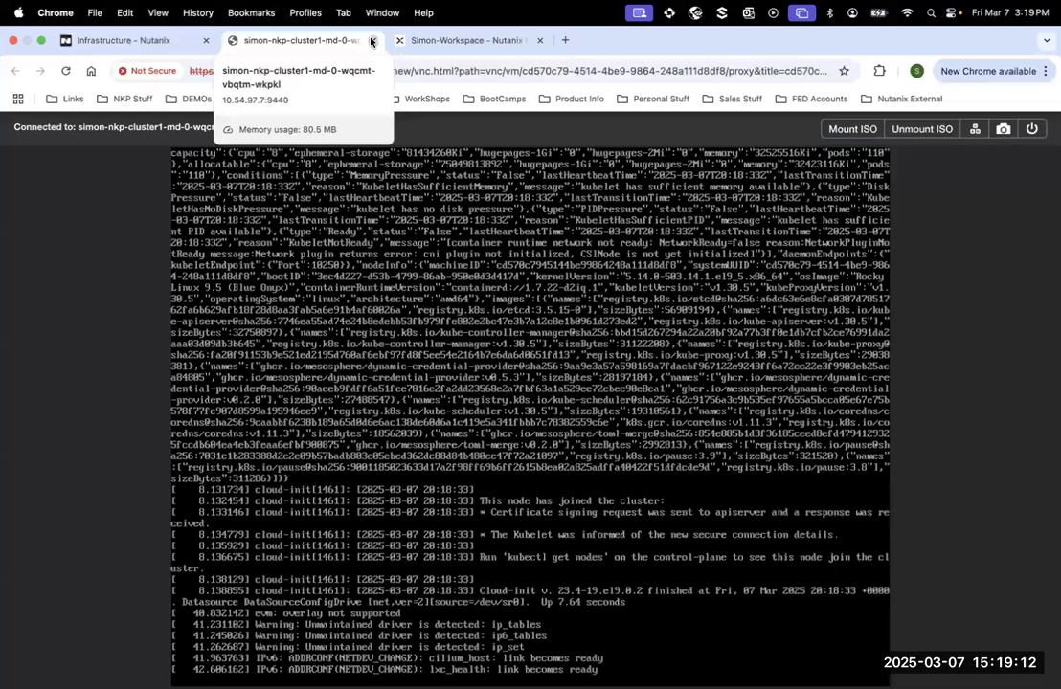
pyautogui.click(371, 41)
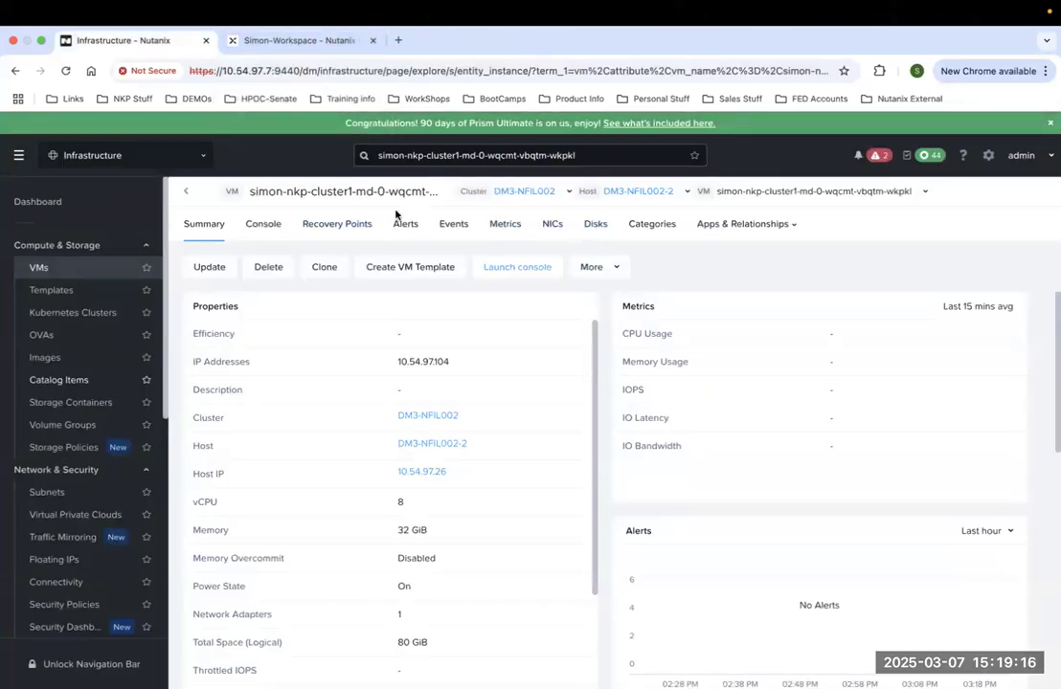
pyautogui.click(595, 226)
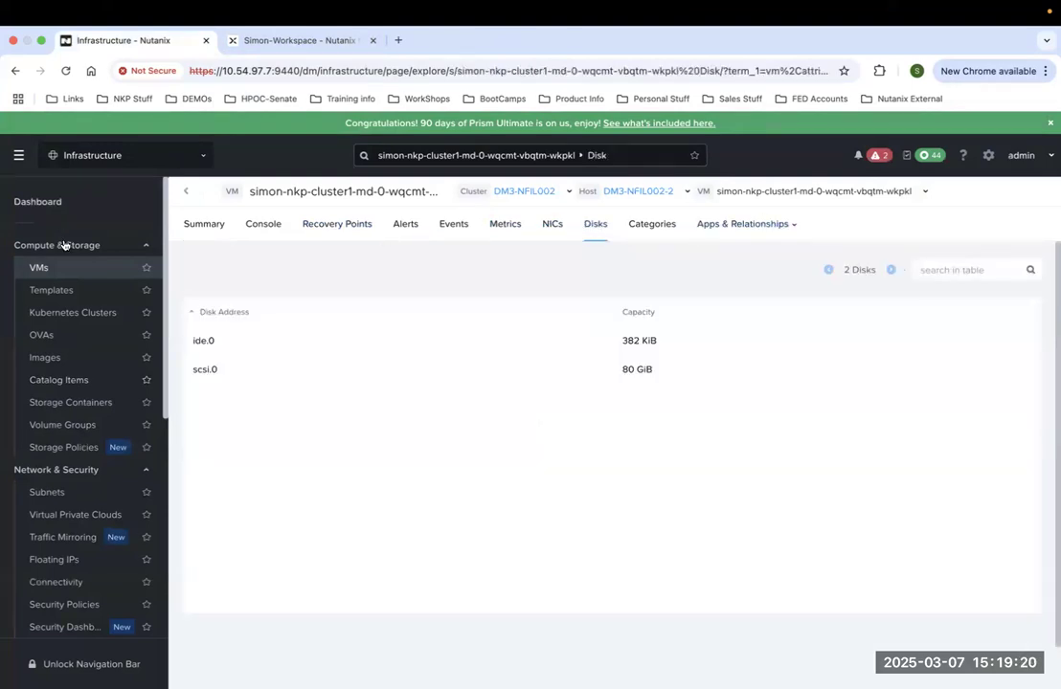
pyautogui.click(206, 226)
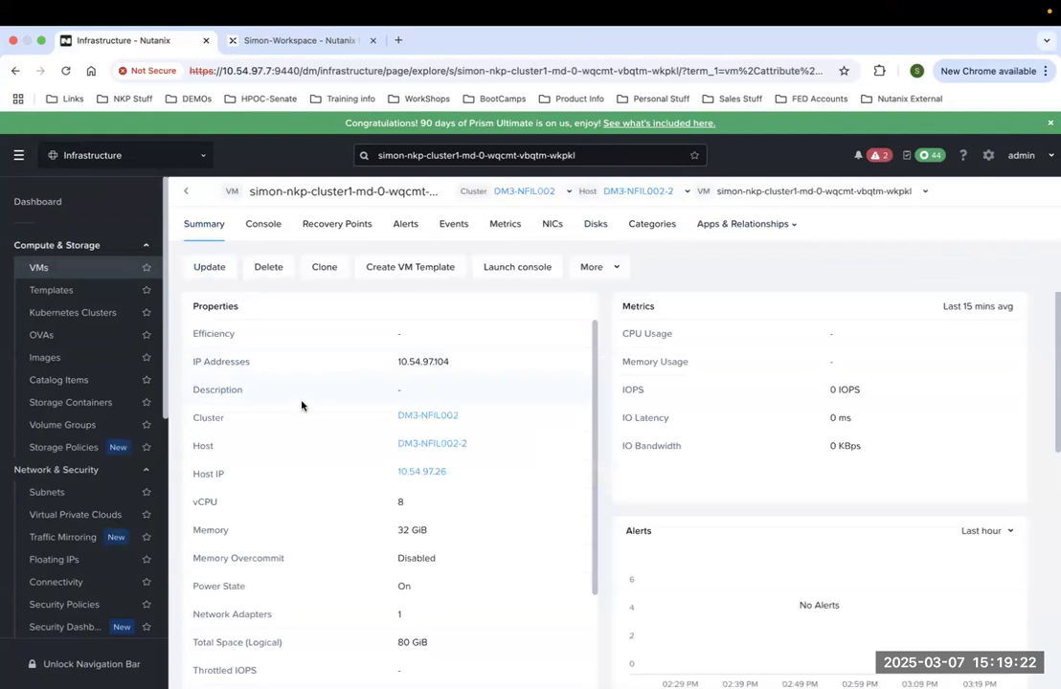
# Switch to the NKP console and open the details of simon-nkp-cluster1 from the workspace's clusters.
pyautogui.click(290, 41)
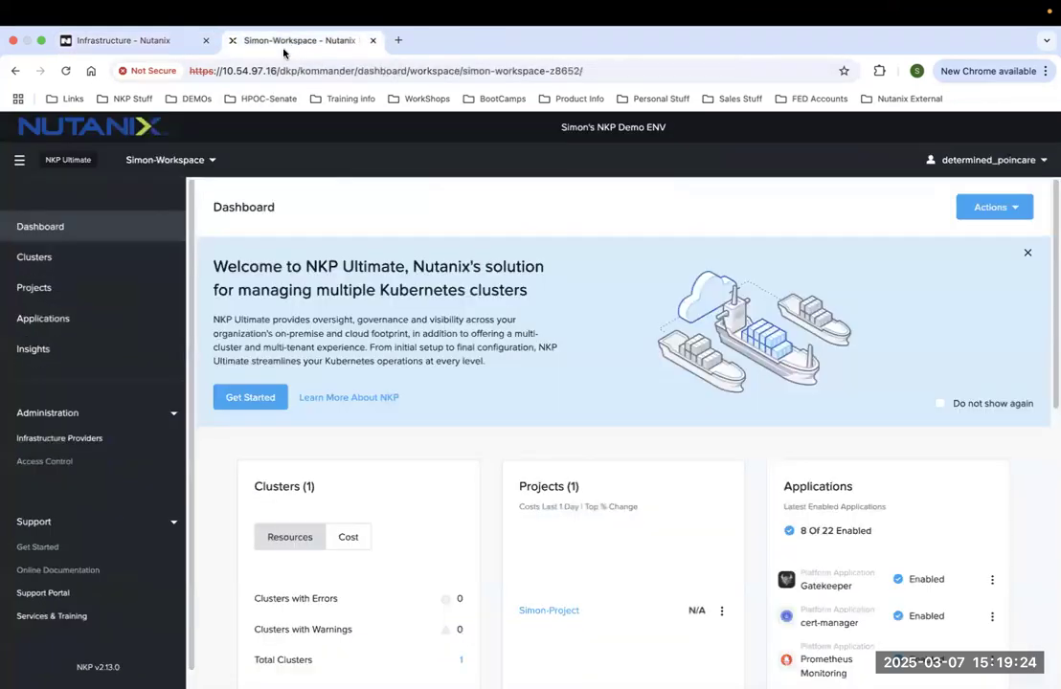
pyautogui.click(168, 162)
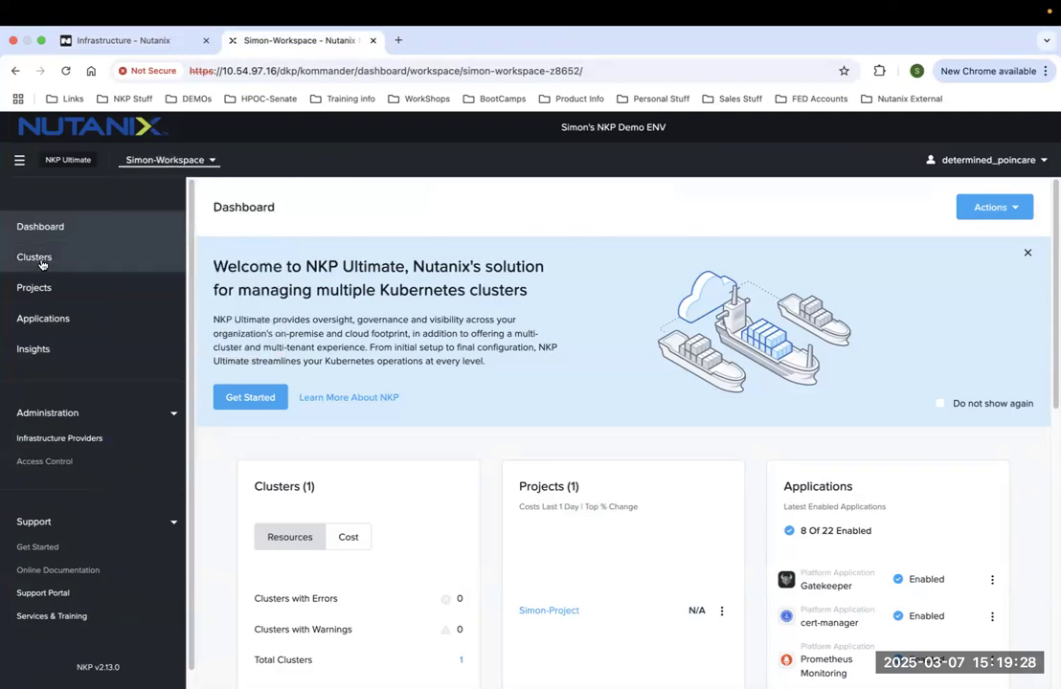
pyautogui.click(39, 260)
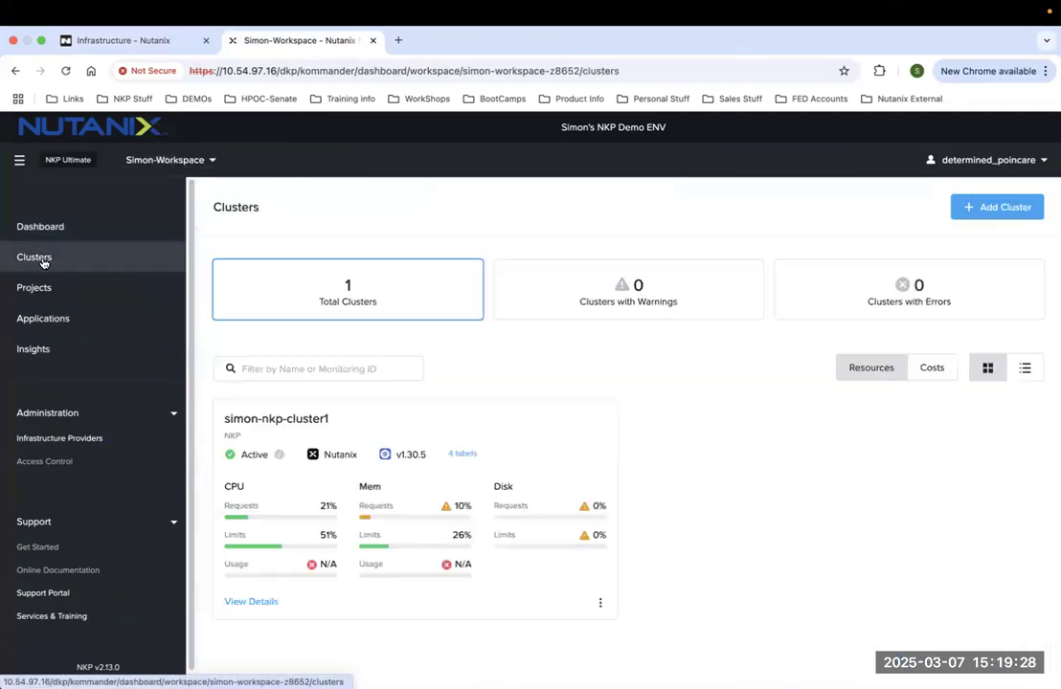
pyautogui.click(263, 603)
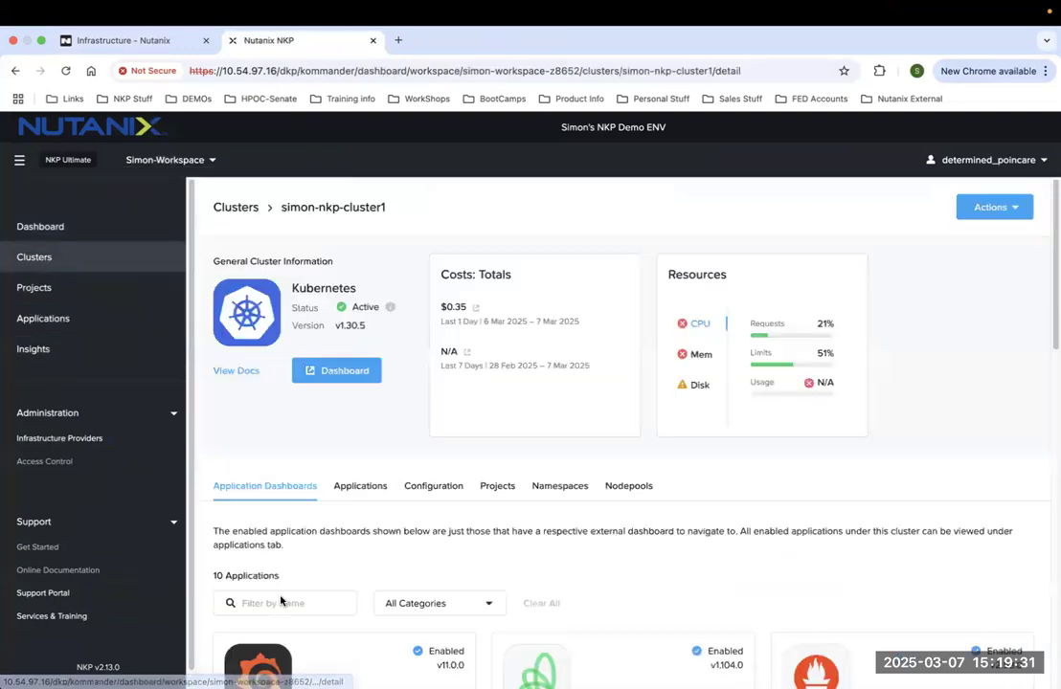
# Review the cluster's node pools, including the md-0 worker pool's node count, and switch to the "WHY NKP" presentation slide.
pyautogui.click(628, 486)
pyautogui.moveTo(824, 627); pyautogui.dragTo(808, 627)
pyautogui.click(1019, 627)
pyautogui.click(1000, 481)
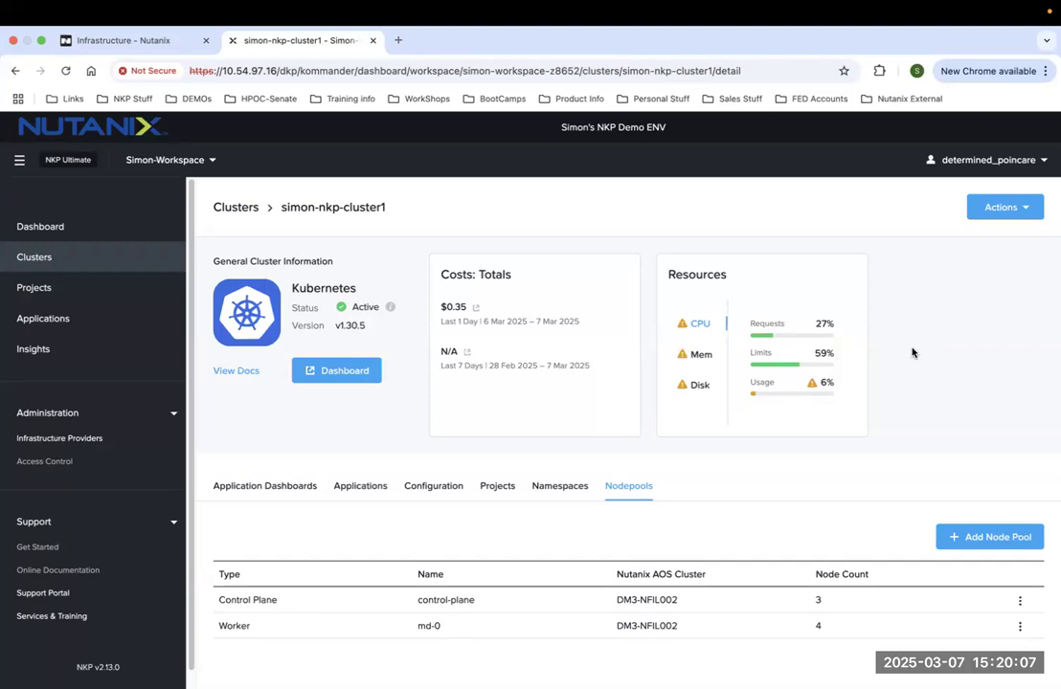
pyautogui.hotkey('ctrl', 'Left')
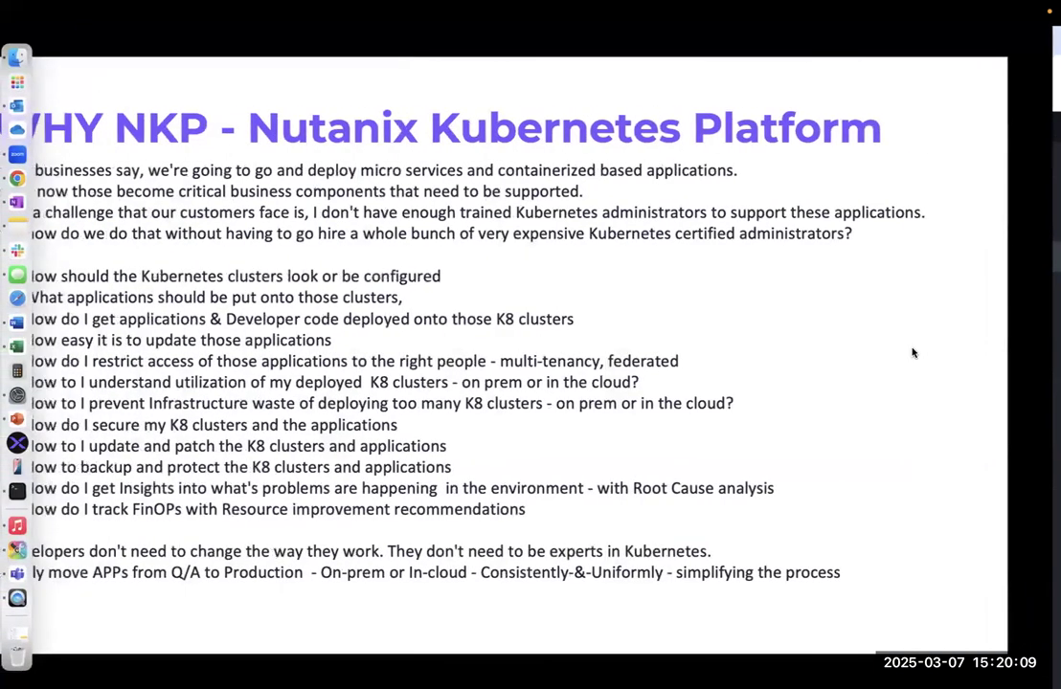